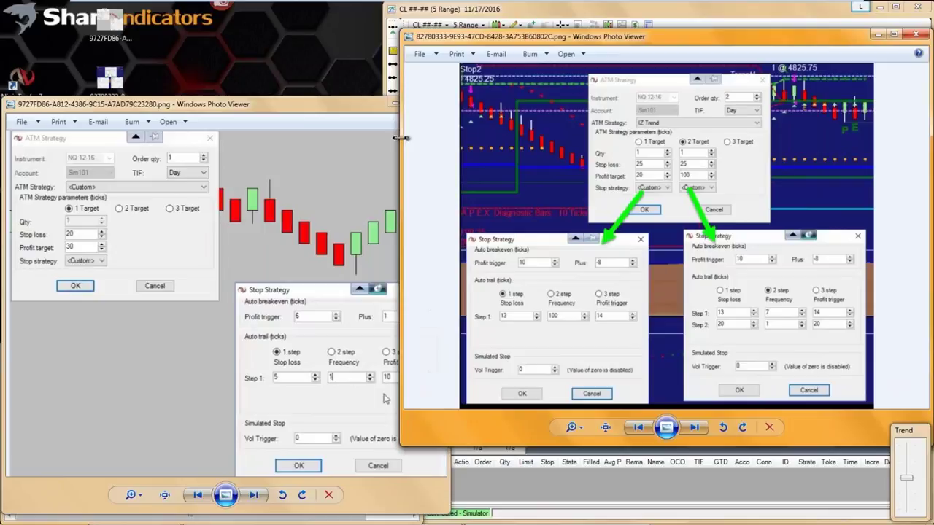
Arrange the two ATM screenshot windows, keeping the one-target example visible beside the CL chart and minimizing the two-target example.
{"action": "left_click_drag", "start_coordinate": [401, 137], "coordinate": [496, 137]}
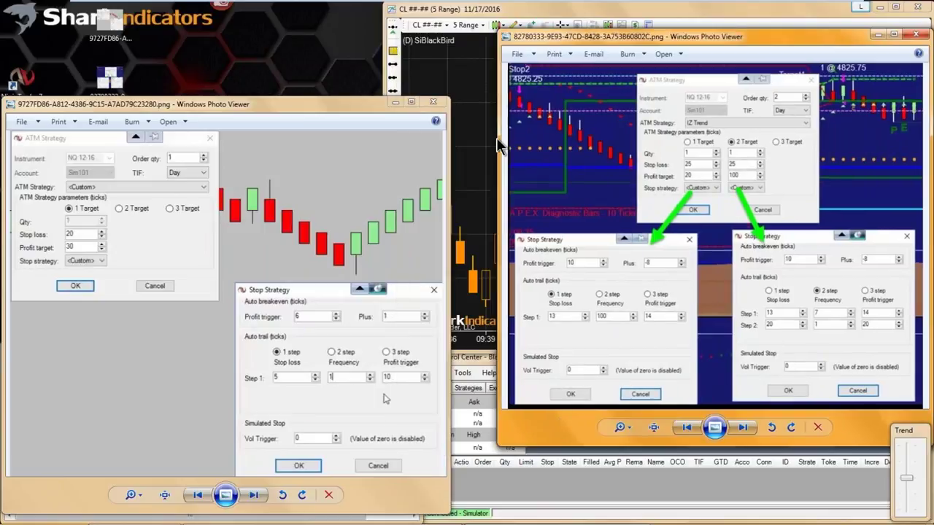
{"action": "left_click_drag", "start_coordinate": [711, 33], "coordinate": [669, 94]}
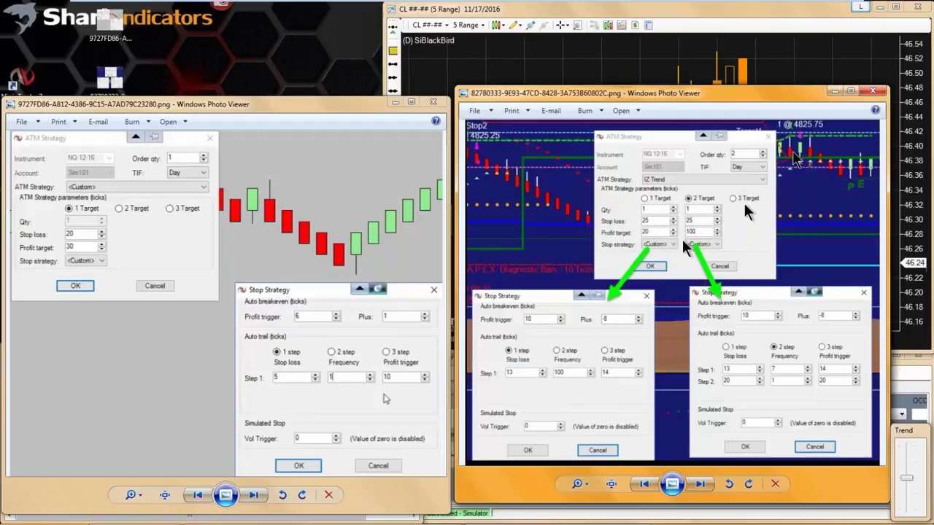
{"action": "left_click", "coordinate": [833, 91]}
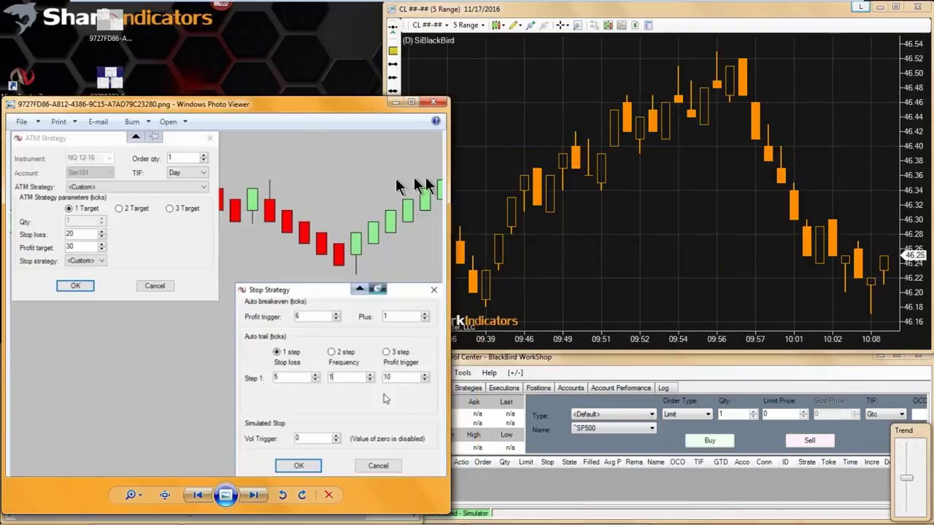
{"action": "left_click_drag", "start_coordinate": [450, 167], "coordinate": [444, 167]}
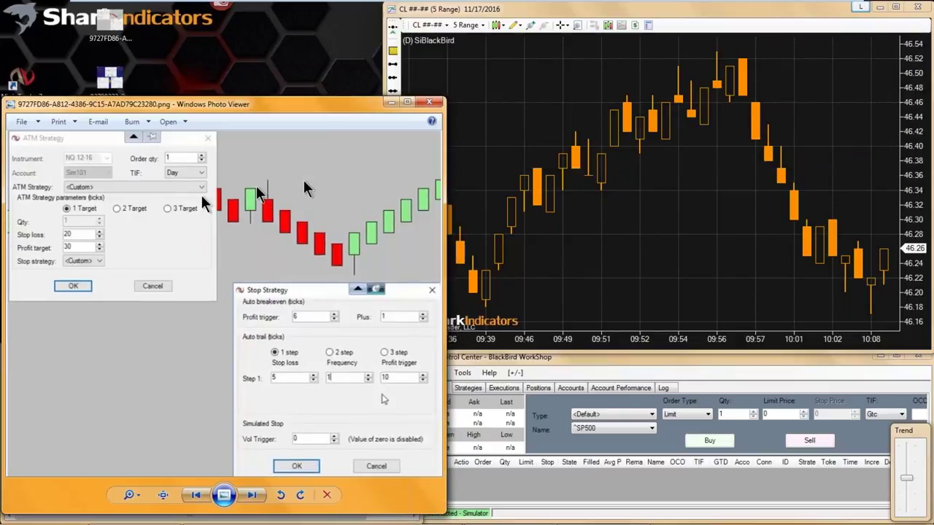
{"action": "left_click", "coordinate": [530, 113]}
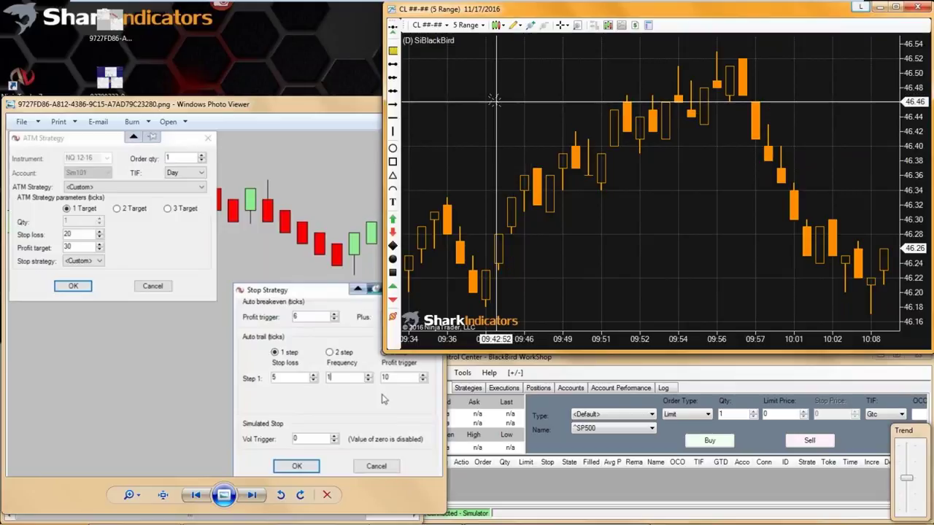
Open the CL chart's strategies and set Enabled to True for the applied BlackBird strategy.
{"action": "right_click", "coordinate": [518, 98]}
{"action": "left_click", "coordinate": [552, 162]}
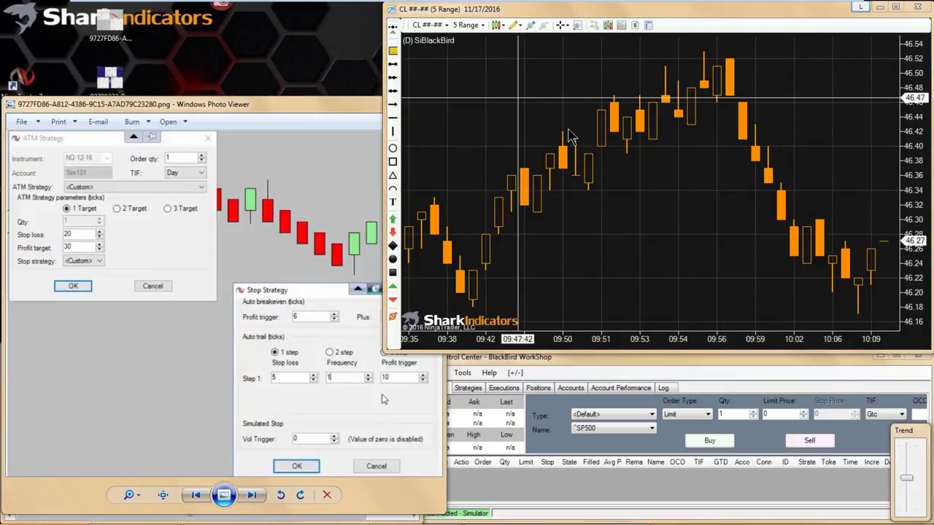
{"action": "key", "text": "ctrl+s"}
{"action": "left_click_drag", "start_coordinate": [598, 38], "coordinate": [526, 32]}
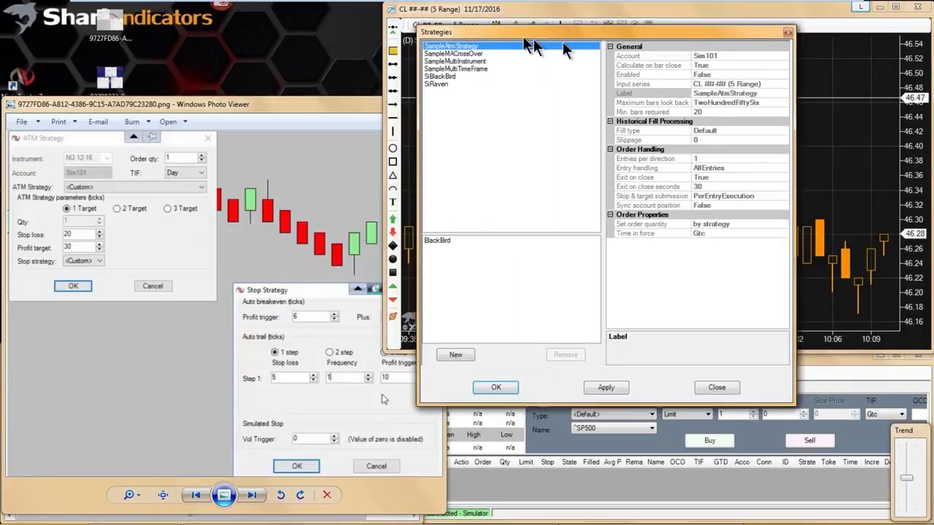
{"action": "left_click", "coordinate": [433, 241]}
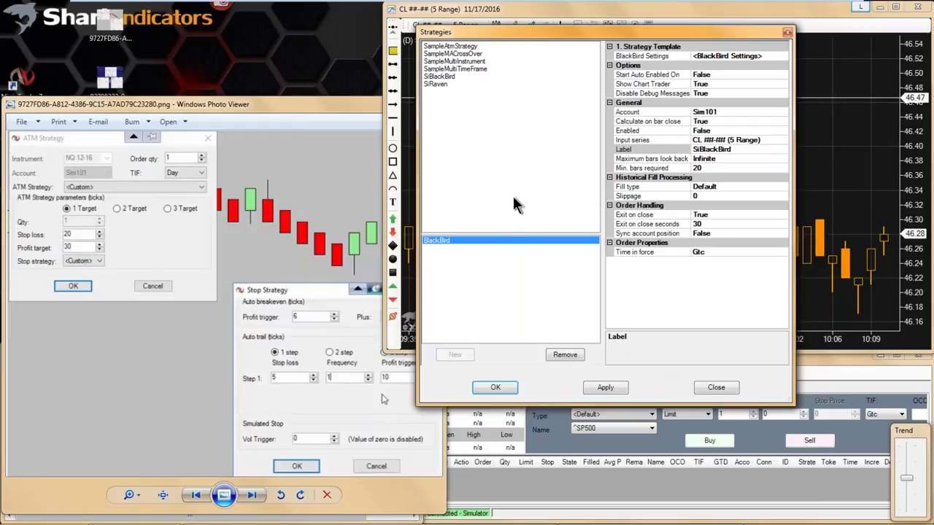
{"action": "left_click", "coordinate": [716, 131]}
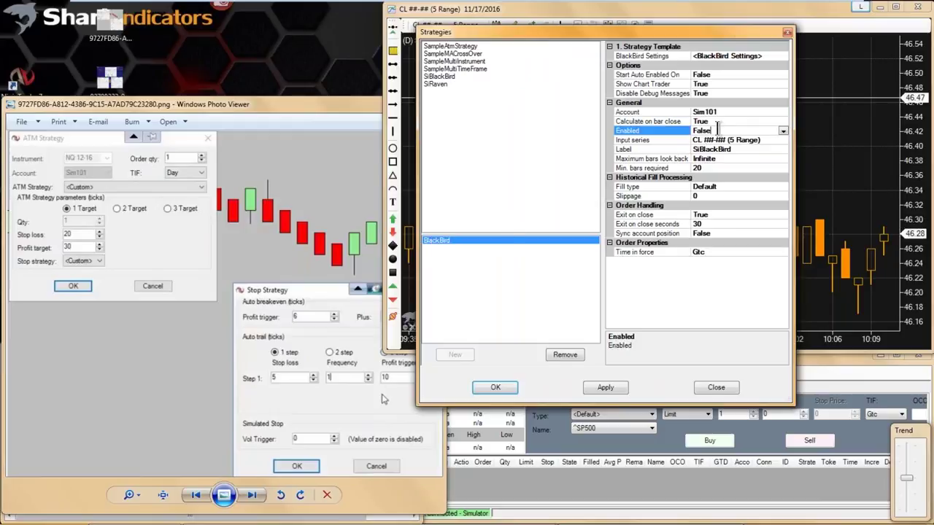
{"action": "double_click", "coordinate": [716, 131]}
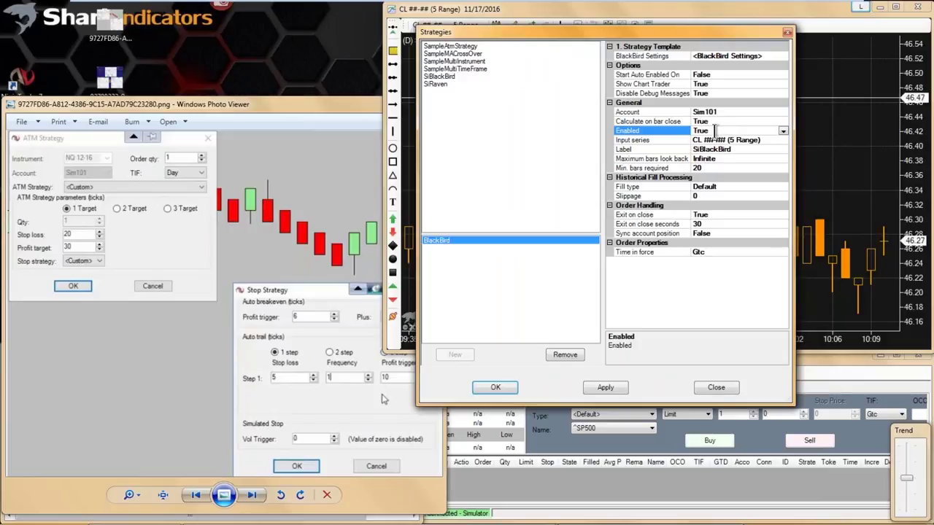
Set BlackBird's Start Auto Enabled On to True and Backtest Mode to False, and confirm the strategy settings.
{"action": "double_click", "coordinate": [714, 74]}
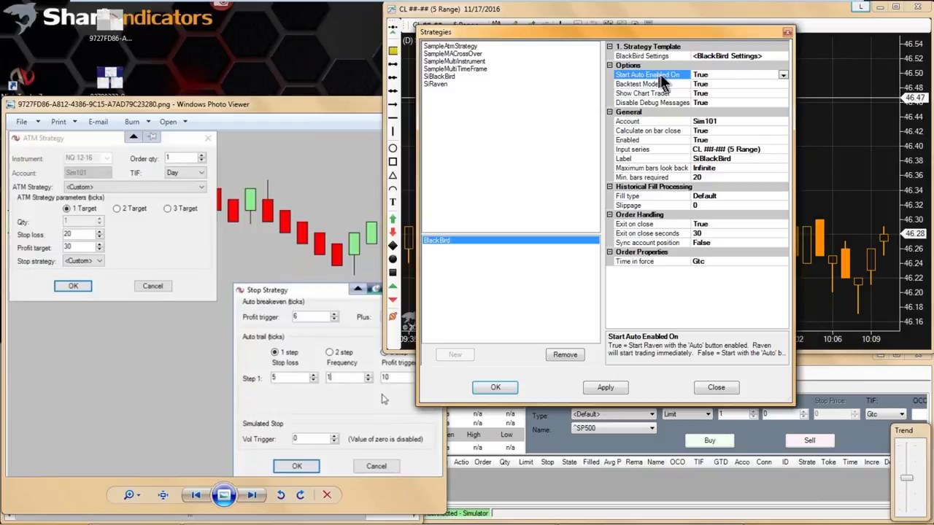
{"action": "left_click", "coordinate": [717, 83]}
{"action": "double_click", "coordinate": [717, 84]}
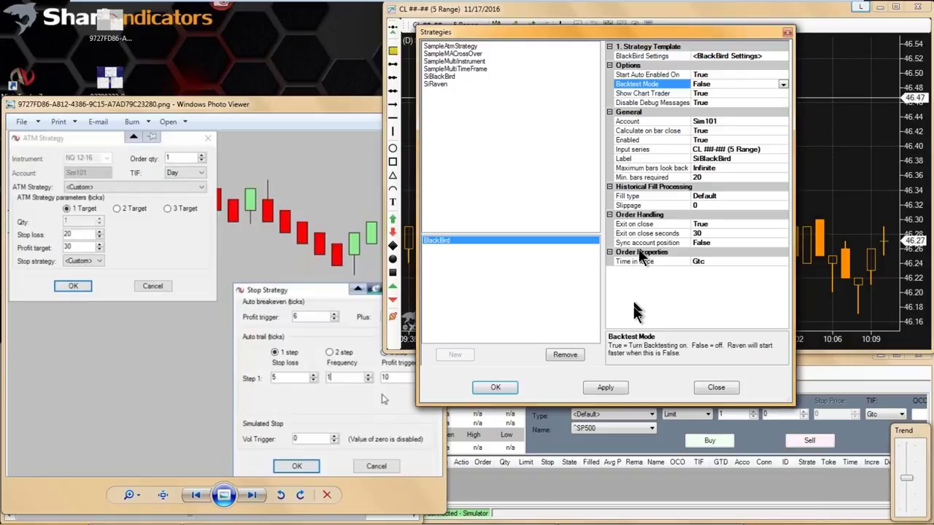
{"action": "left_click", "coordinate": [494, 387]}
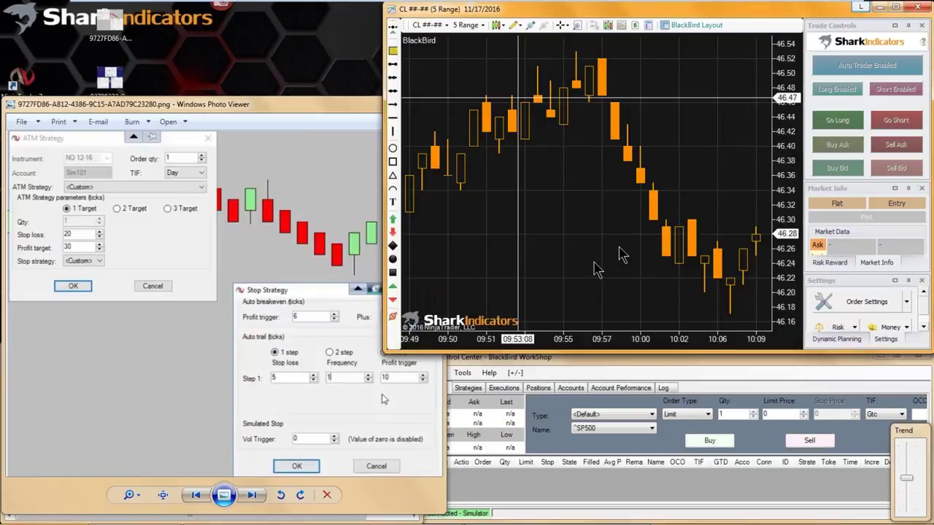
Review the running BlackBird strategy's options in the chart's strategies, including Start Auto Enabled On, and close them.
{"action": "right_click", "coordinate": [670, 106]}
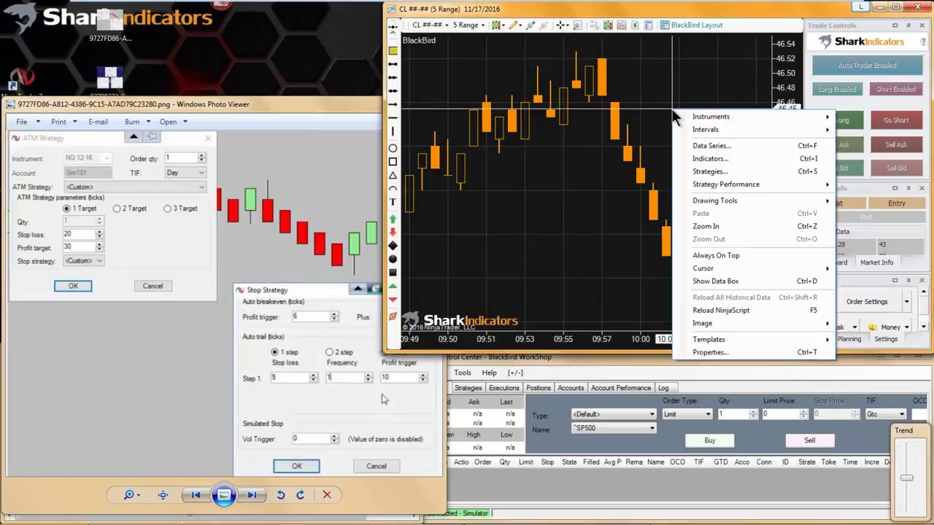
{"action": "left_click", "coordinate": [700, 175]}
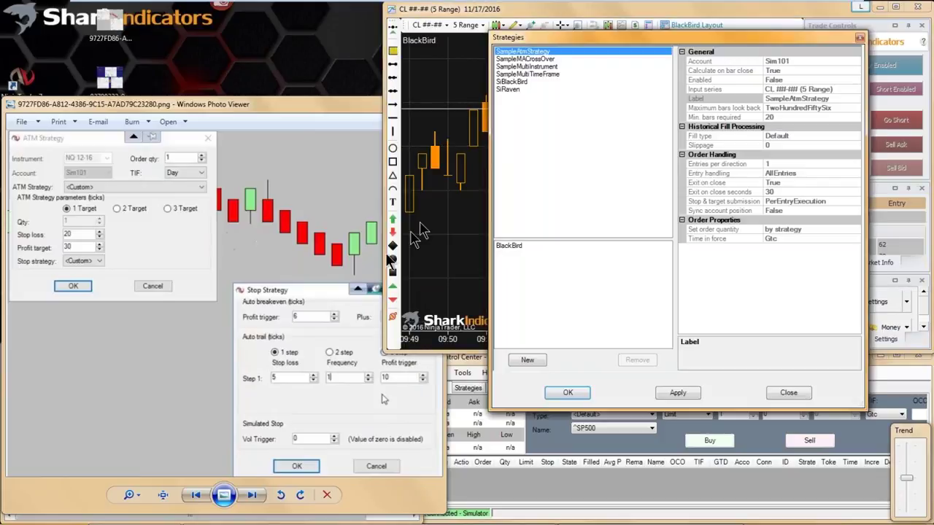
{"action": "left_click", "coordinate": [505, 247]}
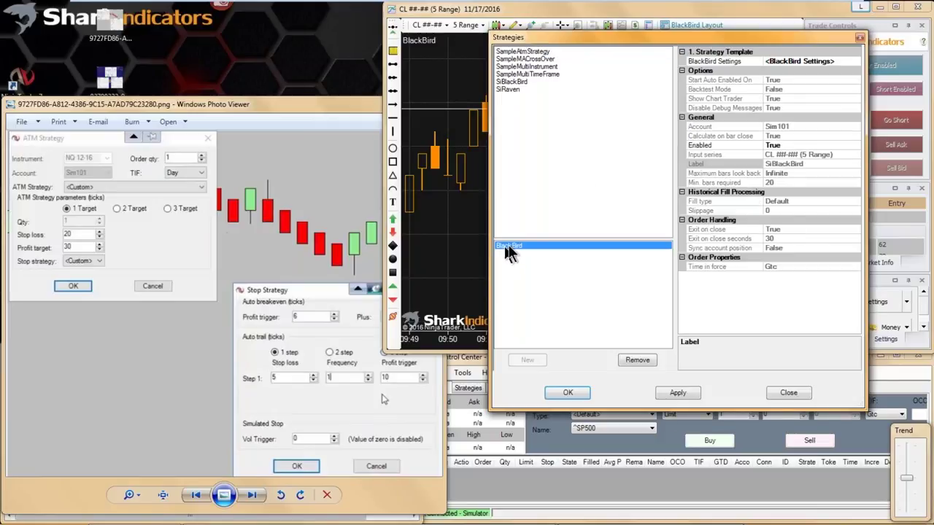
{"action": "left_click", "coordinate": [785, 80]}
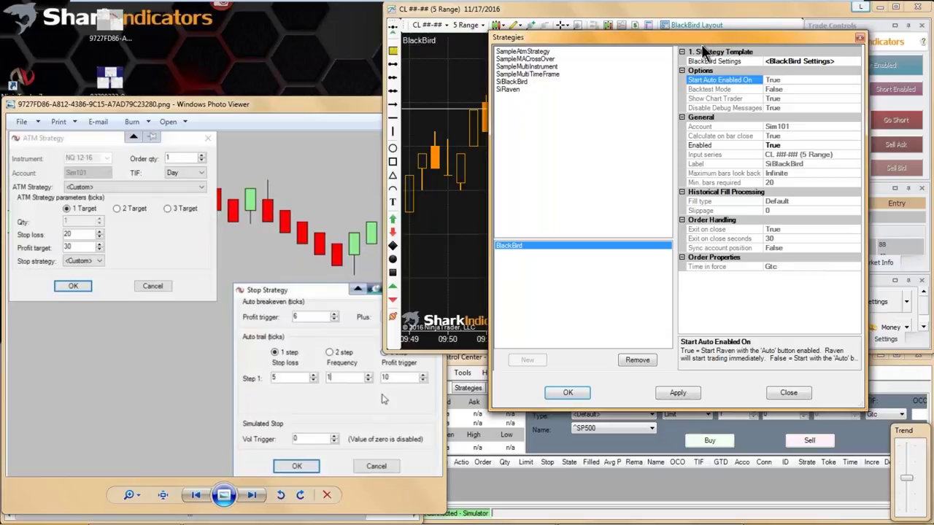
{"action": "left_click_drag", "start_coordinate": [686, 40], "coordinate": [658, 49]}
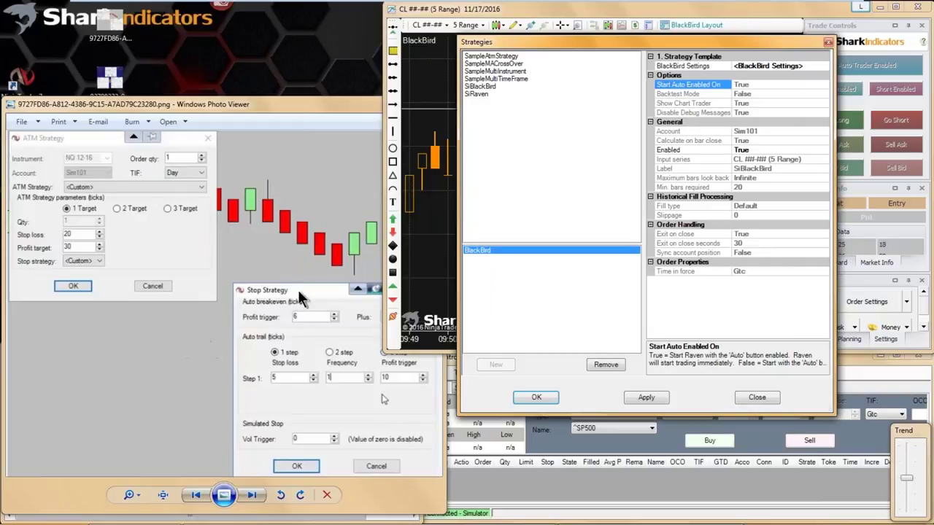
{"action": "left_click", "coordinate": [829, 45]}
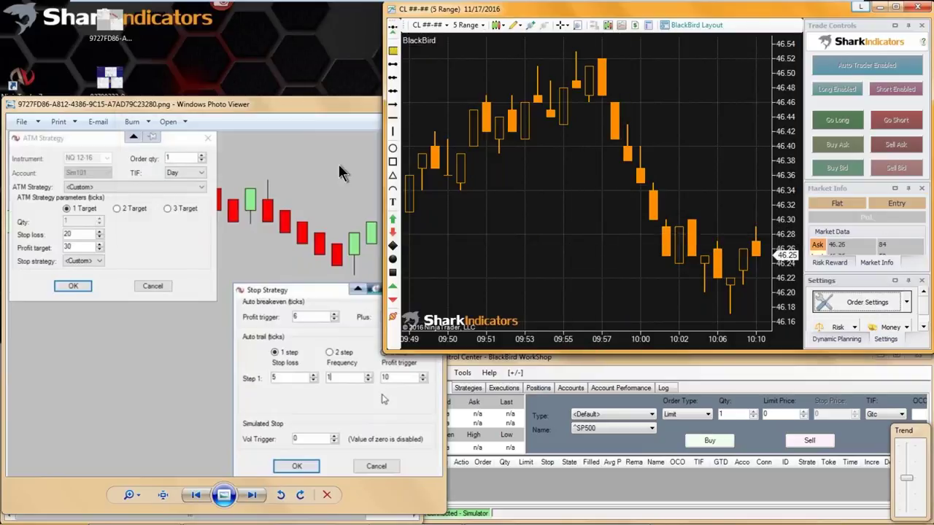
{"action": "left_click_drag", "start_coordinate": [288, 117], "coordinate": [618, 20]}
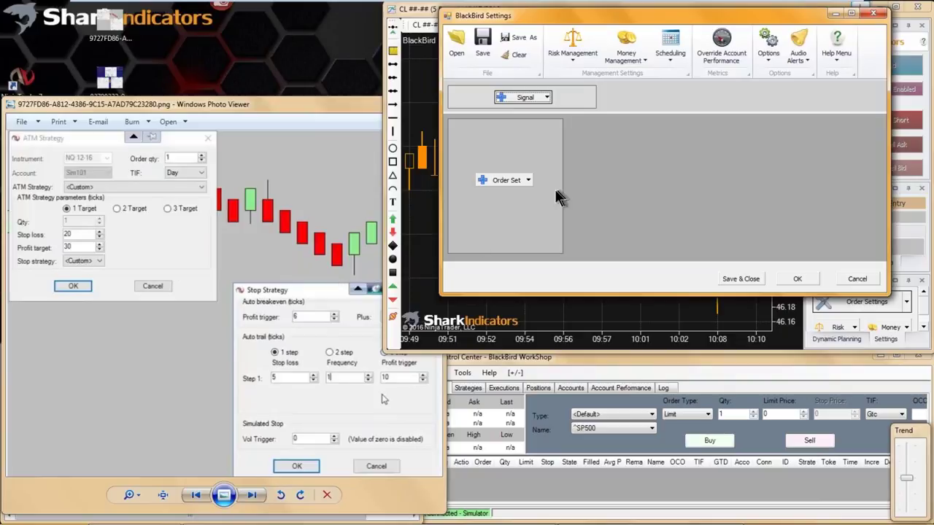
{"action": "left_click_drag", "start_coordinate": [654, 27], "coordinate": [339, 222]}
{"action": "left_click", "coordinate": [558, 210]}
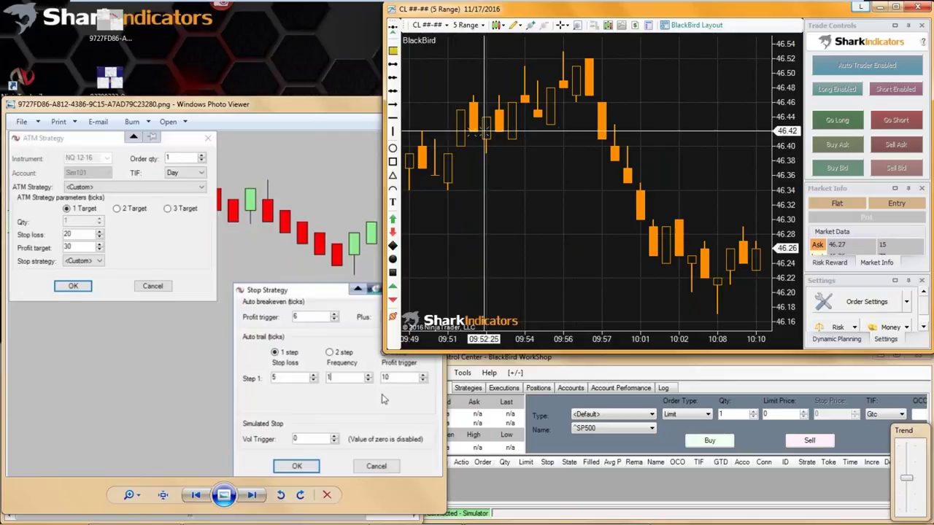
{"action": "right_click", "coordinate": [631, 95]}
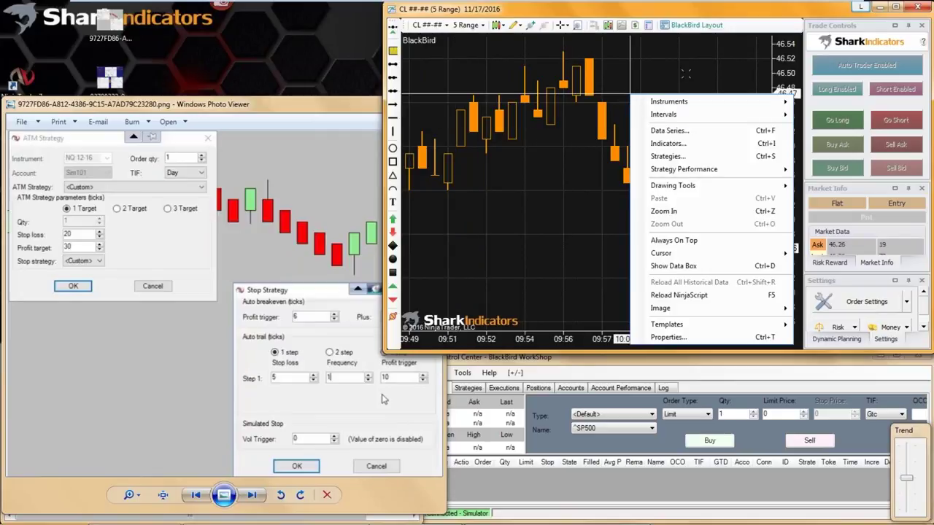
{"action": "left_click", "coordinate": [669, 76]}
{"action": "right_click", "coordinate": [658, 103]}
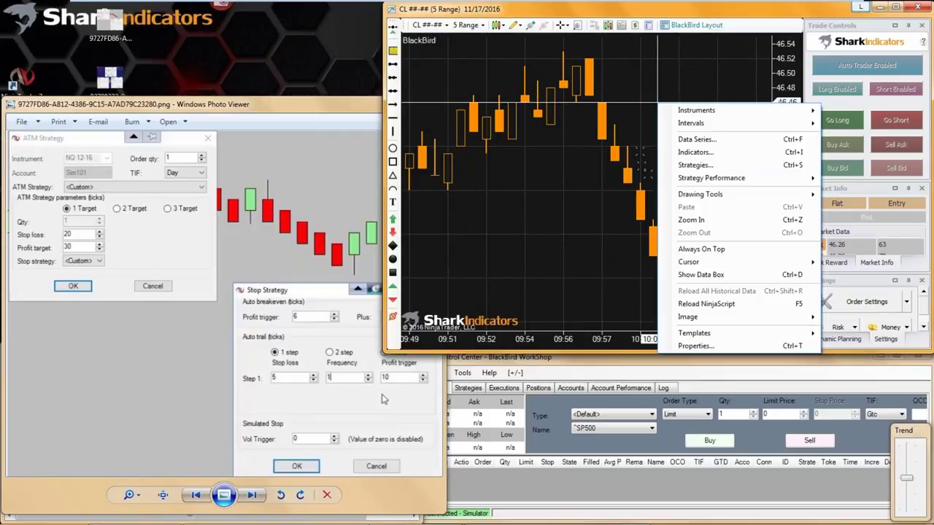
{"action": "left_click", "coordinate": [650, 106]}
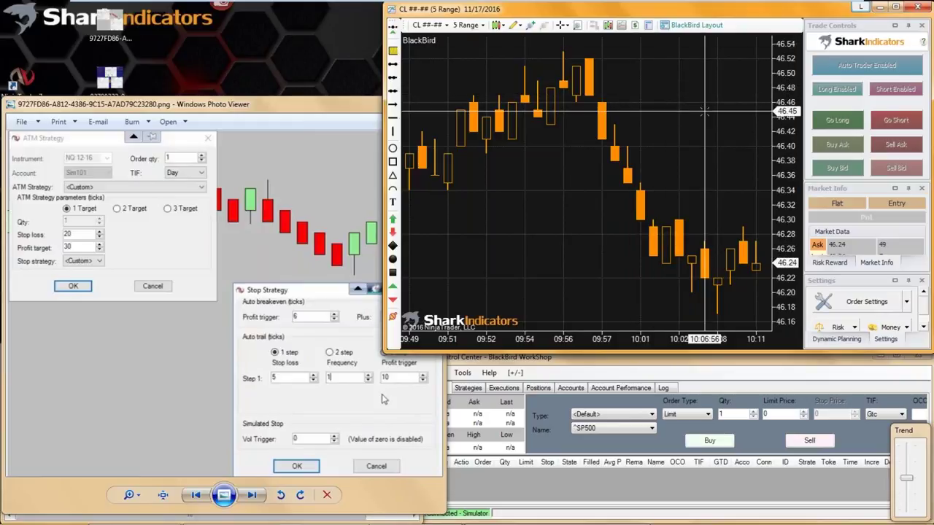
{"action": "right_click", "coordinate": [692, 104]}
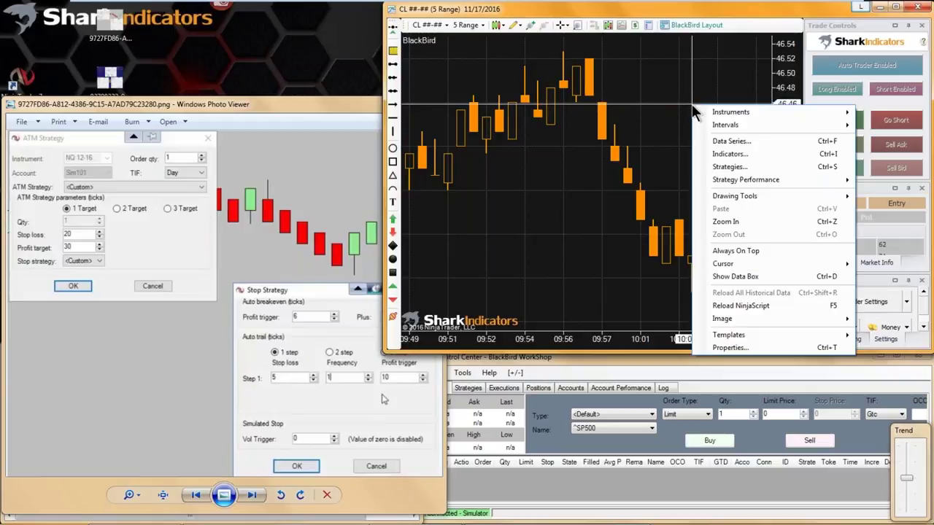
{"action": "left_click", "coordinate": [692, 143]}
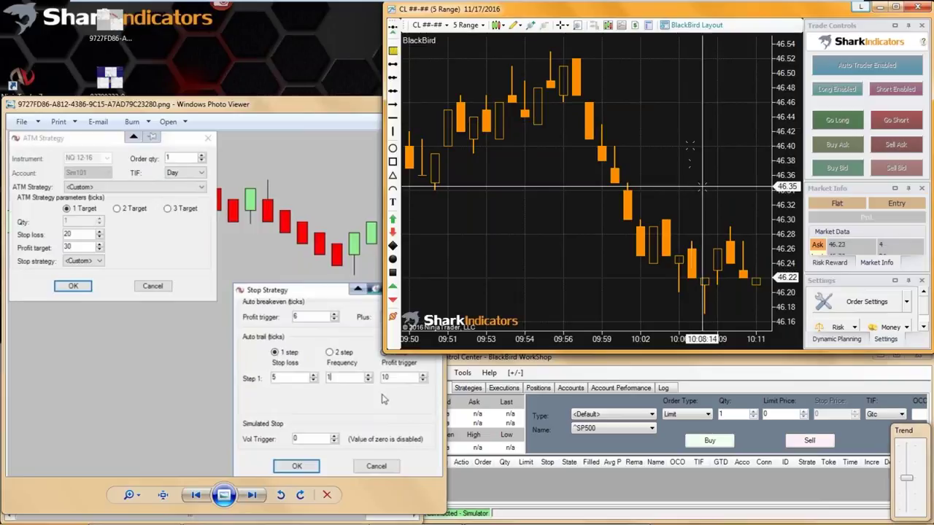
Open BlackBird's order settings beside the ATM example and add an order set with a Market Entry.
{"action": "left_click", "coordinate": [868, 307]}
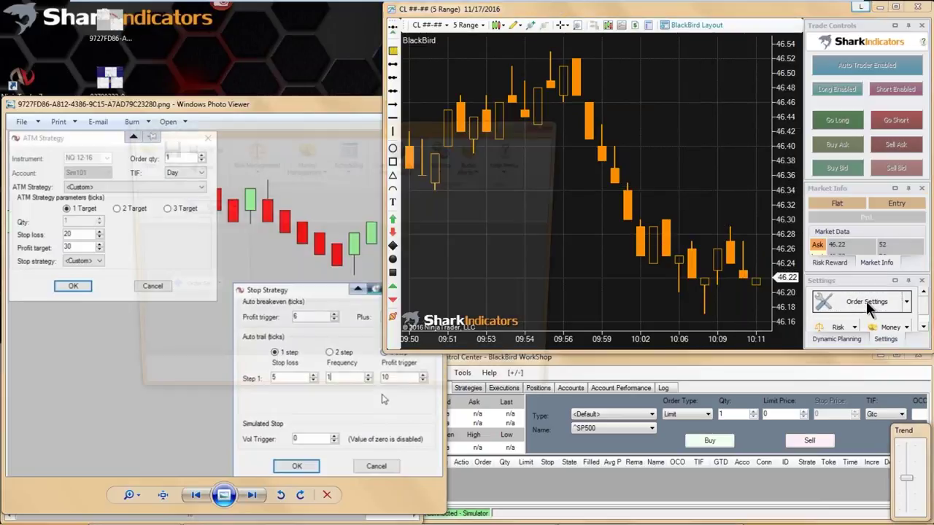
{"action": "left_click_drag", "start_coordinate": [289, 128], "coordinate": [640, 47]}
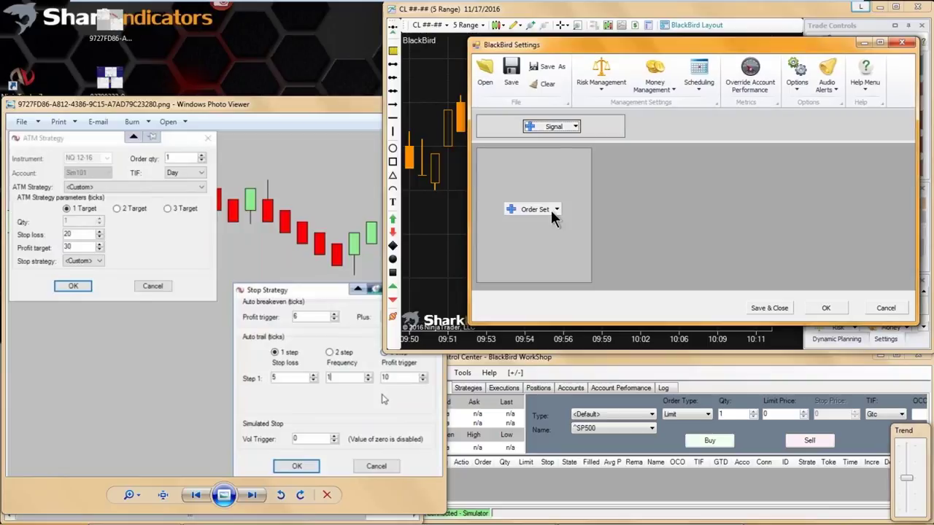
{"action": "left_click", "coordinate": [551, 210]}
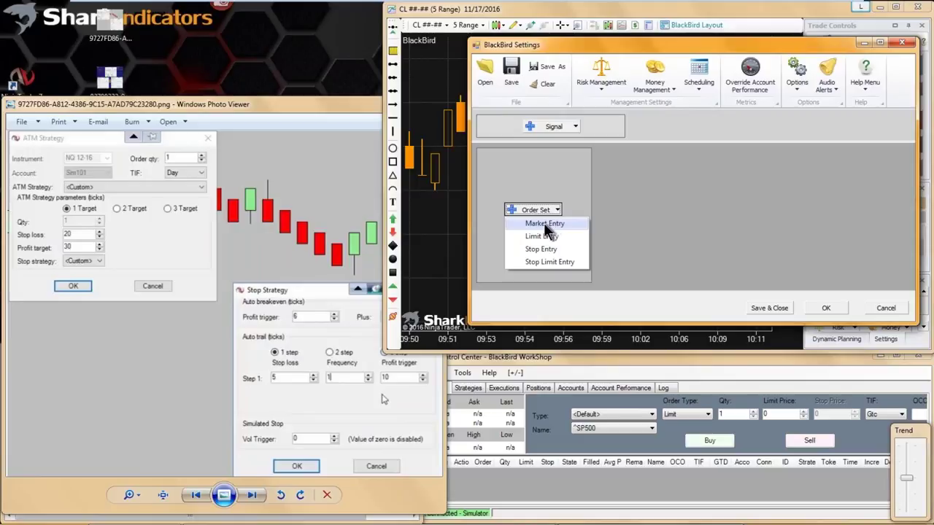
{"action": "left_click", "coordinate": [543, 226]}
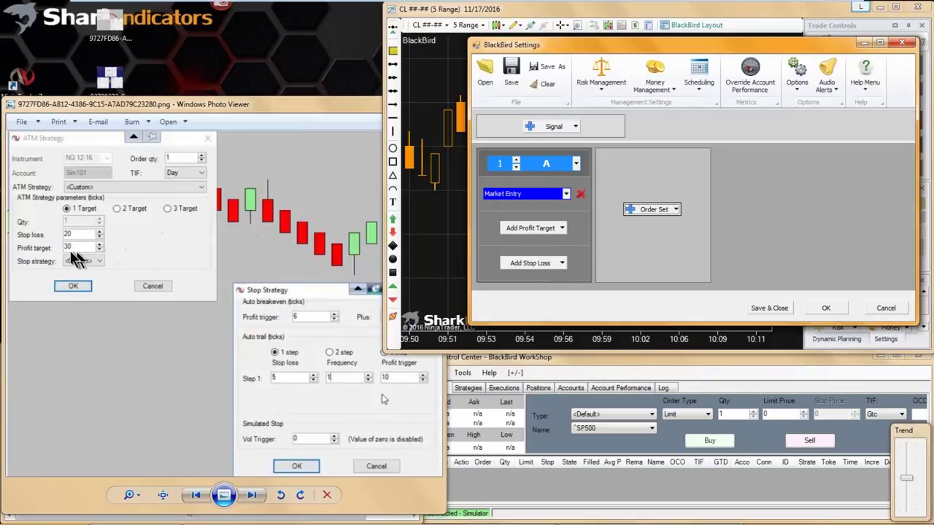
Add a 10 Ticks profit target to the market-entry order set and change its initial placement offset to 30 ticks from the entry price.
{"action": "left_click", "coordinate": [540, 228]}
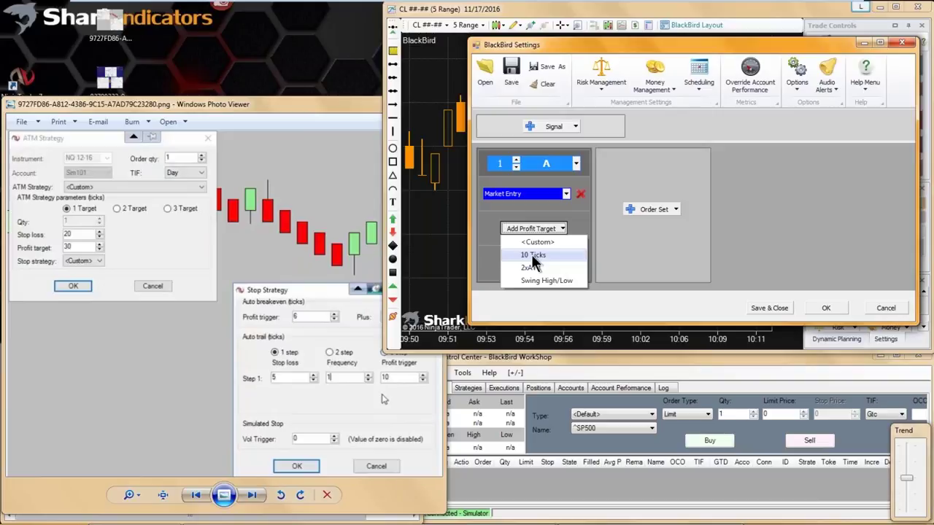
{"action": "left_click", "coordinate": [533, 257]}
{"action": "left_click", "coordinate": [531, 230]}
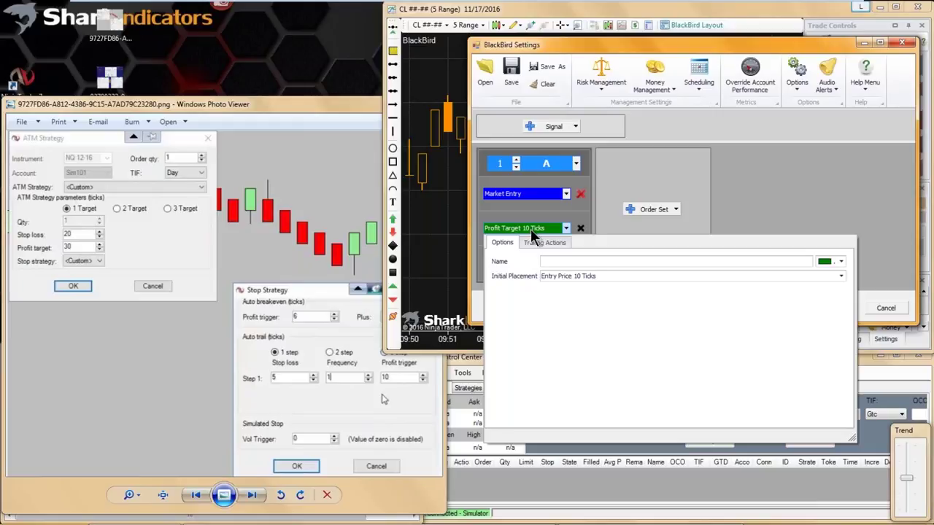
{"action": "left_click", "coordinate": [600, 276]}
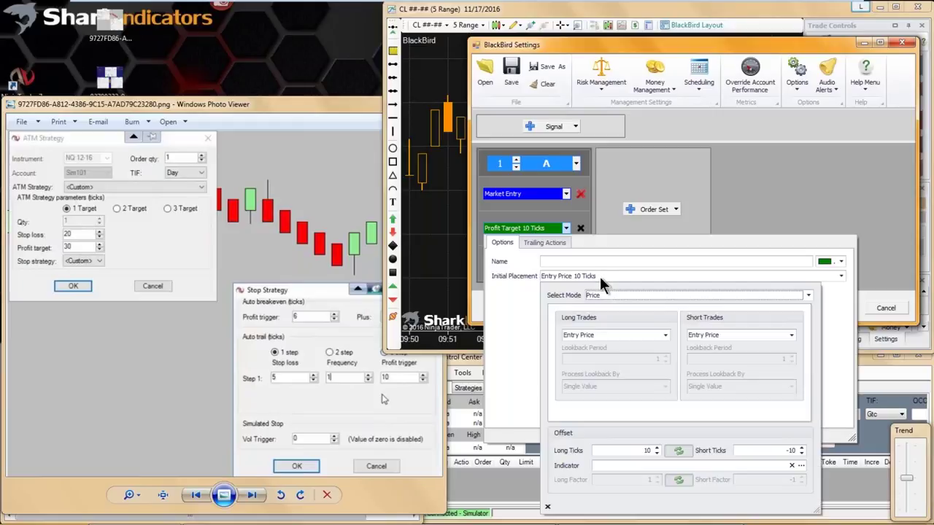
{"action": "double_click", "coordinate": [645, 451]}
{"action": "type", "text": "30."}
{"action": "left_click", "coordinate": [529, 373]}
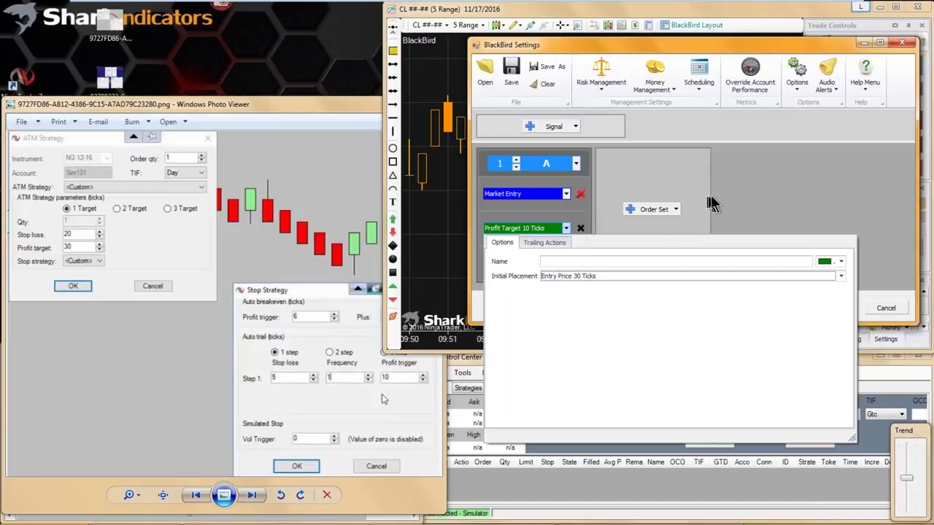
{"action": "left_click", "coordinate": [735, 209]}
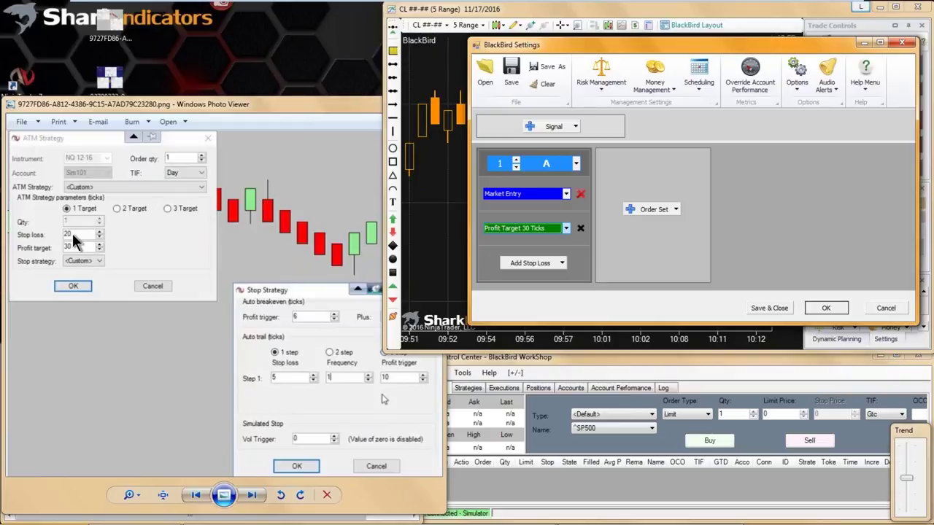
Add a 10 Ticks (Fixed) stop loss to the market-entry order set.
{"action": "left_click", "coordinate": [532, 264]}
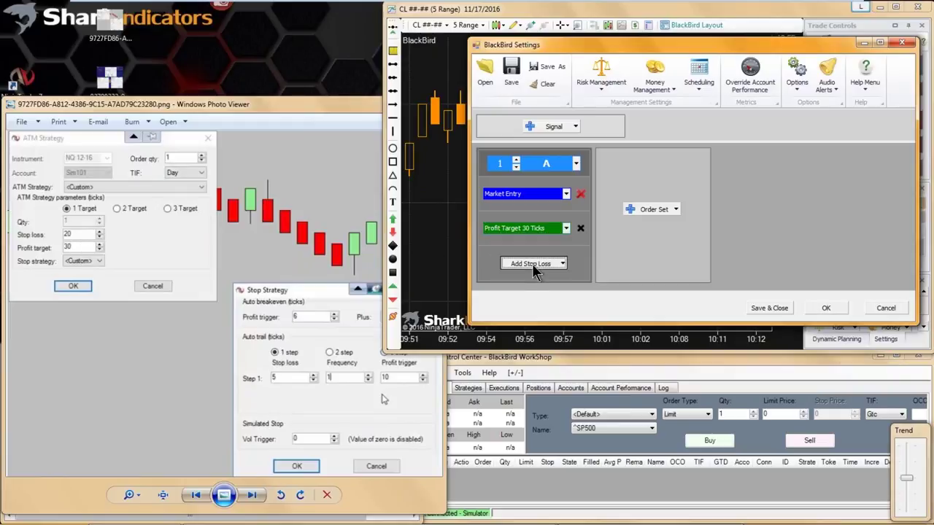
{"action": "left_click", "coordinate": [531, 264]}
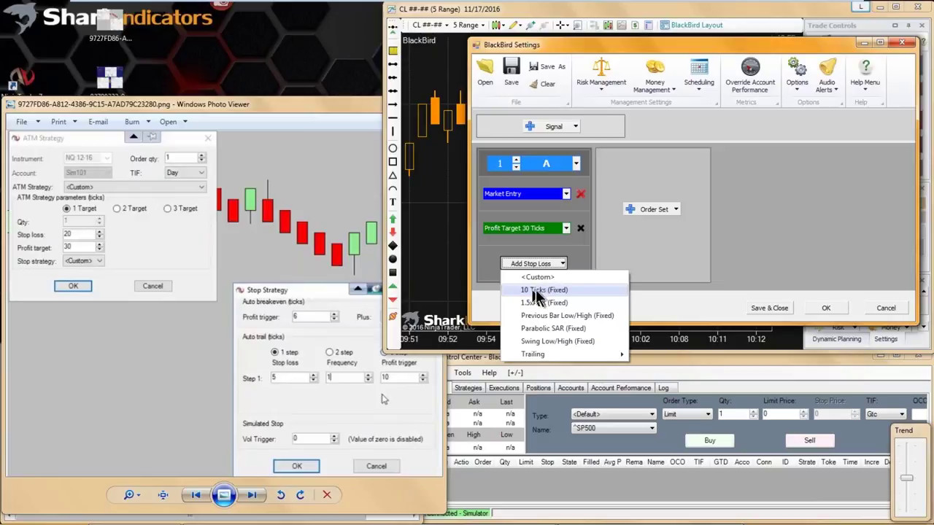
{"action": "left_click", "coordinate": [544, 290]}
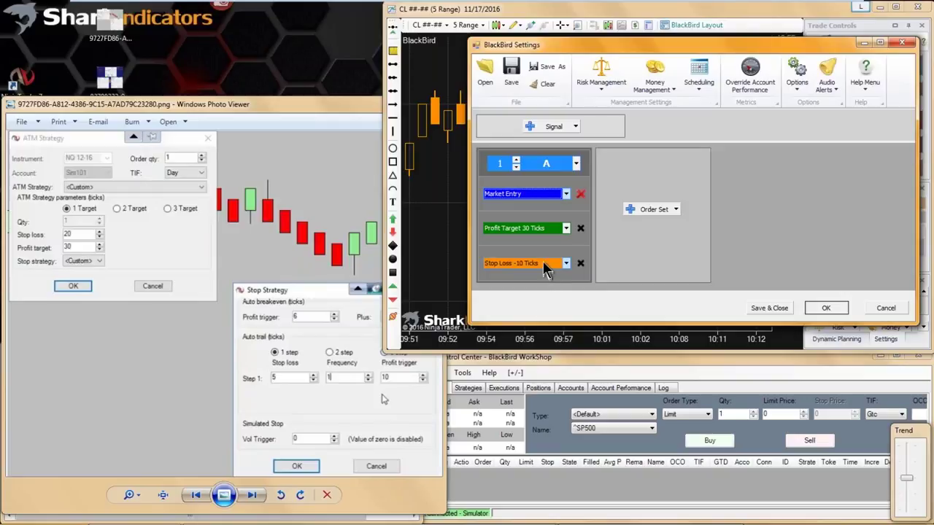
Change the stop loss's initial placement to the entry price with a long offset of -20 ticks.
{"action": "left_click", "coordinate": [546, 264]}
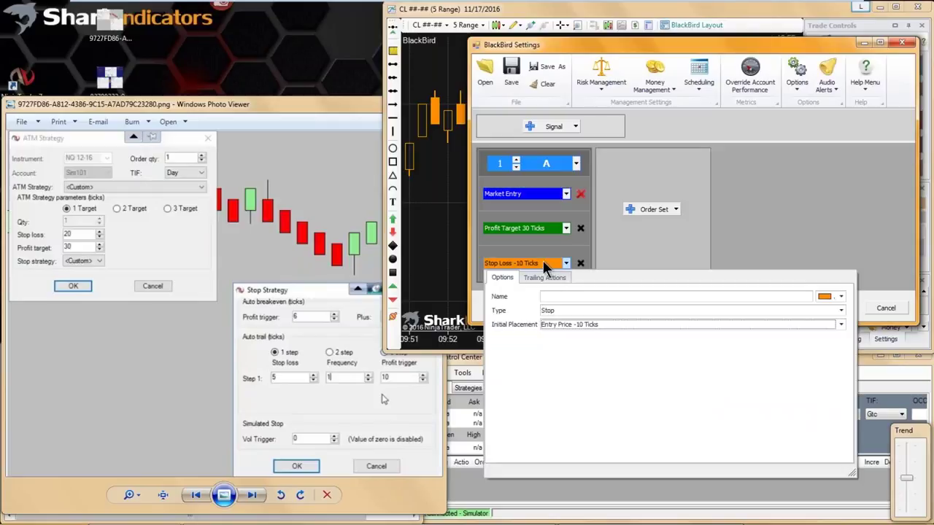
{"action": "left_click", "coordinate": [605, 328]}
{"action": "left_click", "coordinate": [657, 271]}
{"action": "left_click", "coordinate": [657, 271]}
{"action": "left_click", "coordinate": [657, 271]}
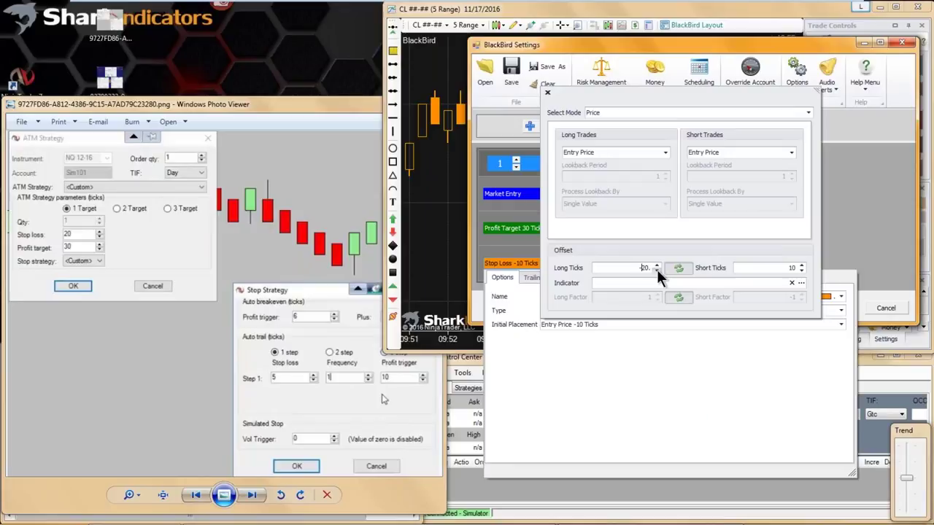
{"action": "left_click", "coordinate": [611, 359]}
{"action": "left_click", "coordinate": [611, 361]}
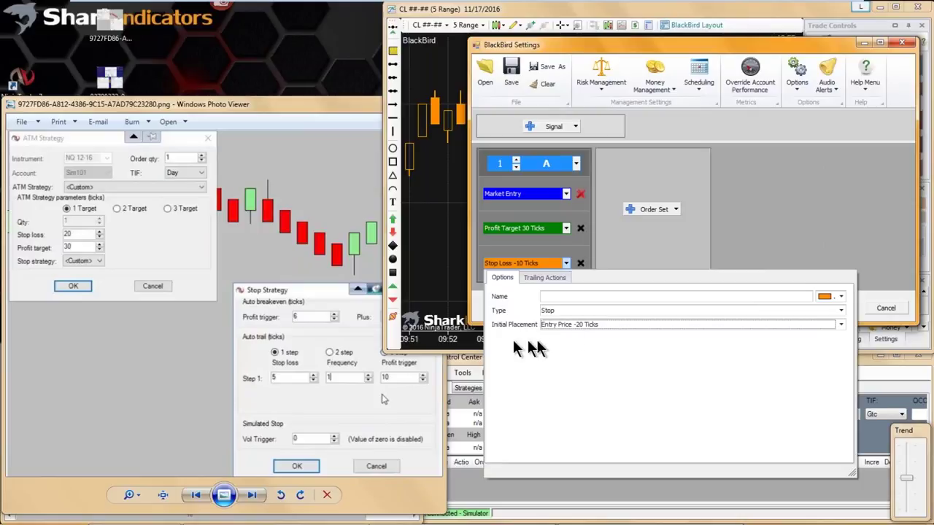
{"action": "left_click", "coordinate": [284, 277]}
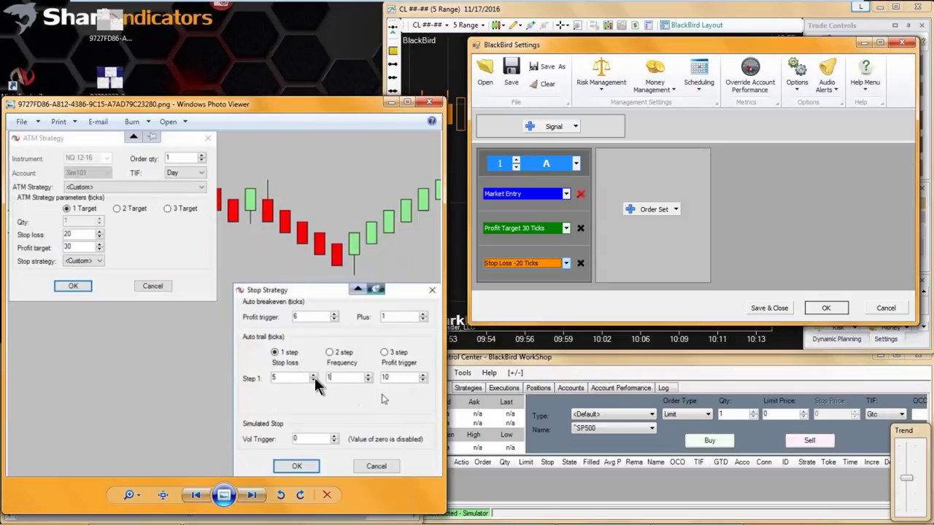
Set the stop loss's trailing actions mode to Custom and add a trailing rule.
{"action": "left_click", "coordinate": [546, 268]}
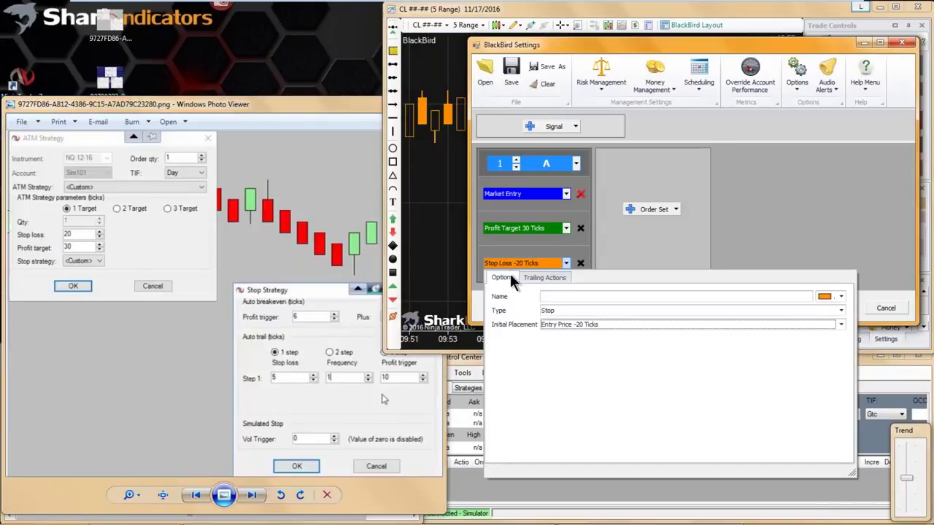
{"action": "left_click", "coordinate": [549, 285]}
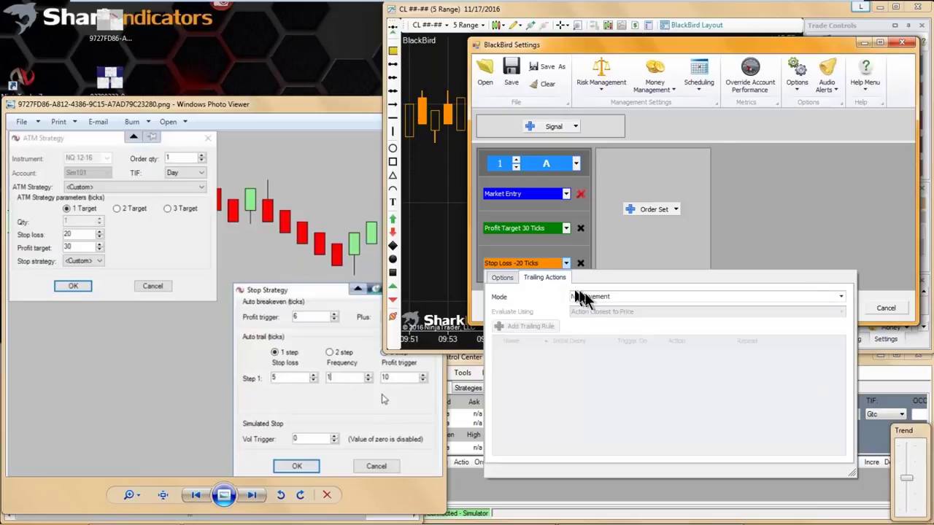
{"action": "left_click", "coordinate": [619, 298]}
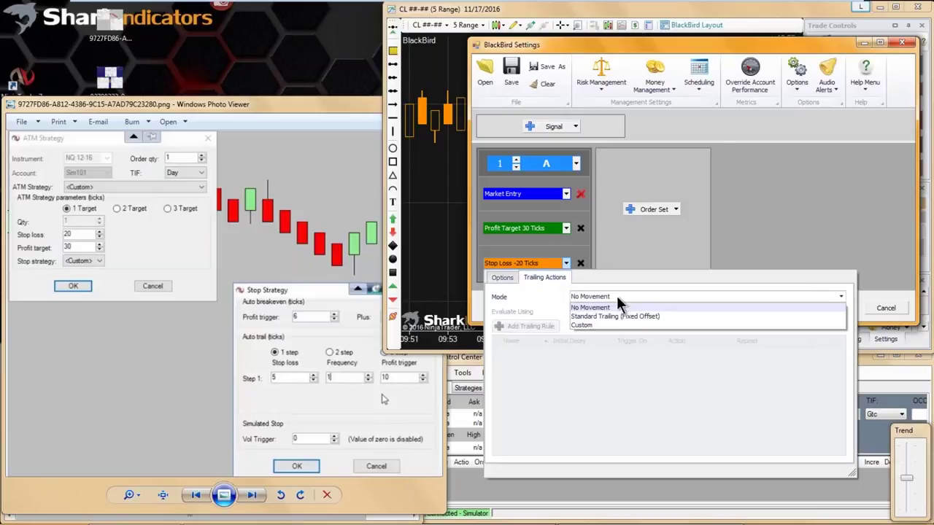
{"action": "left_click", "coordinate": [584, 325]}
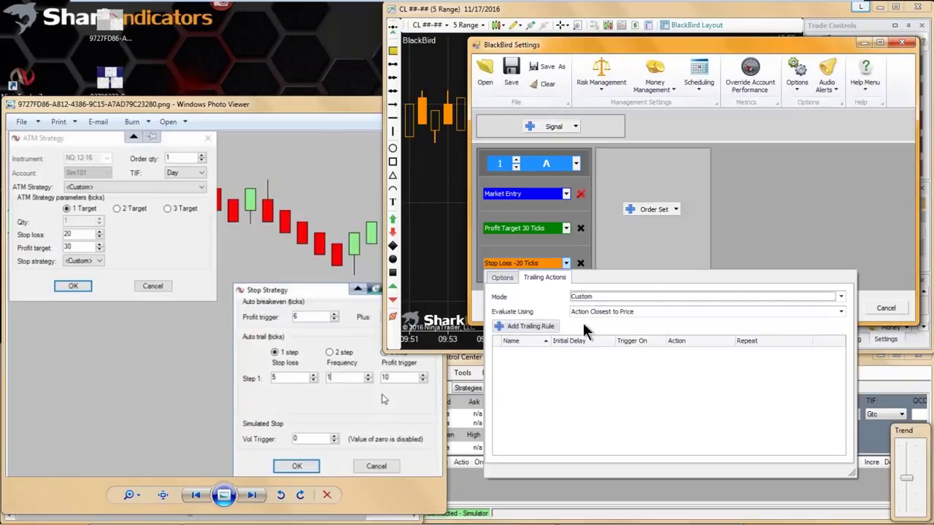
{"action": "left_click", "coordinate": [533, 327]}
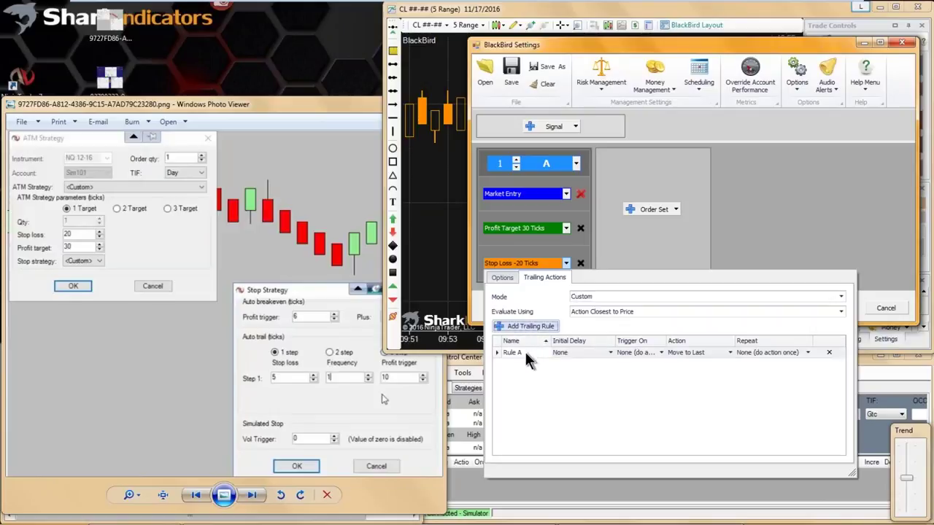
Move the ATM example image clear of the stop loss options and rename the first trailing rule as BE+1@6tk.
{"action": "left_click", "coordinate": [274, 291]}
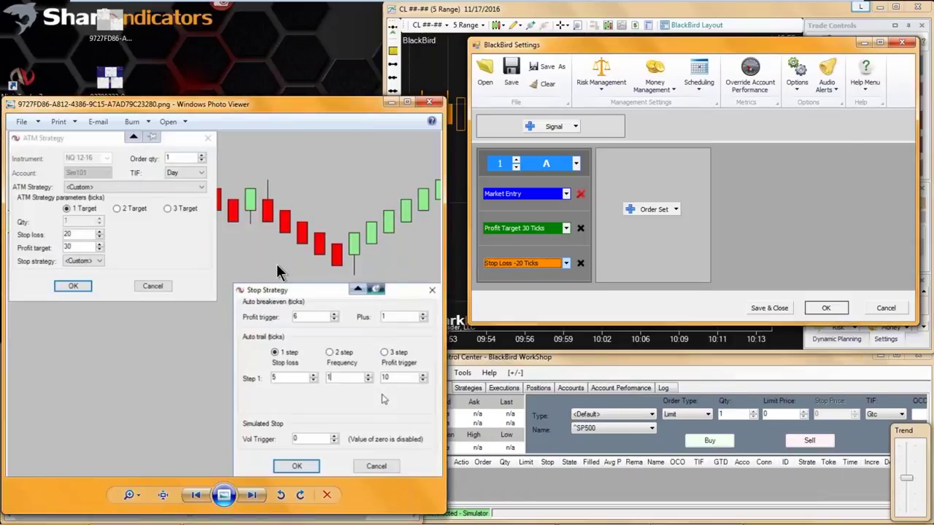
{"action": "left_click_drag", "start_coordinate": [346, 111], "coordinate": [259, 112]}
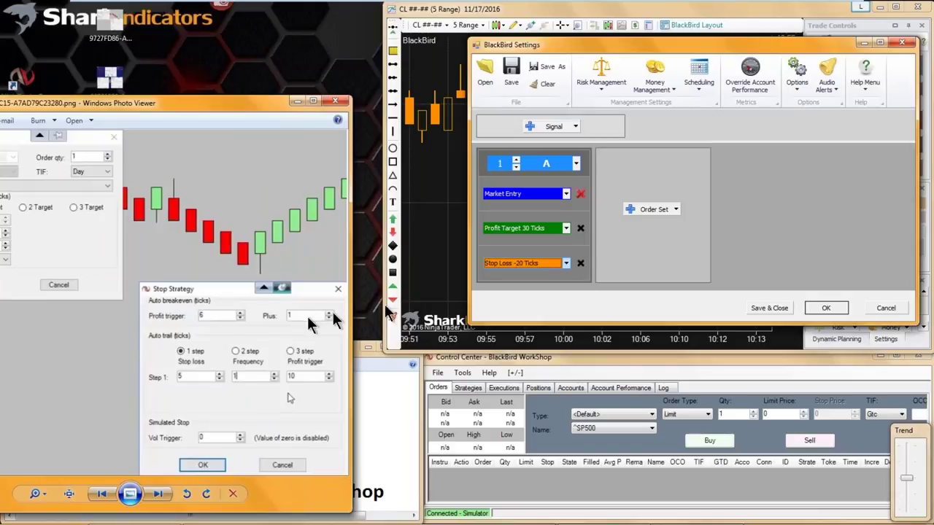
{"action": "left_click", "coordinate": [542, 264]}
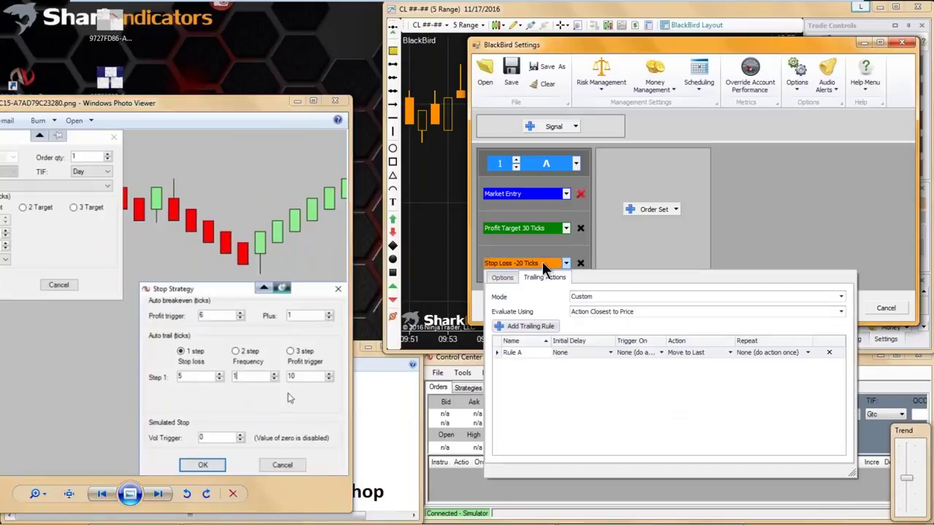
{"action": "left_click", "coordinate": [522, 352]}
{"action": "key", "text": "BackSpace"}
{"action": "key", "text": "BackSpace"}
{"action": "key", "text": "BackSpace"}
{"action": "key", "text": "BackSpace"}
{"action": "key", "text": "BackSpace"}
{"action": "key", "text": "BackSpace"}
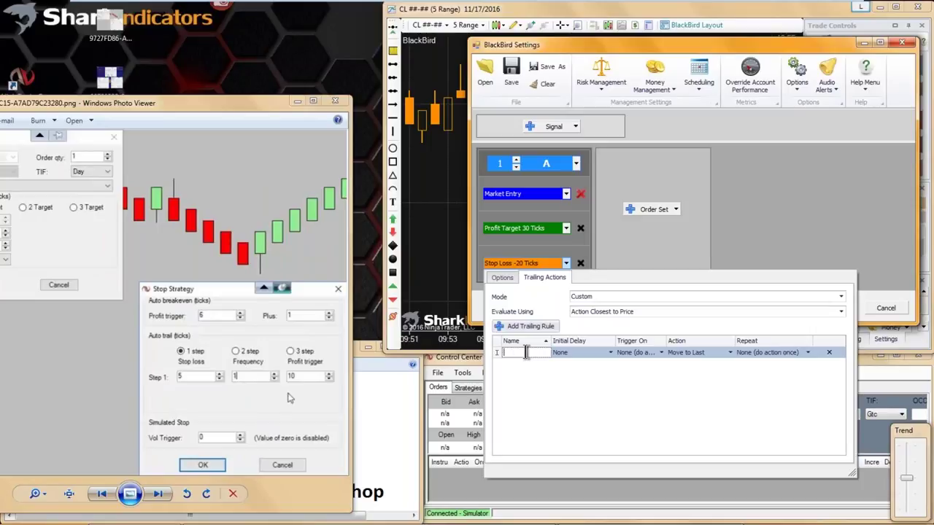
{"action": "type", "text": "S"}
{"action": "type", "text": "E"}
{"action": "type", "text": "="}
{"action": "type", "text": "+"}
{"action": "type", "text": "1@6tk"}
Set the BE+1@6tk rule's initial delay to 6 Ticks (in direction).
{"action": "left_click", "coordinate": [572, 352]}
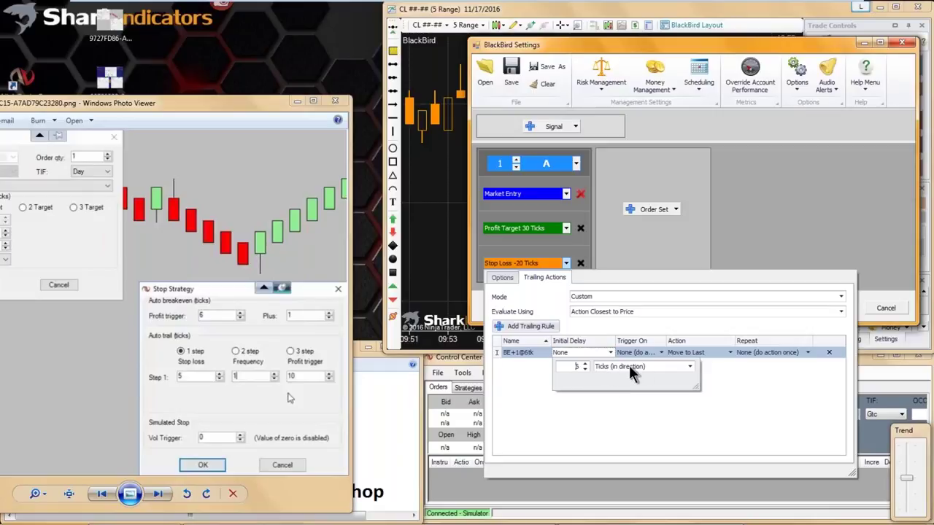
{"action": "key", "text": "Down"}
{"action": "key", "text": "Up"}
{"action": "key", "text": "Down"}
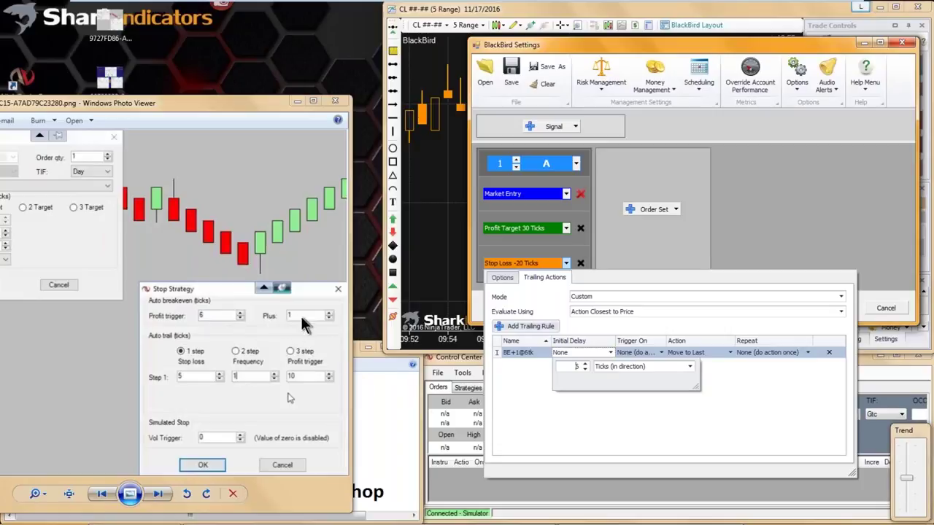
{"action": "left_click", "coordinate": [738, 397]}
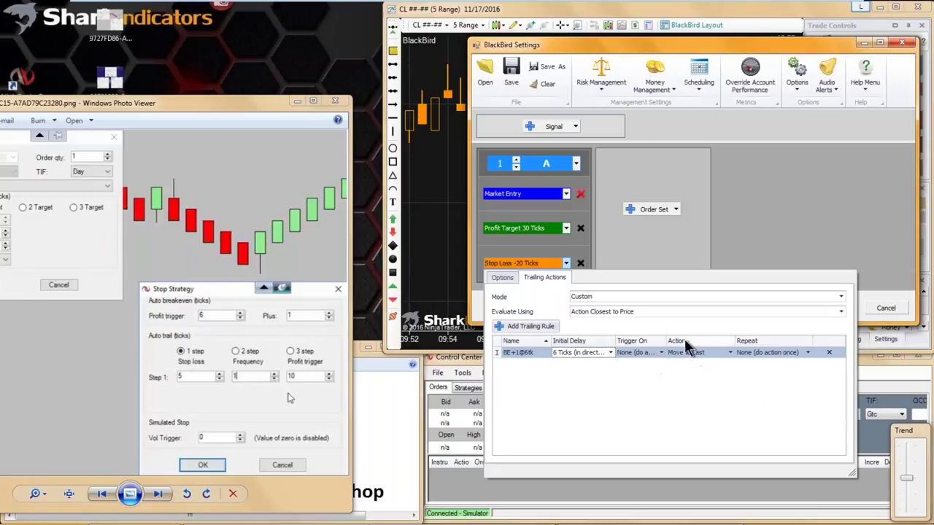
Set the BE+1@6tk rule's action to move the order to the entry price with a long offset of 1 tick.
{"action": "left_click", "coordinate": [695, 341]}
{"action": "left_click", "coordinate": [688, 353]}
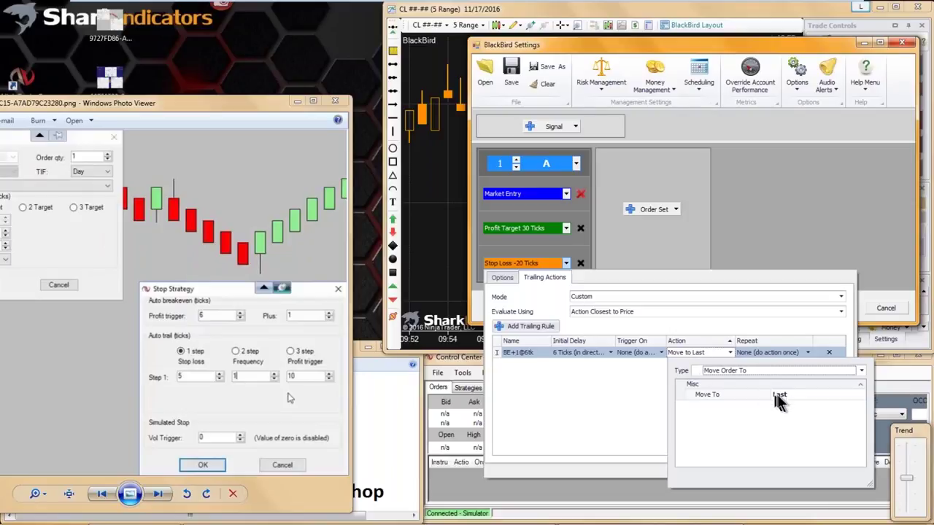
{"action": "left_click", "coordinate": [707, 392]}
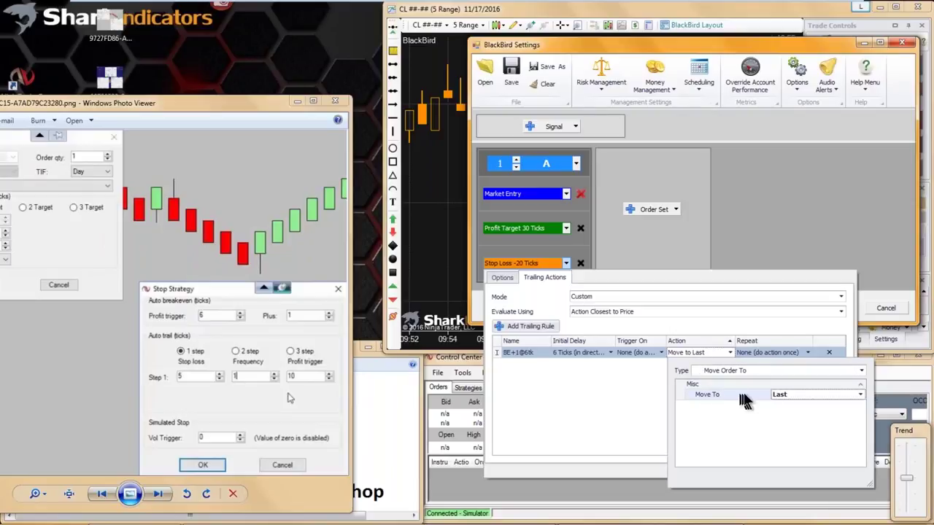
{"action": "left_click", "coordinate": [789, 397]}
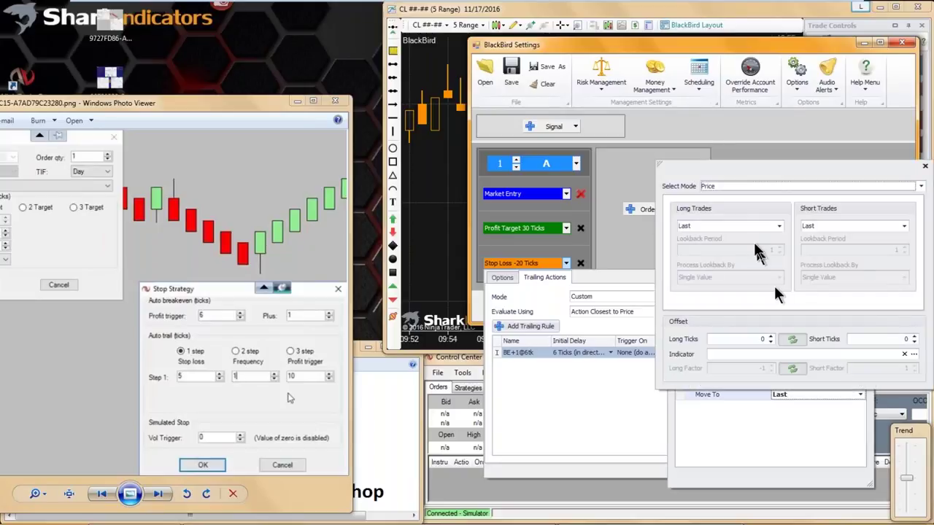
{"action": "left_click", "coordinate": [715, 230]}
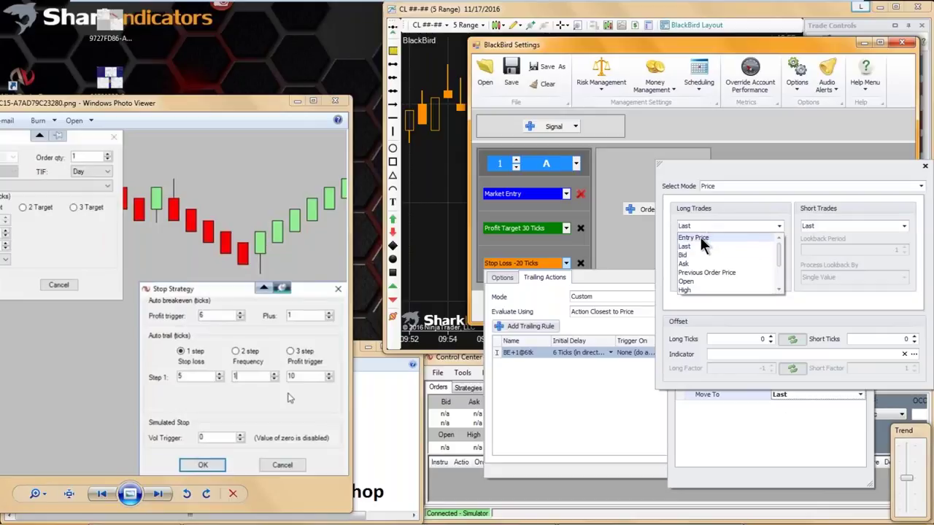
{"action": "left_click", "coordinate": [701, 237]}
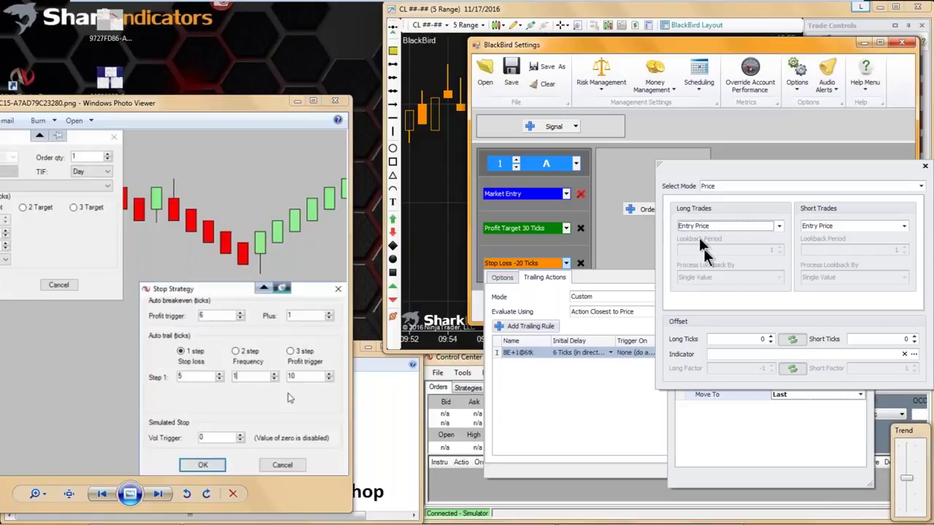
{"action": "left_click", "coordinate": [770, 337]}
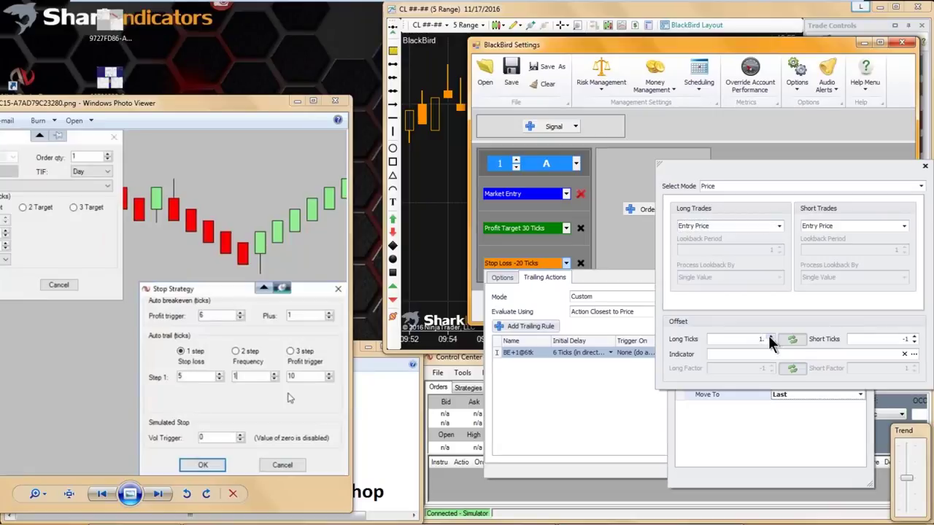
{"action": "left_click", "coordinate": [704, 421]}
{"action": "left_click", "coordinate": [584, 408]}
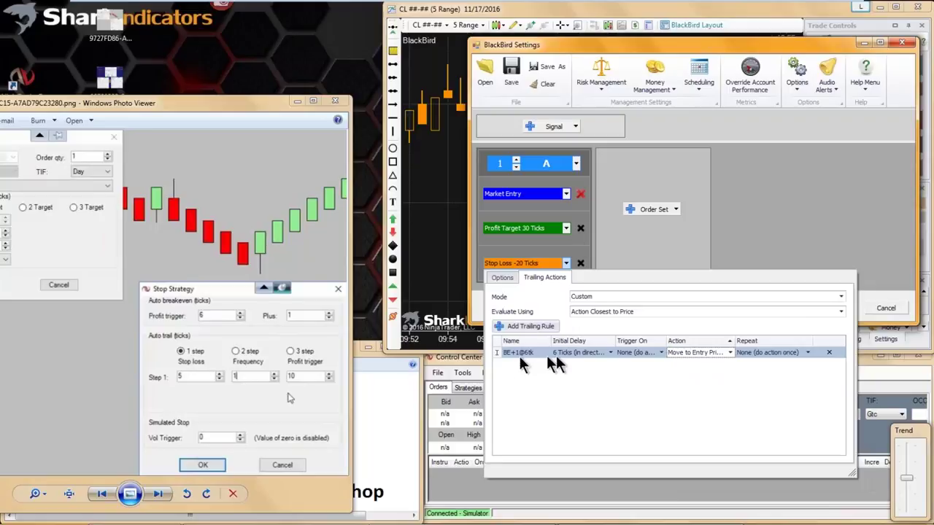
Enlarge the trailing rules view and add a second rule named Trailing with an initial delay of 10 Ticks (in direction).
{"action": "left_click_drag", "start_coordinate": [852, 473], "coordinate": [905, 453]}
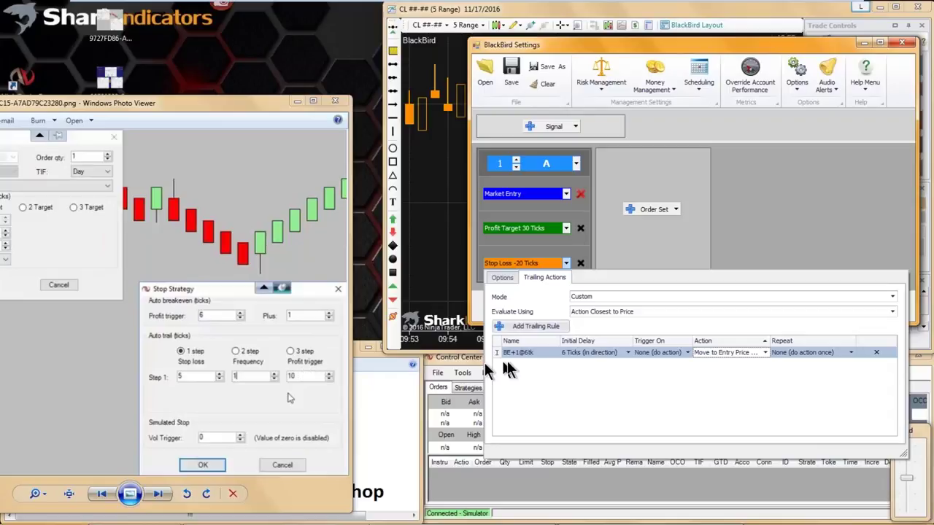
{"action": "left_click", "coordinate": [531, 327]}
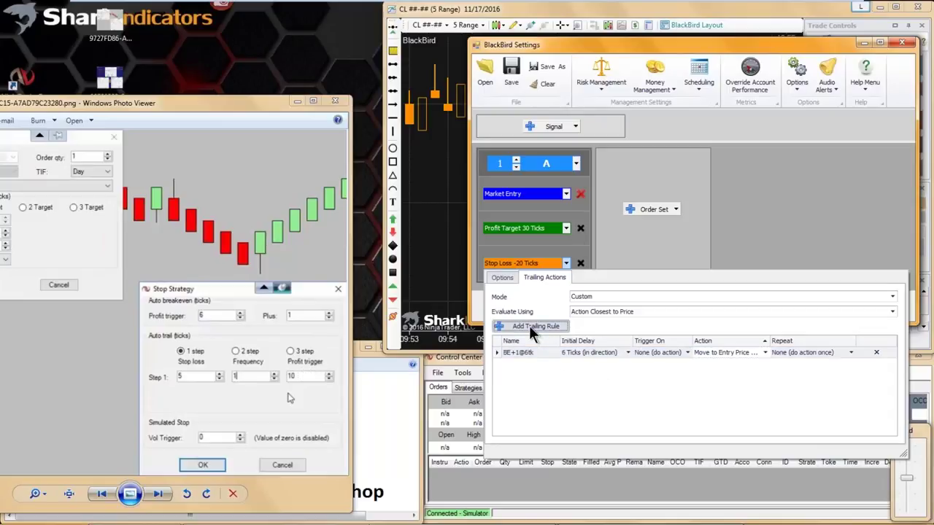
{"action": "double_click", "coordinate": [525, 363]}
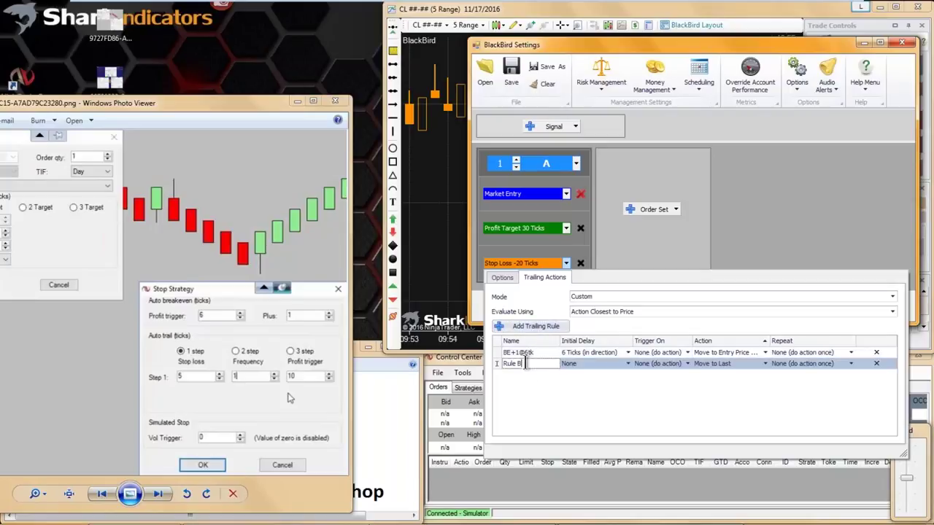
{"action": "key", "text": "BackSpace"}
{"action": "key", "text": "BackSpace"}
{"action": "key", "text": "BackSpace"}
{"action": "key", "text": "BackSpace"}
{"action": "key", "text": "BackSpace"}
{"action": "key", "text": "BackSpace"}
{"action": "type", "text": "Trailing"}
{"action": "left_click", "coordinate": [583, 363]}
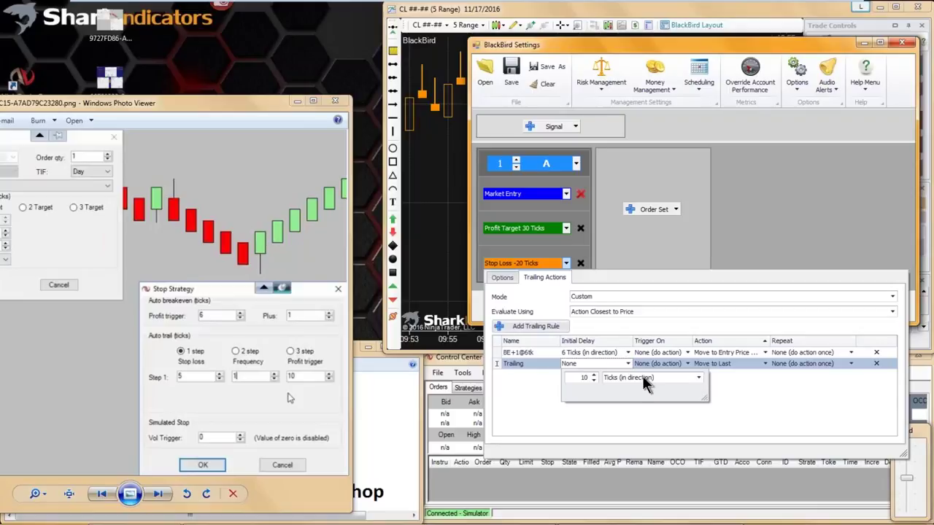
{"action": "left_click", "coordinate": [529, 398]}
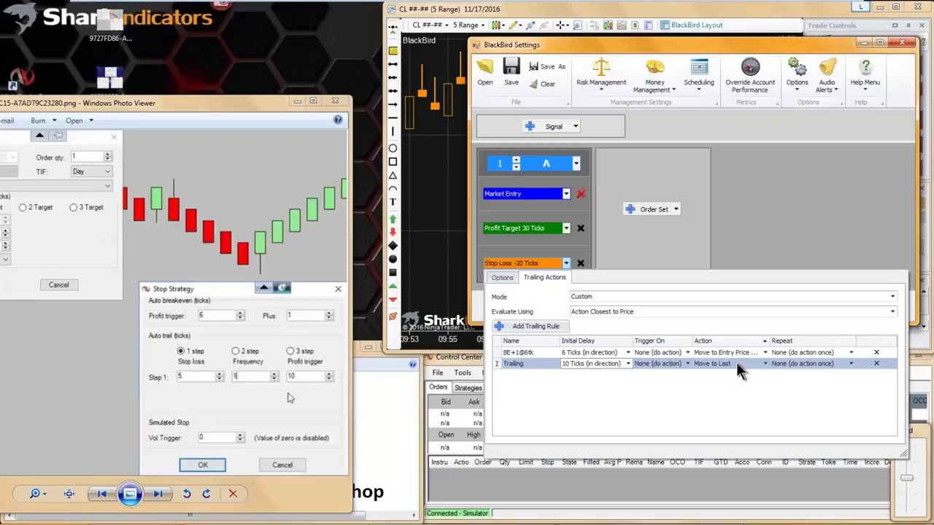
Set the Trailing rule's action to move the order to the Last price with a long offset of -5 ticks.
{"action": "left_click", "coordinate": [736, 363]}
{"action": "left_click", "coordinate": [816, 405]}
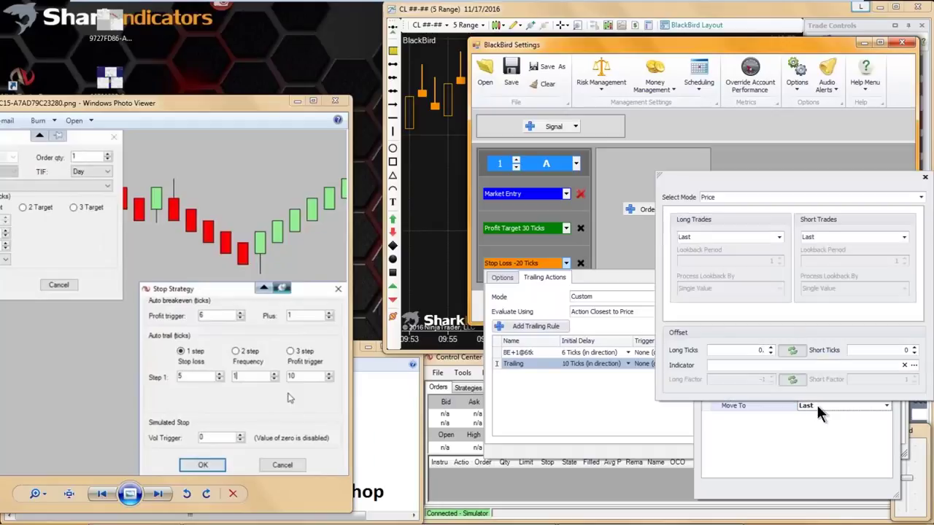
{"action": "left_click", "coordinate": [718, 241]}
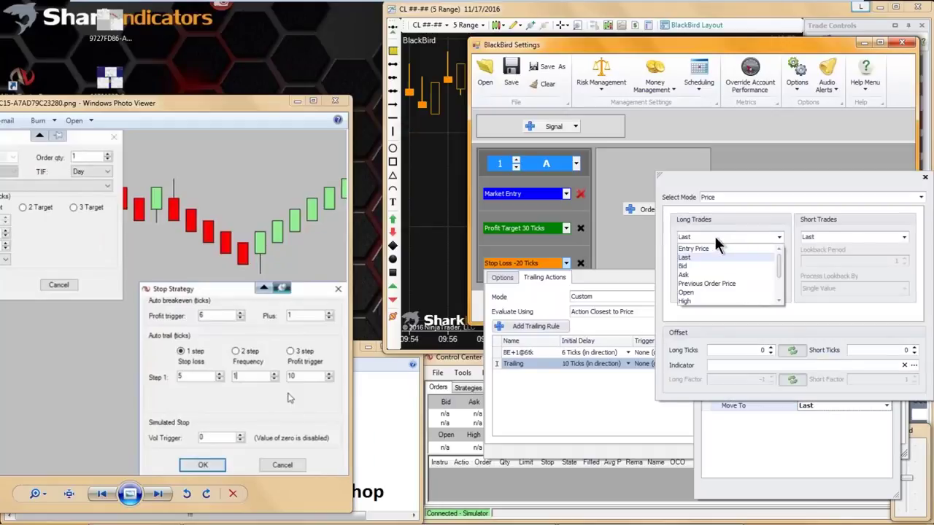
{"action": "left_click", "coordinate": [701, 239]}
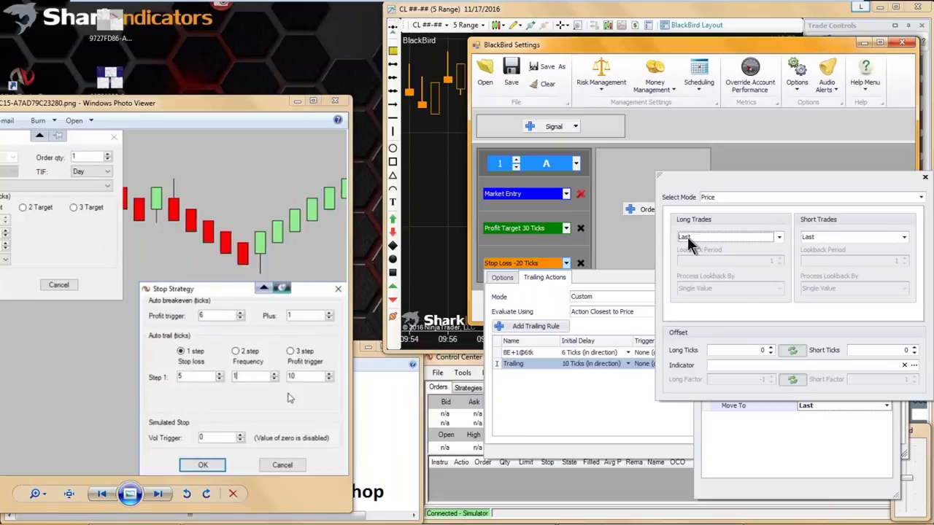
{"action": "left_click", "coordinate": [769, 353]}
{"action": "left_click", "coordinate": [756, 427]}
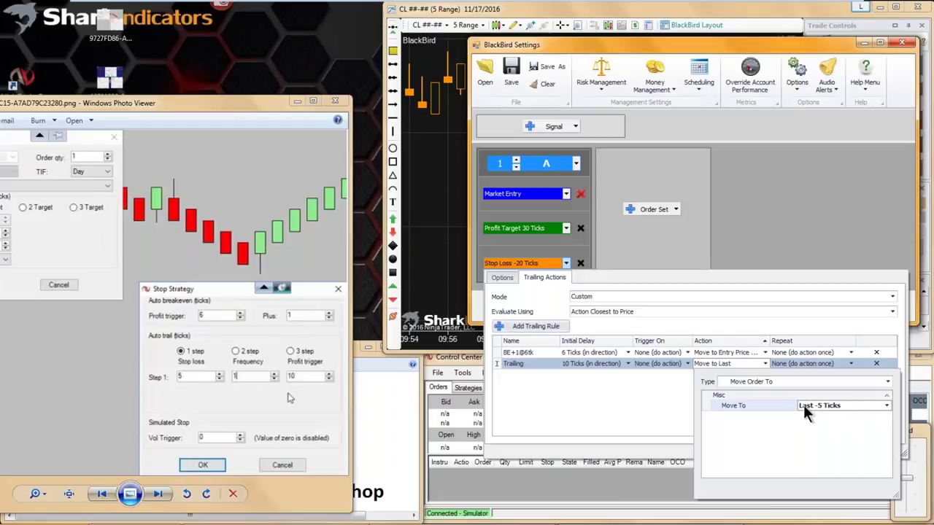
Set the Trailing rule to repeat indefinitely every 1 Ticks (in direction) and close the stop loss settings.
{"action": "left_click", "coordinate": [670, 411]}
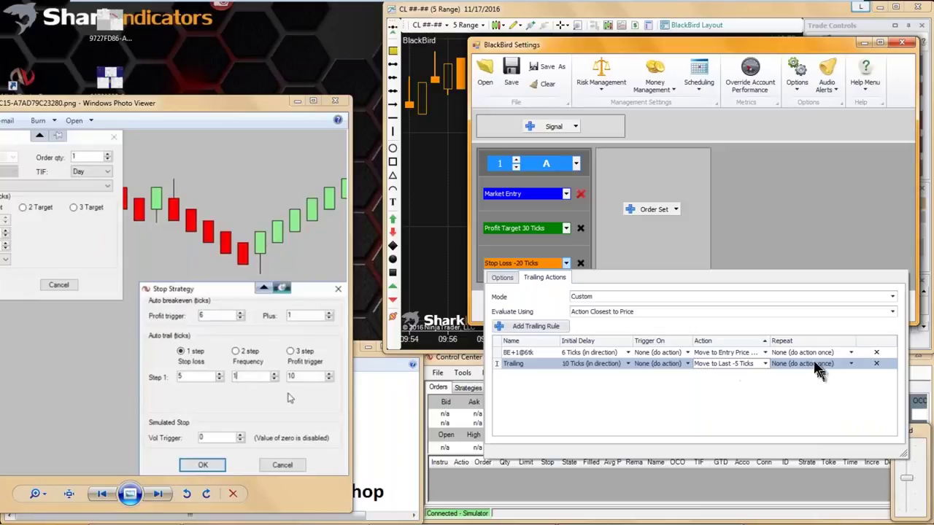
{"action": "left_click", "coordinate": [796, 365]}
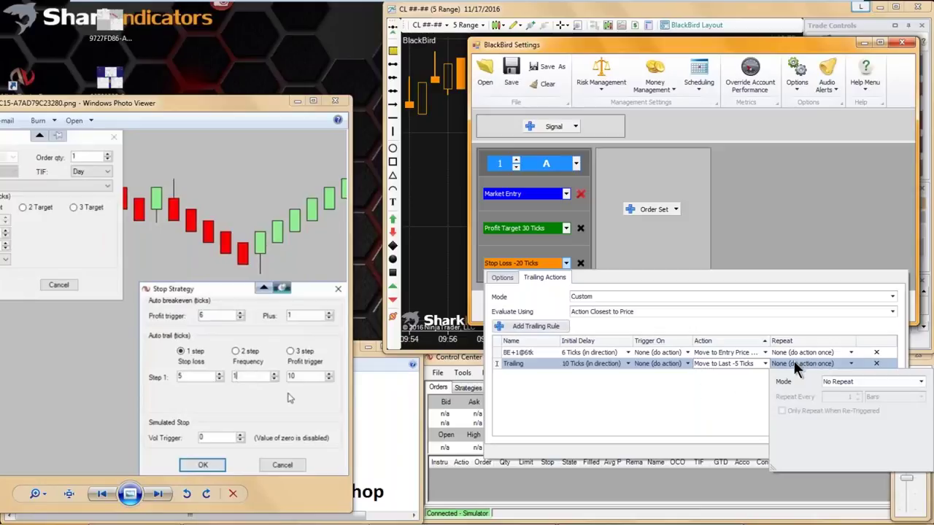
{"action": "left_click", "coordinate": [859, 383]}
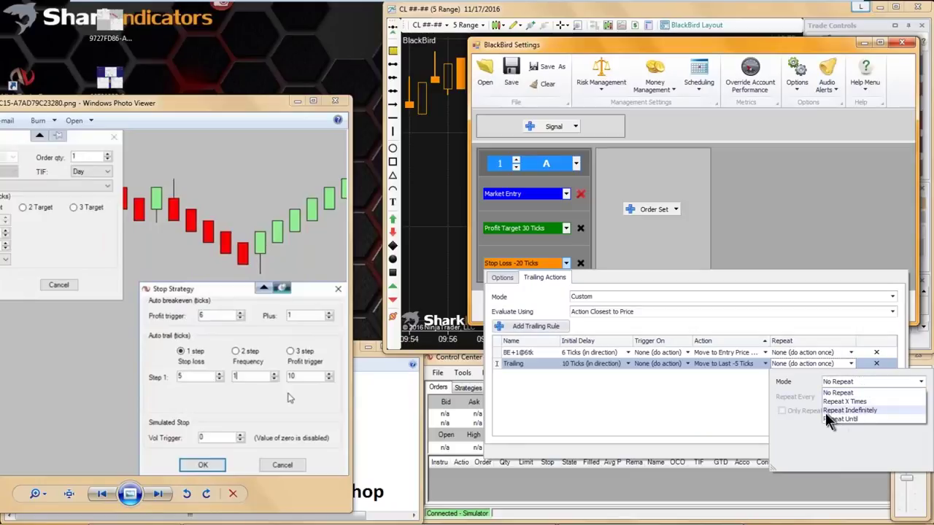
{"action": "left_click", "coordinate": [849, 409]}
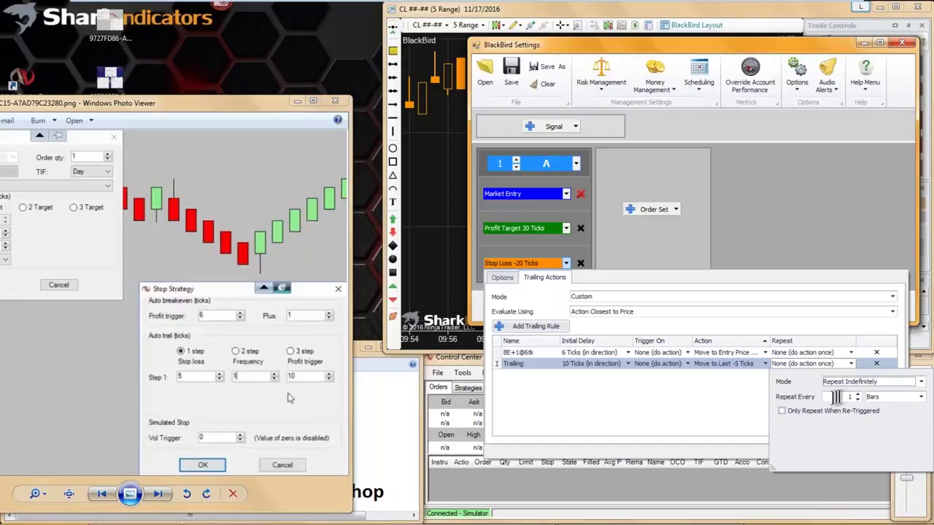
{"action": "left_click", "coordinate": [854, 398]}
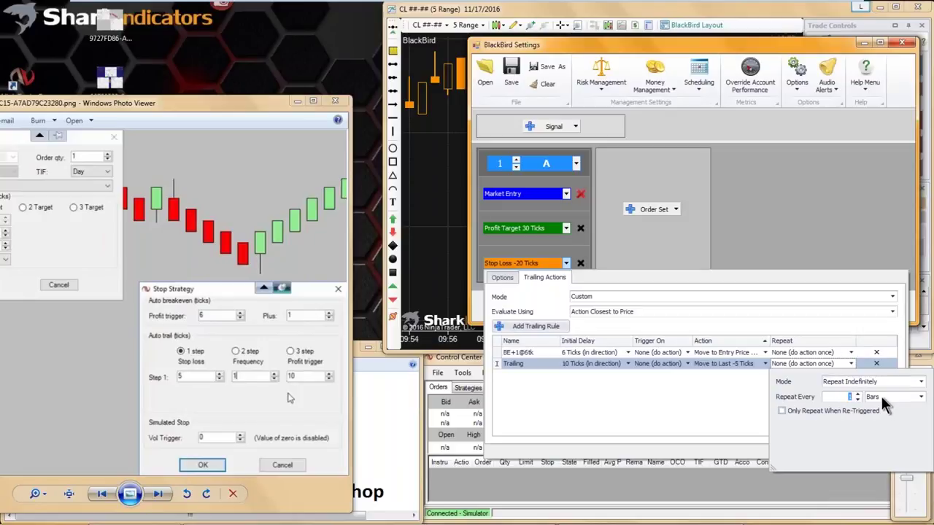
{"action": "left_click", "coordinate": [879, 395]}
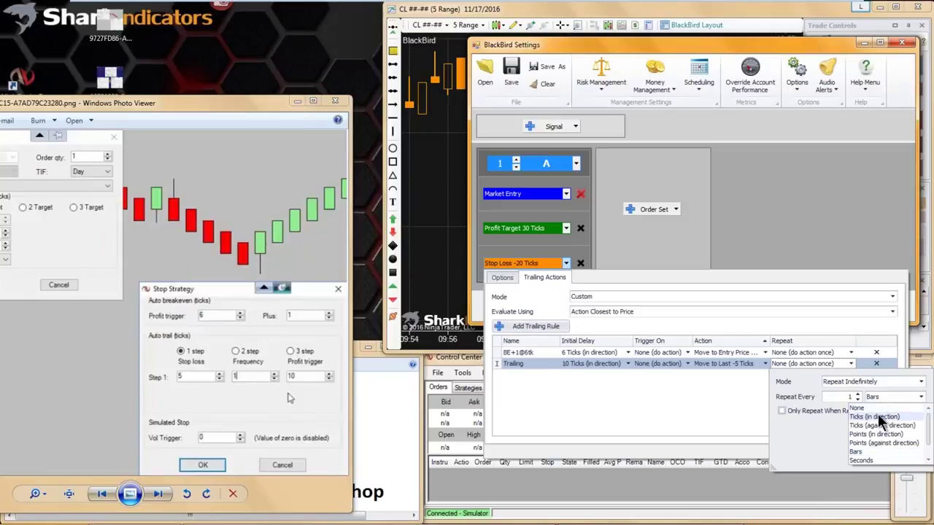
{"action": "left_click", "coordinate": [877, 414]}
{"action": "left_click", "coordinate": [840, 394]}
{"action": "type", "text": "1"}
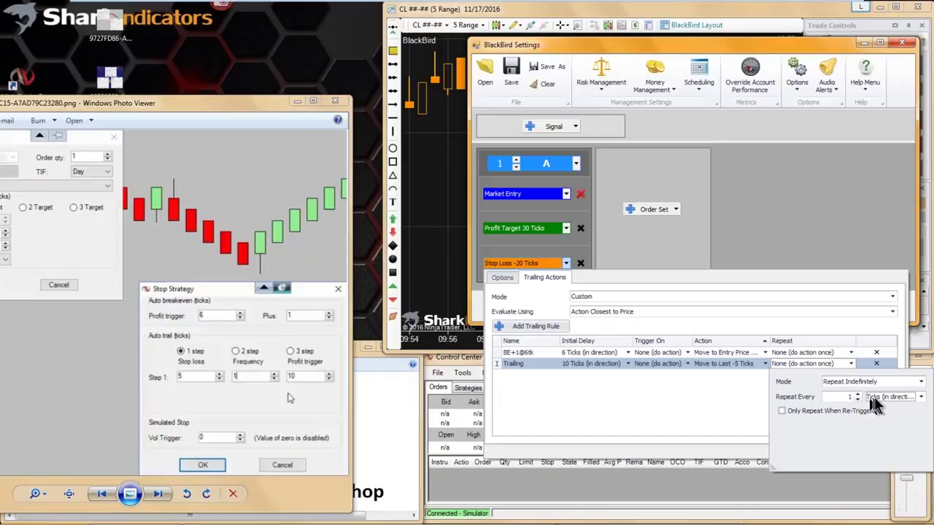
{"action": "left_click", "coordinate": [744, 408]}
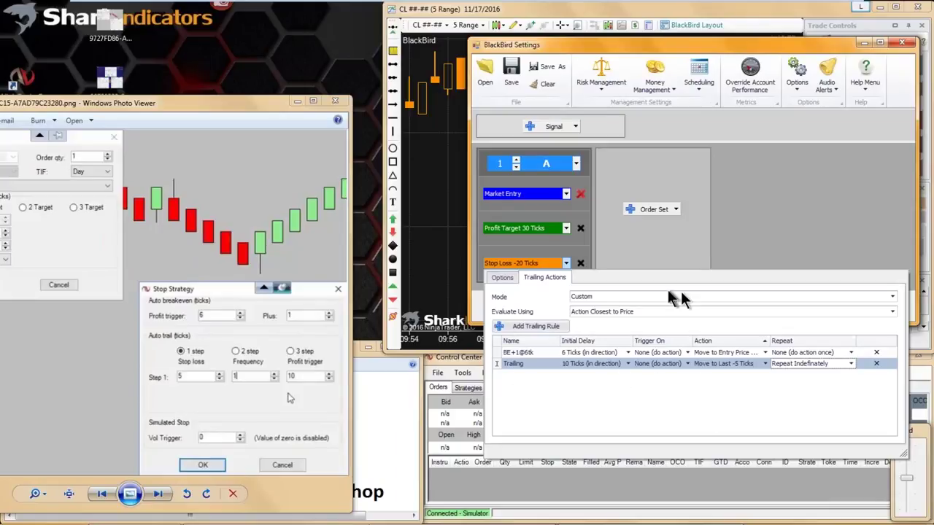
{"action": "left_click", "coordinate": [728, 240]}
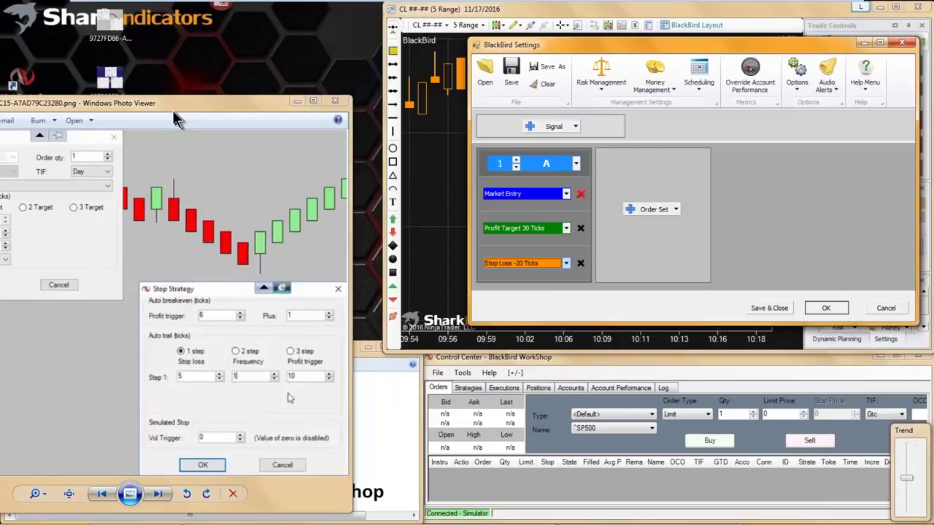
Start saving the settings, reusing the BB-TrainingWorkshop20161103 Bar Reversal Exit file name with the date changed to 20161117.
{"action": "left_click_drag", "start_coordinate": [169, 107], "coordinate": [268, 114]}
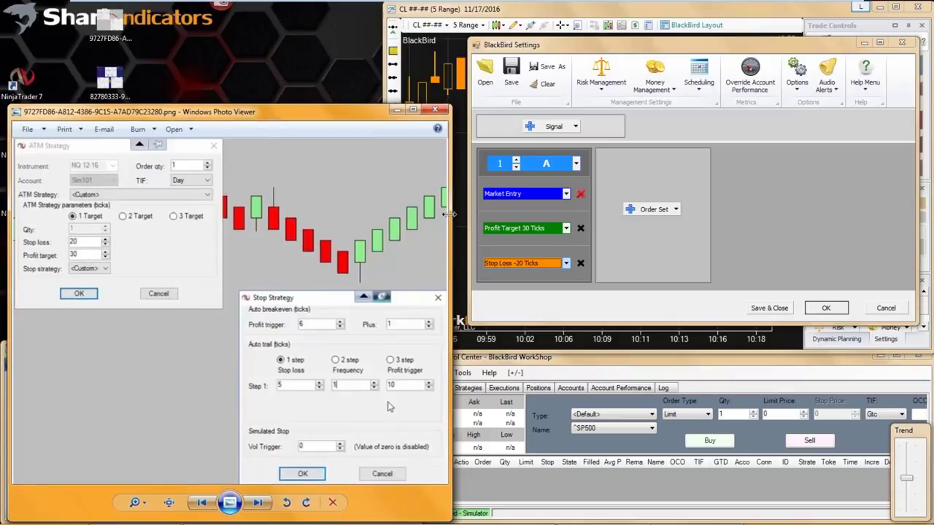
{"action": "left_click", "coordinate": [773, 208]}
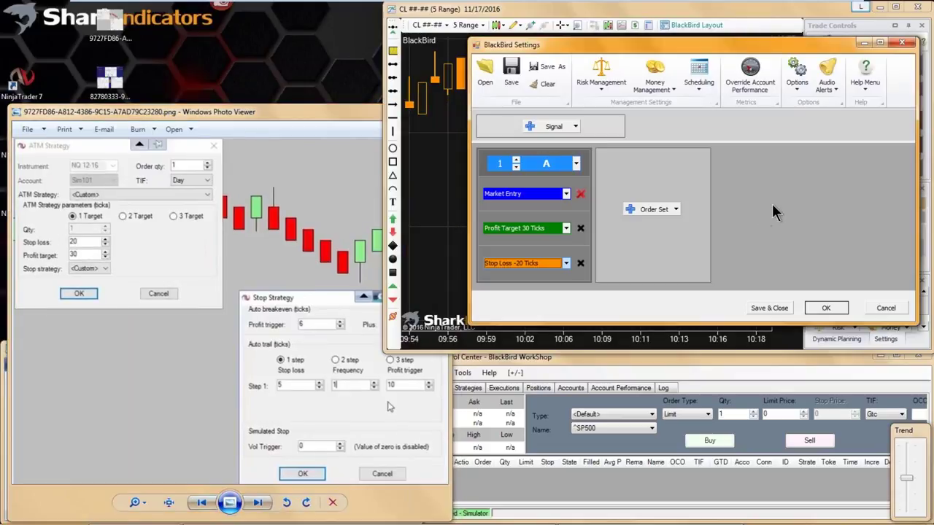
{"action": "left_click", "coordinate": [512, 71]}
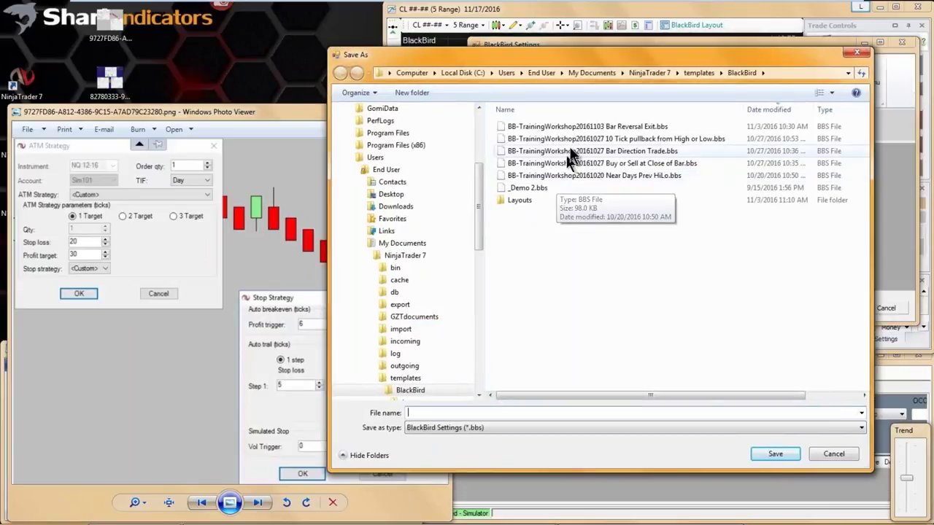
{"action": "left_click", "coordinate": [558, 128]}
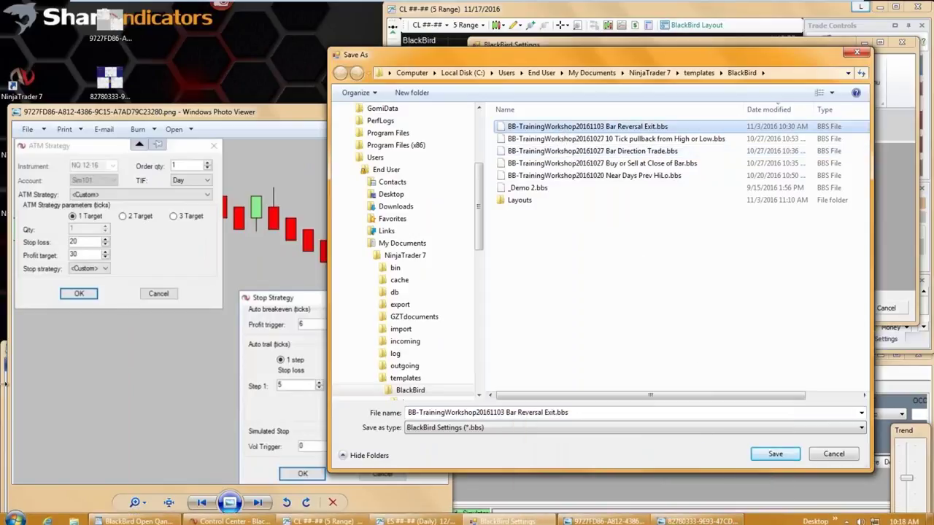
{"action": "left_click", "coordinate": [495, 412]}
{"action": "left_click", "coordinate": [496, 412]}
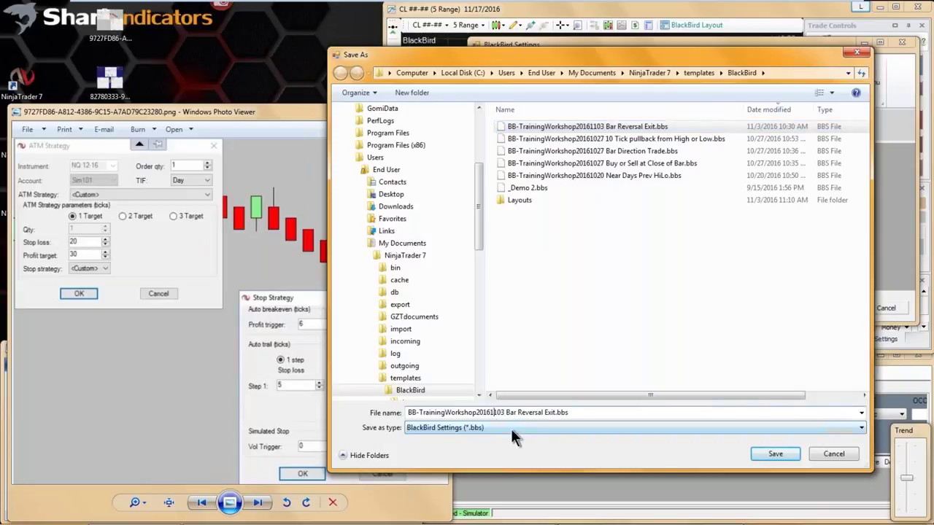
{"action": "key", "text": "Delete"}
{"action": "key", "text": "Delete"}
{"action": "type", "text": "17"}
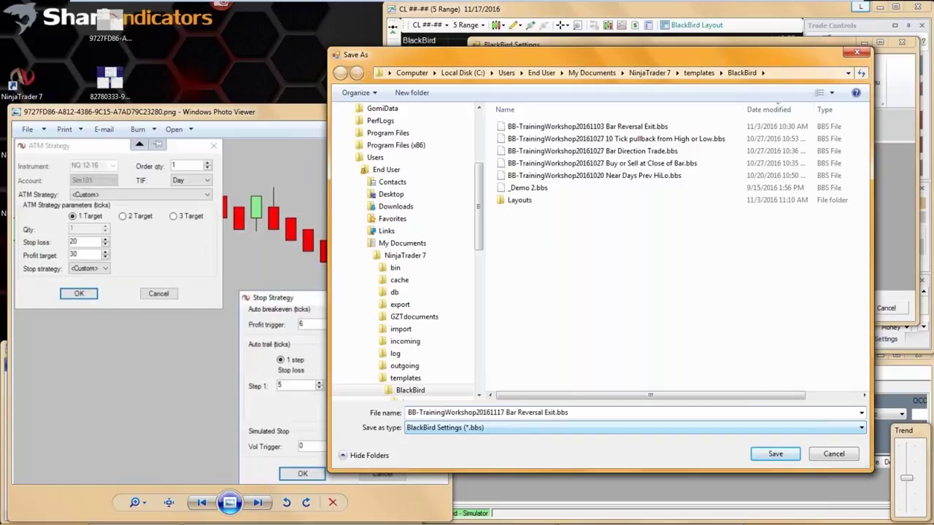
Replace the rest of the file name with "ATM 1 Target 1 Trailing rule" and save the settings.
{"action": "key", "text": "Delete"}
{"action": "key", "text": "Delete"}
{"action": "key", "text": "Delete"}
{"action": "key", "text": "Delete"}
{"action": "key", "text": "Delete"}
{"action": "key", "text": "Delete"}
{"action": "key", "text": "Delete"}
{"action": "key", "text": "Delete"}
{"action": "key", "text": "Delete"}
{"action": "key", "text": "Delete"}
{"action": "key", "text": "Delete"}
{"action": "key", "text": "Delete"}
{"action": "key", "text": "Delete"}
{"action": "key", "text": "Delete"}
{"action": "key", "text": "Delete"}
{"action": "key", "text": "Delete"}
{"action": "key", "text": "Delete"}
{"action": "type", "text": "ATM"}
{"action": "type", "text": " Simple"}
{"action": "key", "text": "BackSpace"}
{"action": "key", "text": "BackSpace"}
{"action": "key", "text": "BackSpace"}
{"action": "key", "text": "BackSpace"}
{"action": "key", "text": "BackSpace"}
{"action": "key", "text": "BackSpace"}
{"action": "type", "text": "1 Target"}
{"action": "type", "text": "1 Trailing ru"}
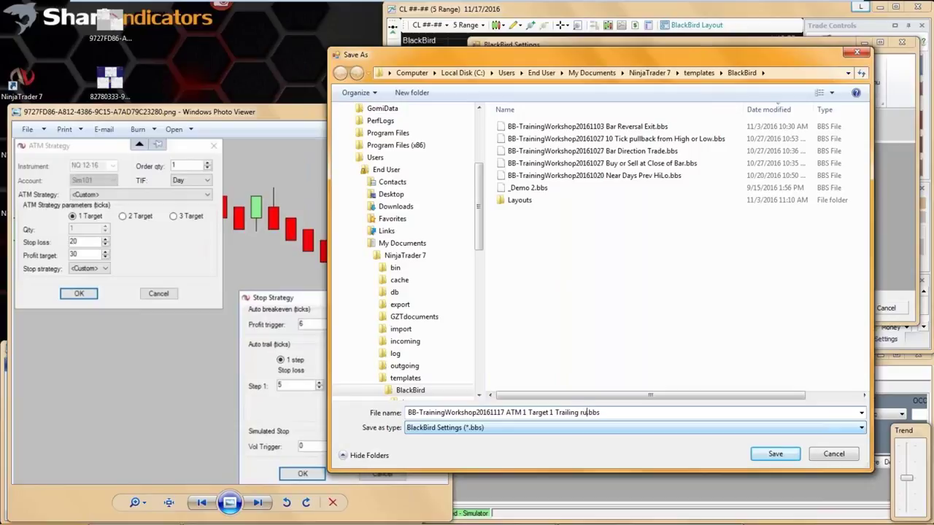
{"action": "type", "text": "le"}
{"action": "left_click", "coordinate": [775, 453]}
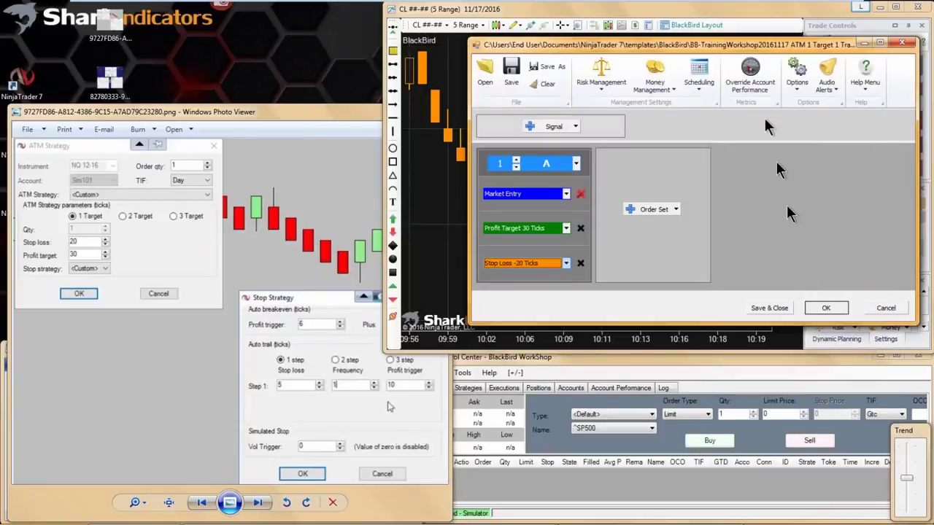
Close the one-target ATM screenshot and place the two-target ATM strategy screenshot beside the BlackBird settings.
{"action": "left_click_drag", "start_coordinate": [681, 46], "coordinate": [645, 50]}
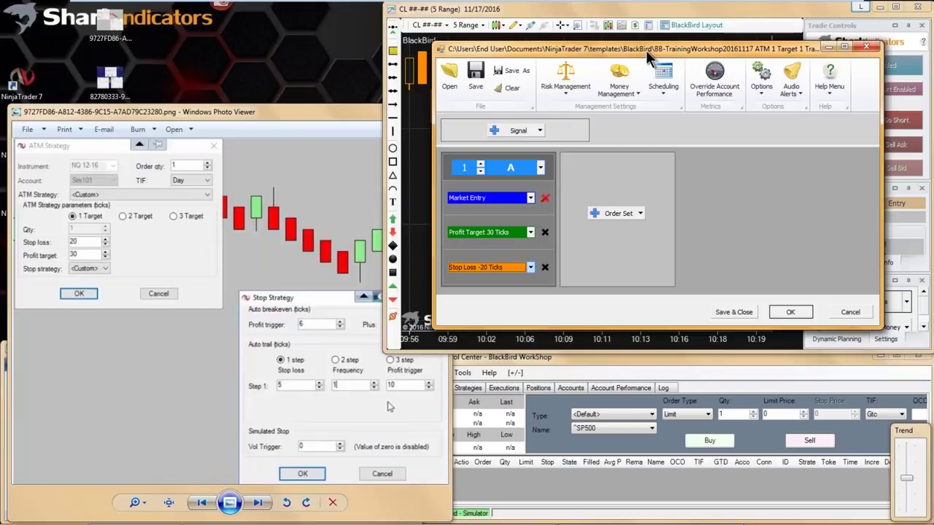
{"action": "left_click_drag", "start_coordinate": [646, 50], "coordinate": [656, 51]}
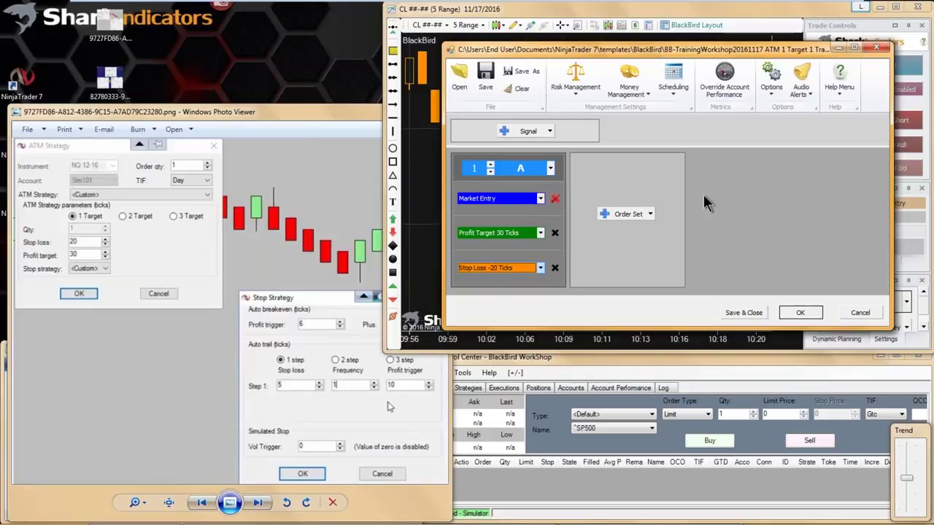
{"action": "left_click", "coordinate": [265, 124]}
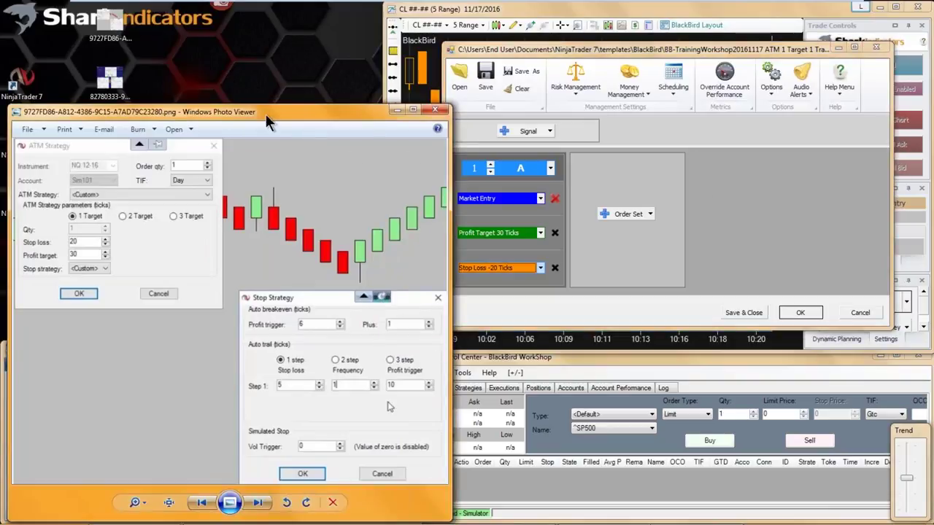
{"action": "left_click", "coordinate": [431, 115]}
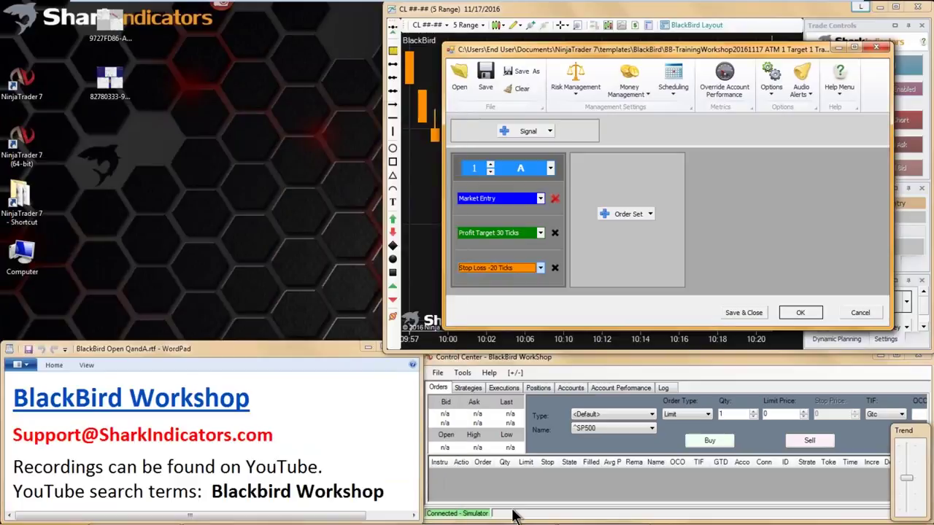
{"action": "left_click", "coordinate": [599, 516]}
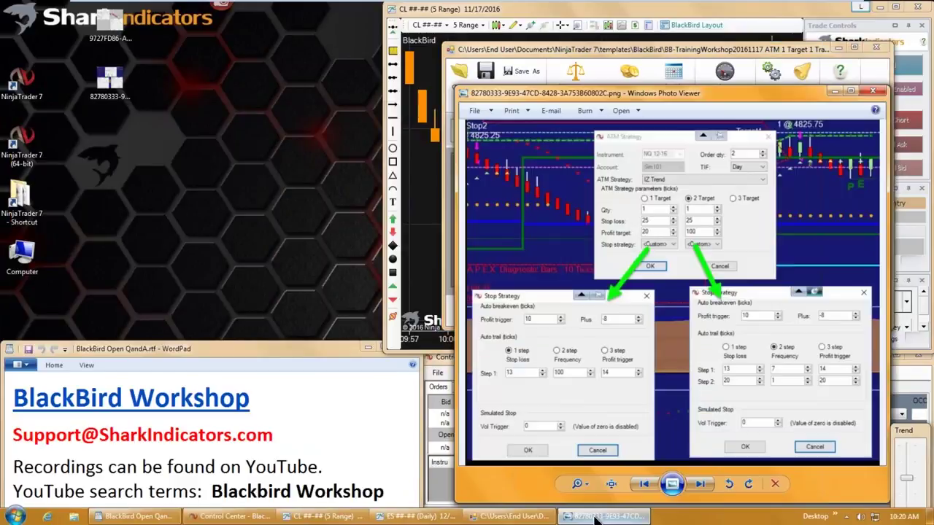
{"action": "left_click_drag", "start_coordinate": [615, 100], "coordinate": [161, 123]}
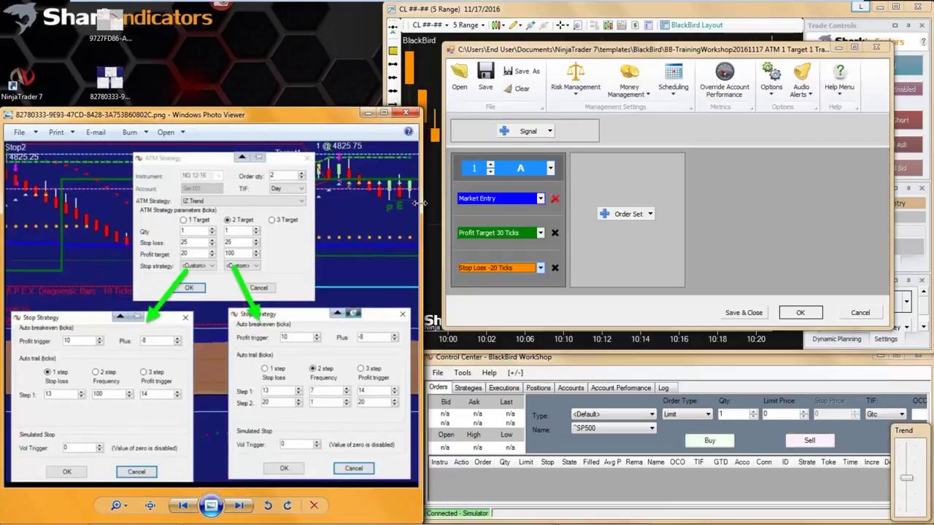
{"action": "left_click_drag", "start_coordinate": [420, 203], "coordinate": [417, 202]}
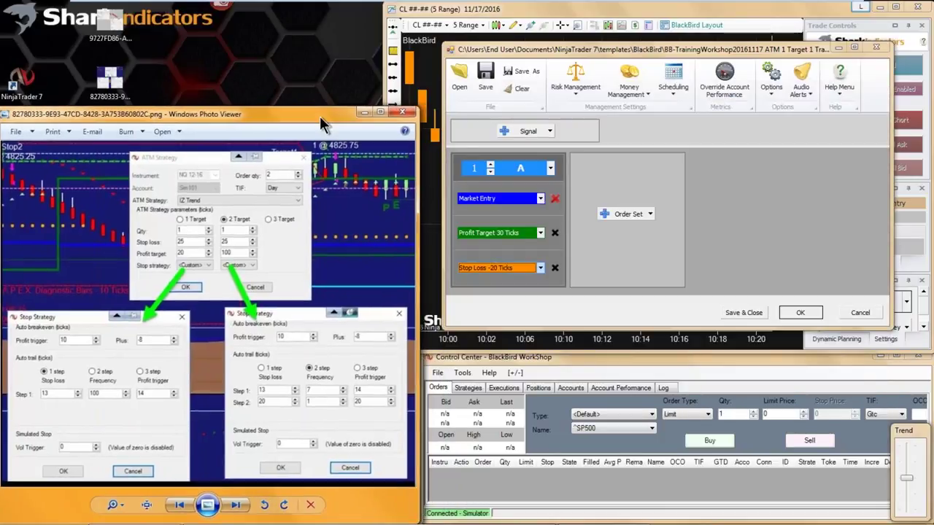
{"action": "left_click_drag", "start_coordinate": [319, 116], "coordinate": [319, 116]}
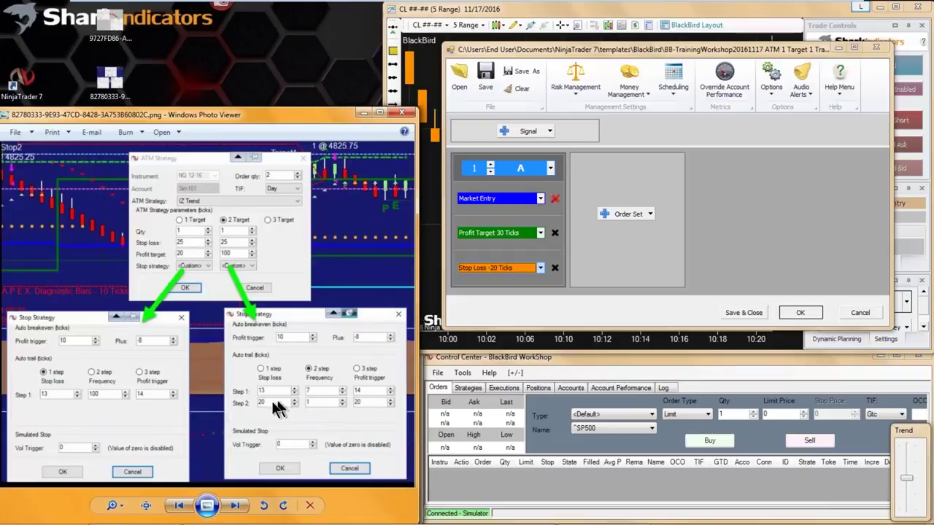
Clear the current settings and add a new order set with a market entry.
{"action": "left_click", "coordinate": [723, 203]}
{"action": "left_click", "coordinate": [519, 89]}
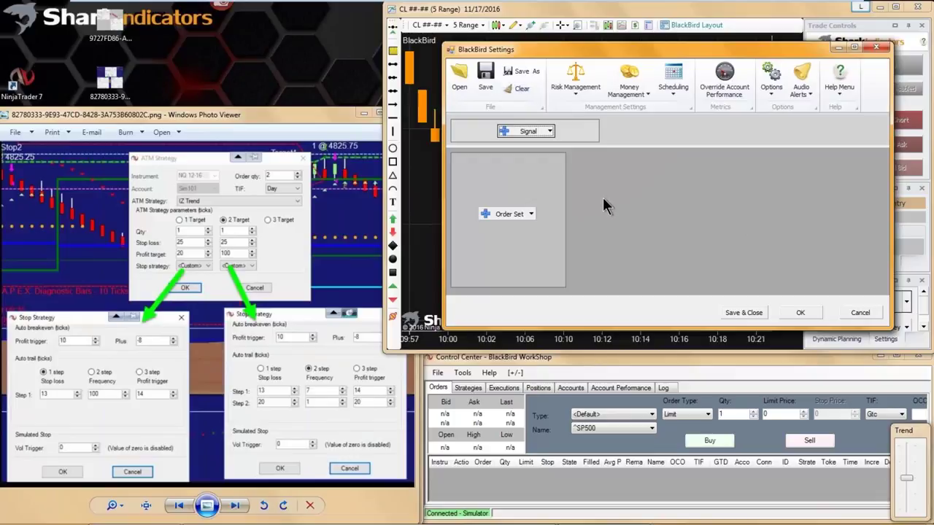
{"action": "left_click", "coordinate": [510, 215]}
{"action": "left_click", "coordinate": [521, 229]}
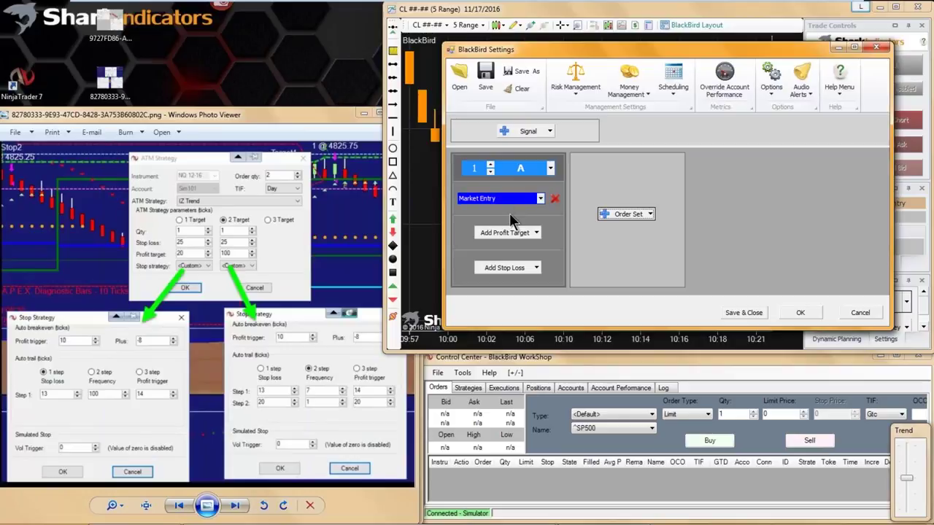
Try the Limit type for order set A's entry order and switch it back to Market.
{"action": "left_click", "coordinate": [507, 200]}
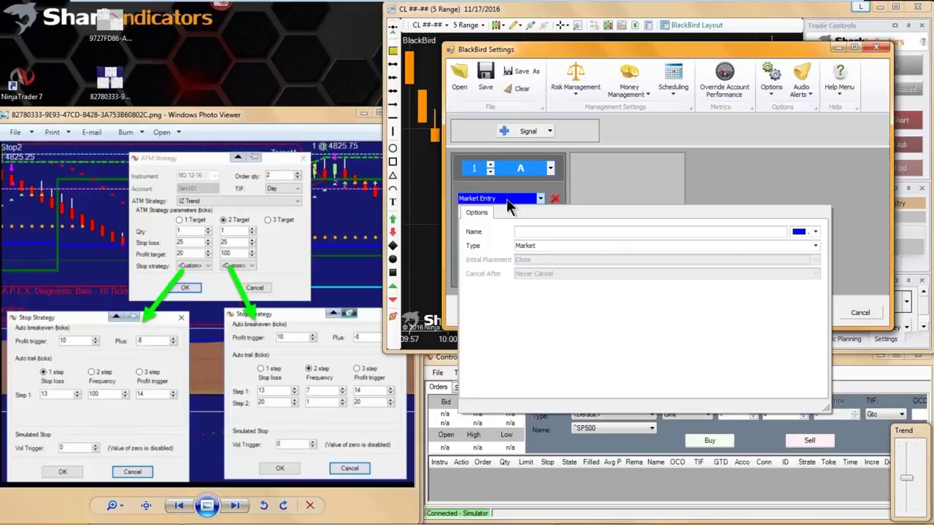
{"action": "left_click", "coordinate": [541, 247]}
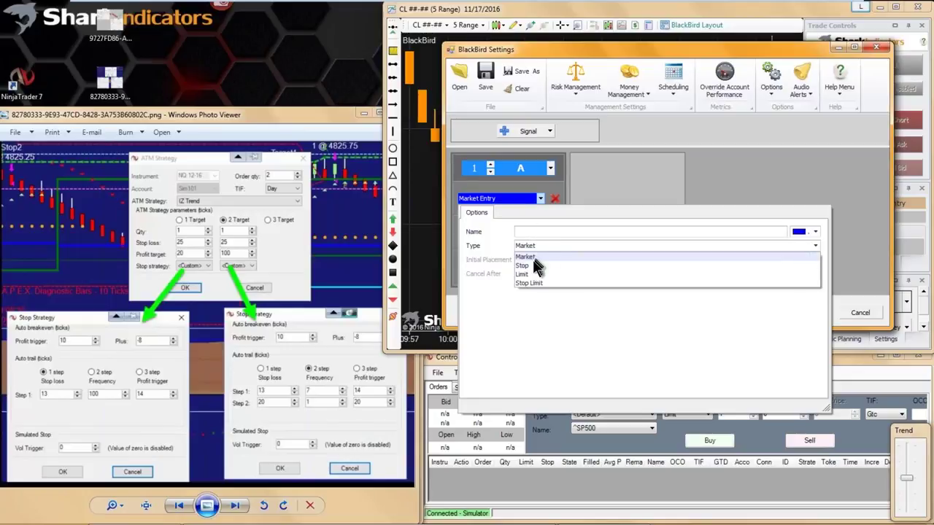
{"action": "left_click", "coordinate": [532, 265]}
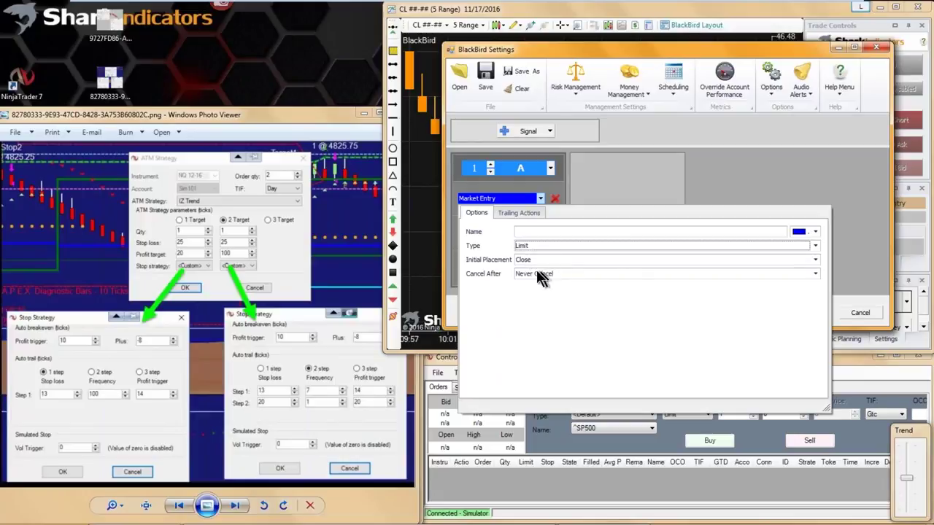
{"action": "left_click", "coordinate": [545, 247]}
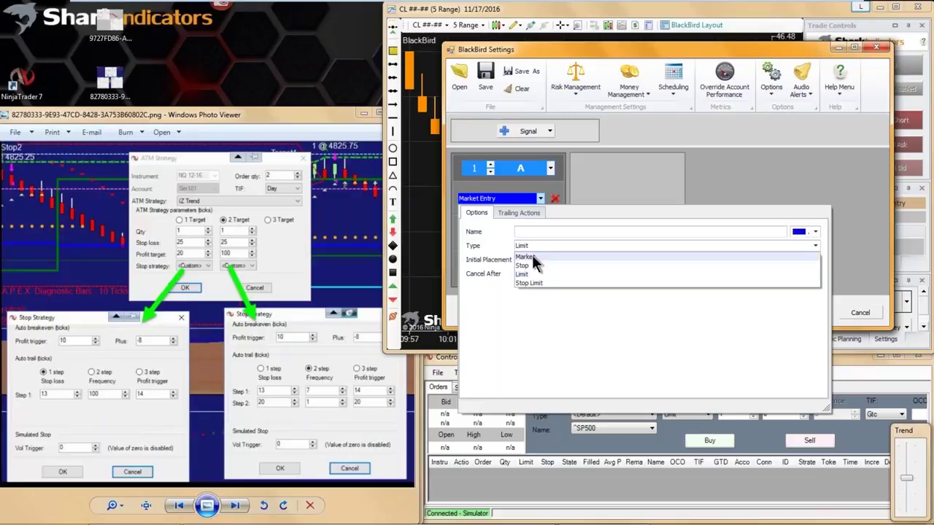
{"action": "left_click", "coordinate": [531, 256]}
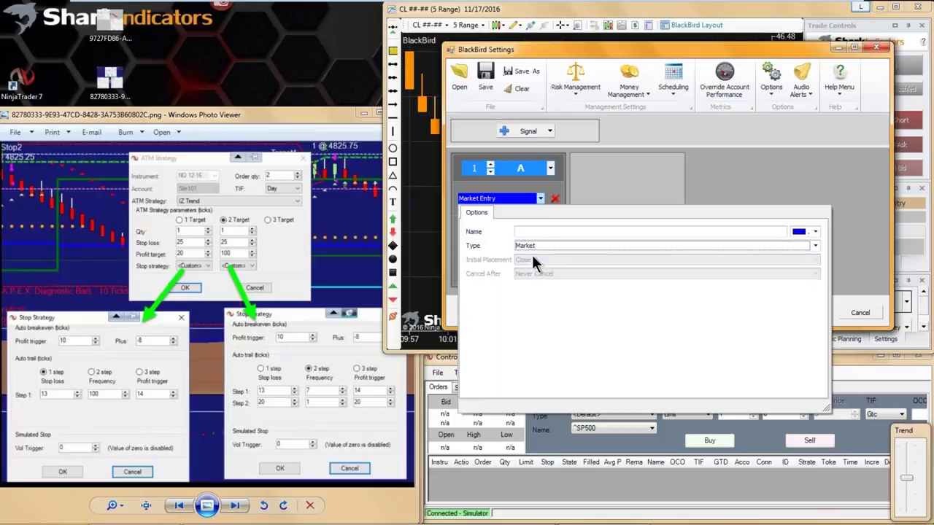
{"action": "left_click", "coordinate": [587, 183]}
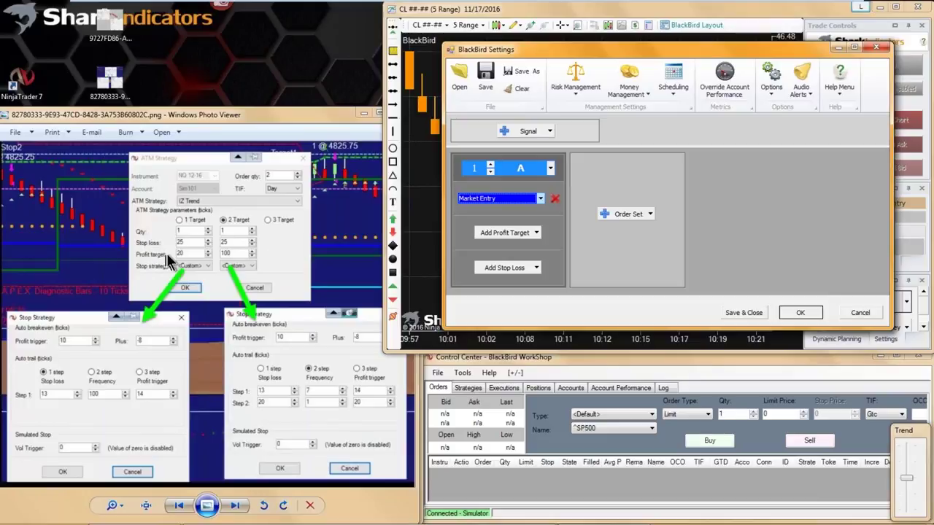
Add a profit target to order set A and place it 20 ticks from the entry price.
{"action": "left_click", "coordinate": [510, 233]}
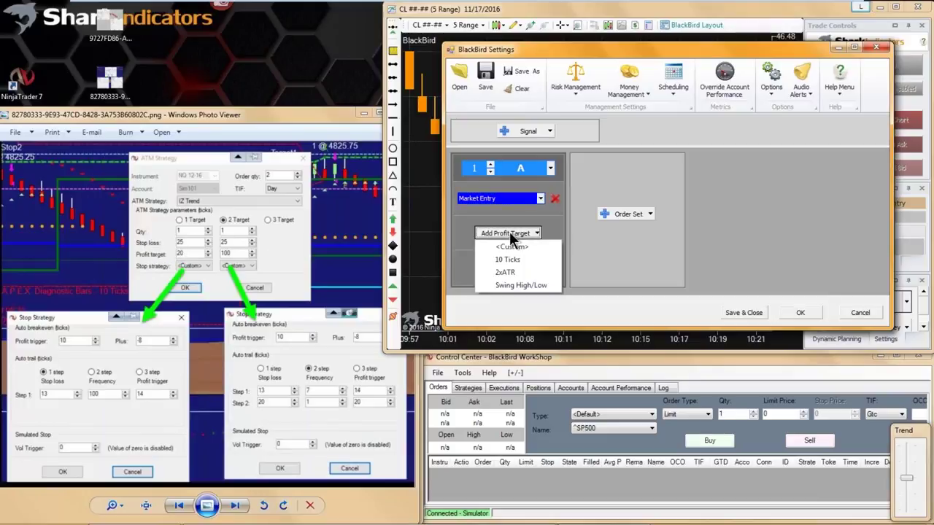
{"action": "left_click", "coordinate": [508, 259]}
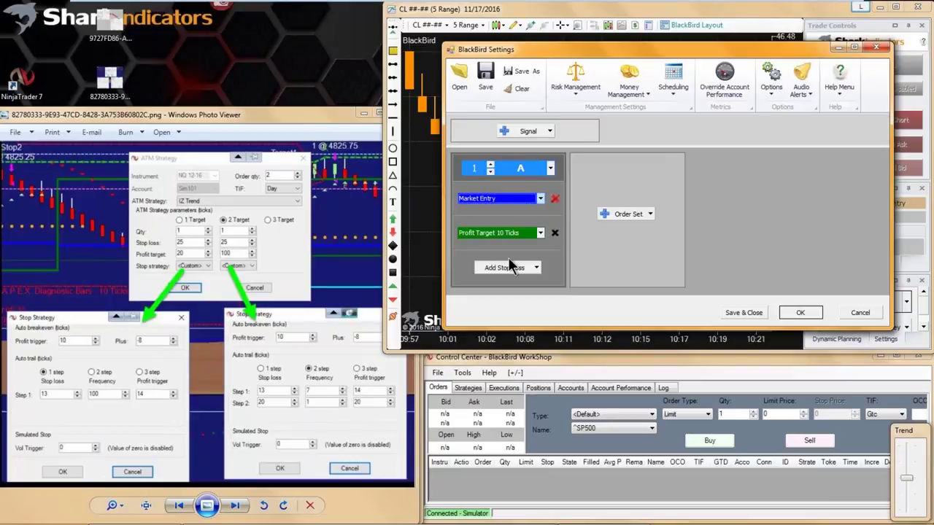
{"action": "left_click", "coordinate": [499, 234]}
{"action": "left_click", "coordinate": [559, 281]}
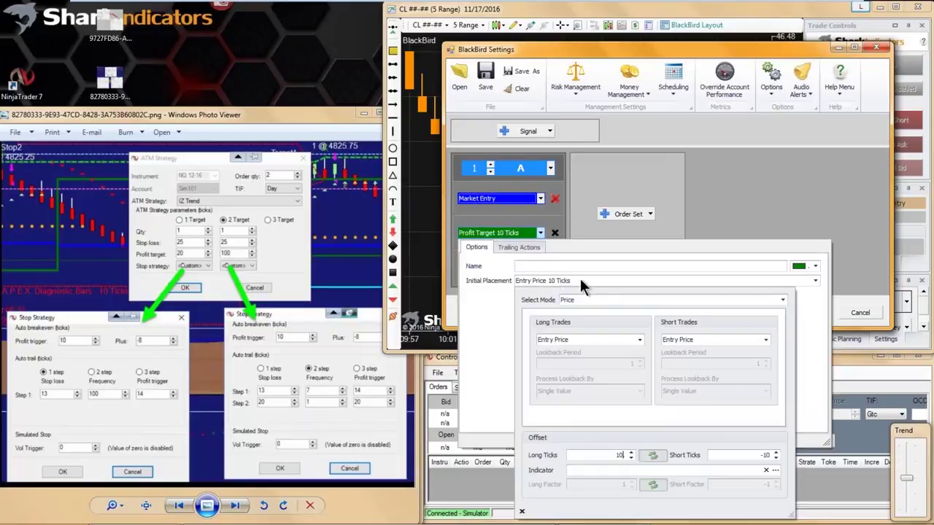
{"action": "left_click", "coordinate": [631, 452]}
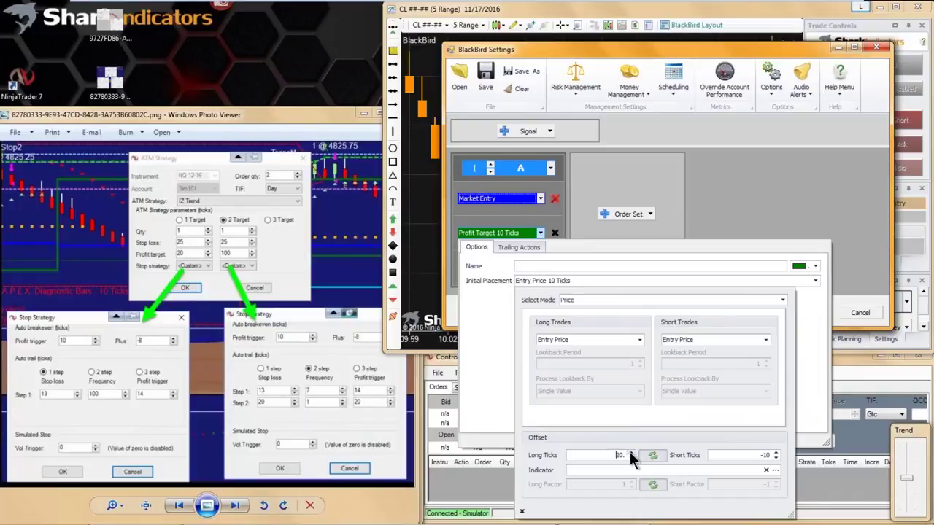
{"action": "left_click", "coordinate": [578, 230]}
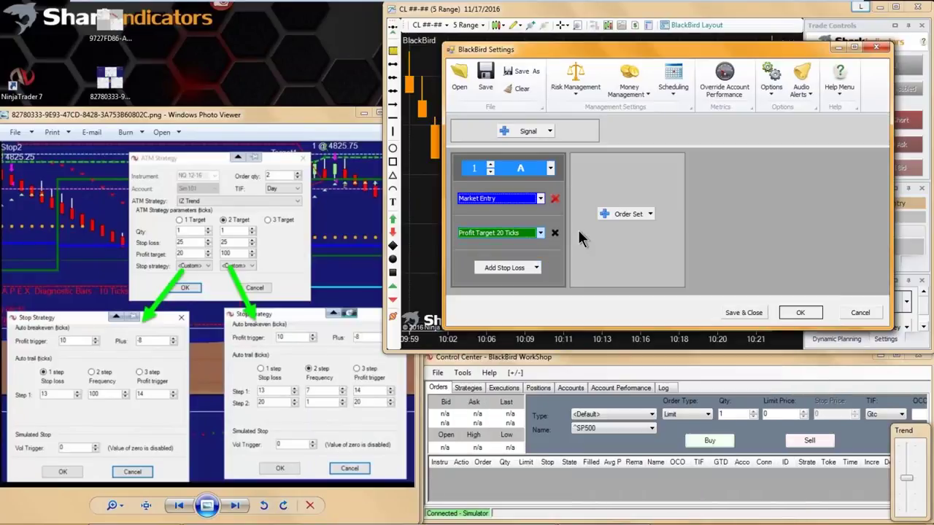
Add a second order set with a market entry and give it a profit target 100 ticks from the entry price.
{"action": "left_click", "coordinate": [633, 213]}
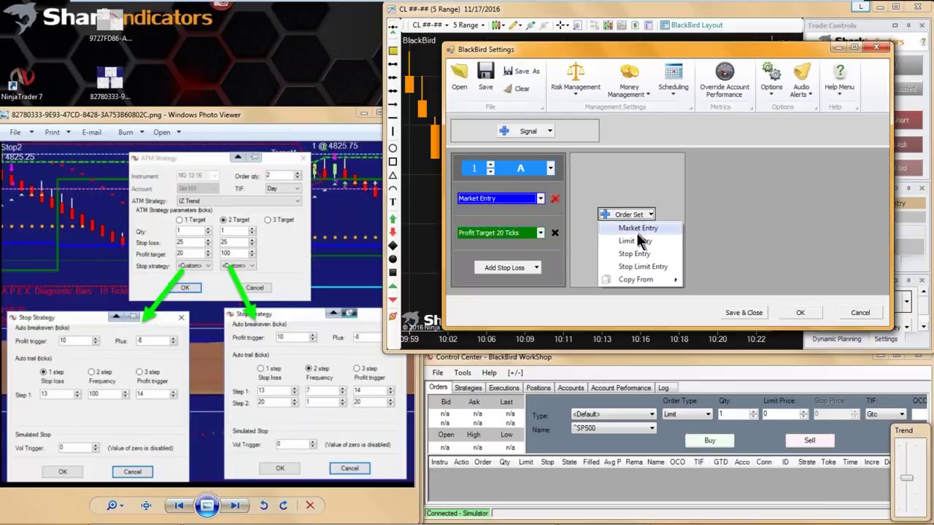
{"action": "left_click", "coordinate": [634, 227]}
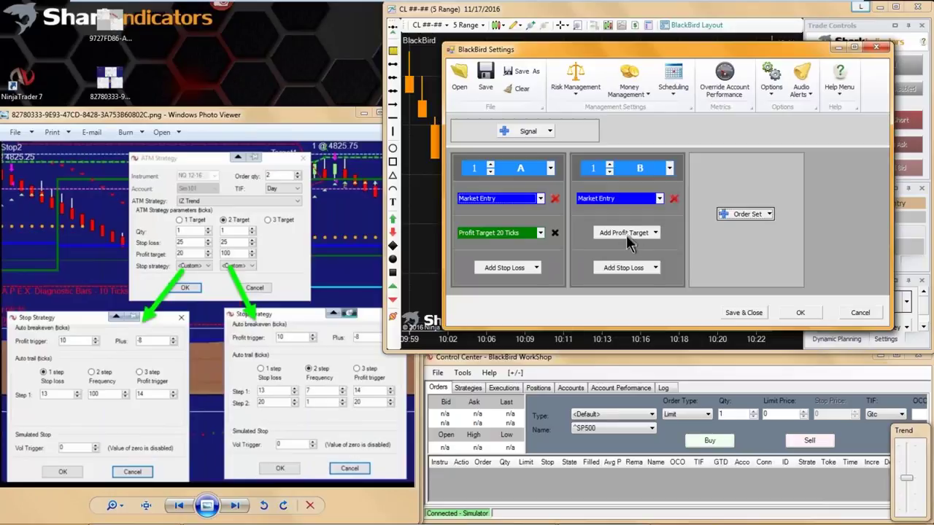
{"action": "left_click", "coordinate": [621, 234]}
{"action": "left_click", "coordinate": [627, 261]}
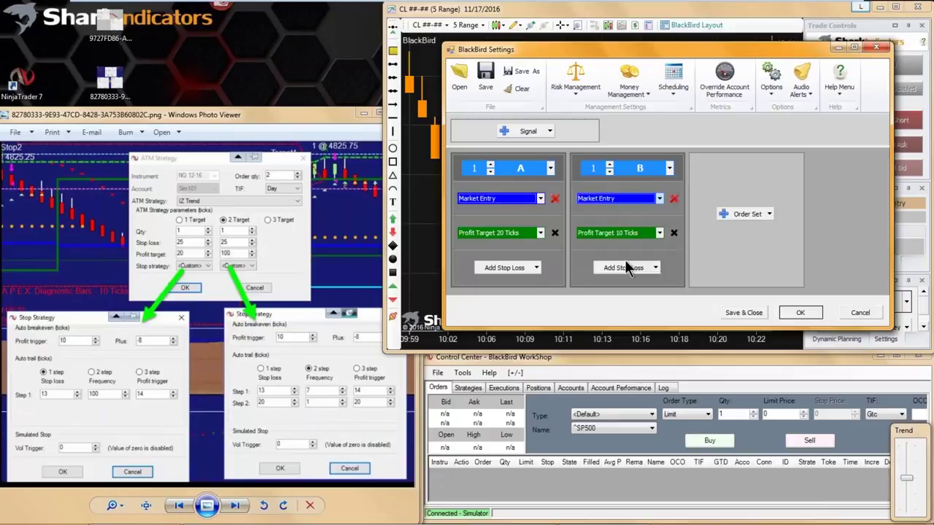
{"action": "left_click", "coordinate": [611, 232]}
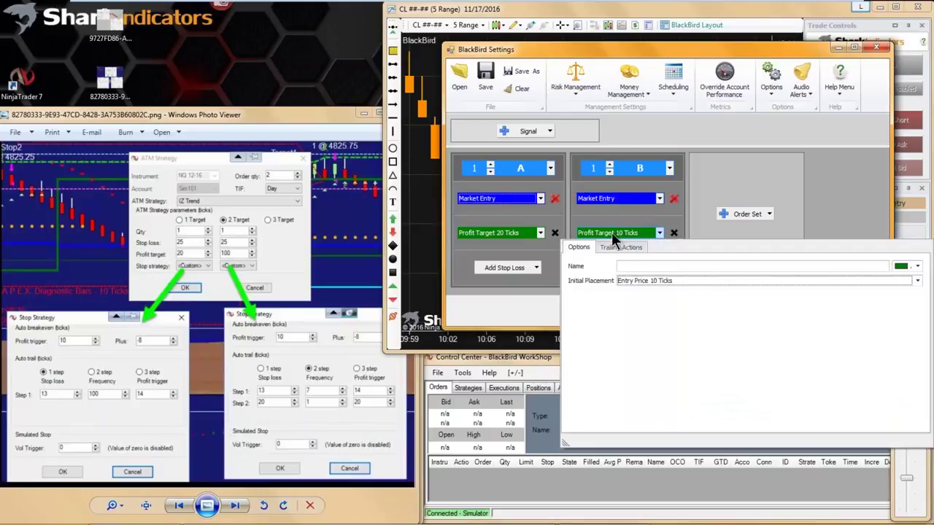
{"action": "left_click", "coordinate": [659, 278]}
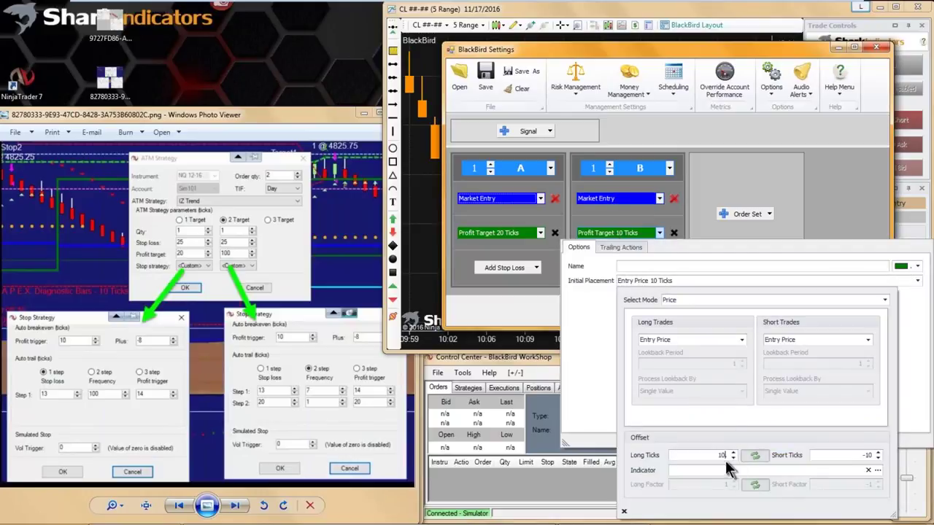
{"action": "type", "text": "0."}
{"action": "left_click", "coordinate": [597, 343]}
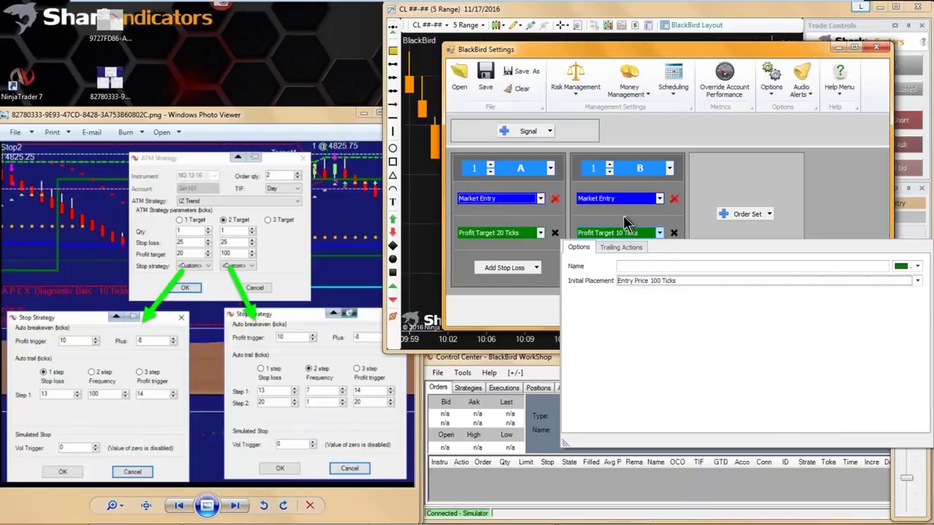
{"action": "left_click", "coordinate": [595, 235]}
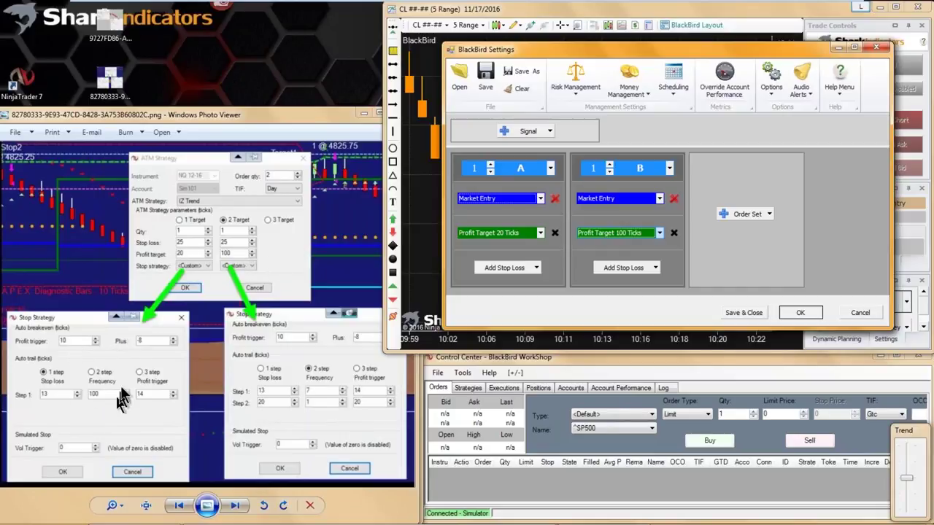
Add a fixed stop loss to order set A with its initial placement at entry price -25 ticks.
{"action": "left_click", "coordinate": [508, 268]}
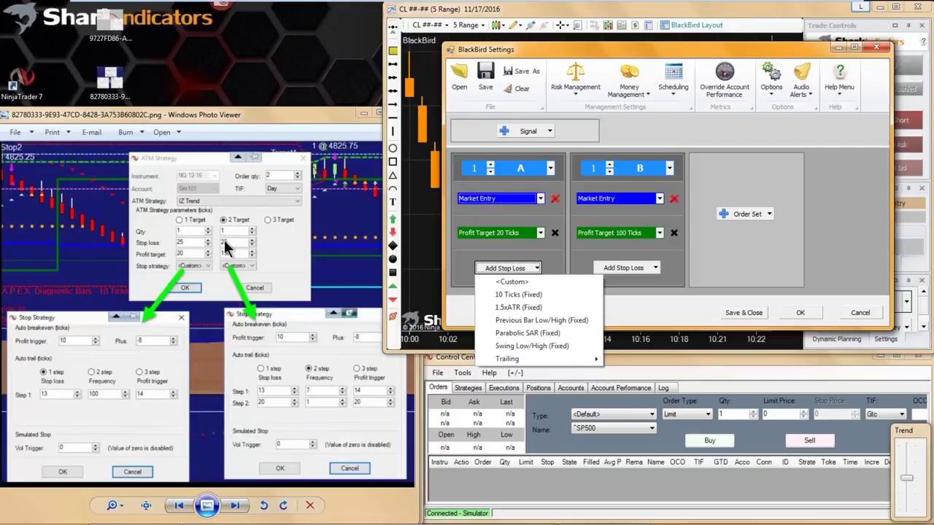
{"action": "left_click", "coordinate": [515, 293]}
{"action": "left_click", "coordinate": [521, 267]}
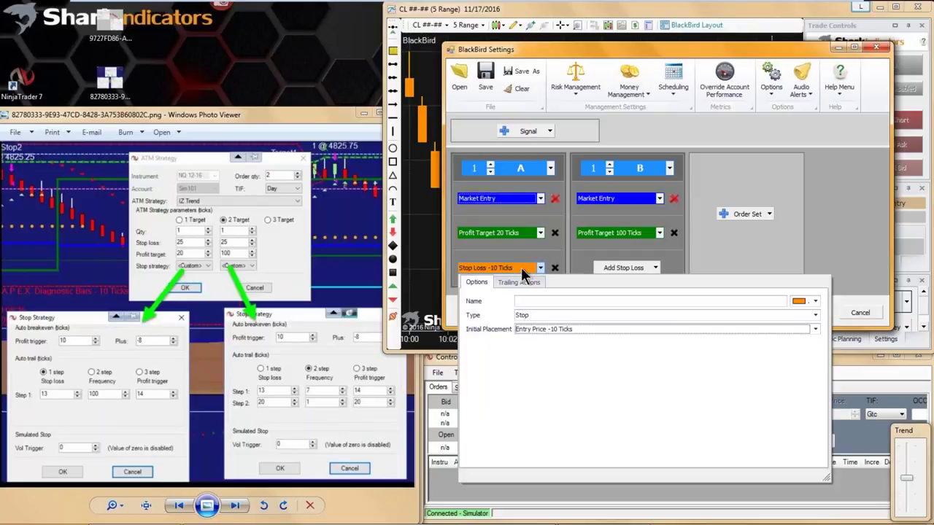
{"action": "left_click", "coordinate": [581, 329]}
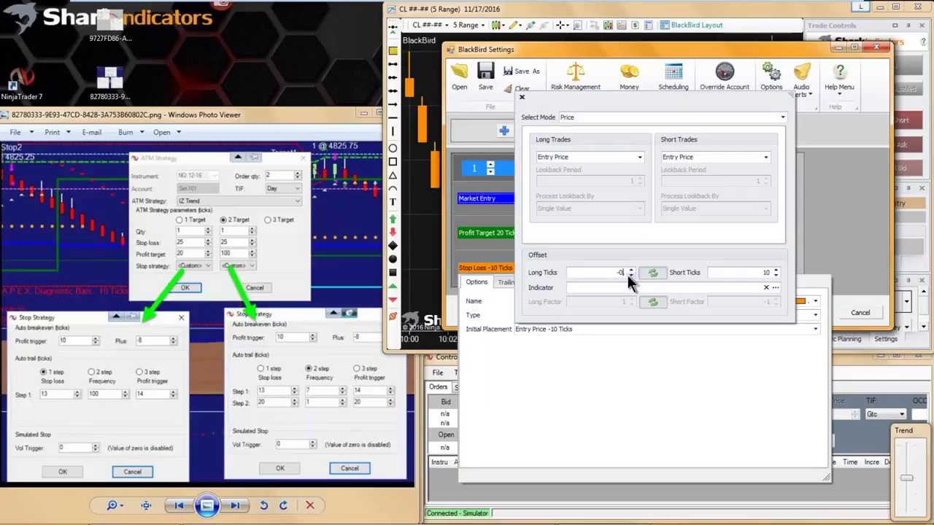
{"action": "key", "text": "BackSpace"}
{"action": "key", "text": "BackSpace"}
{"action": "type", "text": "25"}
{"action": "left_click", "coordinate": [560, 376]}
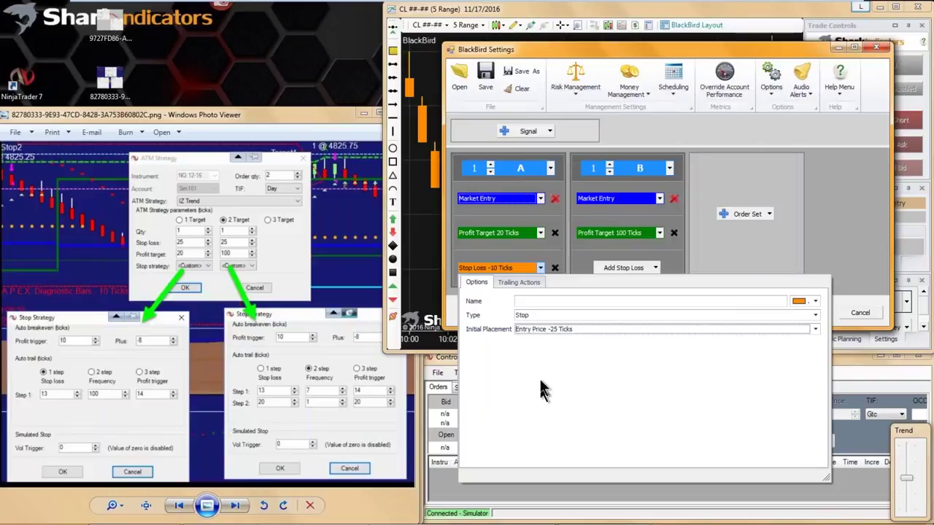
Switch order set A's stop loss trailing mode to Custom and add a trailing rule, widening the rule list.
{"action": "left_click", "coordinate": [514, 283]}
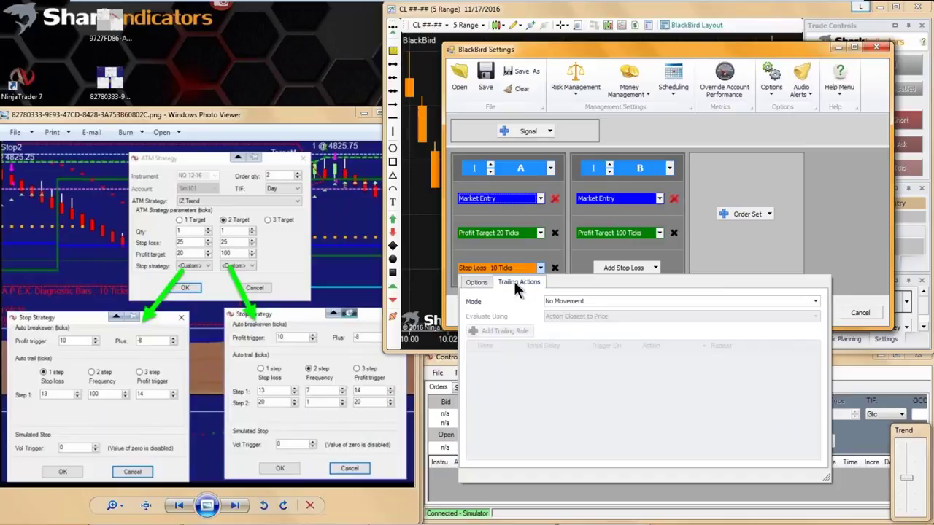
{"action": "left_click", "coordinate": [595, 301]}
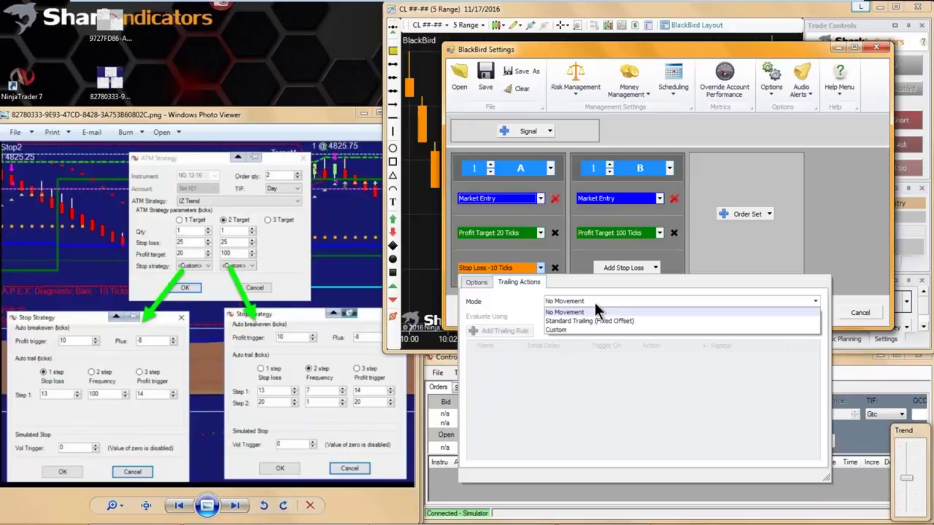
{"action": "left_click", "coordinate": [559, 329]}
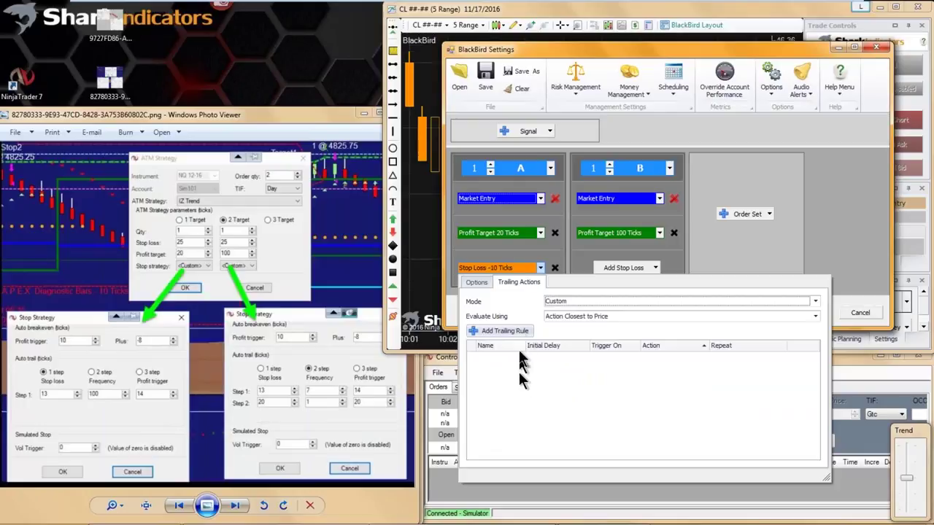
{"action": "left_click", "coordinate": [501, 332]}
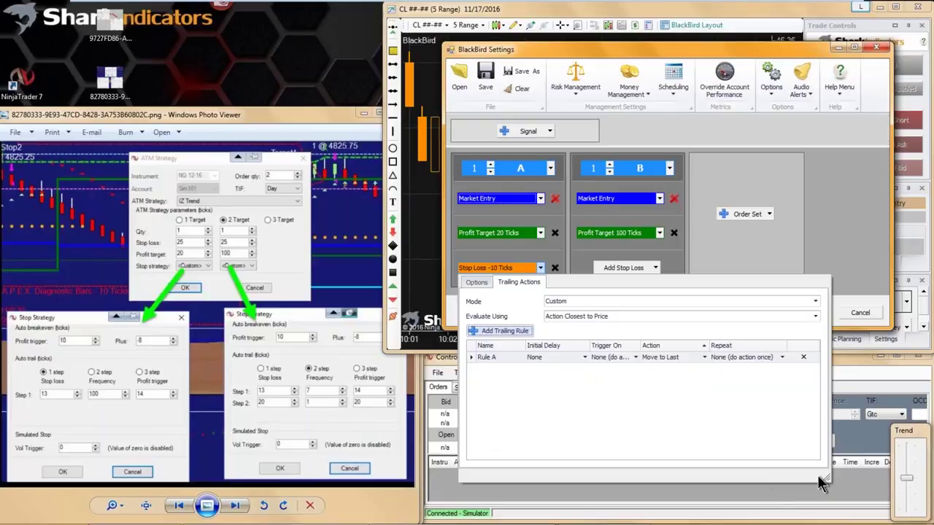
{"action": "left_click_drag", "start_coordinate": [822, 476], "coordinate": [884, 455]}
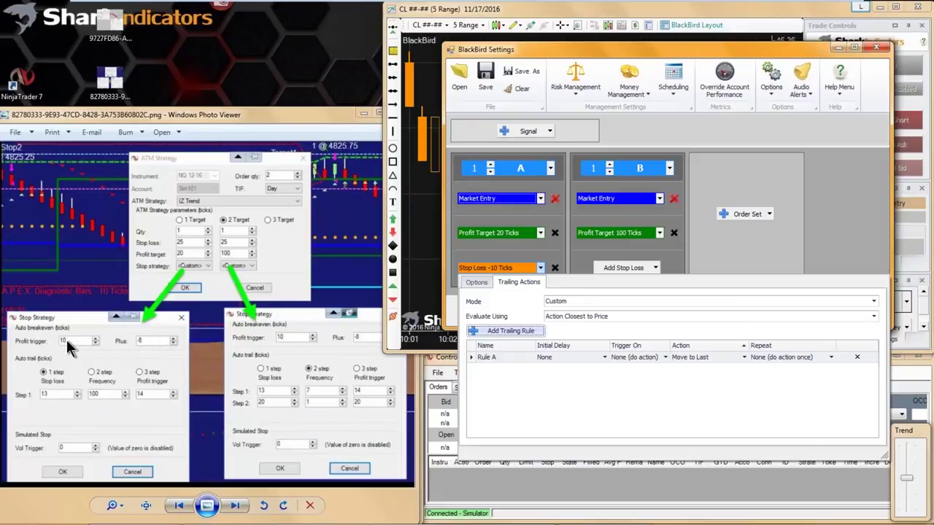
Rename the trailing rule "BE-8@10tk" and set its initial delay to 10 ticks (in direction).
{"action": "double_click", "coordinate": [501, 358]}
{"action": "key", "text": "BackSpace"}
{"action": "key", "text": "BackSpace"}
{"action": "key", "text": "BackSpace"}
{"action": "key", "text": "BackSpace"}
{"action": "key", "text": "BackSpace"}
{"action": "key", "text": "BackSpace"}
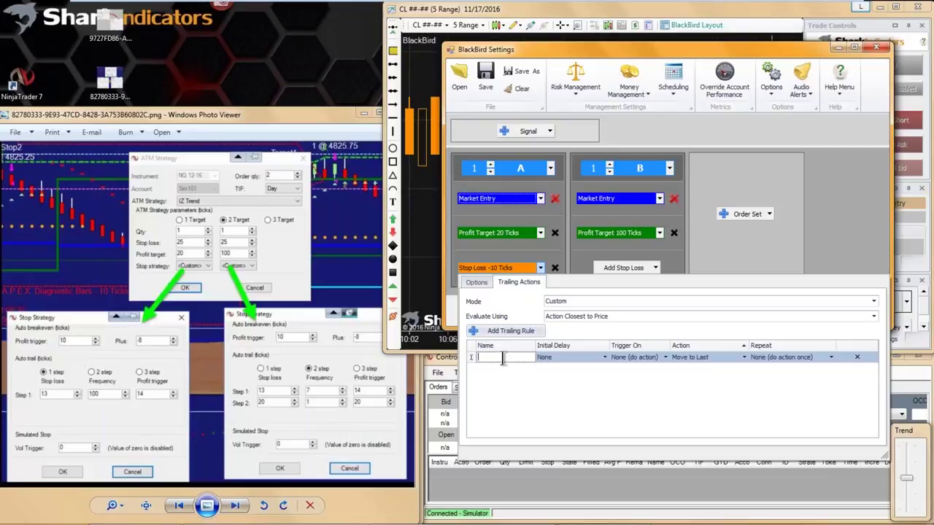
{"action": "type", "text": "BE"}
{"action": "type", "text": "-8@10tk"}
{"action": "left_click", "coordinate": [558, 356]}
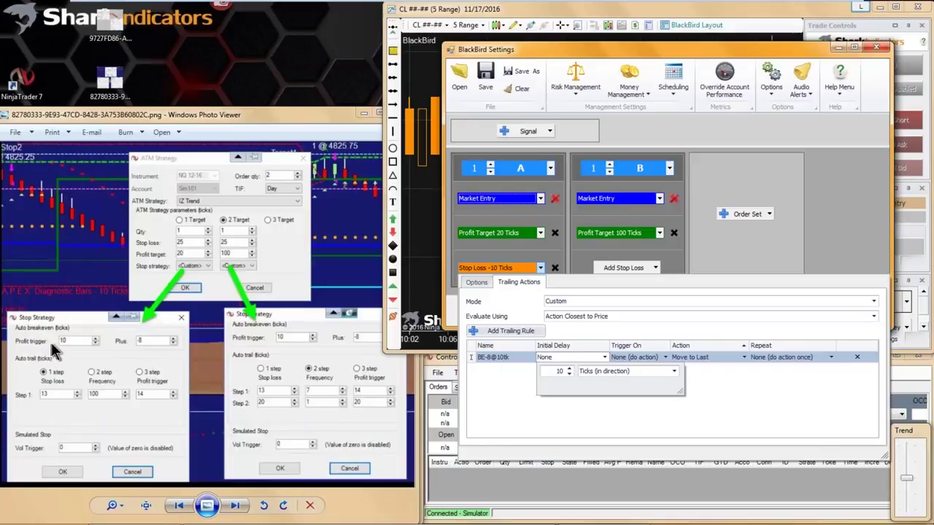
{"action": "left_click", "coordinate": [559, 358]}
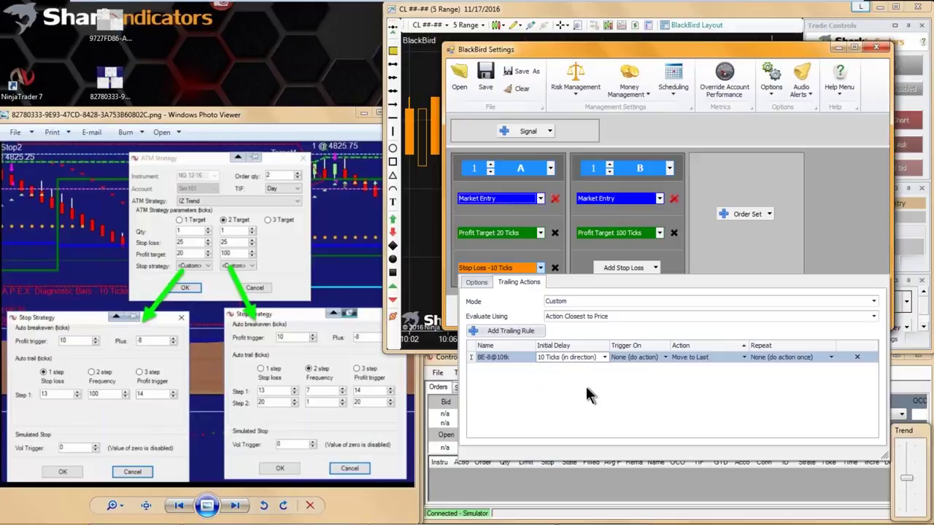
Make the BE-8@10tk rule move the stop to Entry Price with a long offset of -8 ticks.
{"action": "left_click", "coordinate": [706, 357]}
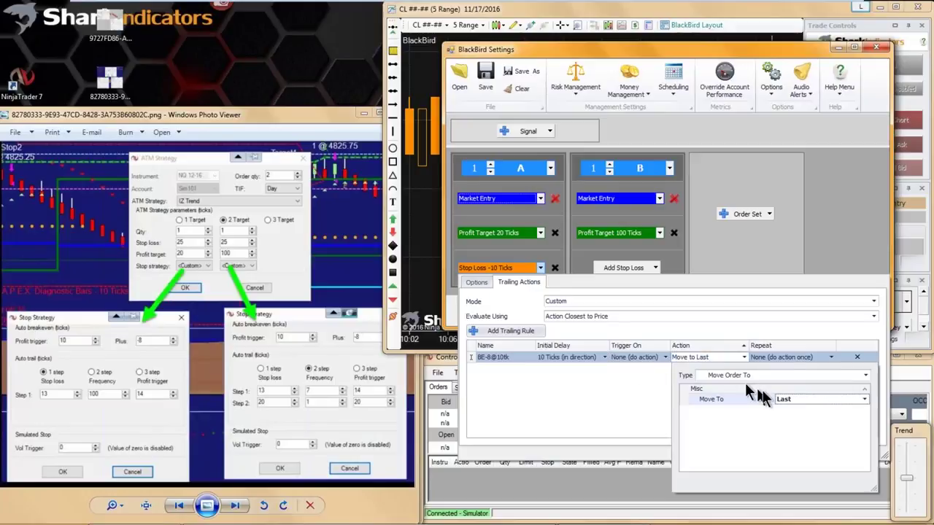
{"action": "left_click", "coordinate": [789, 398]}
{"action": "left_click", "coordinate": [720, 229]}
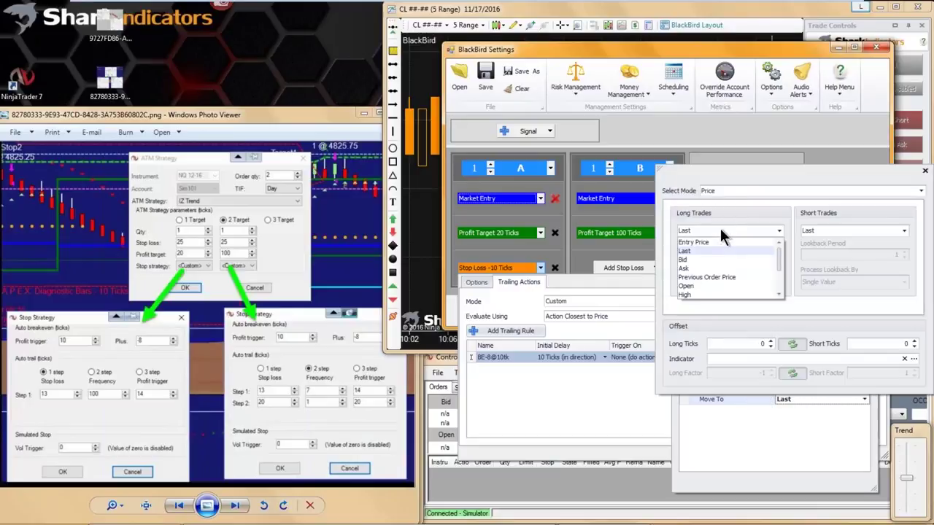
{"action": "left_click", "coordinate": [709, 242]}
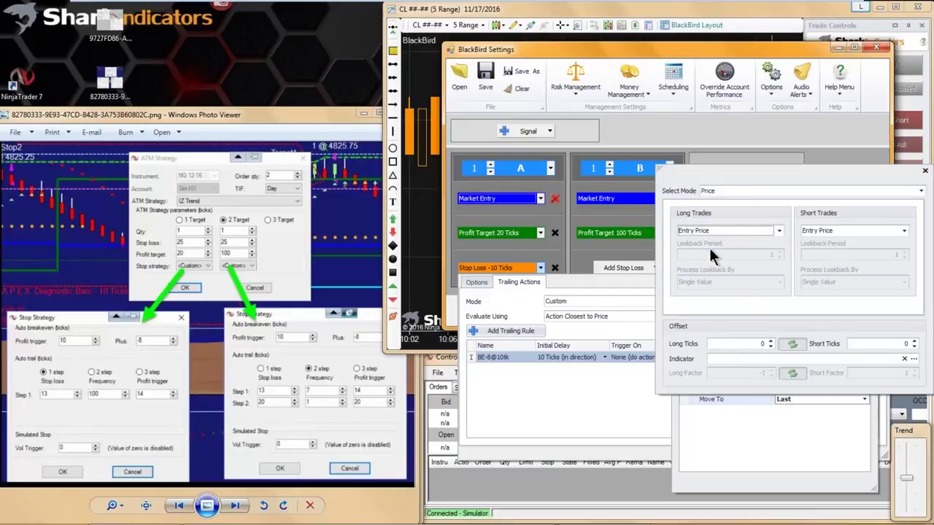
{"action": "left_click", "coordinate": [769, 347]}
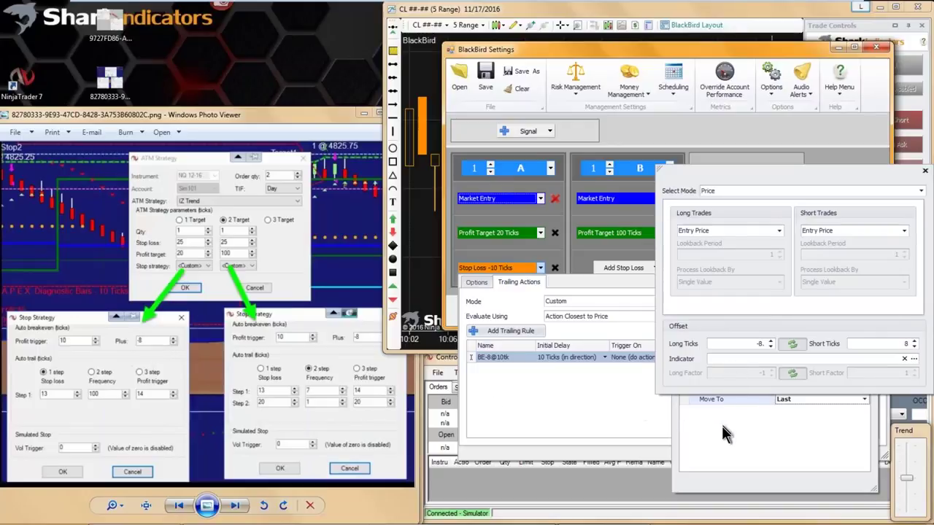
{"action": "left_click", "coordinate": [664, 436]}
{"action": "left_click", "coordinate": [649, 432]}
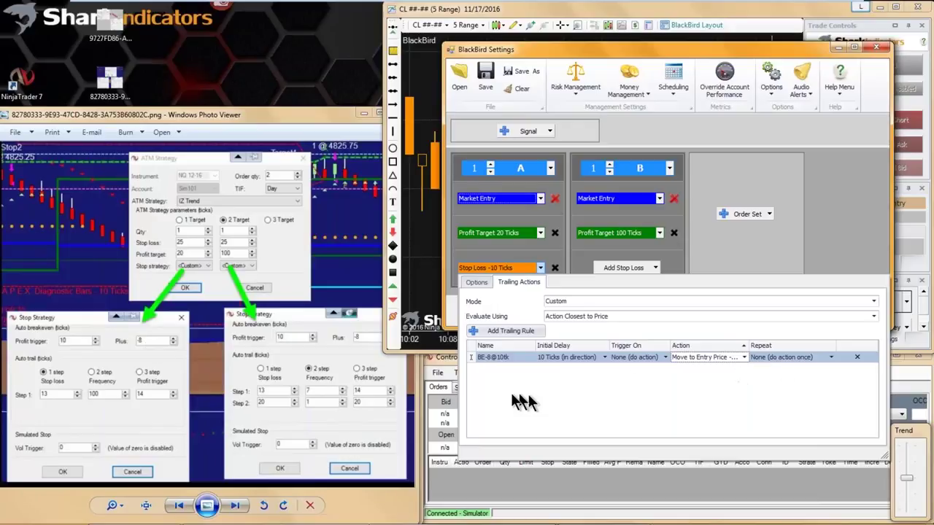
Add a second trailing rule to order set A's stop loss and name it "Trailing".
{"action": "left_click", "coordinate": [502, 331]}
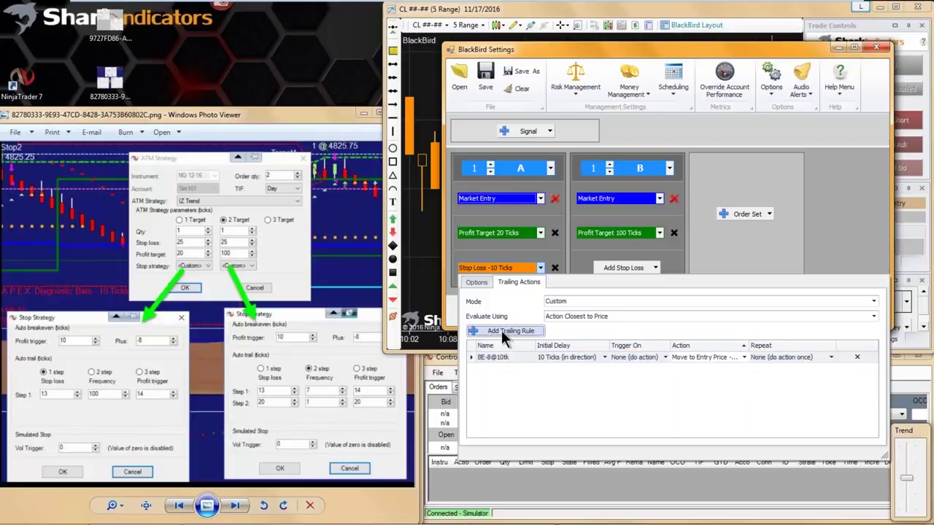
{"action": "left_click", "coordinate": [503, 367]}
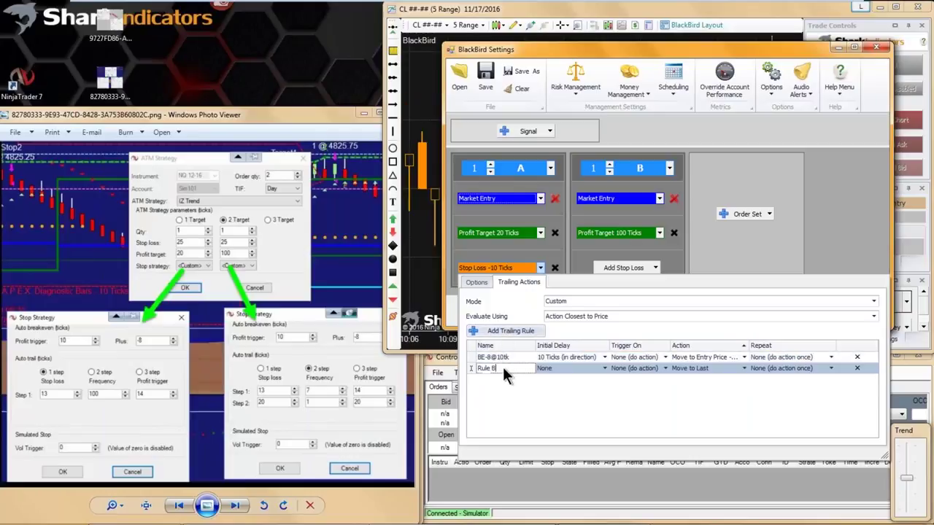
{"action": "key", "text": "BackSpace"}
{"action": "key", "text": "BackSpace"}
{"action": "key", "text": "BackSpace"}
{"action": "key", "text": "BackSpace"}
{"action": "key", "text": "BackSpace"}
{"action": "key", "text": "BackSpace"}
{"action": "type", "text": "Trailing"}
Set the Trailing rule's initial delay to 14 ticks (in direction) for order set A's stop loss.
{"action": "left_click", "coordinate": [146, 392]}
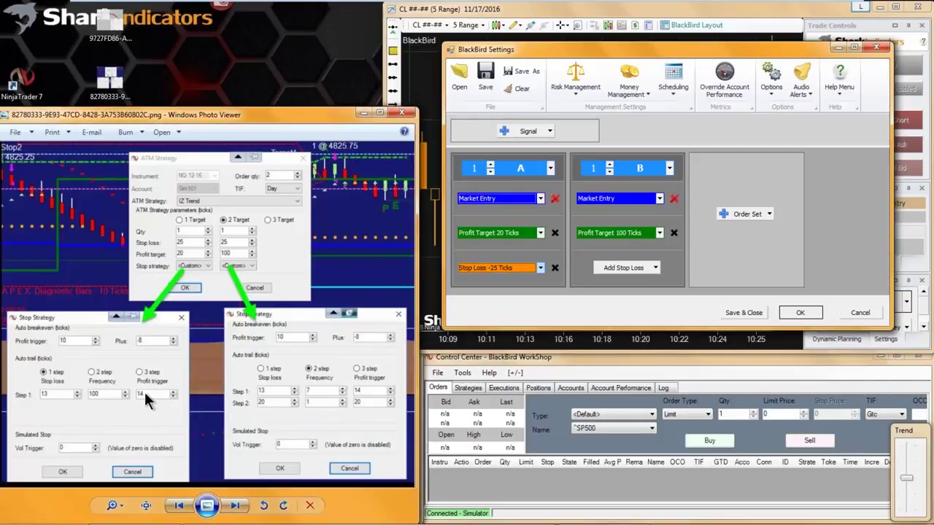
{"action": "left_click", "coordinate": [505, 267]}
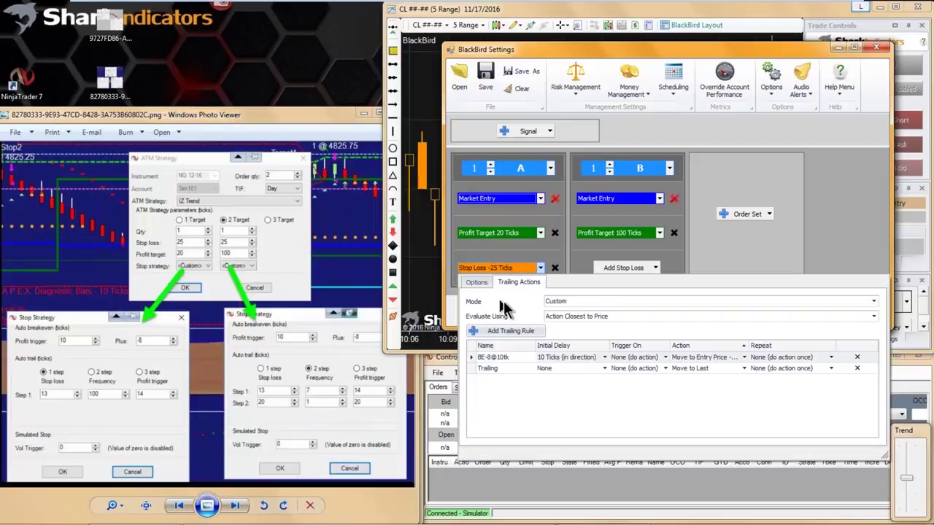
{"action": "left_click", "coordinate": [564, 370]}
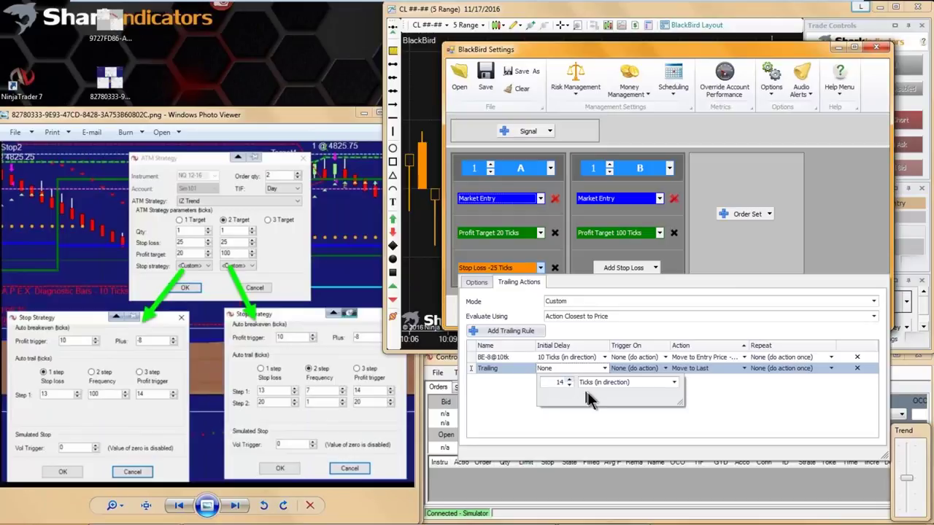
{"action": "left_click", "coordinate": [572, 423]}
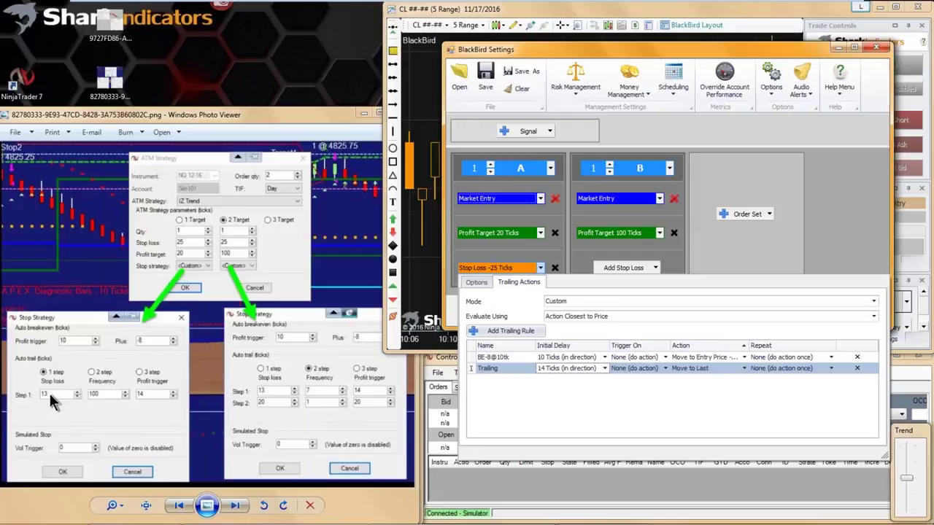
Make order set A's Trailing rule move the stop to Last with a long offset of -13 ticks.
{"action": "left_click", "coordinate": [714, 368]}
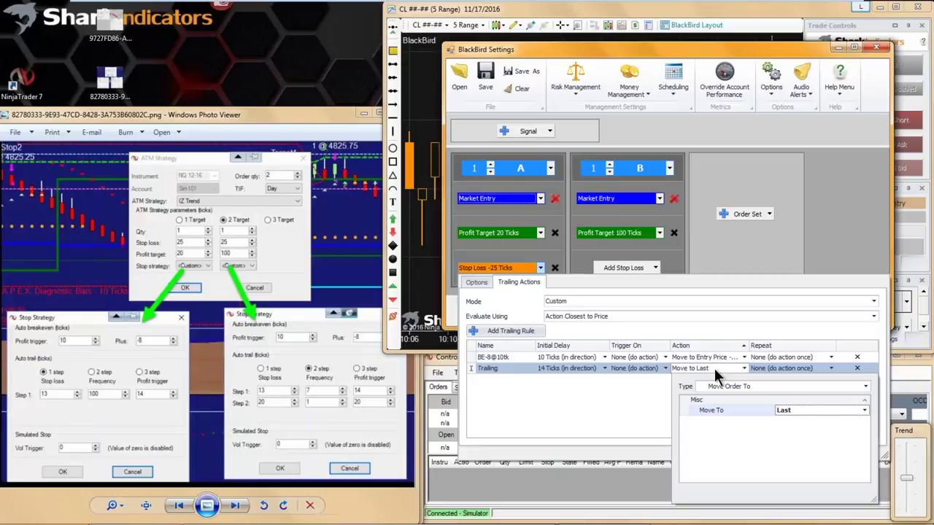
{"action": "left_click", "coordinate": [794, 408]}
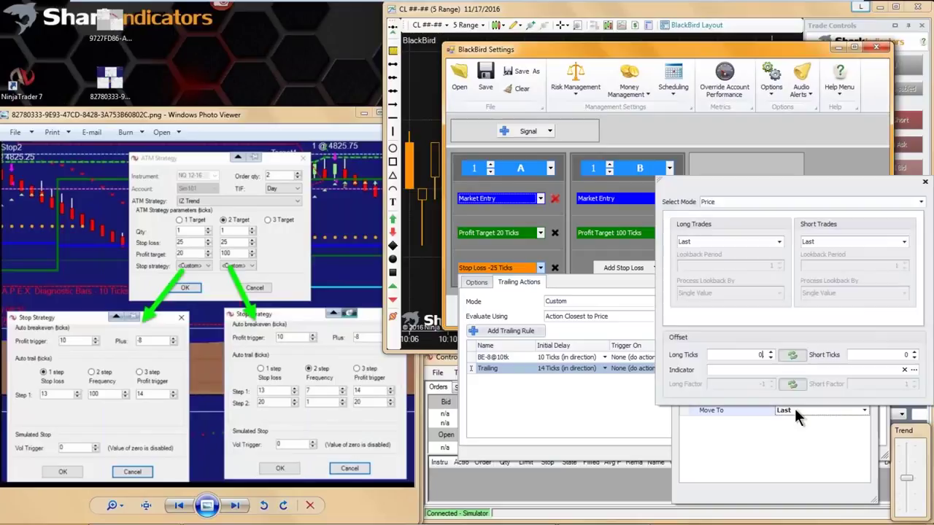
{"action": "left_click", "coordinate": [711, 241]}
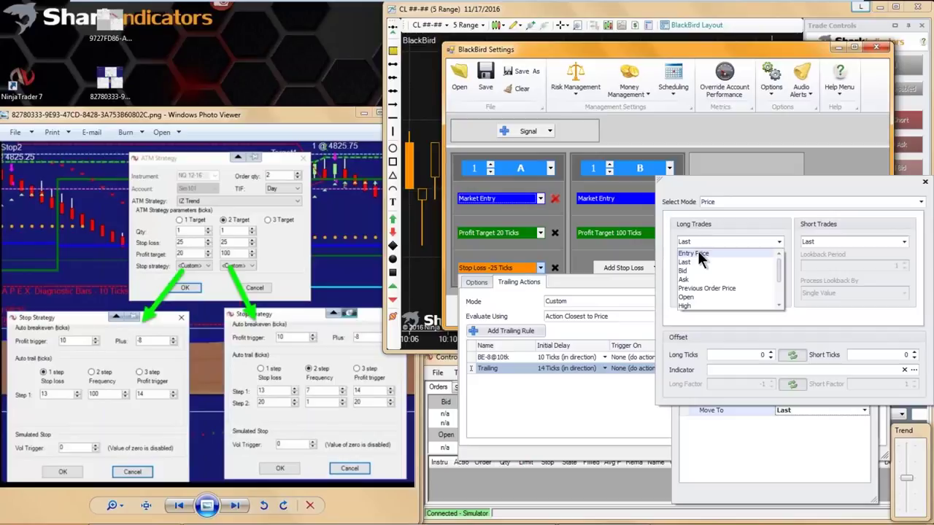
{"action": "left_click", "coordinate": [704, 261]}
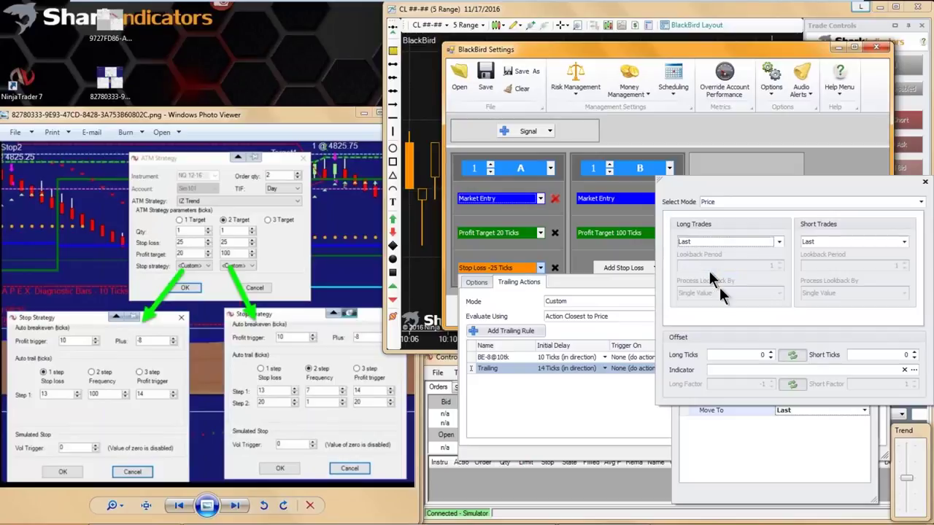
{"action": "left_click", "coordinate": [769, 357]}
{"action": "left_click", "coordinate": [770, 357]}
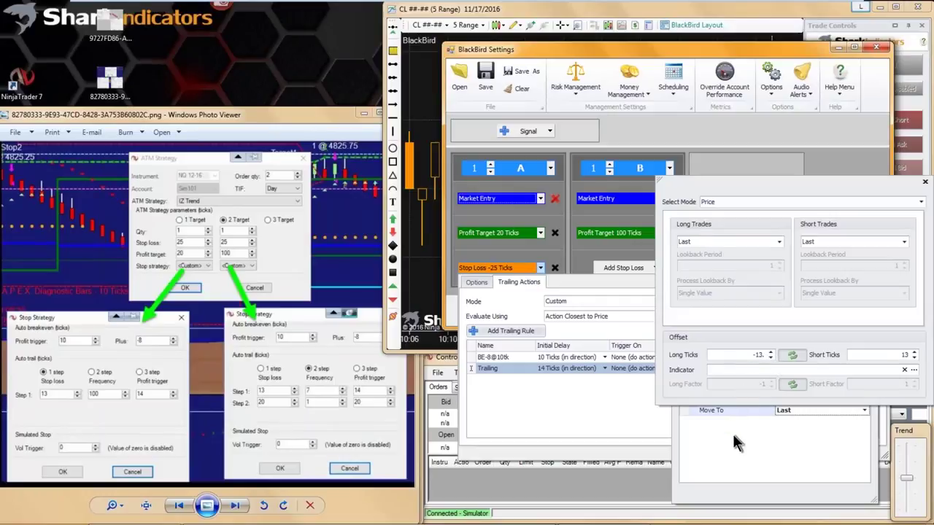
{"action": "left_click", "coordinate": [733, 434]}
{"action": "left_click", "coordinate": [633, 430]}
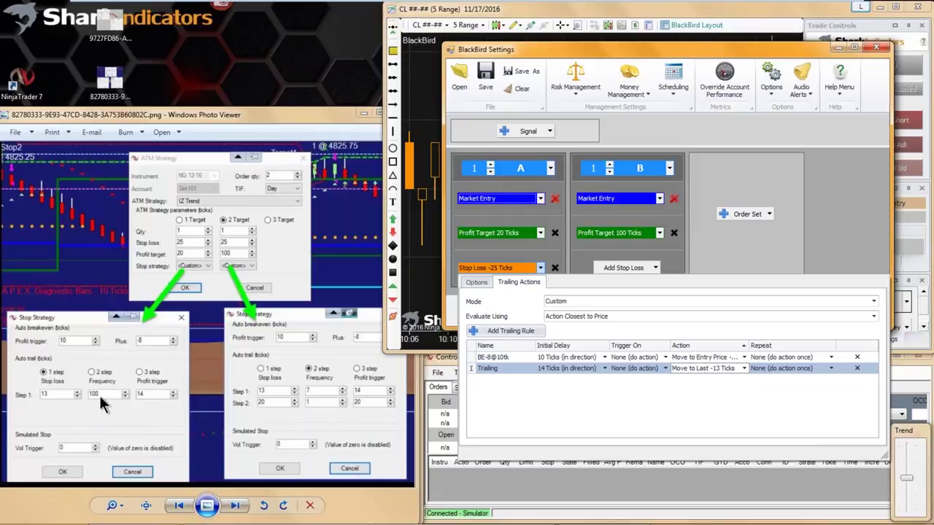
Set order set A's Trailing rule to repeat indefinitely, every 100 ticks (in direction).
{"action": "left_click", "coordinate": [832, 368]}
{"action": "left_click", "coordinate": [827, 386]}
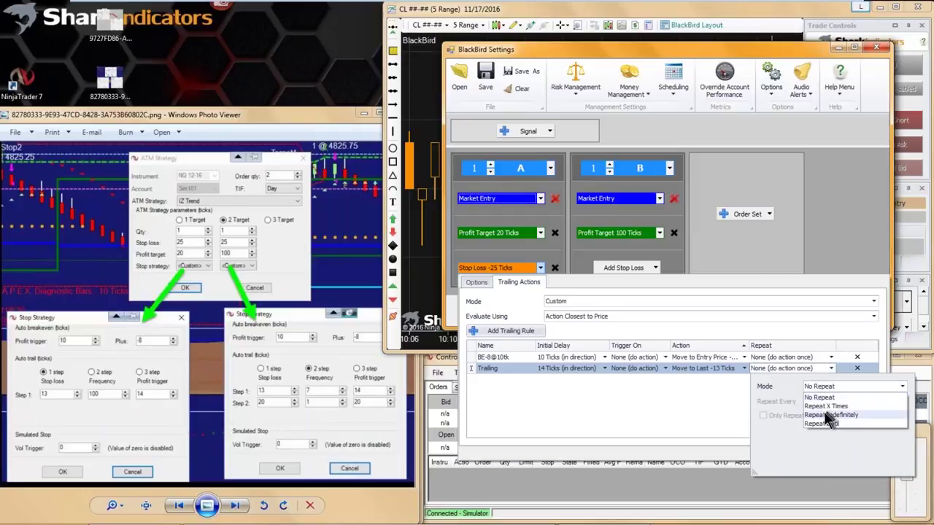
{"action": "left_click", "coordinate": [817, 417]}
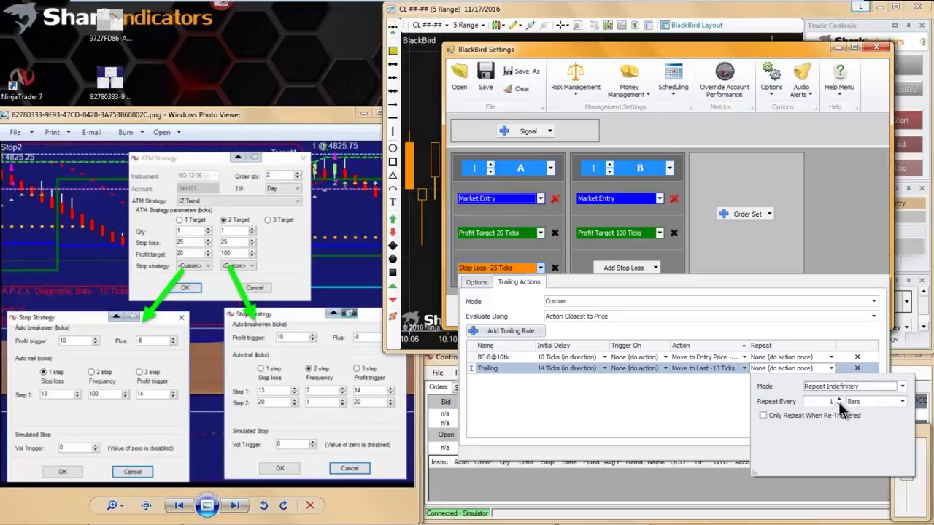
{"action": "left_click", "coordinate": [832, 401]}
{"action": "key", "text": "BackSpace"}
{"action": "type", "text": "100"}
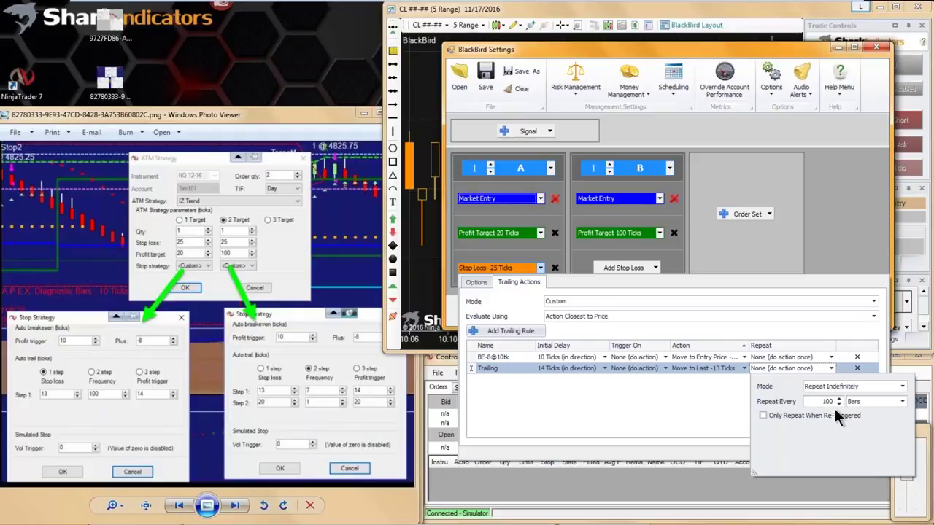
{"action": "left_click", "coordinate": [863, 401]}
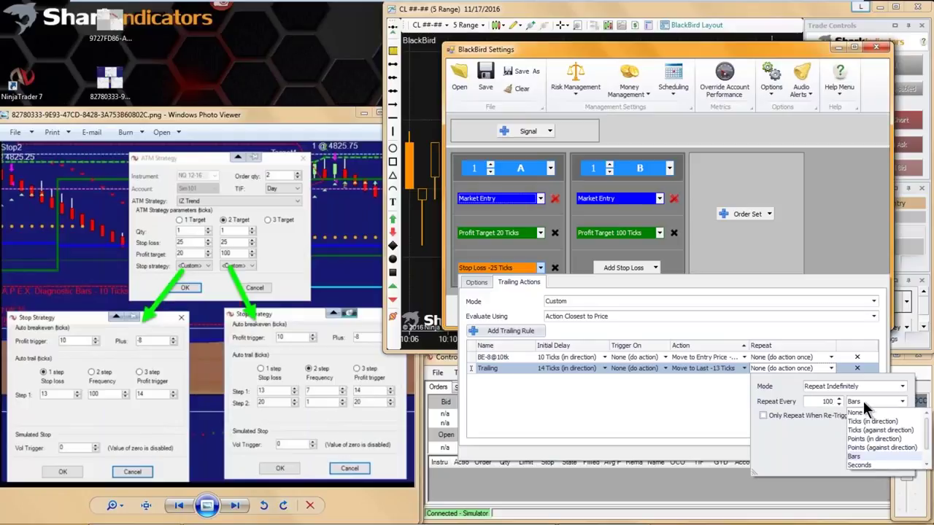
{"action": "left_click", "coordinate": [861, 420]}
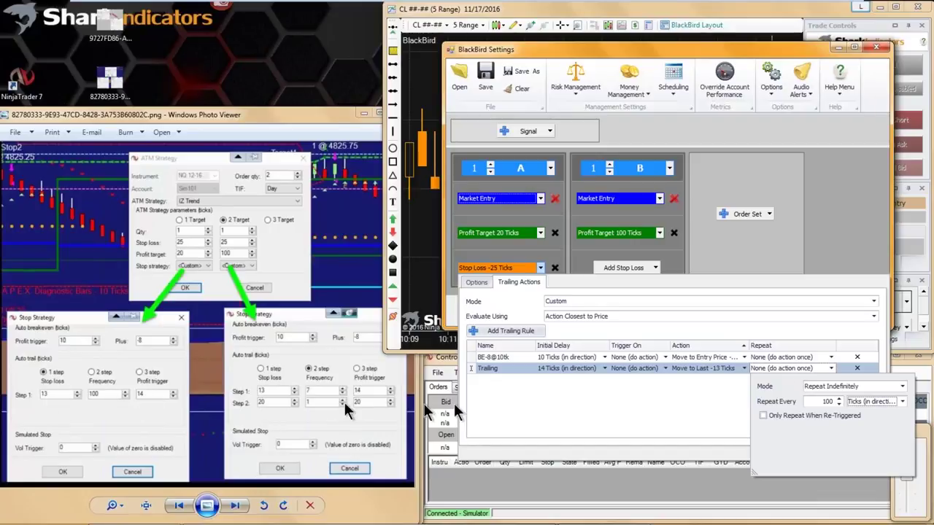
{"action": "left_click", "coordinate": [686, 400]}
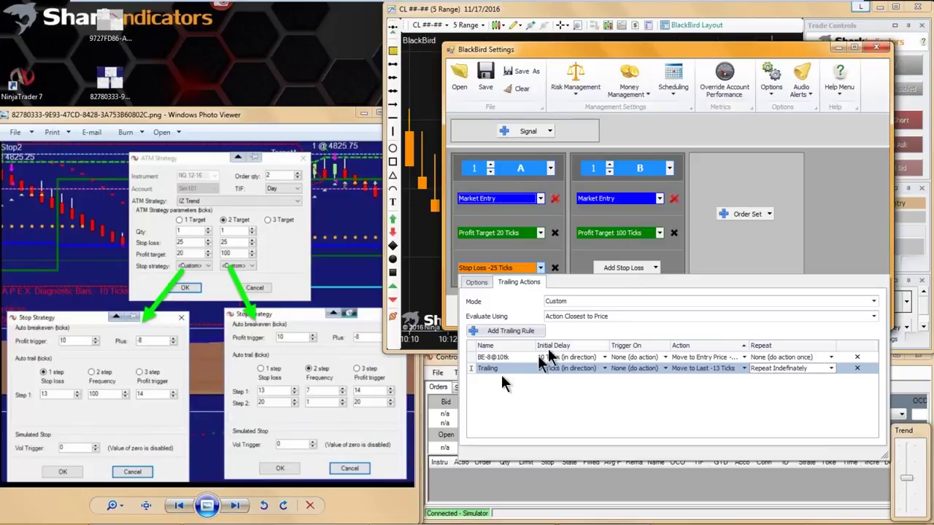
Add a 10 Ticks (Fixed) stop loss to order set B.
{"action": "left_click", "coordinate": [621, 268]}
{"action": "left_click", "coordinate": [621, 267]}
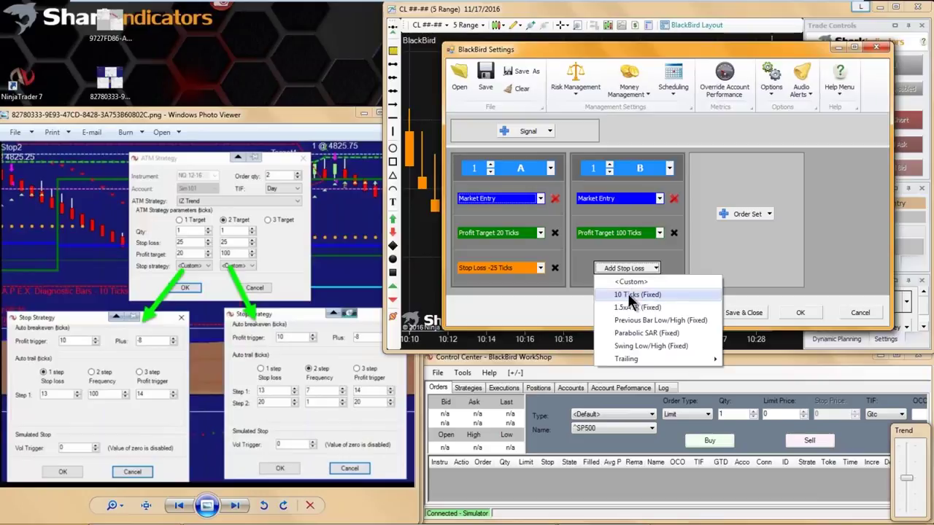
{"action": "left_click", "coordinate": [631, 298]}
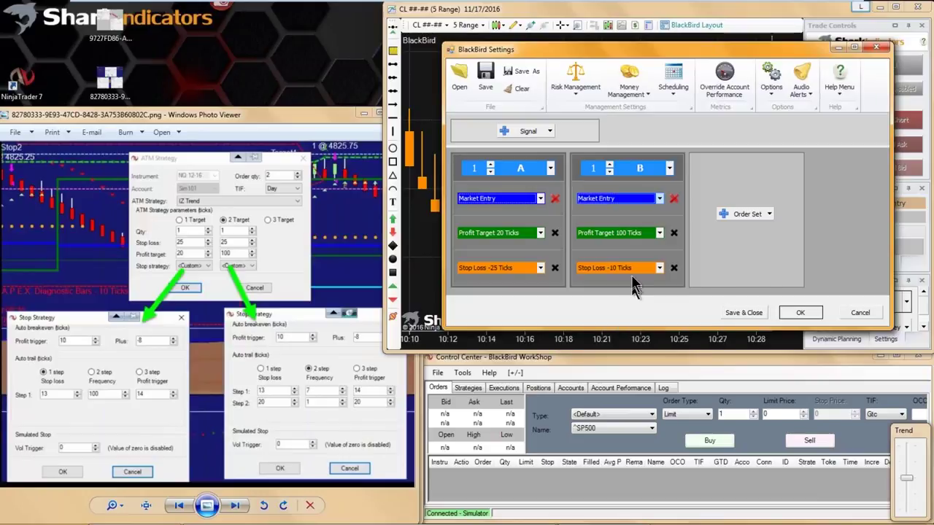
Adjust the long-tick offset from Entry Price in the initial placement of order set B's stop loss.
{"action": "left_click", "coordinate": [628, 268]}
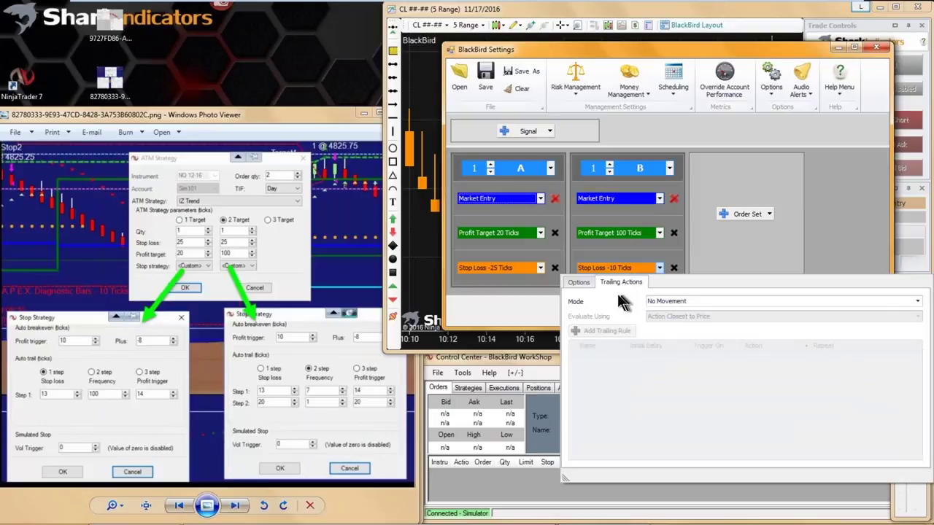
{"action": "left_click", "coordinate": [579, 284]}
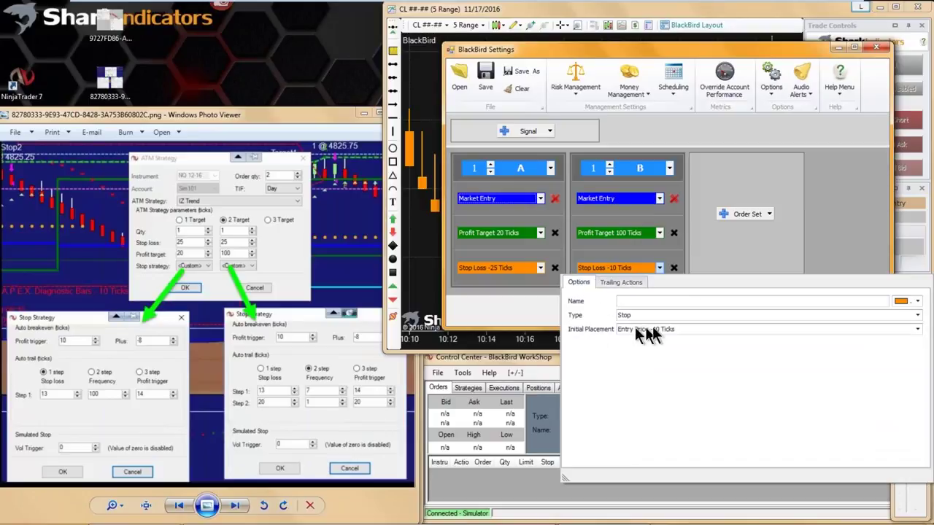
{"action": "left_click", "coordinate": [679, 328]}
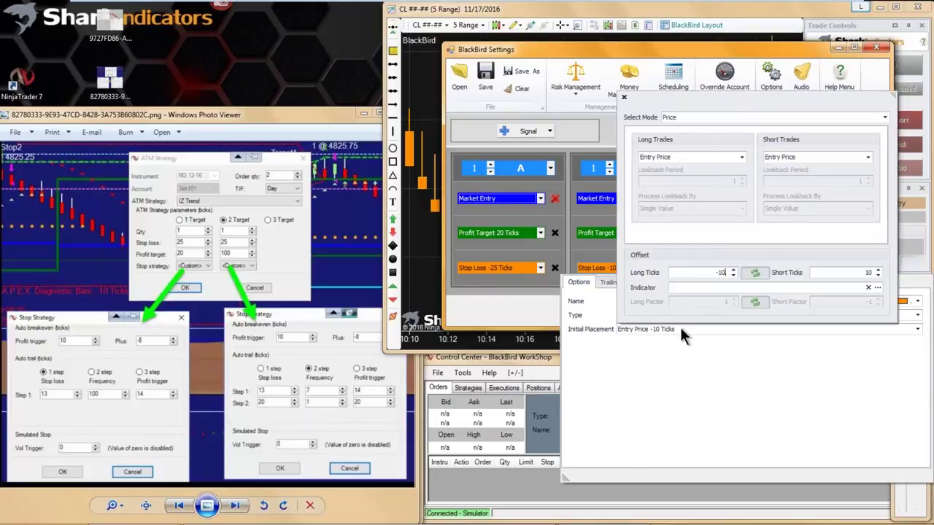
{"action": "type", "text": "."}
{"action": "key", "text": "Tab"}
{"action": "left_click", "coordinate": [668, 375]}
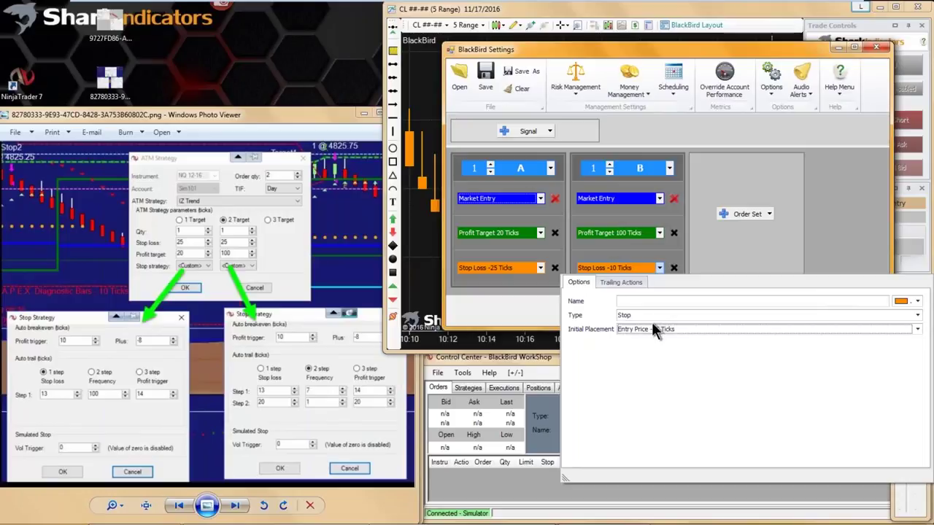
Set the trailing mode of order set B's stop loss to Custom and add a first trailing rule.
{"action": "left_click", "coordinate": [622, 285]}
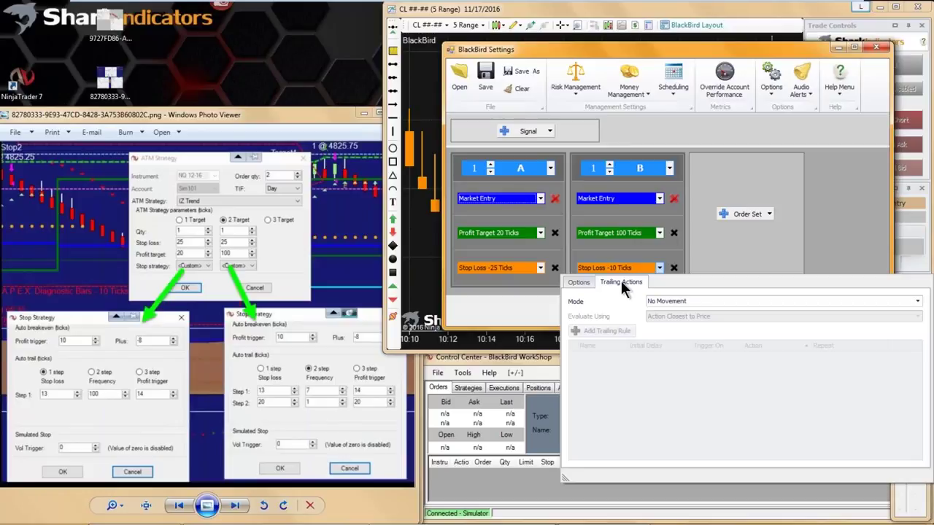
{"action": "left_click", "coordinate": [655, 300]}
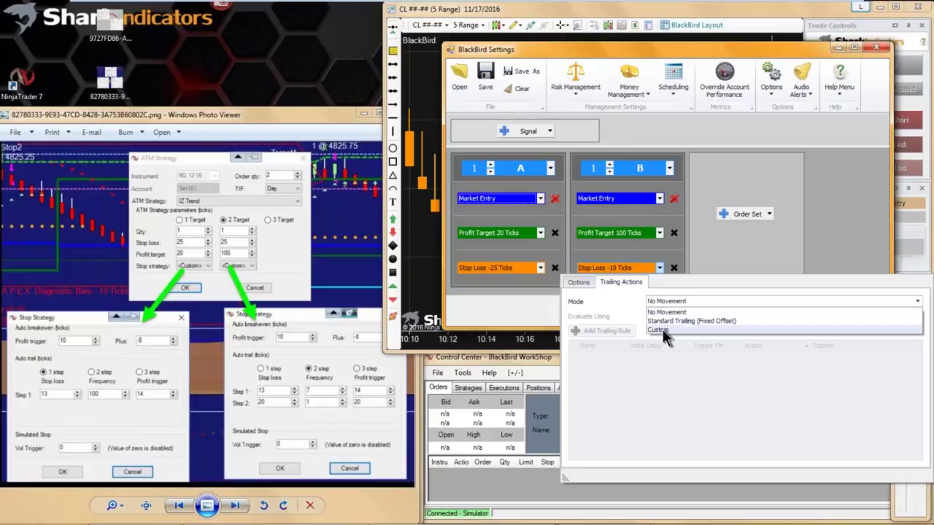
{"action": "left_click", "coordinate": [662, 330]}
{"action": "left_click", "coordinate": [614, 331]}
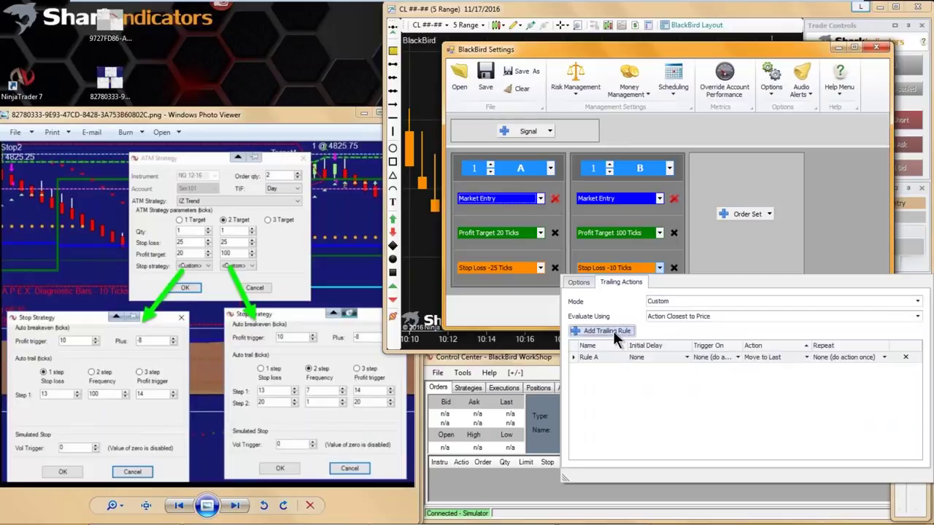
Rename order set B's first trailing rule "BE-8@10tk" and set its initial delay to 10 ticks (in direction).
{"action": "left_click", "coordinate": [605, 358]}
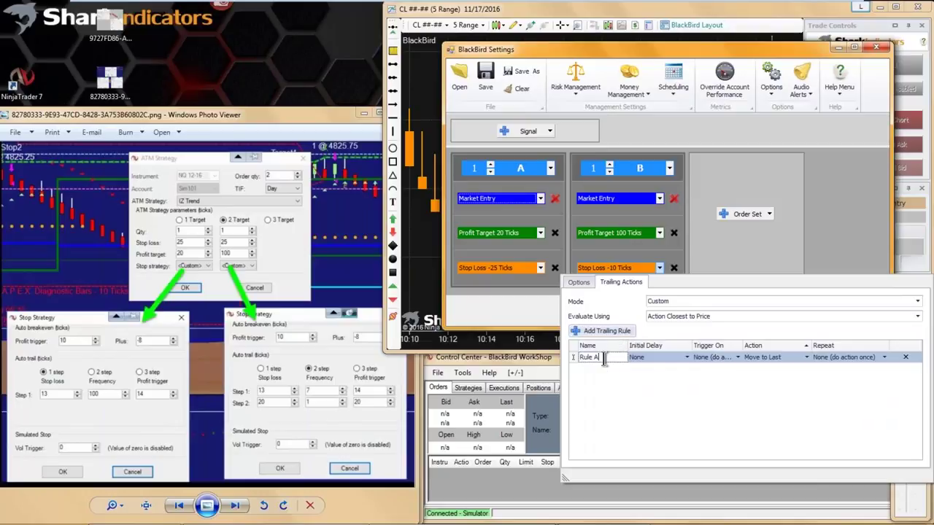
{"action": "key", "text": "BackSpace"}
{"action": "key", "text": "BackSpace"}
{"action": "key", "text": "BackSpace"}
{"action": "key", "text": "BackSpace"}
{"action": "key", "text": "BackSpace"}
{"action": "key", "text": "BackSpace"}
{"action": "type", "text": "BE-8@10tk"}
{"action": "left_click", "coordinate": [655, 361]}
{"action": "type", "text": "8"}
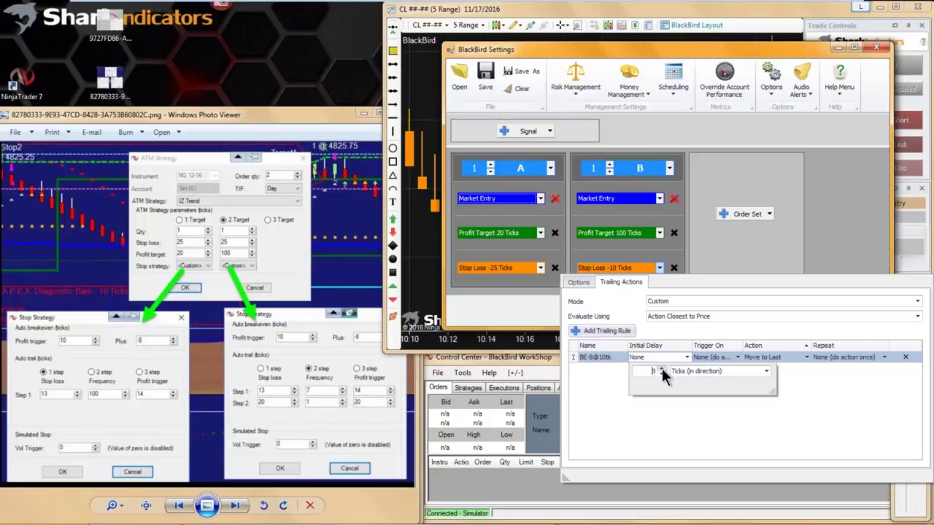
{"action": "left_click", "coordinate": [669, 429]}
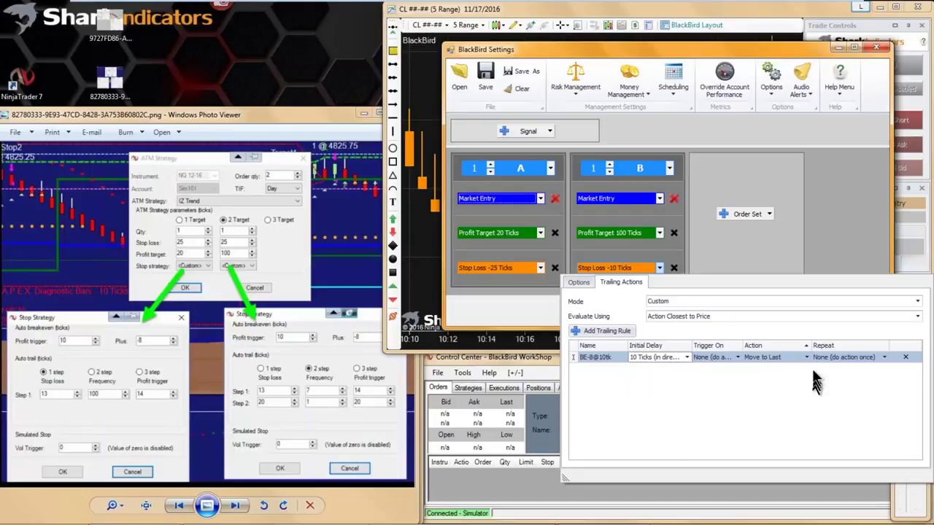
Make order set B's BE-8@10tk rule move the stop to Entry Price with a long offset of -8 ticks.
{"action": "left_click", "coordinate": [767, 358]}
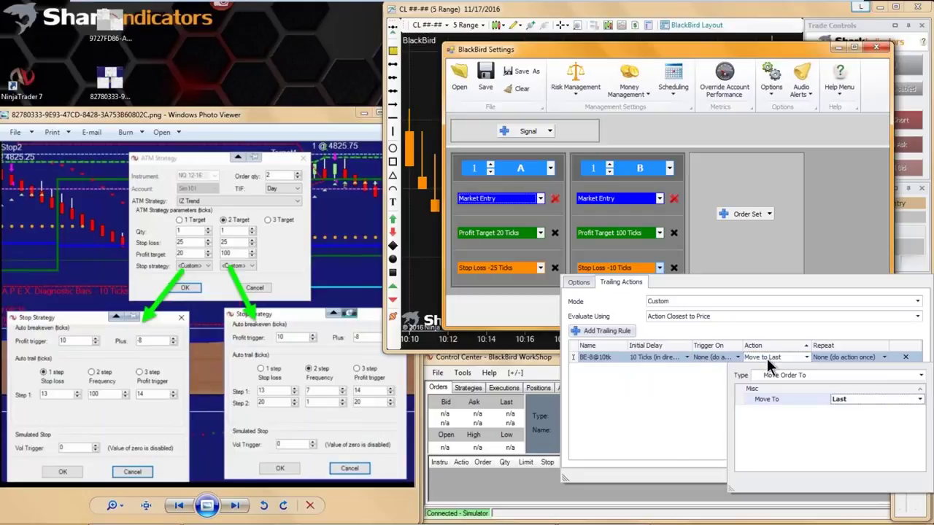
{"action": "left_click", "coordinate": [853, 399]}
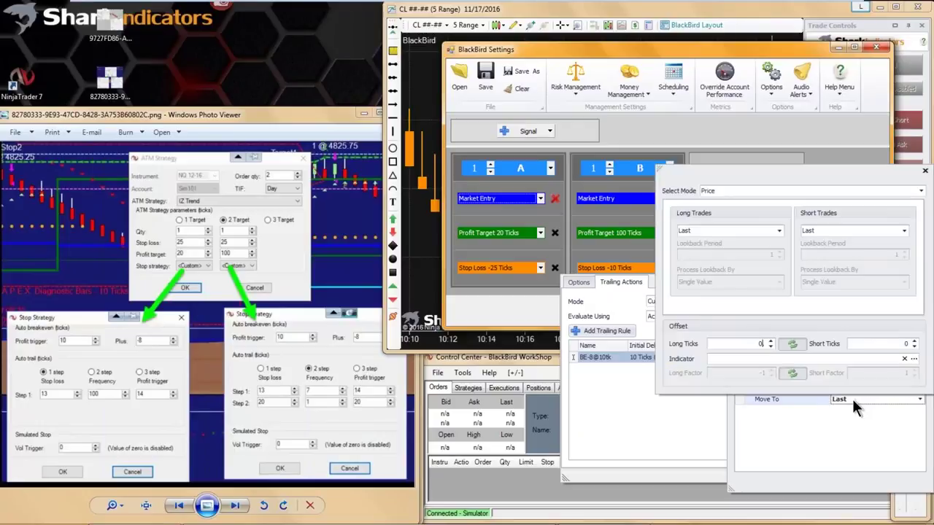
{"action": "left_click", "coordinate": [728, 230]}
{"action": "left_click", "coordinate": [703, 246]}
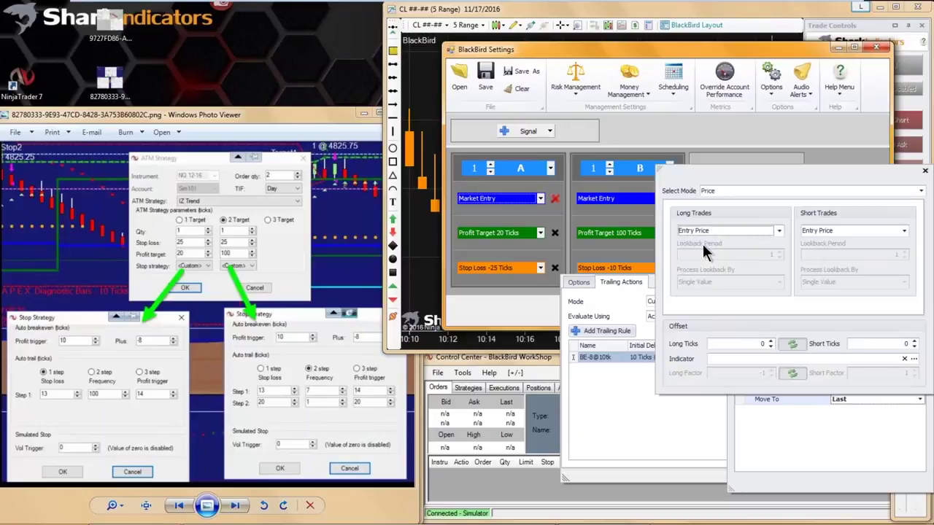
{"action": "left_click", "coordinate": [770, 347]}
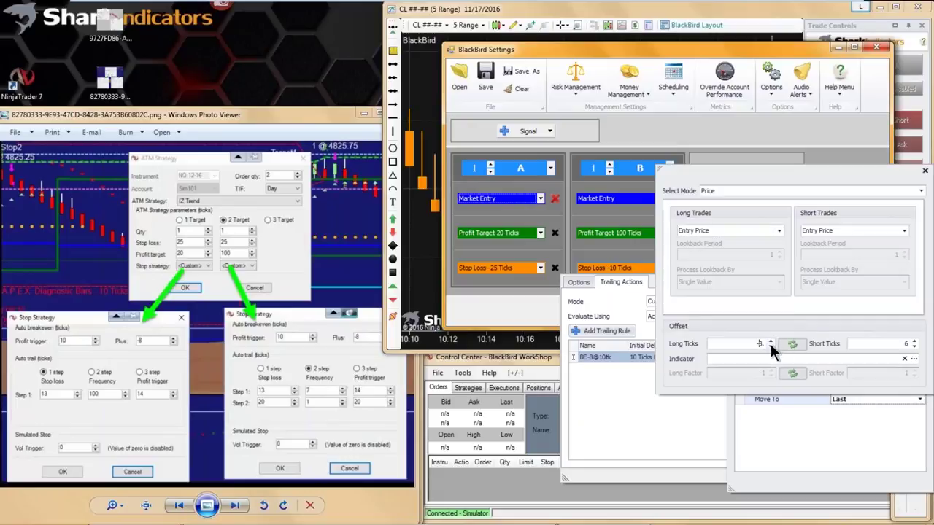
{"action": "left_click", "coordinate": [770, 425]}
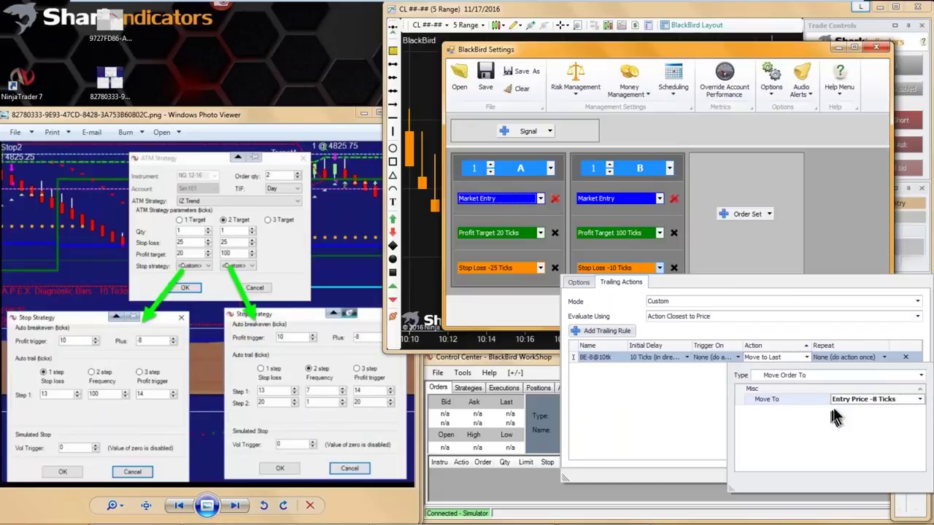
{"action": "left_click", "coordinate": [672, 413]}
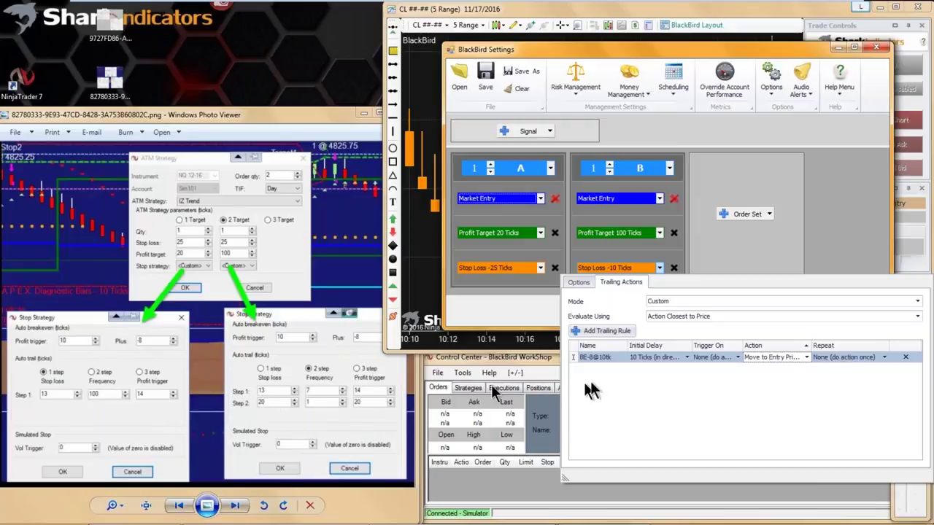
Add a second trailing rule to order set B's stop loss and name it "Step 1".
{"action": "left_click", "coordinate": [604, 329]}
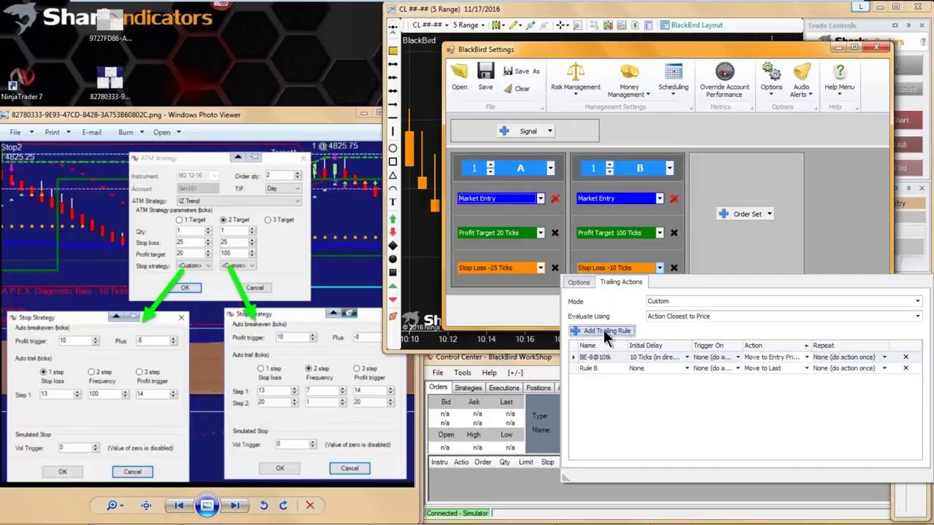
{"action": "left_click", "coordinate": [597, 370]}
{"action": "key", "text": "BackSpace"}
{"action": "key", "text": "BackSpace"}
{"action": "key", "text": "BackSpace"}
{"action": "key", "text": "BackSpace"}
{"action": "key", "text": "BackSpace"}
{"action": "type", "text": "Step"}
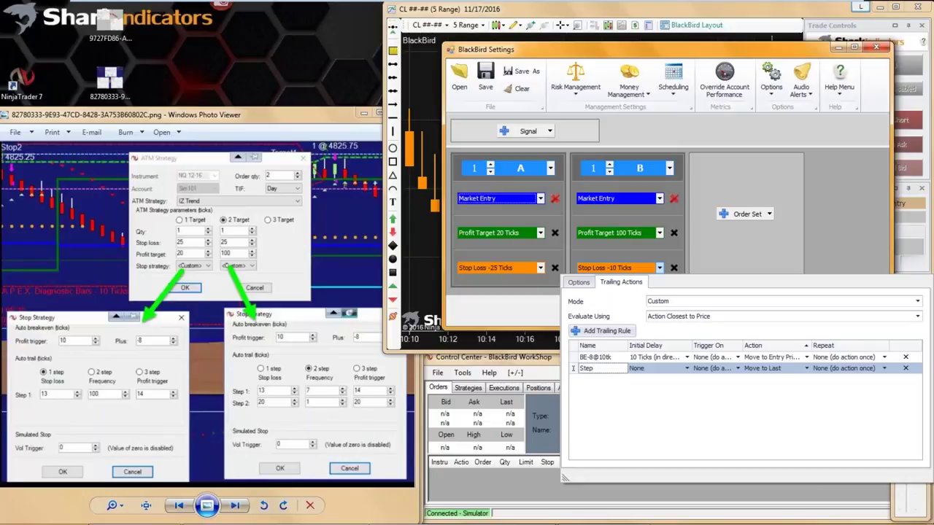
{"action": "type", "text": " 1"}
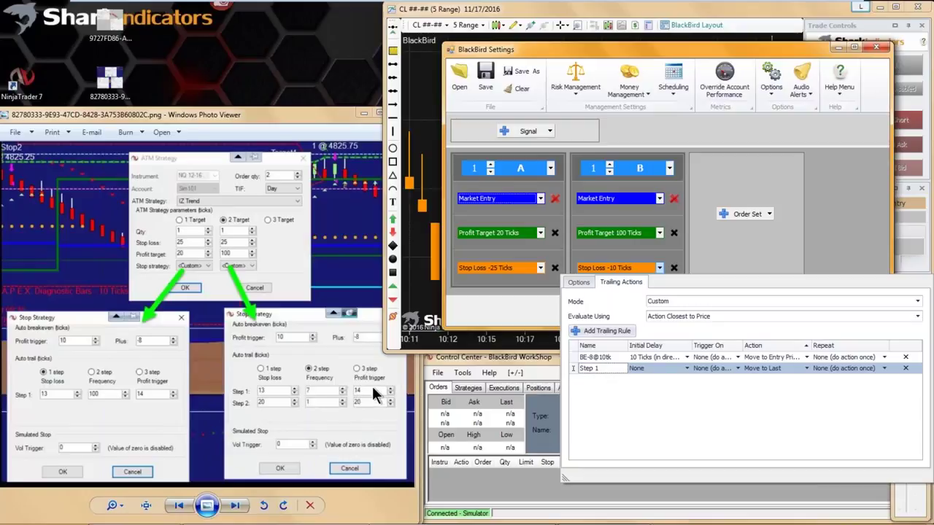
Set the Step 1 rule's initial delay to 14 ticks (in direction) for order set B's stop loss.
{"action": "left_click", "coordinate": [657, 368]}
{"action": "left_click", "coordinate": [666, 384]}
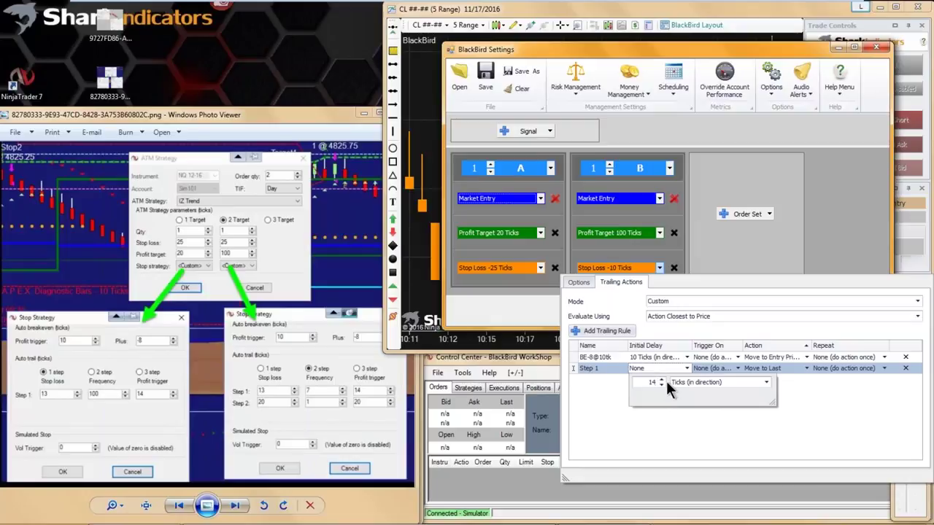
{"action": "left_click", "coordinate": [690, 410]}
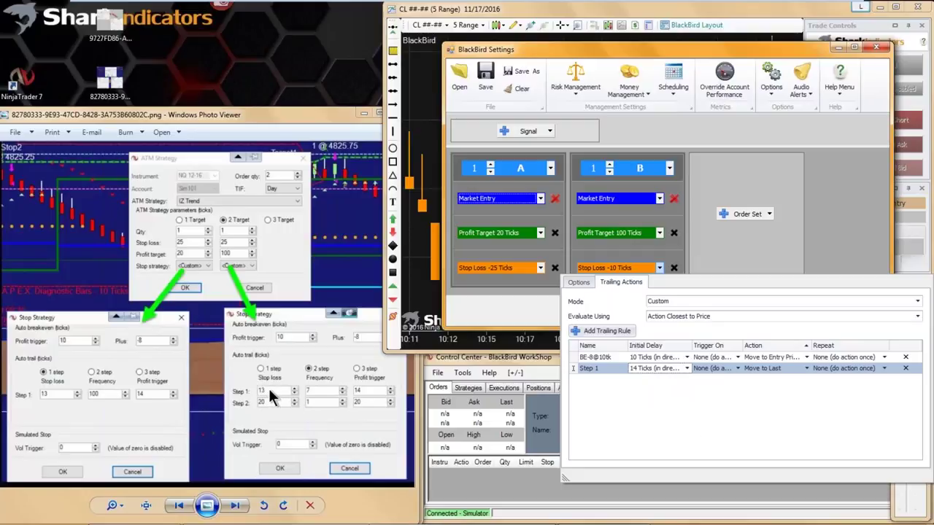
Make order set B's Step 1 rule move the stop to Last with a long offset of -13 ticks.
{"action": "left_click", "coordinate": [790, 367]}
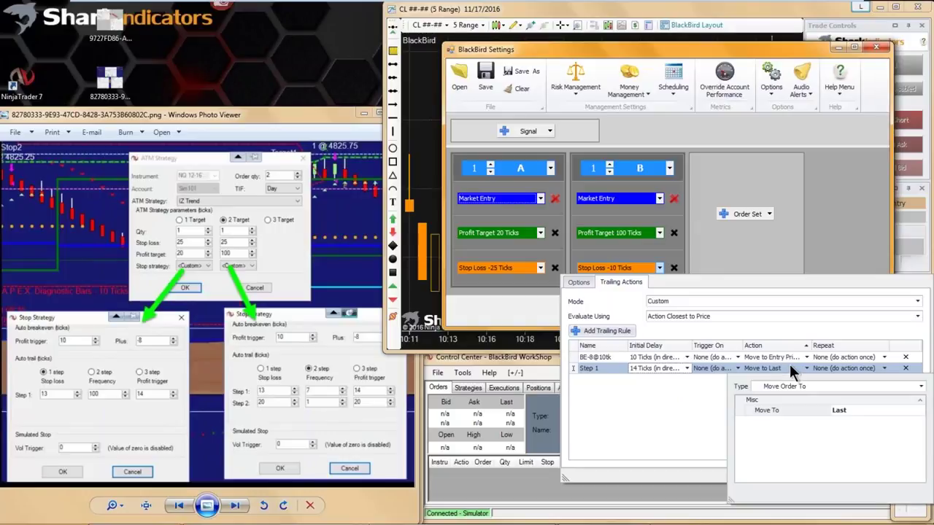
{"action": "left_click", "coordinate": [856, 411]}
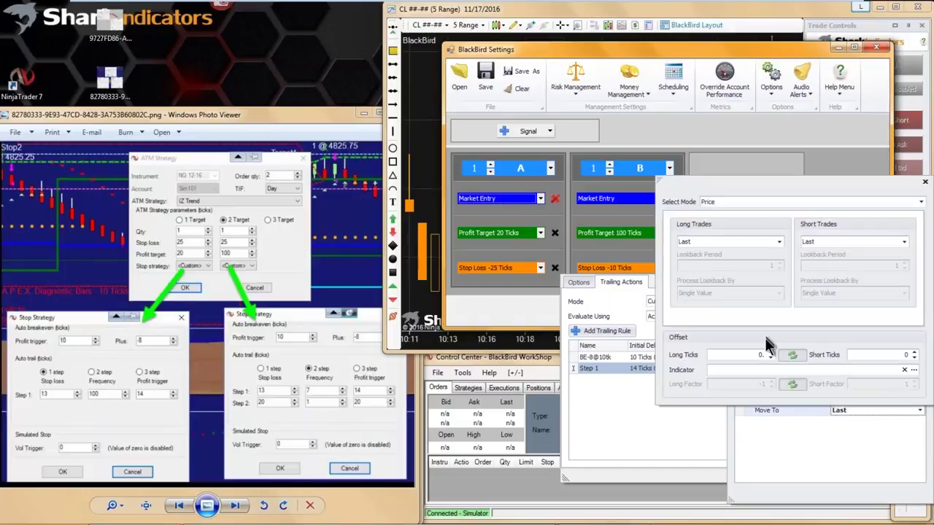
{"action": "left_click", "coordinate": [769, 357]}
{"action": "left_click", "coordinate": [786, 441]}
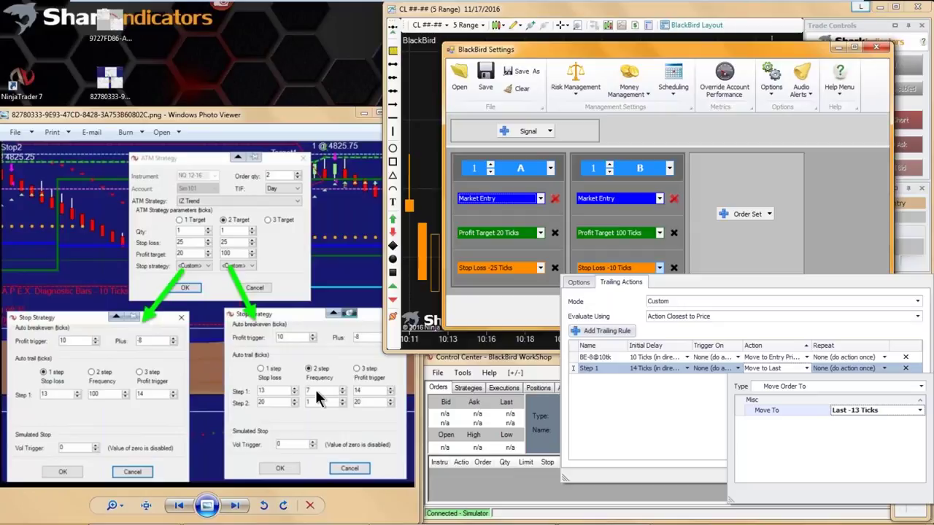
{"action": "left_click", "coordinate": [688, 420]}
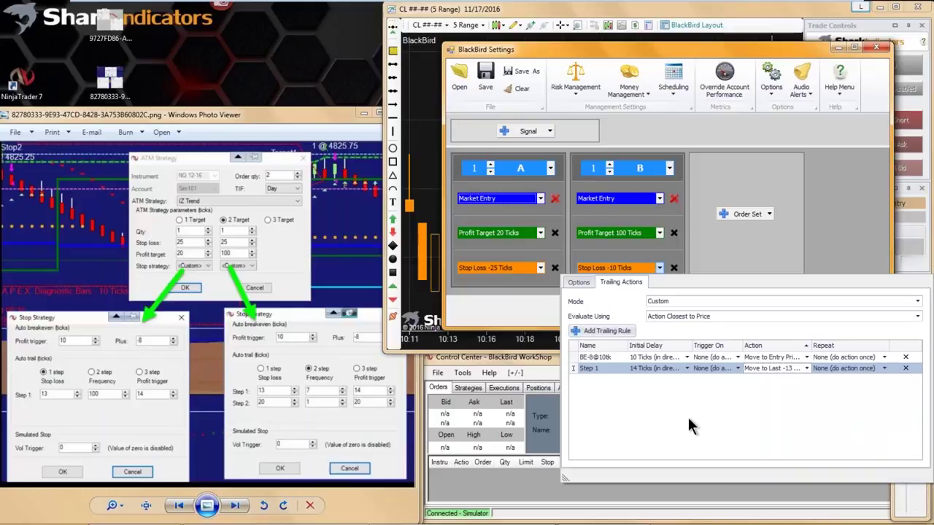
Set order set B's Step 1 rule to repeat indefinitely every 7 ticks (in direction).
{"action": "left_click", "coordinate": [832, 367]}
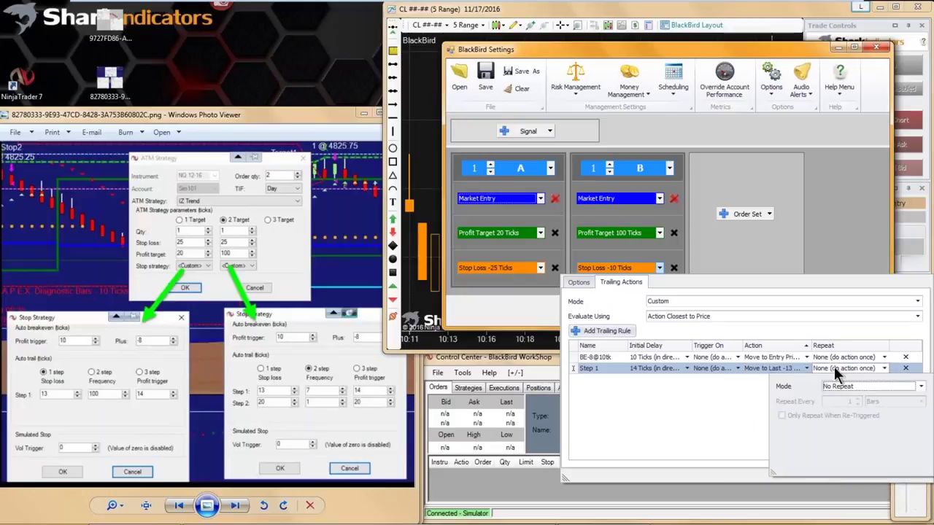
{"action": "left_click", "coordinate": [853, 384]}
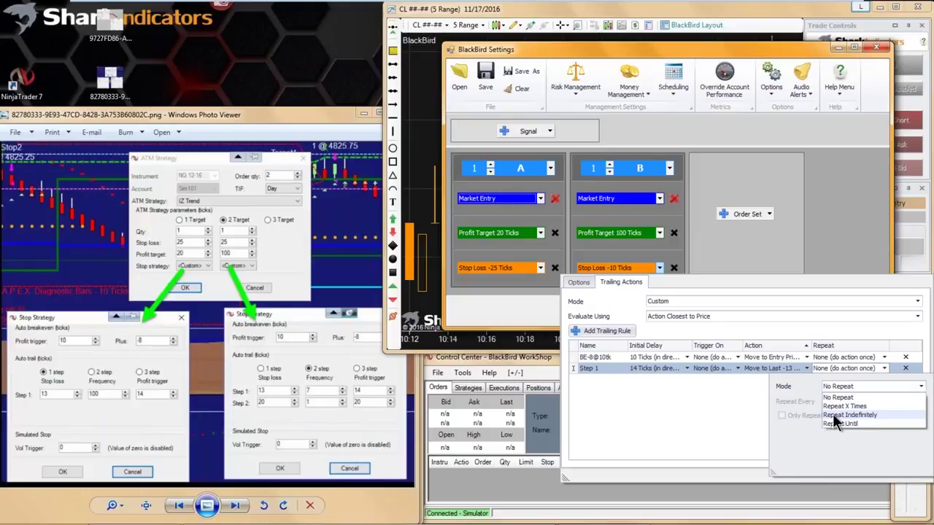
{"action": "left_click", "coordinate": [833, 414]}
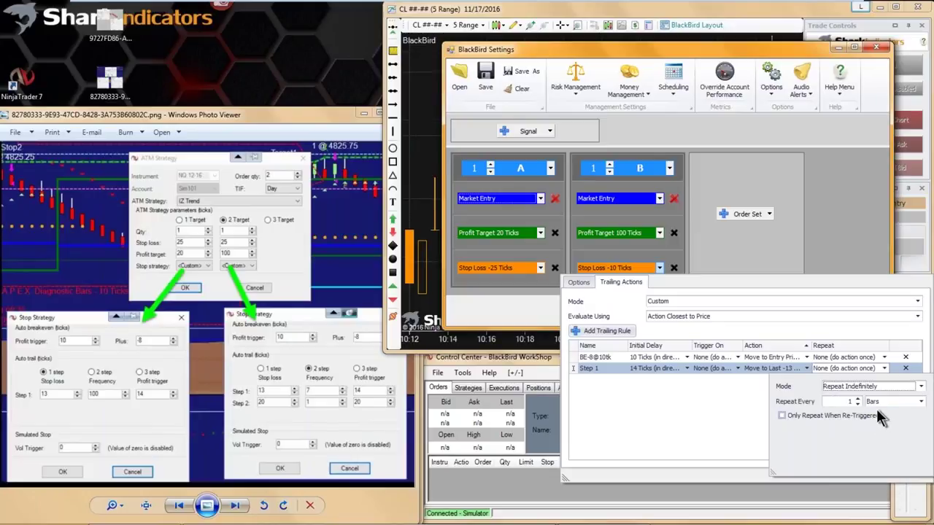
{"action": "left_click", "coordinate": [858, 402]}
{"action": "left_click", "coordinate": [858, 400]}
{"action": "left_click", "coordinate": [886, 402]}
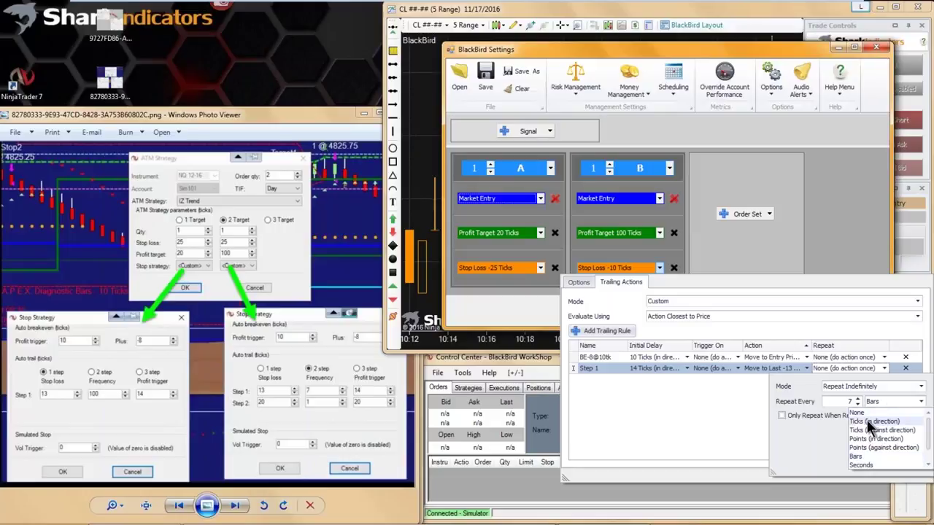
{"action": "left_click", "coordinate": [868, 421]}
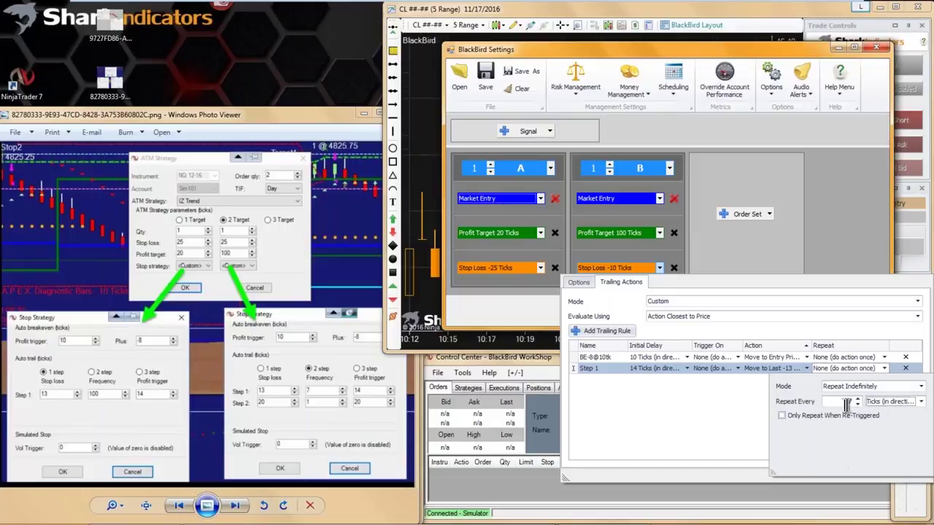
{"action": "double_click", "coordinate": [846, 402]}
{"action": "left_click", "coordinate": [660, 410]}
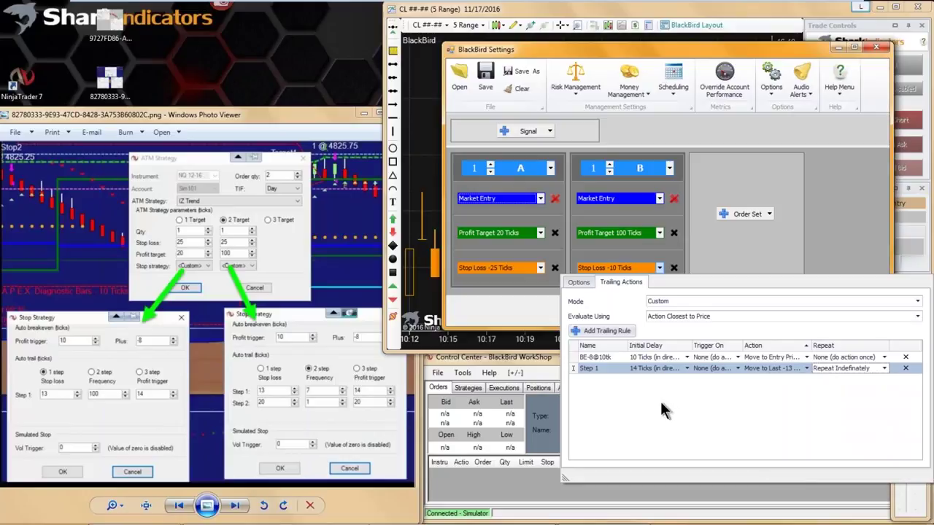
Add a third trailing rule named "Step 2" to order set B's stop loss and sort the rules by name.
{"action": "left_click", "coordinate": [609, 332]}
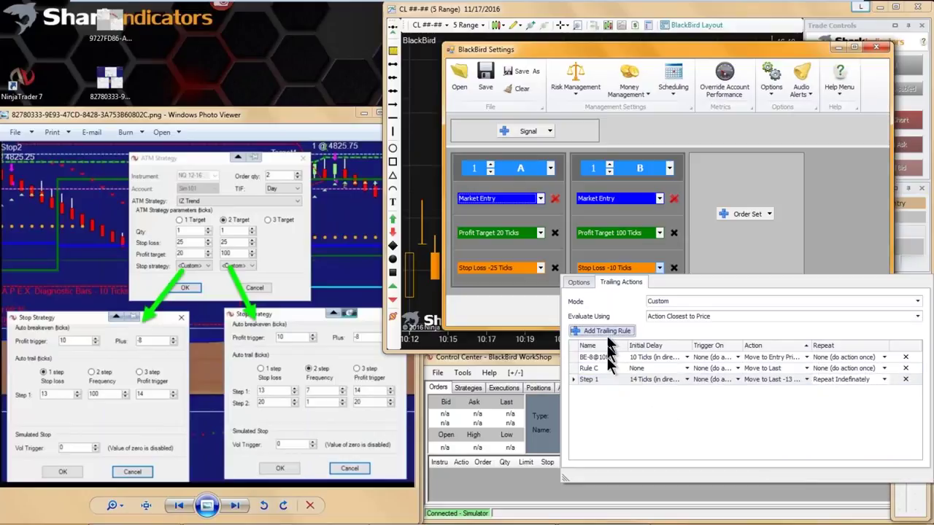
{"action": "left_click", "coordinate": [602, 368]}
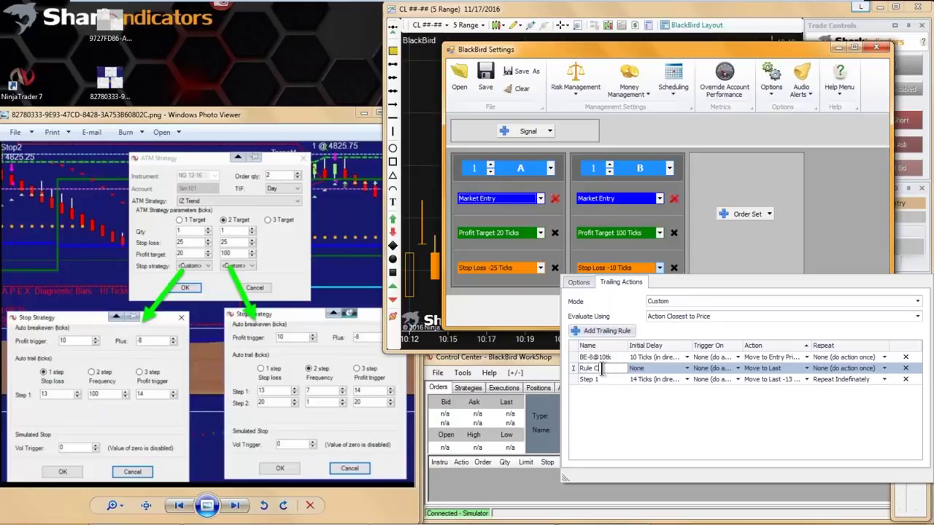
{"action": "key", "text": "BackSpace"}
{"action": "key", "text": "BackSpace"}
{"action": "key", "text": "BackSpace"}
{"action": "key", "text": "BackSpace"}
{"action": "key", "text": "BackSpace"}
{"action": "type", "text": "Step 2"}
{"action": "left_click", "coordinate": [605, 347]}
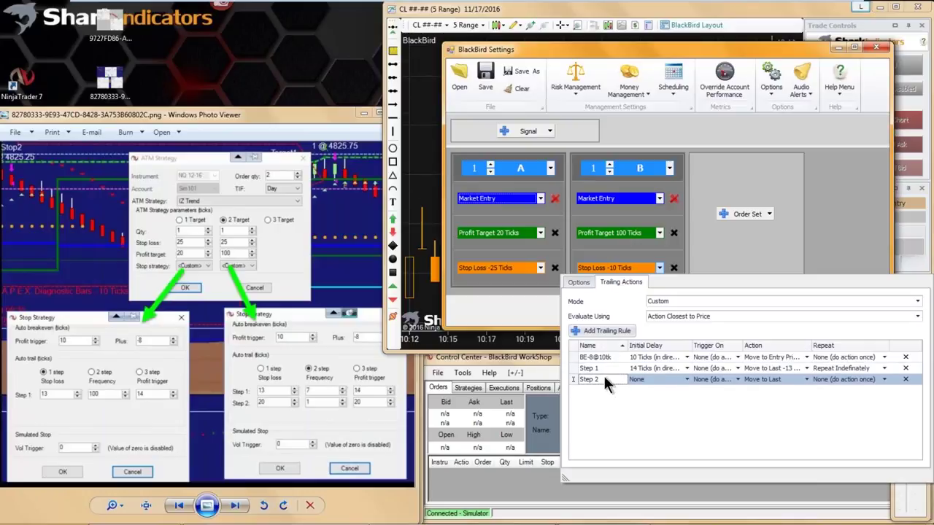
Give the Step 2 rule an initial delay of 20 ticks (in direction) and a move to Last with a long offset of -20 ticks.
{"action": "left_click", "coordinate": [653, 379]}
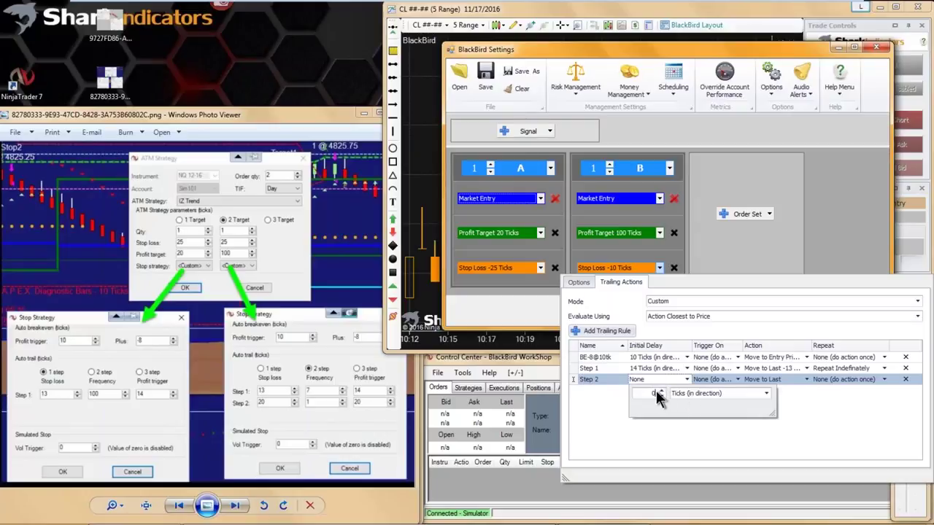
{"action": "left_click", "coordinate": [672, 445]}
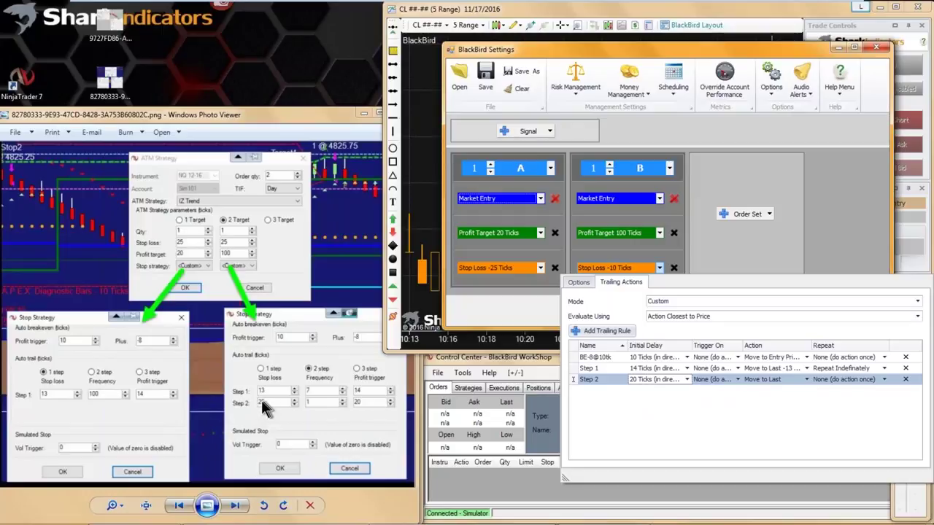
{"action": "left_click", "coordinate": [778, 378]}
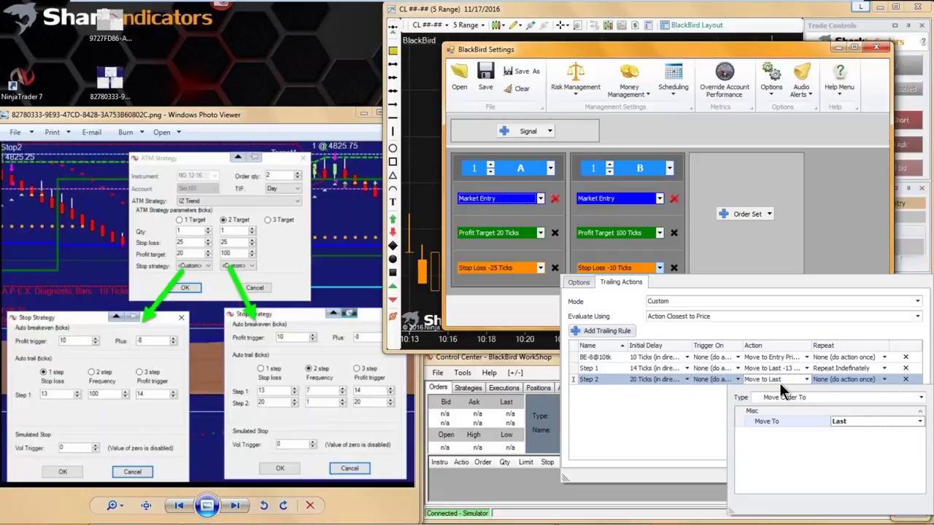
{"action": "left_click", "coordinate": [851, 419]}
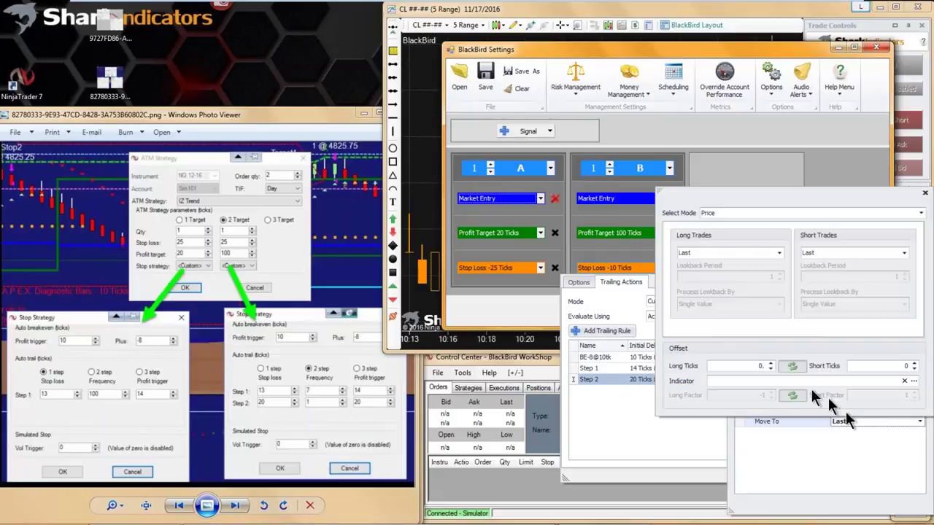
{"action": "left_click", "coordinate": [769, 370]}
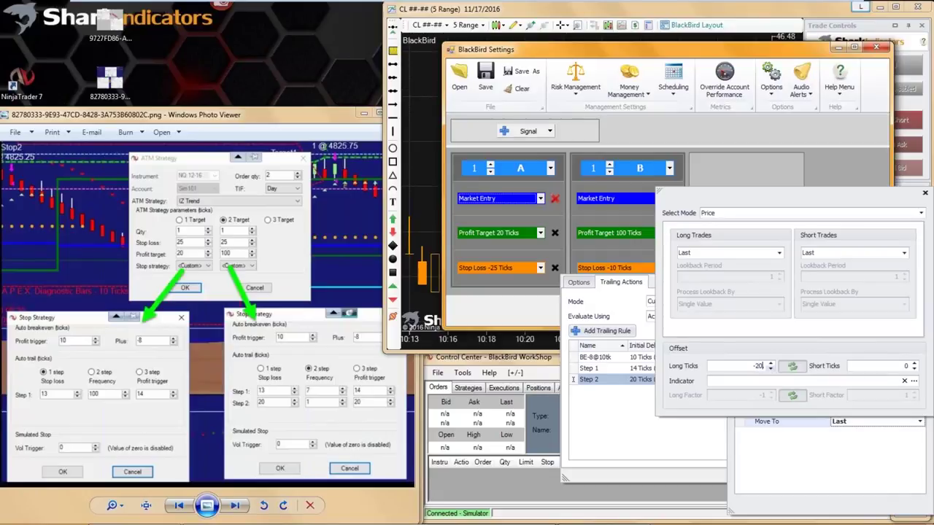
{"action": "left_click", "coordinate": [752, 455]}
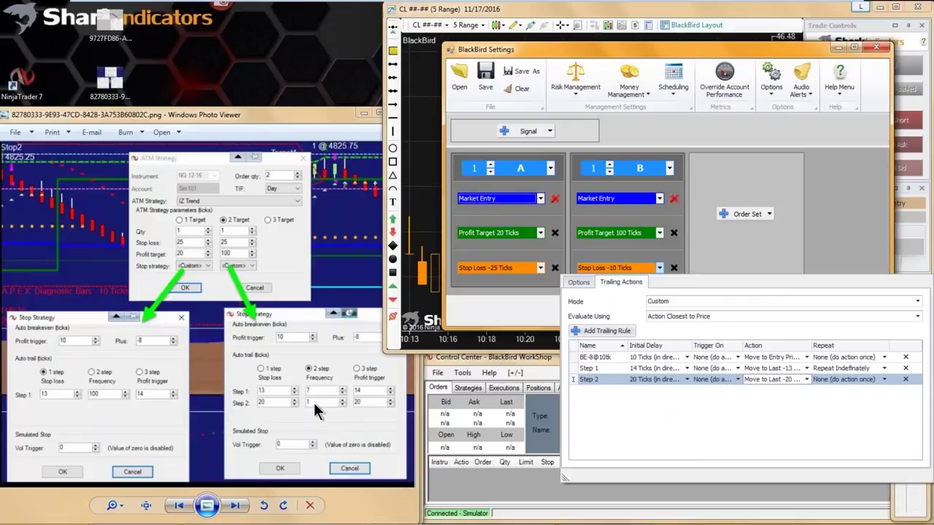
Set order set B's Step 2 rule to repeat indefinitely every 1 tick (in direction).
{"action": "left_click", "coordinate": [844, 379]}
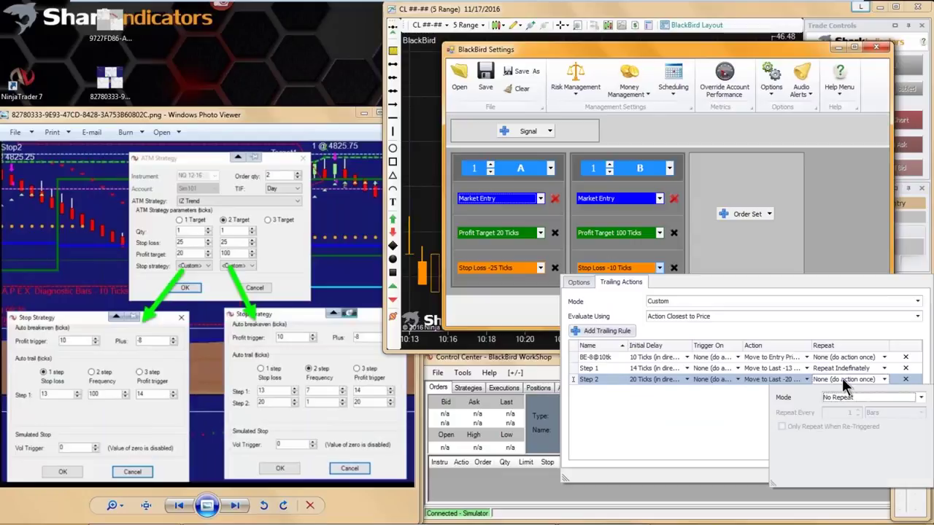
{"action": "left_click", "coordinate": [847, 396]}
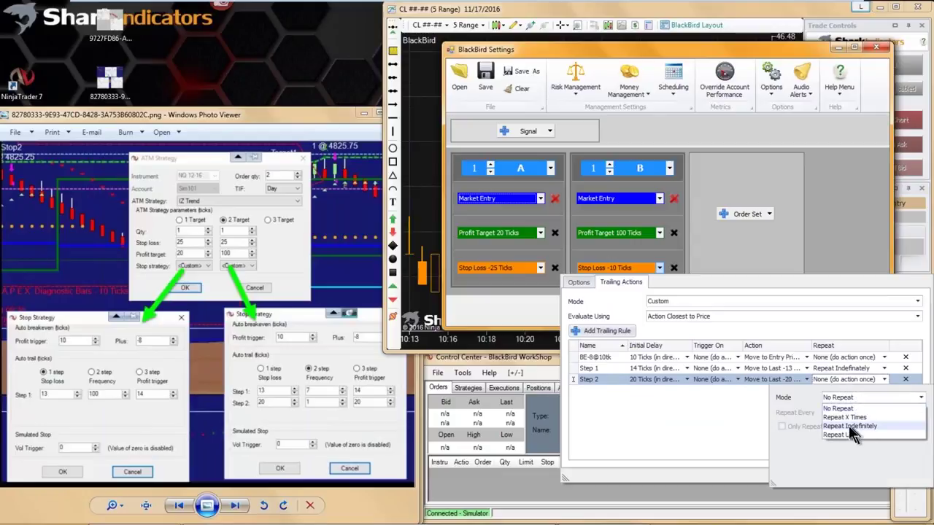
{"action": "left_click", "coordinate": [846, 426]}
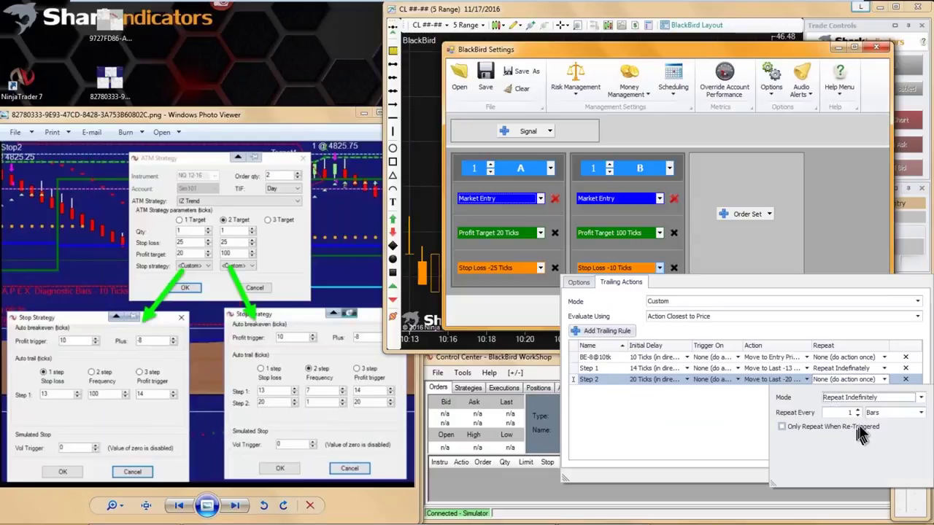
{"action": "left_click", "coordinate": [876, 412]}
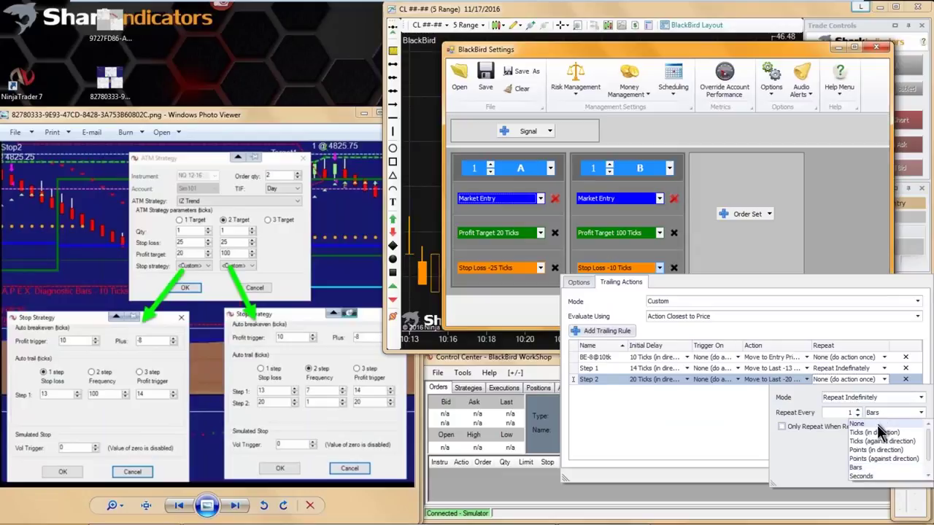
{"action": "left_click", "coordinate": [877, 433]}
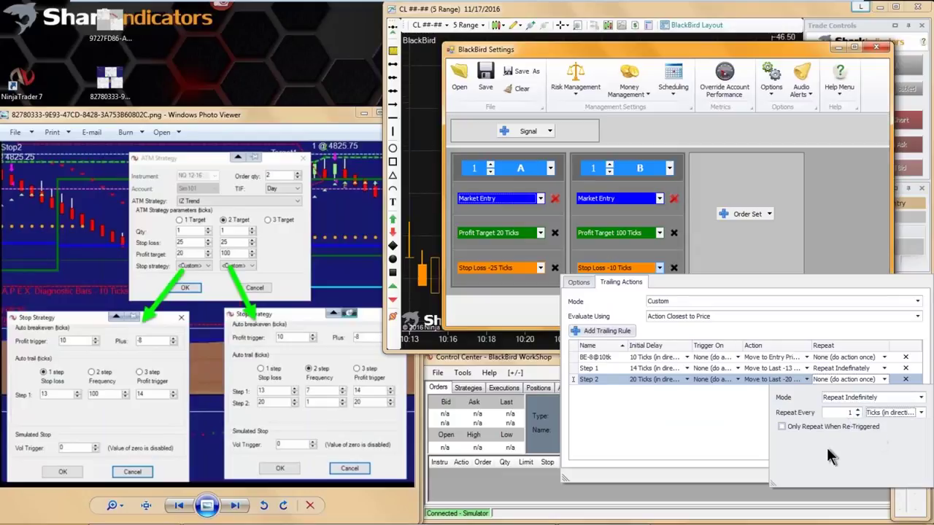
{"action": "left_click", "coordinate": [736, 432]}
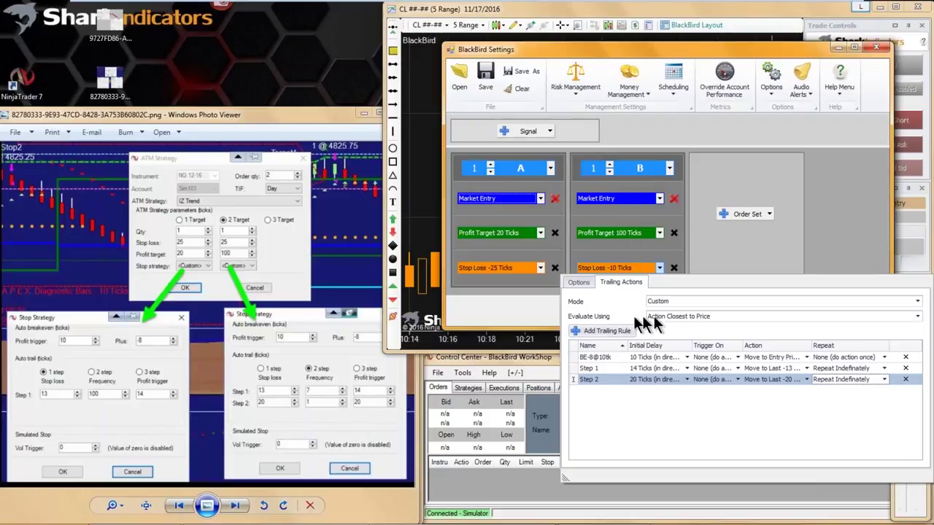
{"action": "left_click", "coordinate": [602, 369]}
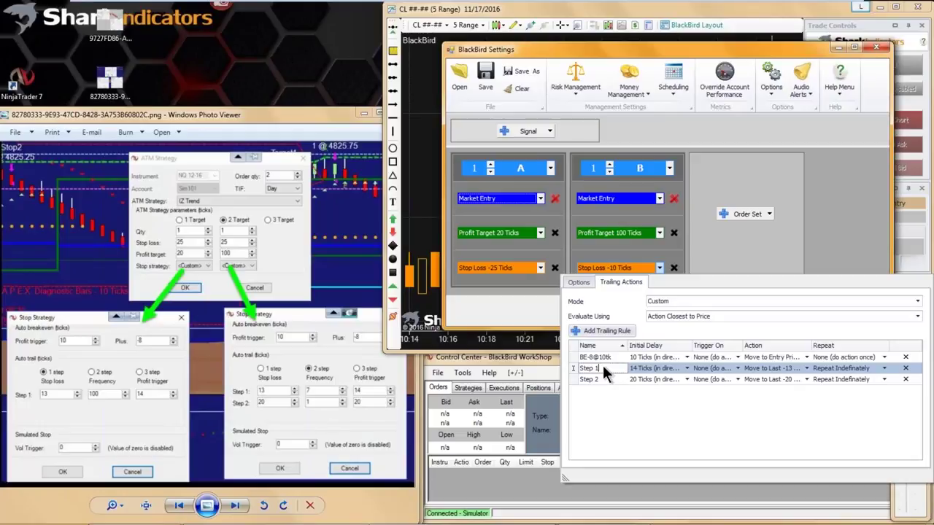
{"action": "left_click", "coordinate": [602, 379]}
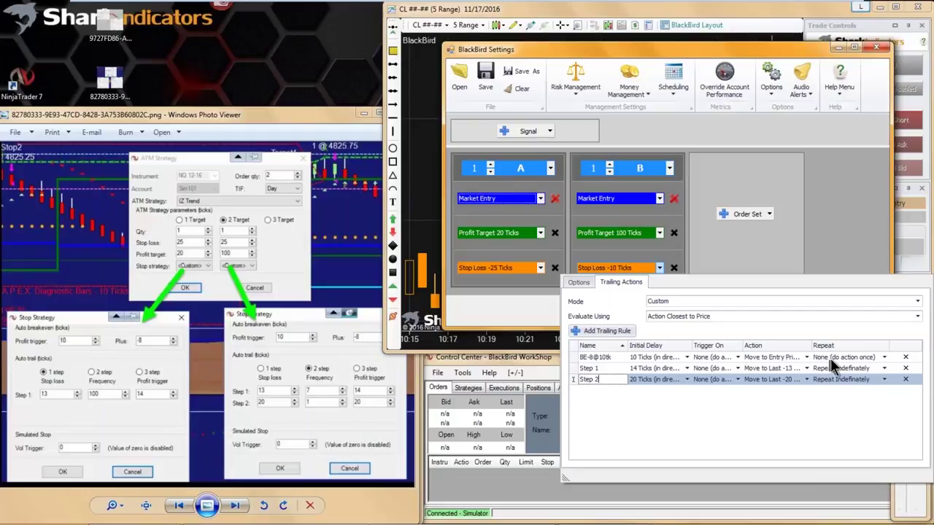
{"action": "left_click", "coordinate": [600, 367]}
{"action": "left_click", "coordinate": [602, 379]}
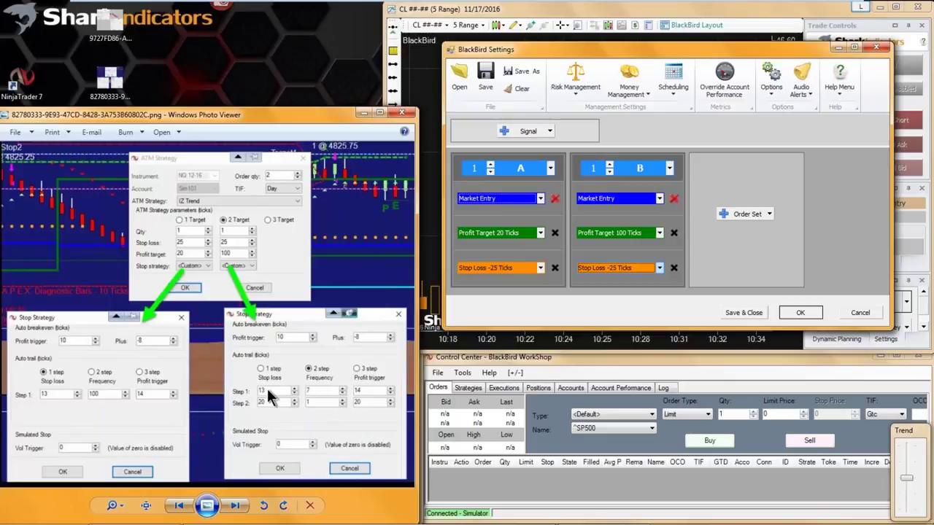
Set order set B's stop loss trailing actions to evaluate using Action Farthest from Price.
{"action": "left_click", "coordinate": [634, 267]}
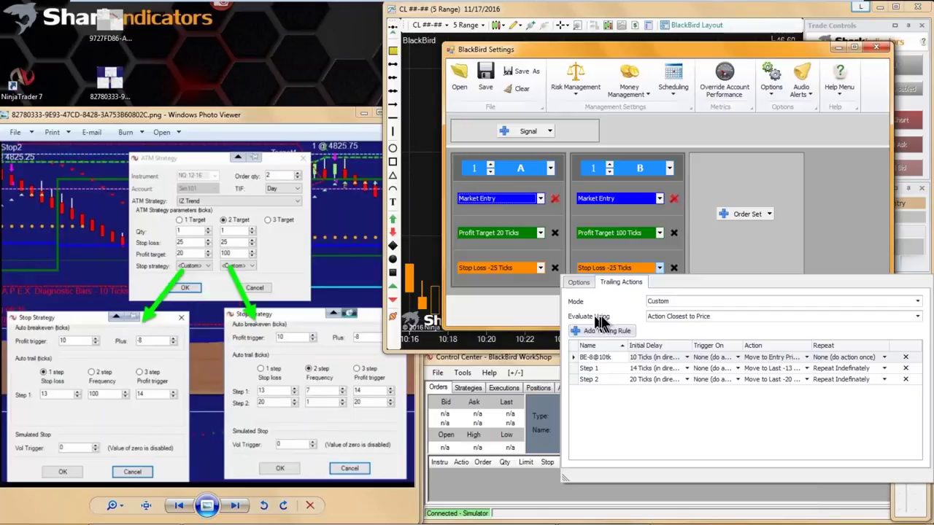
{"action": "left_click", "coordinate": [707, 316]}
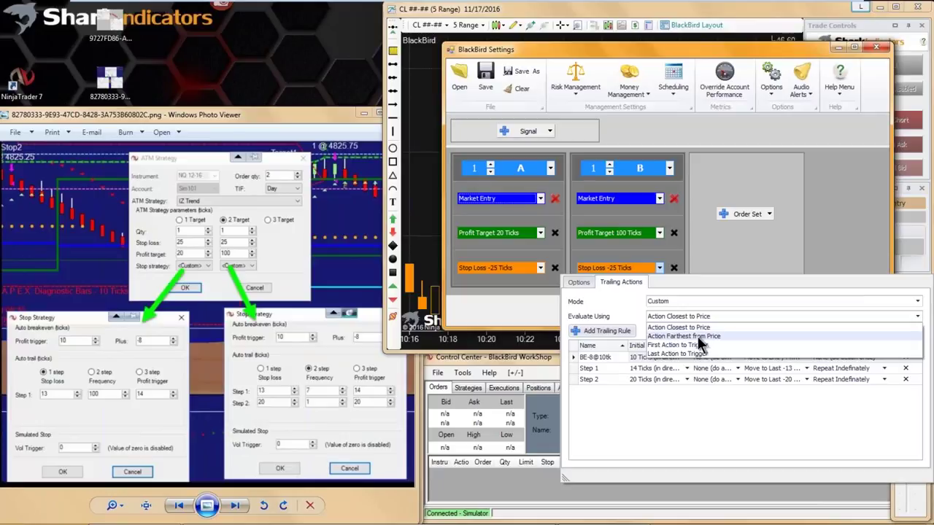
{"action": "left_click", "coordinate": [694, 337]}
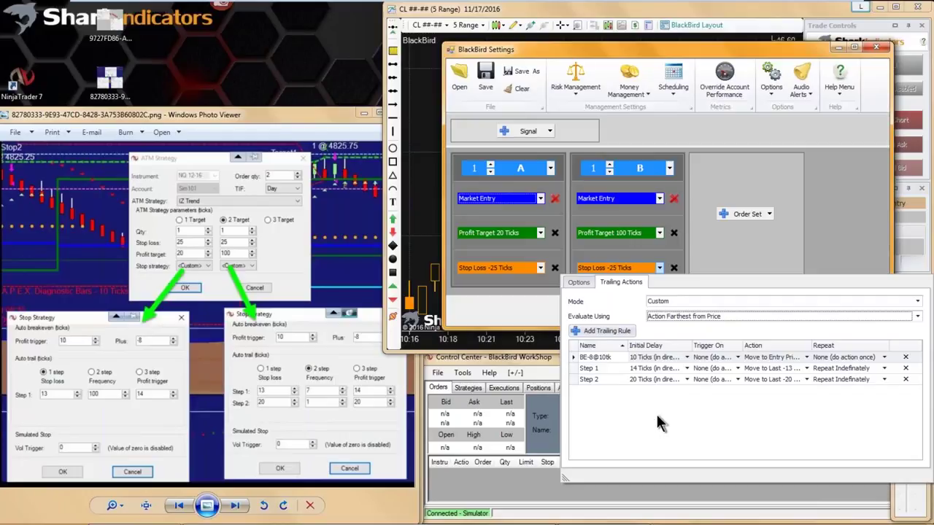
{"action": "left_click", "coordinate": [606, 367]}
{"action": "left_click", "coordinate": [608, 368]}
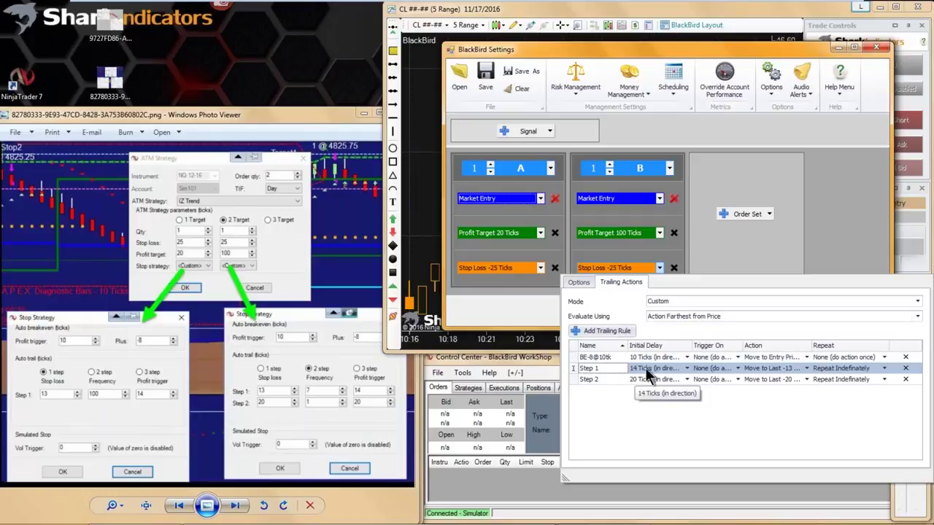
{"action": "left_click", "coordinate": [599, 379]}
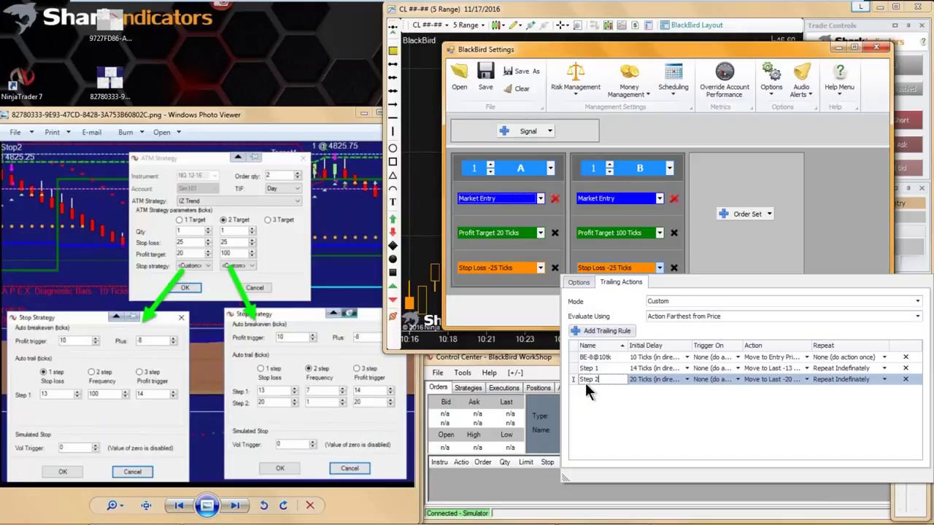
{"action": "left_click", "coordinate": [605, 368]}
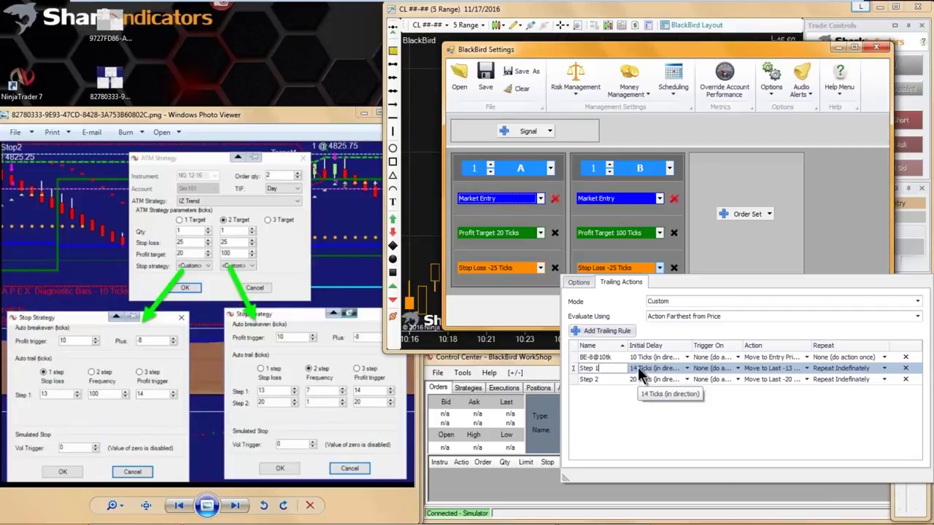
{"action": "left_click", "coordinate": [589, 358]}
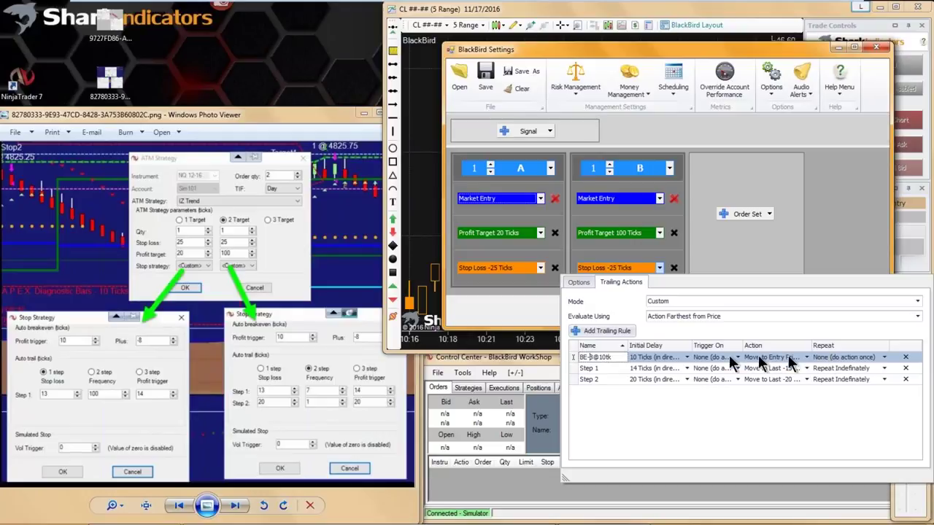
Review order set B's Step 1 and Step 2 trailing rules against the ATM stop strategy in the reference image.
{"action": "left_click", "coordinate": [604, 368]}
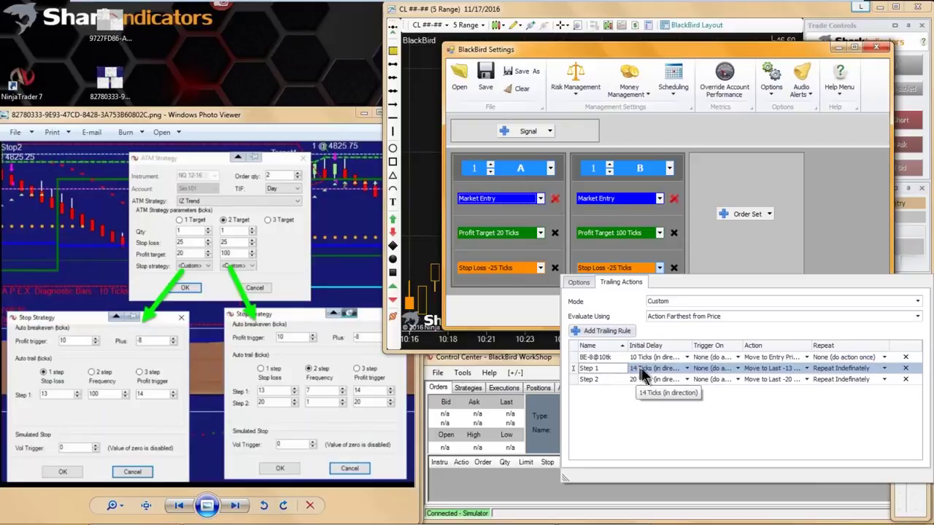
{"action": "left_click", "coordinate": [601, 380]}
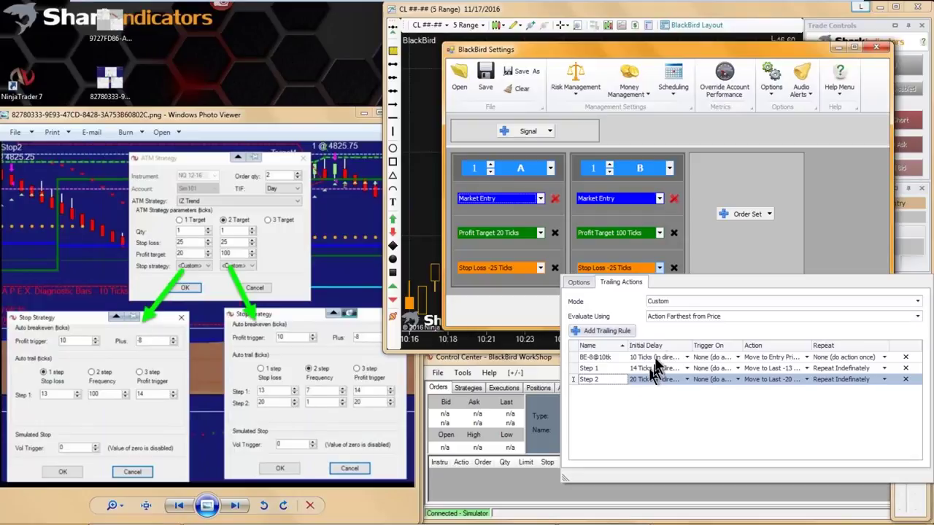
{"action": "left_click", "coordinate": [679, 318]}
{"action": "left_click", "coordinate": [682, 315]}
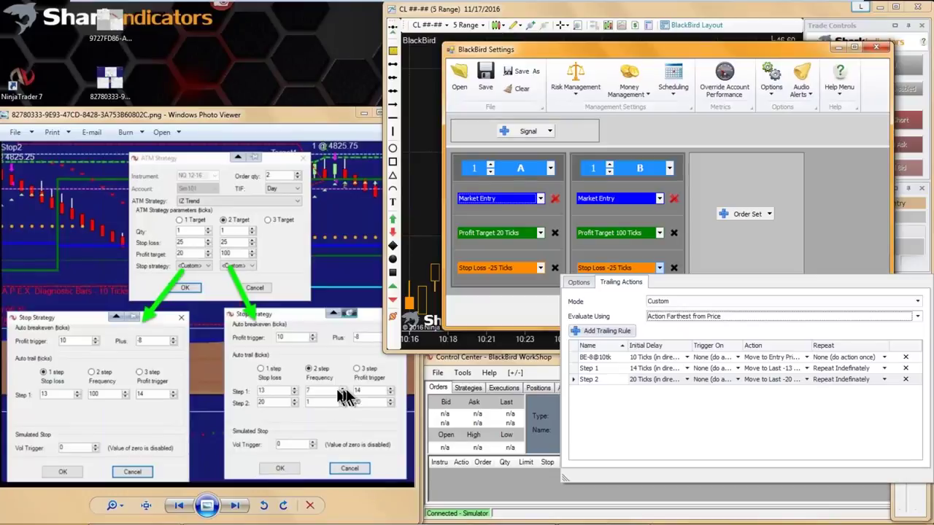
{"action": "left_click", "coordinate": [364, 396]}
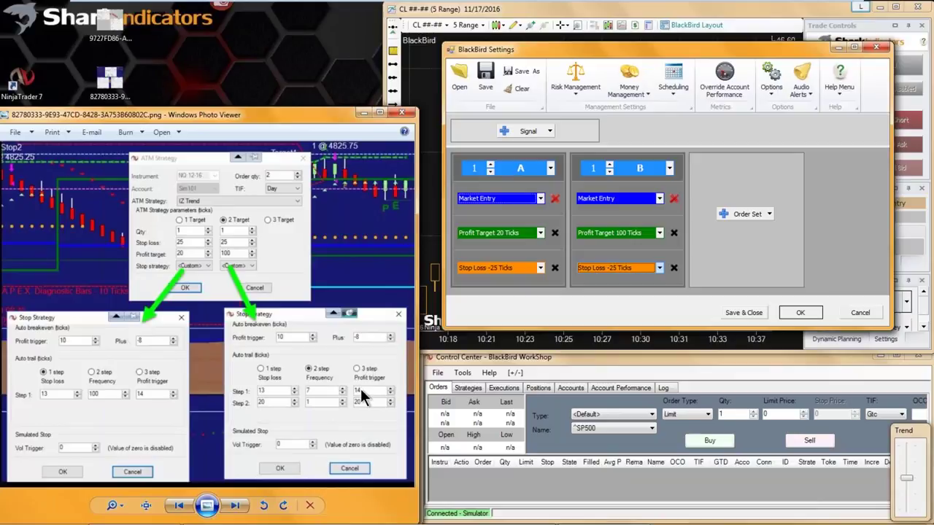
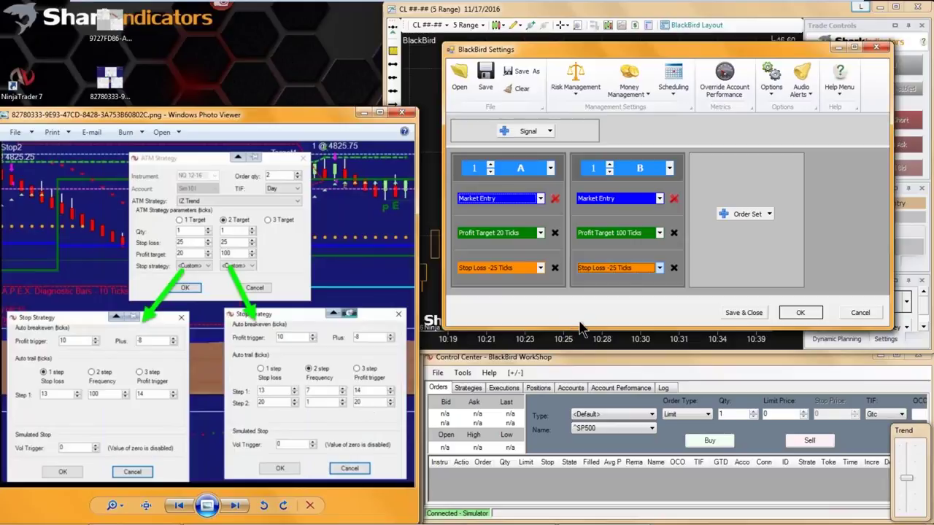
Set order set B's stop loss trailing actions to evaluate using Action Closest to Price.
{"action": "left_click", "coordinate": [637, 270]}
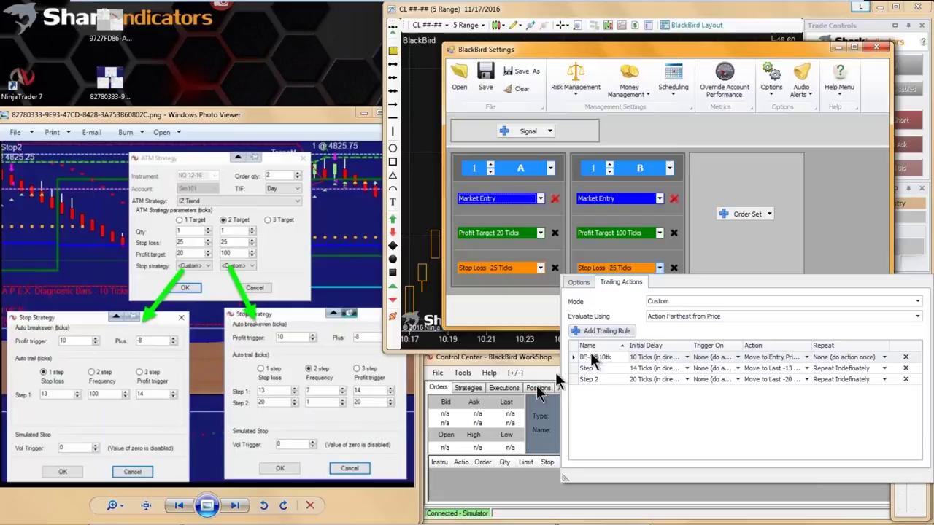
{"action": "left_click", "coordinate": [725, 316]}
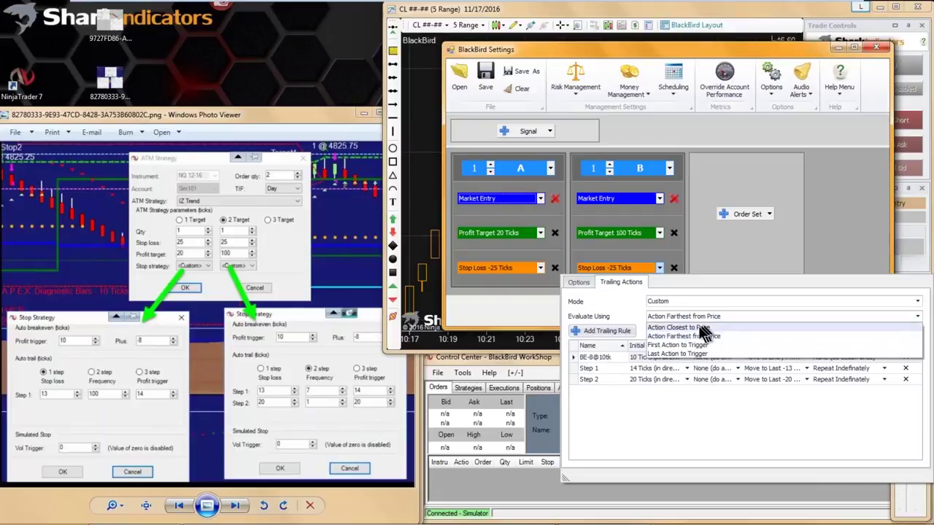
{"action": "left_click", "coordinate": [667, 327]}
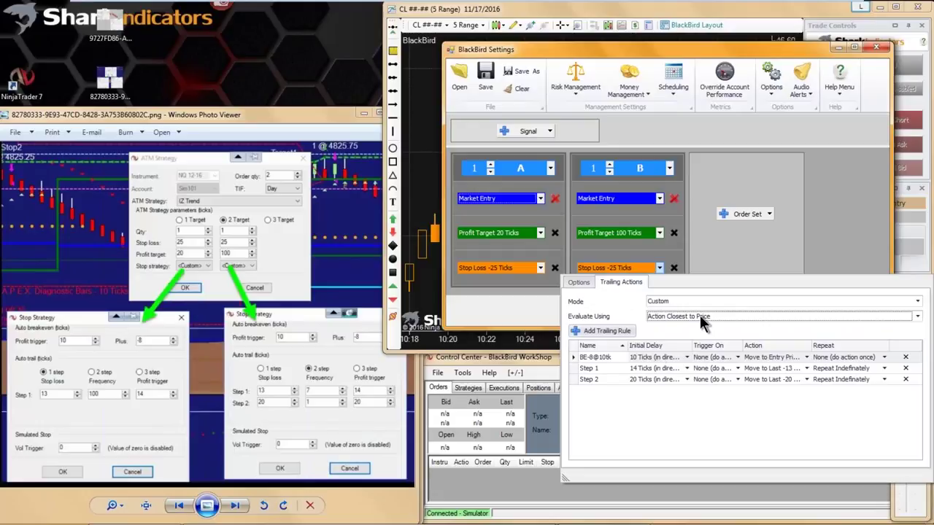
Set the repeat mode of order set B's Step 1 trailing rule to No Repeat.
{"action": "left_click", "coordinate": [603, 368]}
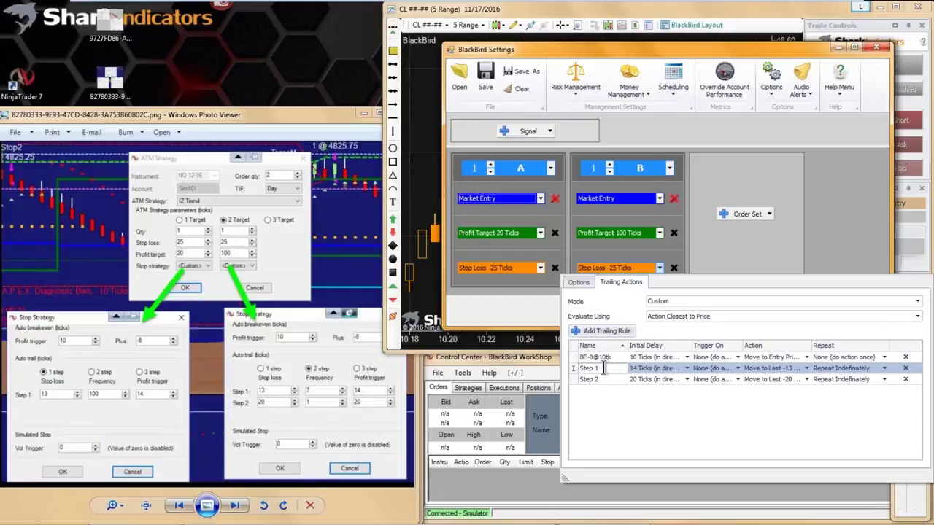
{"action": "left_click", "coordinate": [855, 366]}
{"action": "left_click", "coordinate": [873, 385]}
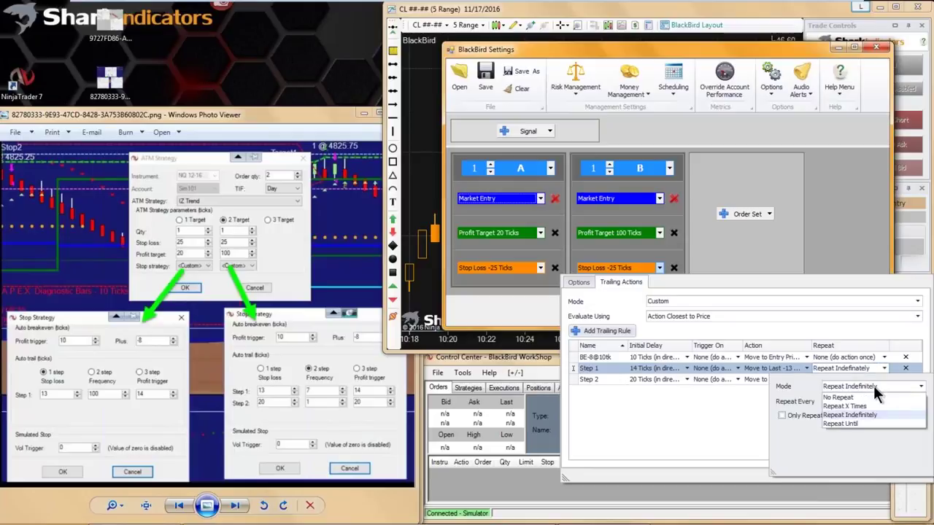
{"action": "left_click", "coordinate": [839, 398]}
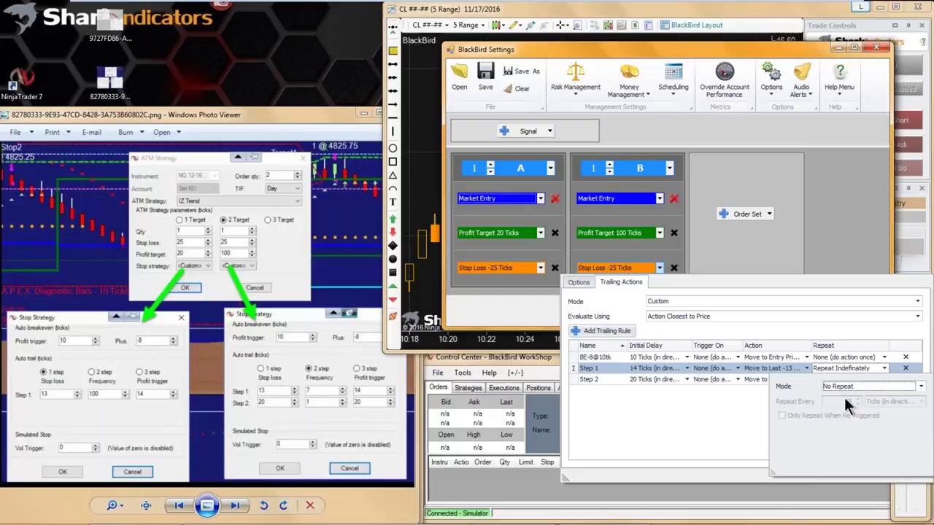
{"action": "left_click", "coordinate": [734, 437]}
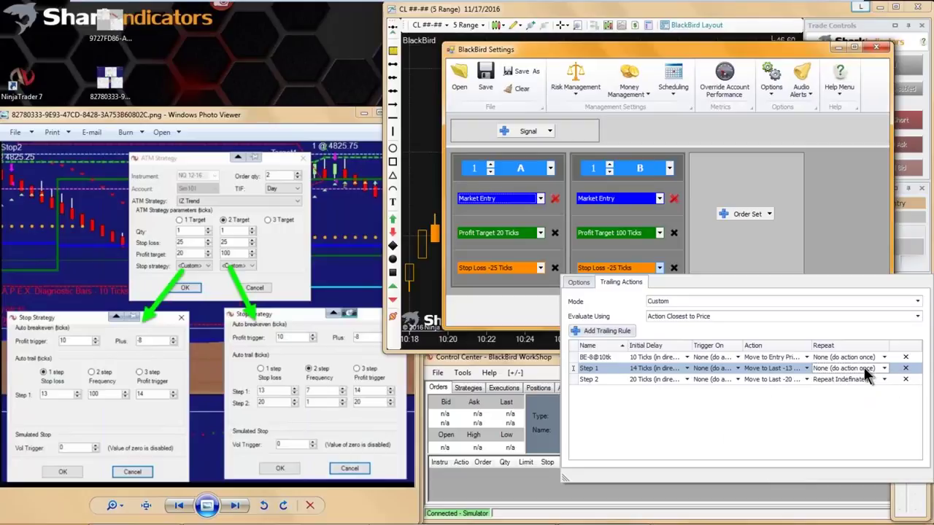
Widen order set B's trailing rule list to check the Step 2 settings in full, and close it.
{"action": "left_click", "coordinate": [603, 378]}
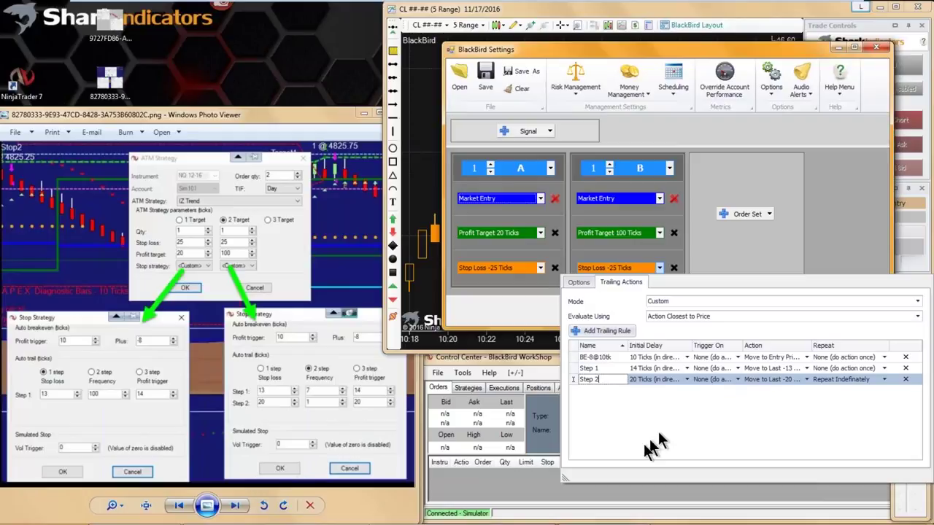
{"action": "left_click_drag", "start_coordinate": [566, 479], "coordinate": [462, 473]}
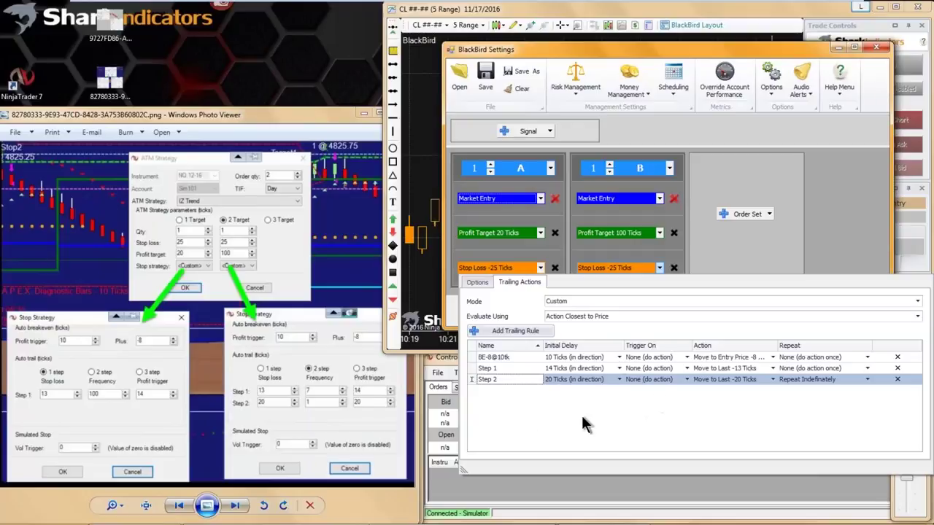
{"action": "left_click", "coordinate": [702, 249]}
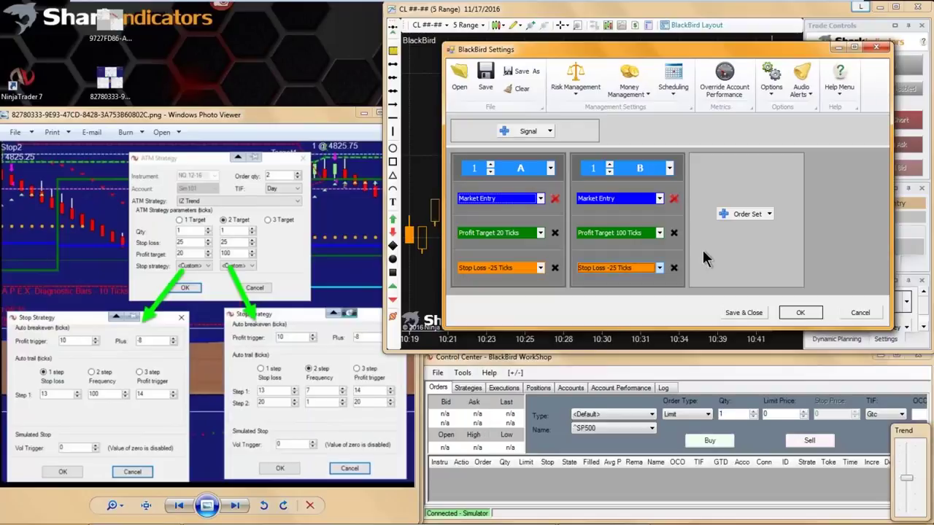
Save the settings as "BB-TrainingWorkshop20161117 ATM 2 Target 2 Trailing rules.bbs" and close the BlackBird settings.
{"action": "left_click", "coordinate": [523, 71]}
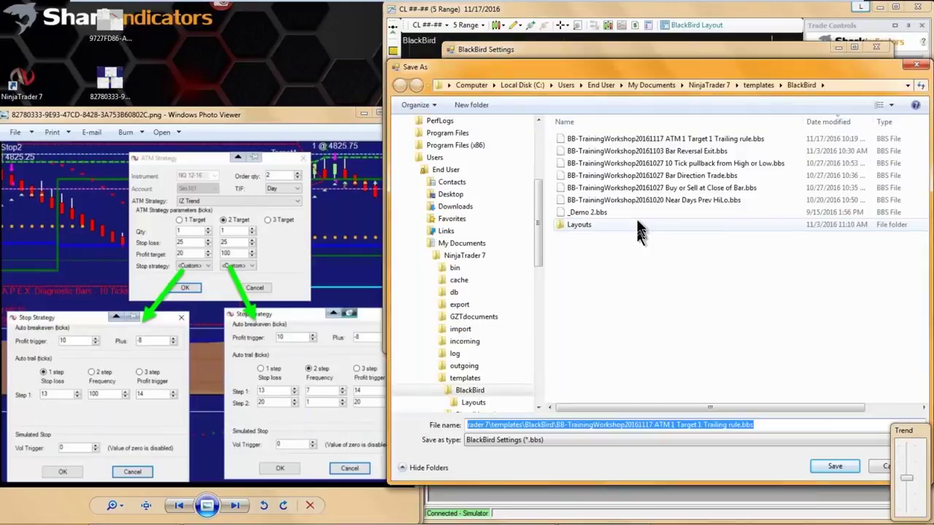
{"action": "left_click", "coordinate": [656, 139]}
{"action": "left_click", "coordinate": [585, 424]}
{"action": "key", "text": "BackSpace"}
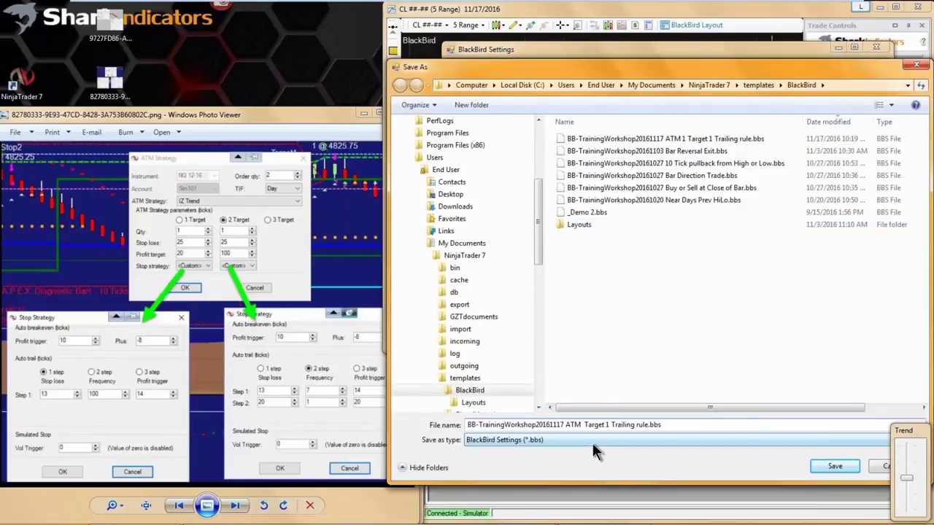
{"action": "type", "text": "2"}
{"action": "left_click", "coordinate": [590, 425]}
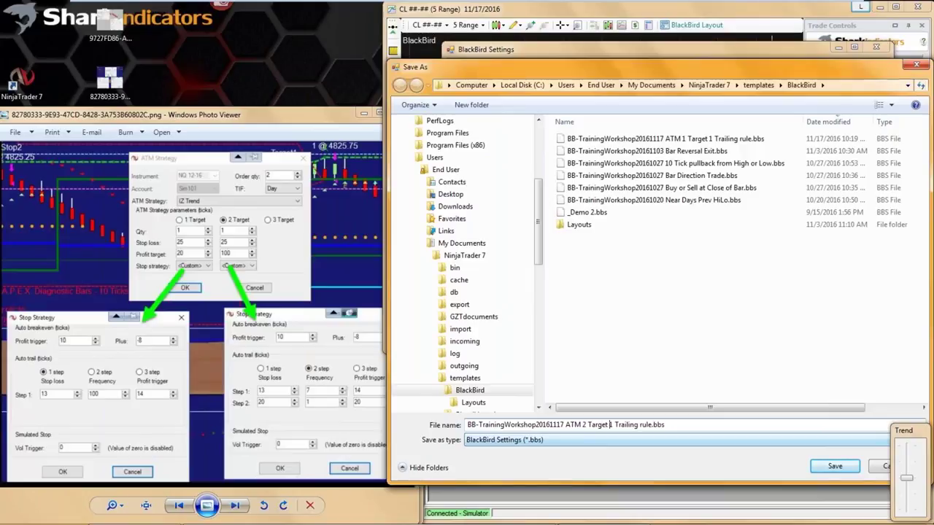
{"action": "key", "text": "BackSpace"}
{"action": "type", "text": "2"}
{"action": "type", "text": "s"}
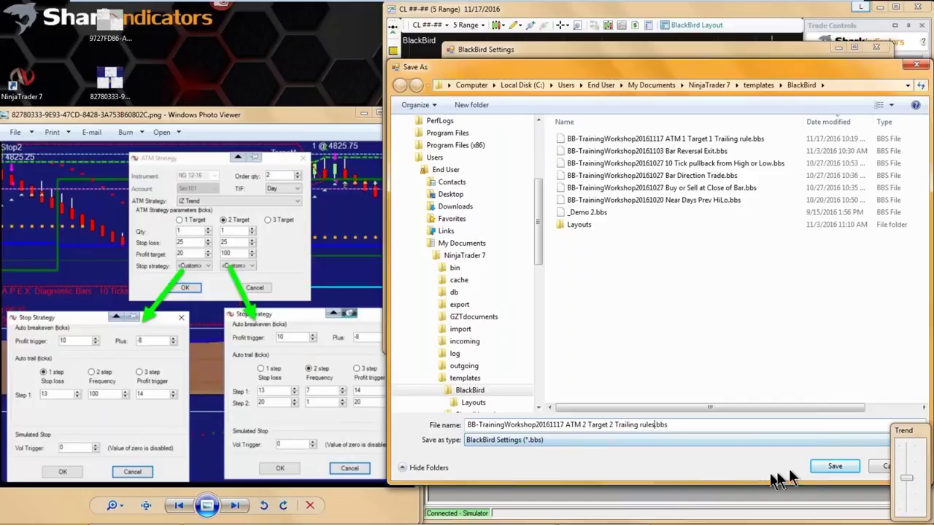
{"action": "left_click", "coordinate": [828, 466]}
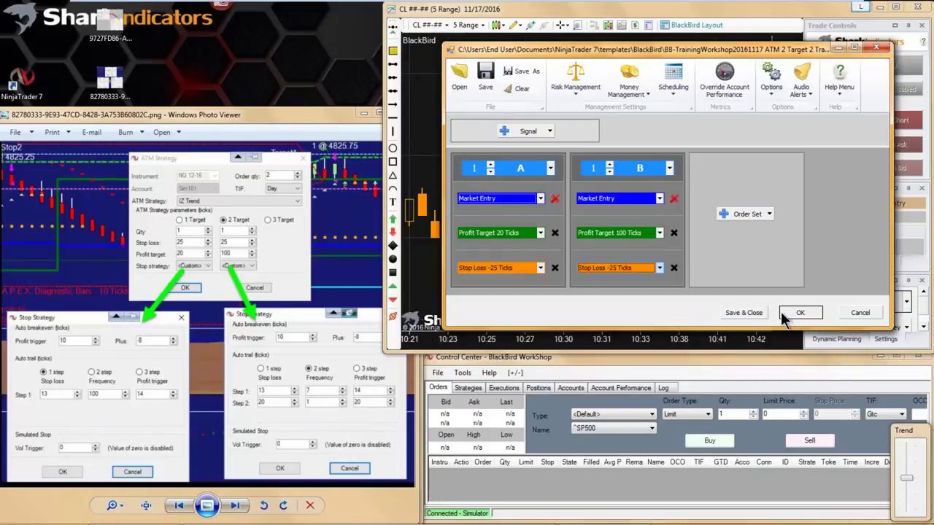
{"action": "left_click", "coordinate": [743, 313]}
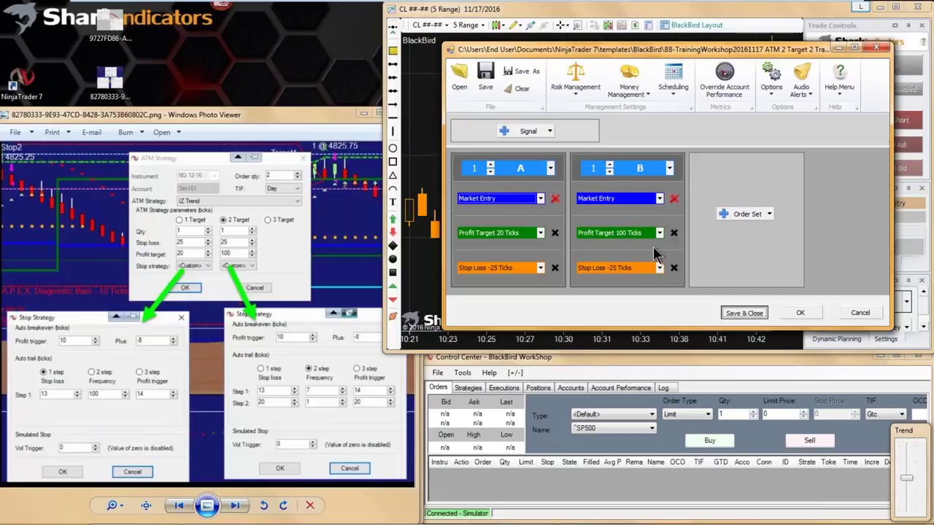
Enter a long position on the enlarged CL chart and push the simulated market trend upward.
{"action": "left_click_drag", "start_coordinate": [384, 350], "coordinate": [248, 427]}
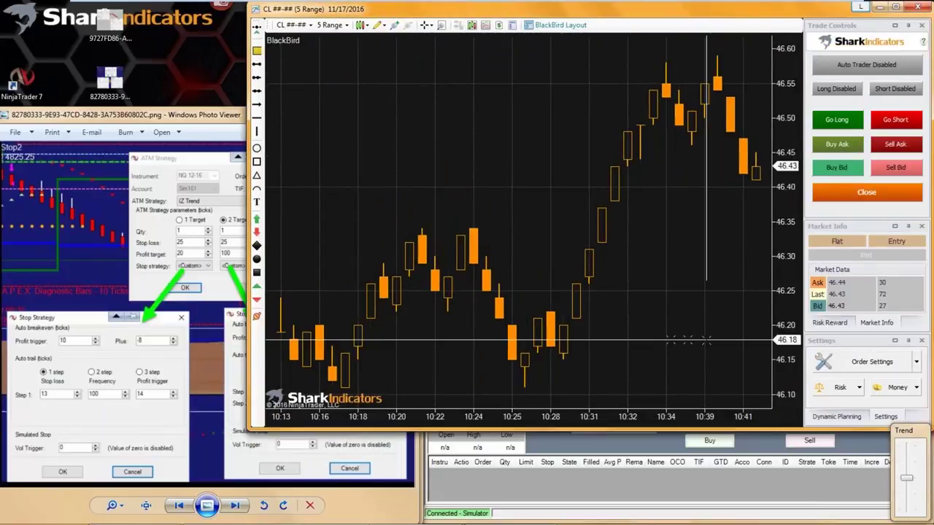
{"action": "scroll", "coordinate": [686, 376], "scroll_direction": "down", "scroll_amount": 3}
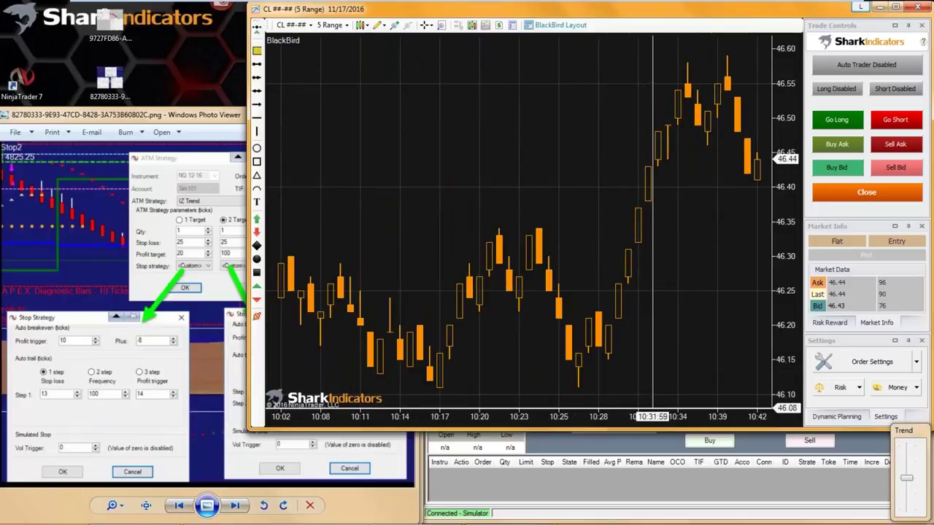
{"action": "left_click", "coordinate": [837, 123]}
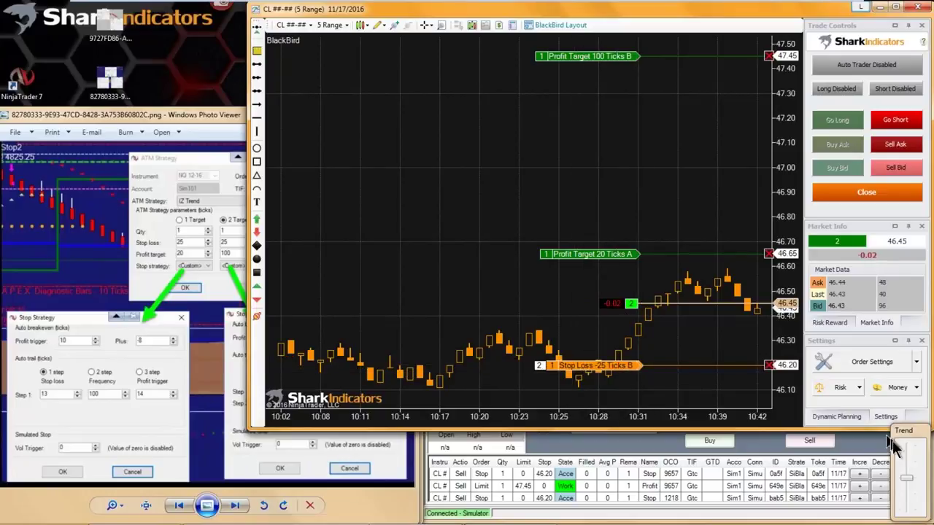
{"action": "left_click", "coordinate": [908, 473]}
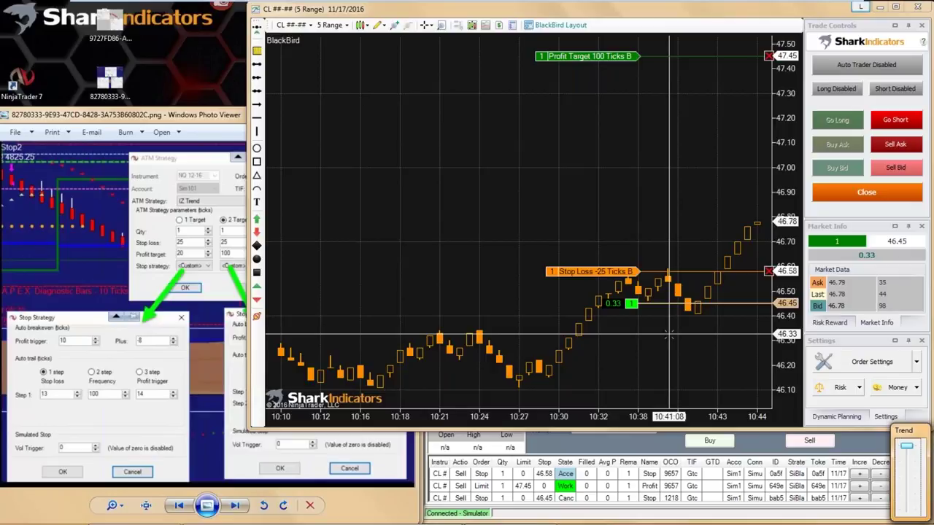
Close the ATM reference image and move the CL chart aside to free half of the desktop.
{"action": "left_click", "coordinate": [201, 115]}
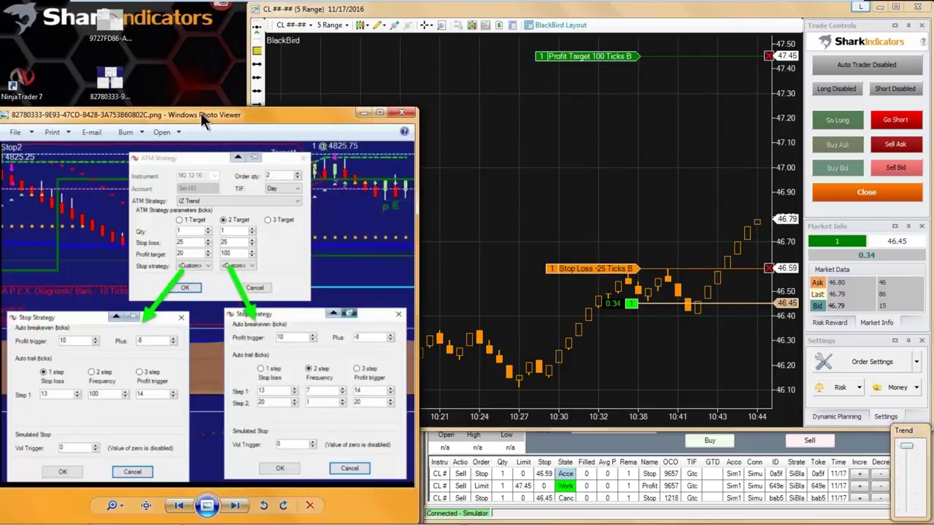
{"action": "left_click", "coordinate": [402, 114]}
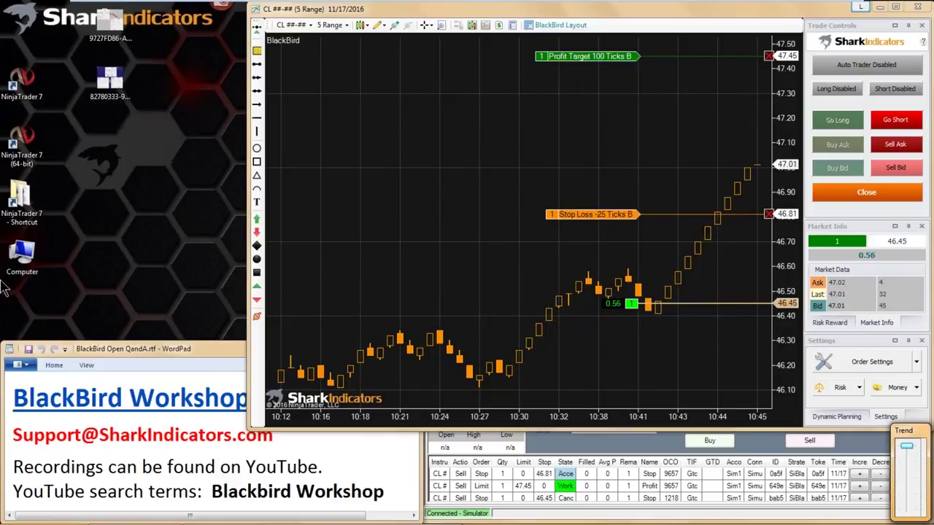
{"action": "middle_click", "coordinate": [421, 238]}
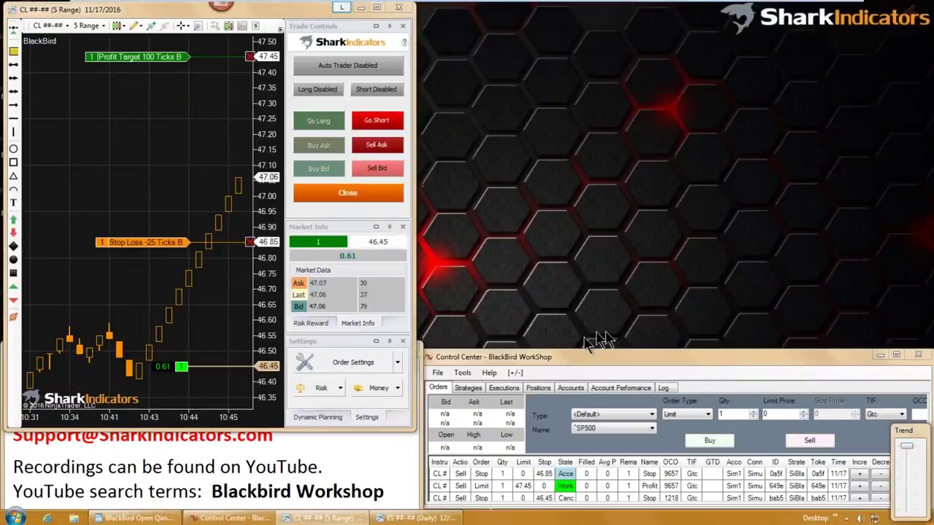
Create a new NQ ##-## SiBacktestRenko chart with 3 days of data to load.
{"action": "left_click", "coordinate": [438, 373]}
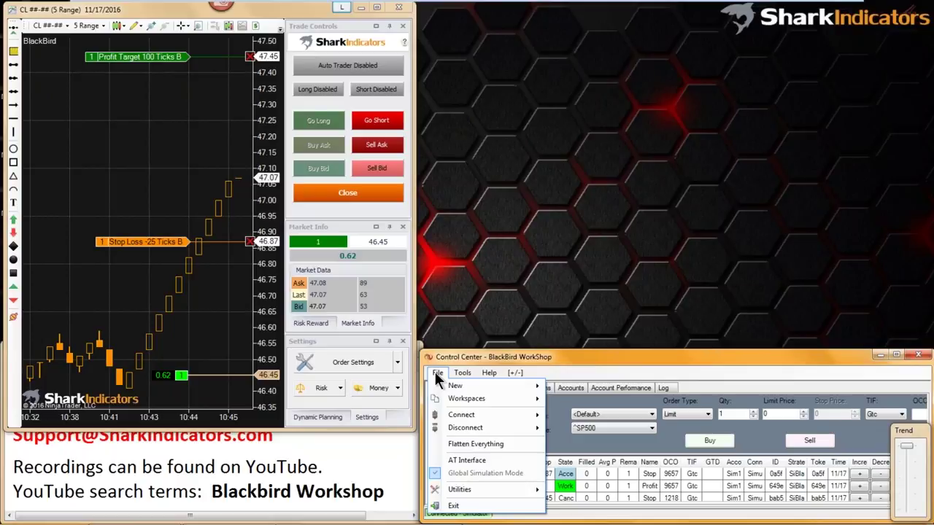
{"action": "mouse_move", "coordinate": [493, 389]}
{"action": "left_click", "coordinate": [576, 412]}
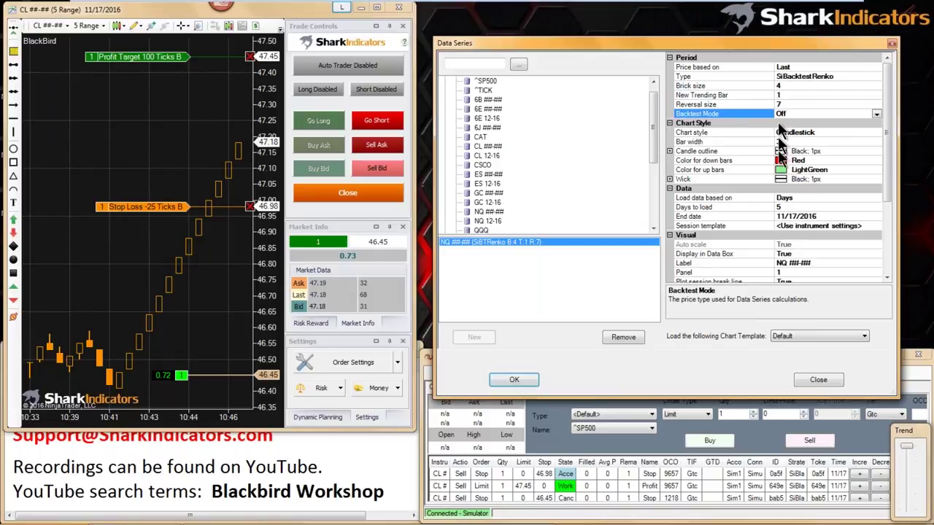
{"action": "left_click", "coordinate": [788, 207]}
{"action": "type", "text": "3"}
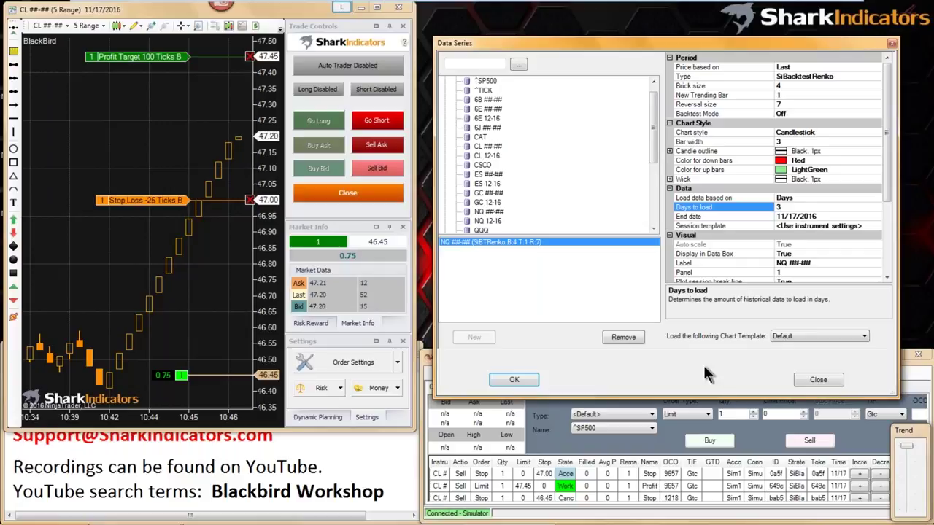
{"action": "left_click", "coordinate": [527, 380]}
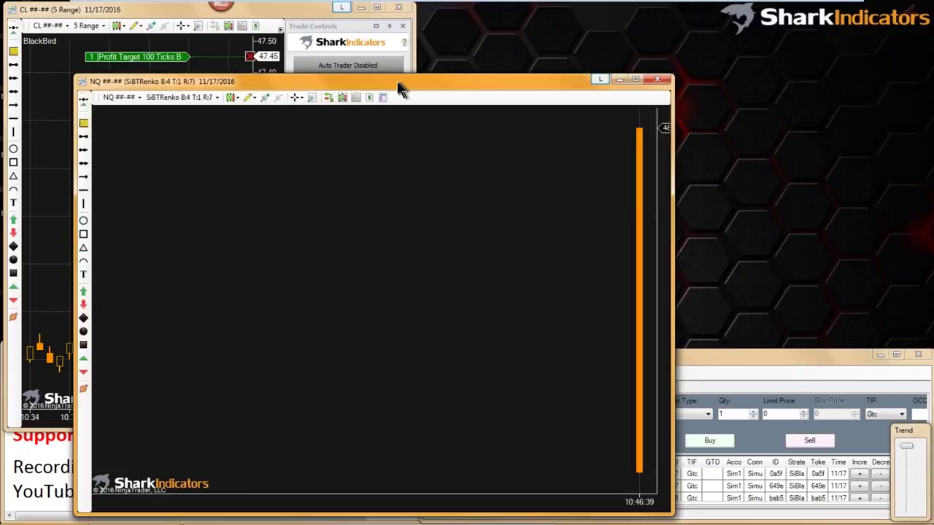
Place the new Renko chart beside the CL range chart and switch its instrument to CL ##-## Nymex.
{"action": "left_click_drag", "start_coordinate": [400, 87], "coordinate": [658, 16]}
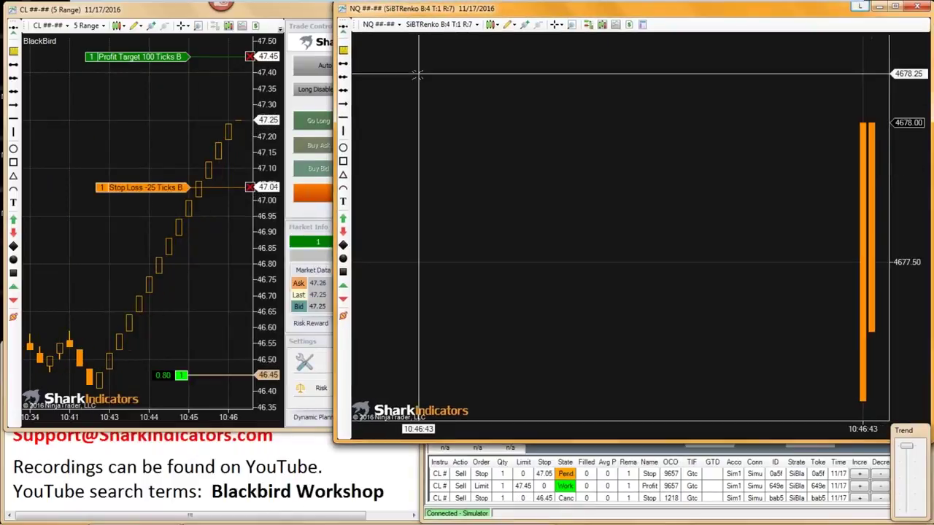
{"action": "left_click", "coordinate": [396, 26]}
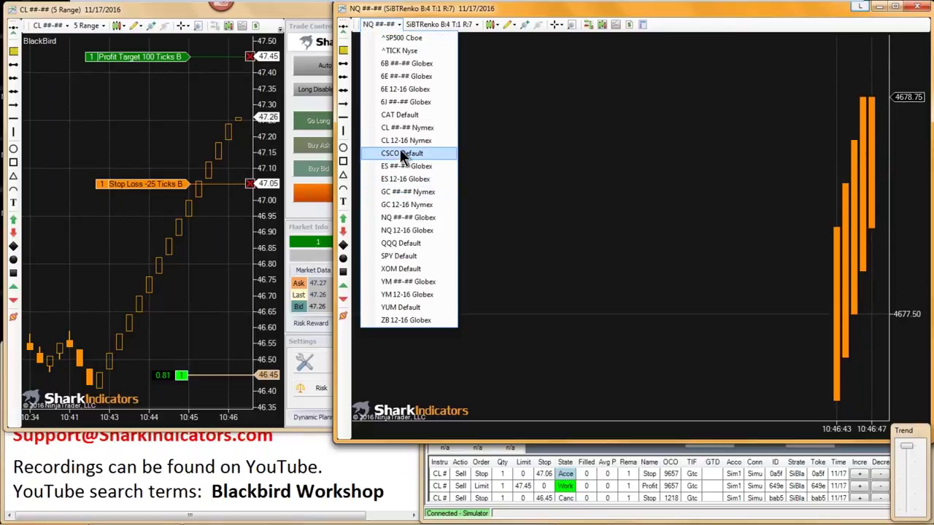
{"action": "left_click", "coordinate": [399, 128]}
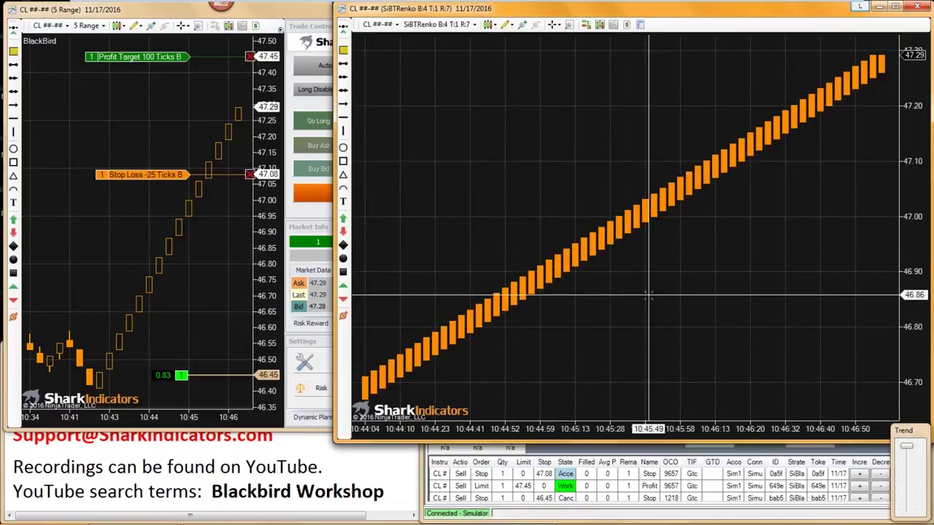
Turn on Backtest Mode in the data series of the CL SiBacktestRenko chart.
{"action": "scroll", "coordinate": [637, 420], "scroll_direction": "down", "scroll_amount": 3}
{"action": "scroll", "coordinate": [637, 420], "scroll_direction": "up", "scroll_amount": 3}
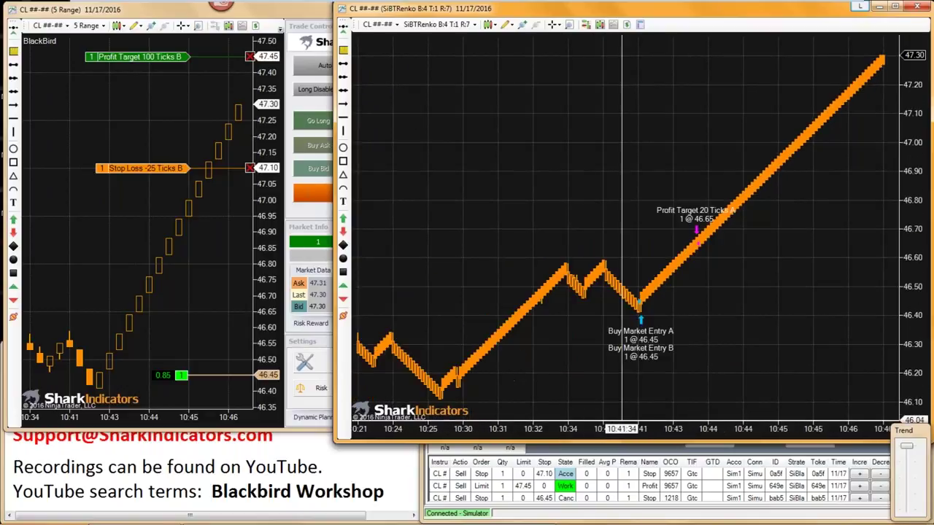
{"action": "left_click_drag", "start_coordinate": [546, 371], "coordinate": [622, 378]}
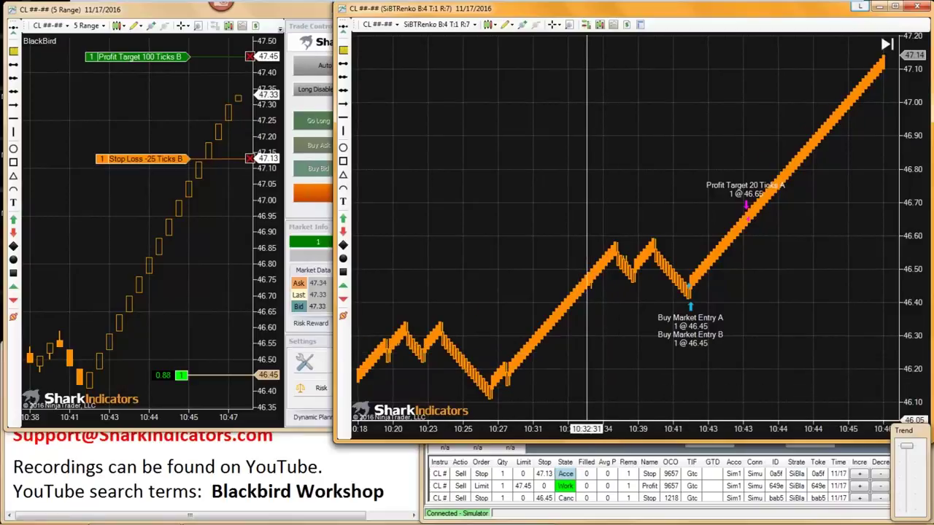
{"action": "left_click_drag", "start_coordinate": [560, 420], "coordinate": [544, 420]}
{"action": "left_click_drag", "start_coordinate": [500, 198], "coordinate": [539, 148]}
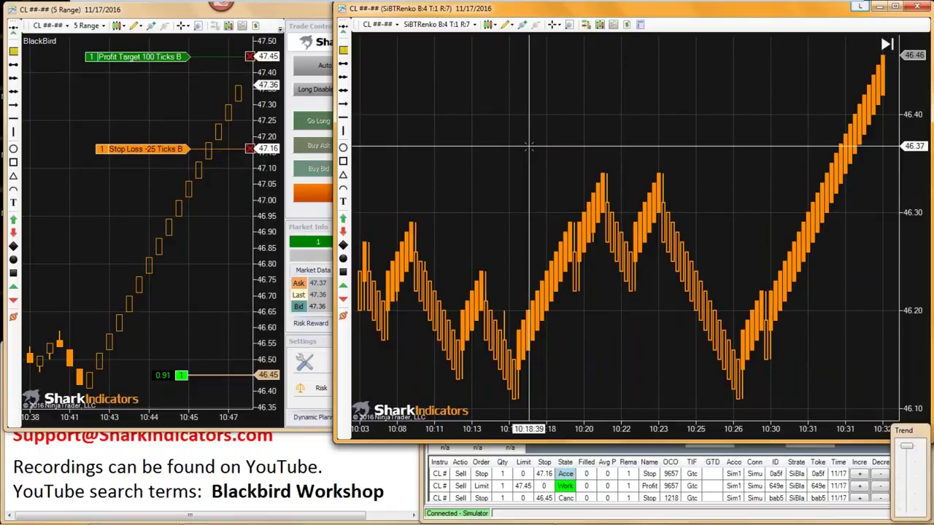
{"action": "double_click", "coordinate": [583, 217]}
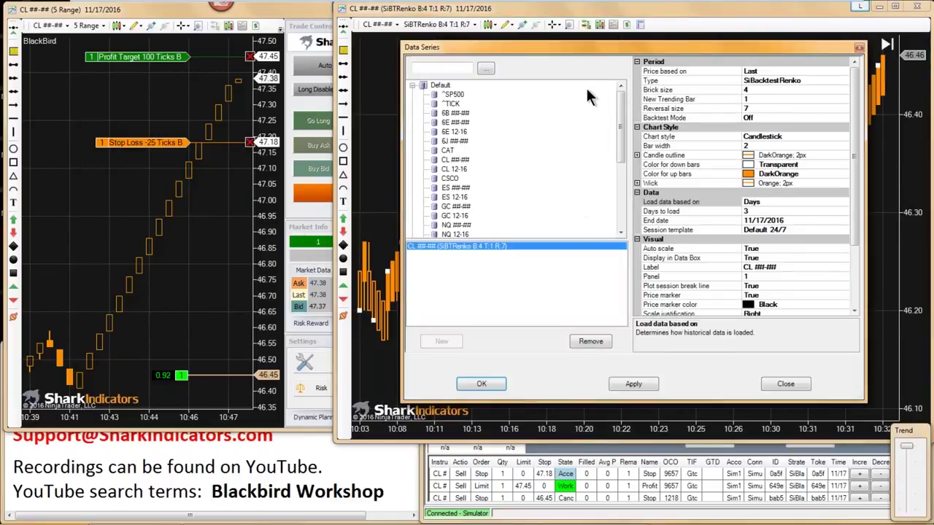
{"action": "left_click", "coordinate": [759, 117]}
{"action": "double_click", "coordinate": [759, 117]}
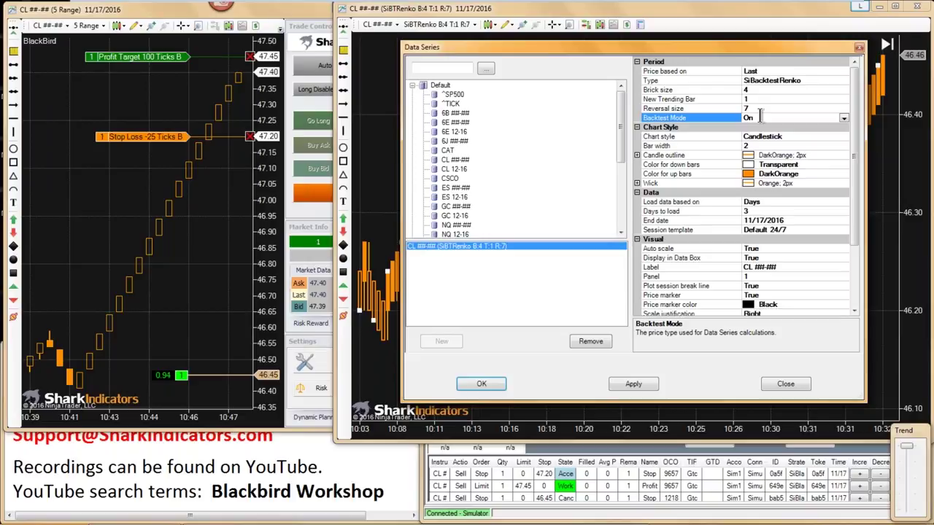
{"action": "left_click", "coordinate": [481, 383]}
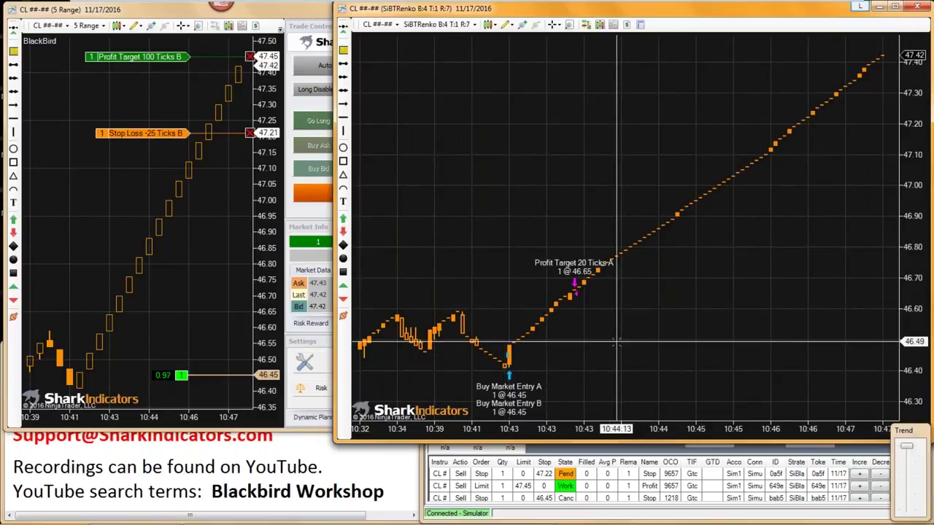
Return the simulated market trend to neutral and minimize the CL 5 Range chart.
{"action": "left_click_drag", "start_coordinate": [581, 429], "coordinate": [423, 429]}
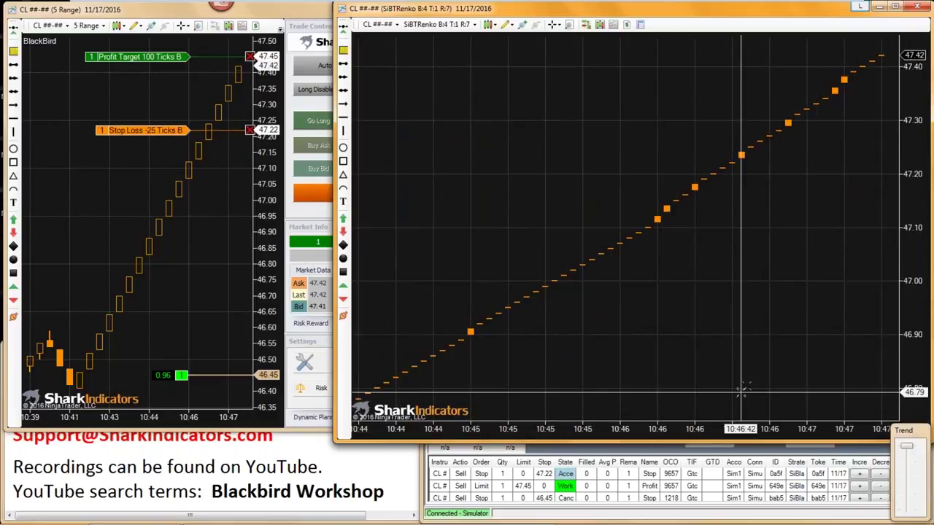
{"action": "scroll", "coordinate": [566, 328], "scroll_direction": "up", "scroll_amount": 3}
{"action": "scroll", "coordinate": [721, 332], "scroll_direction": "up", "scroll_amount": 5}
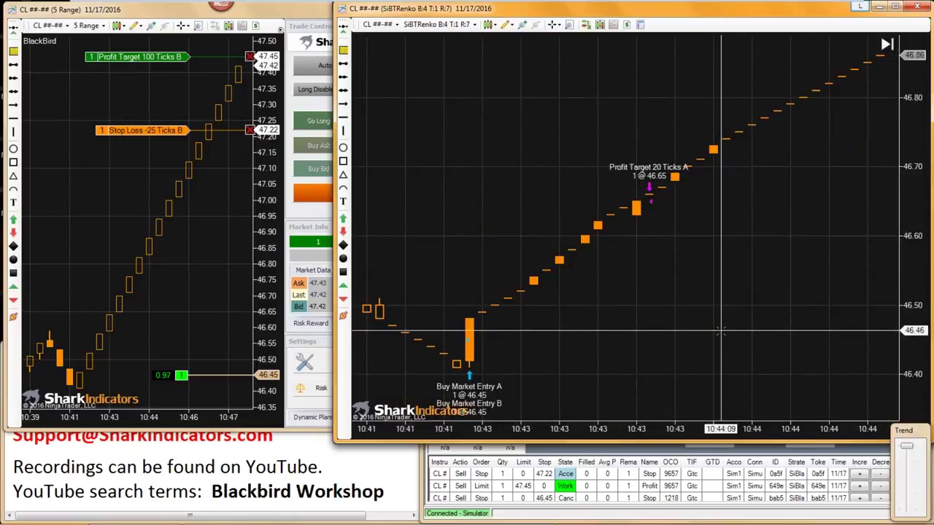
{"action": "scroll", "coordinate": [721, 331], "scroll_direction": "up", "scroll_amount": 10}
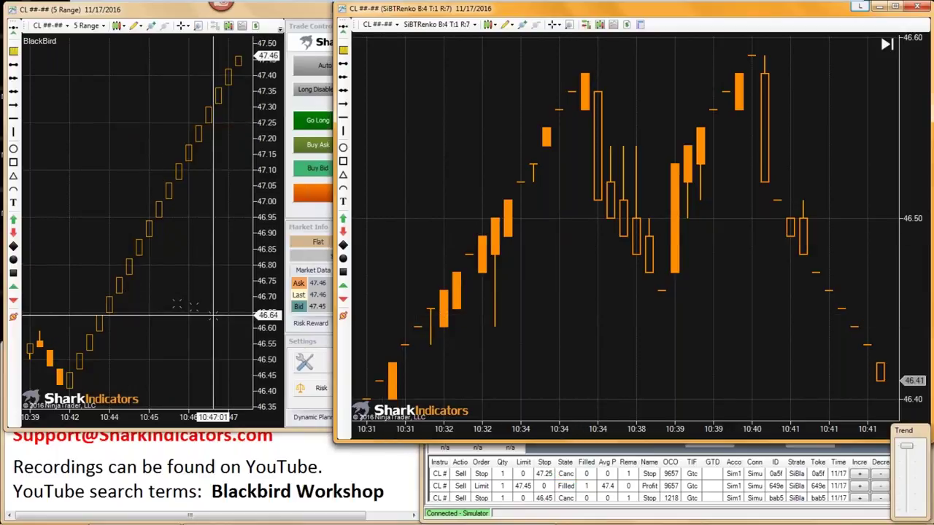
{"action": "left_click", "coordinate": [910, 501]}
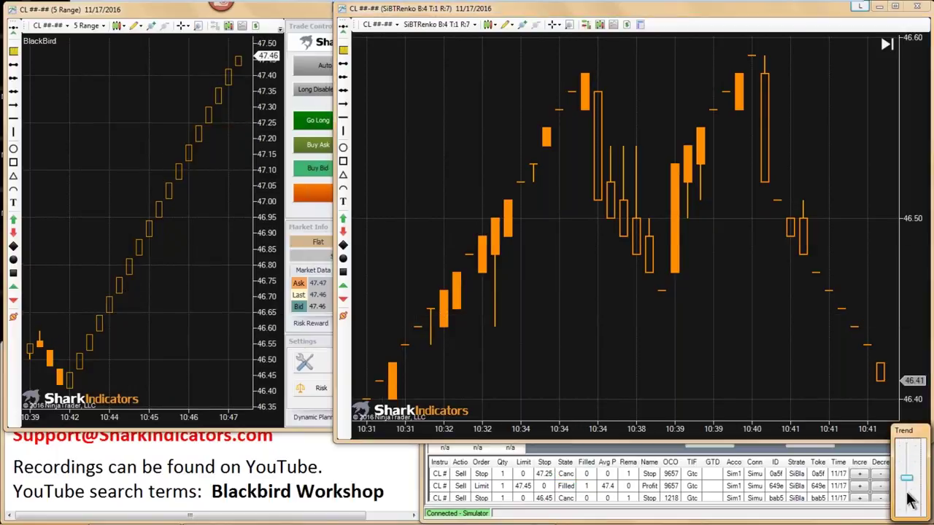
{"action": "left_click", "coordinate": [203, 248]}
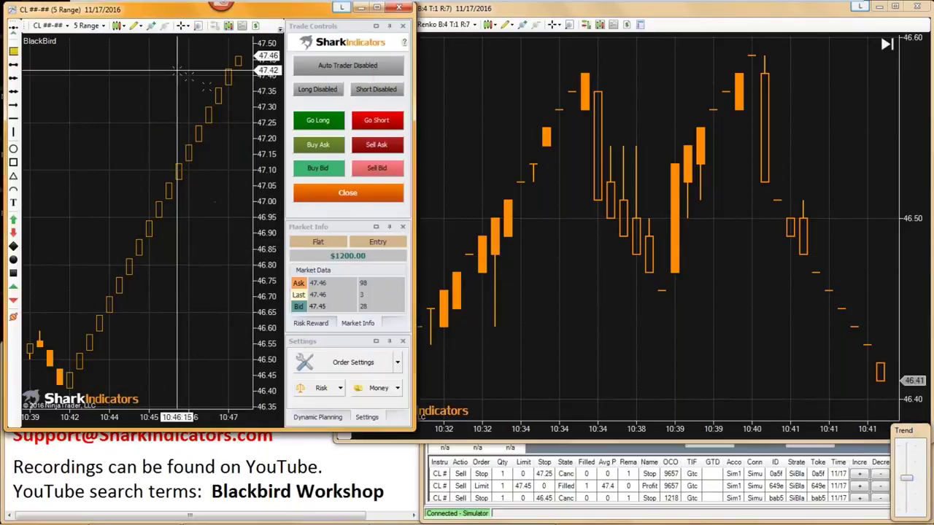
{"action": "left_click", "coordinate": [361, 11]}
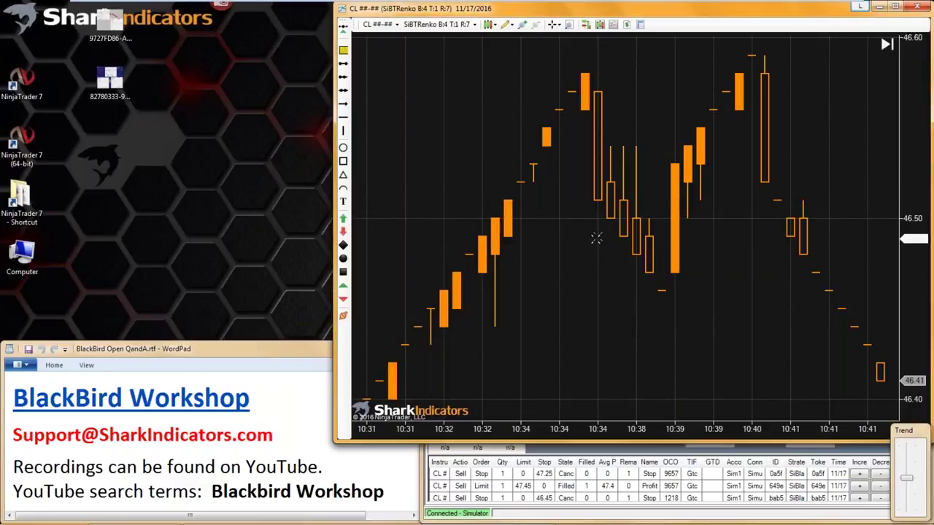
Mark the tall rising Renko bar near 10:39 with two arrow lines, one at its base and one at its middle.
{"action": "left_click", "coordinate": [344, 107]}
{"action": "left_click", "coordinate": [559, 231]}
{"action": "left_click", "coordinate": [520, 183]}
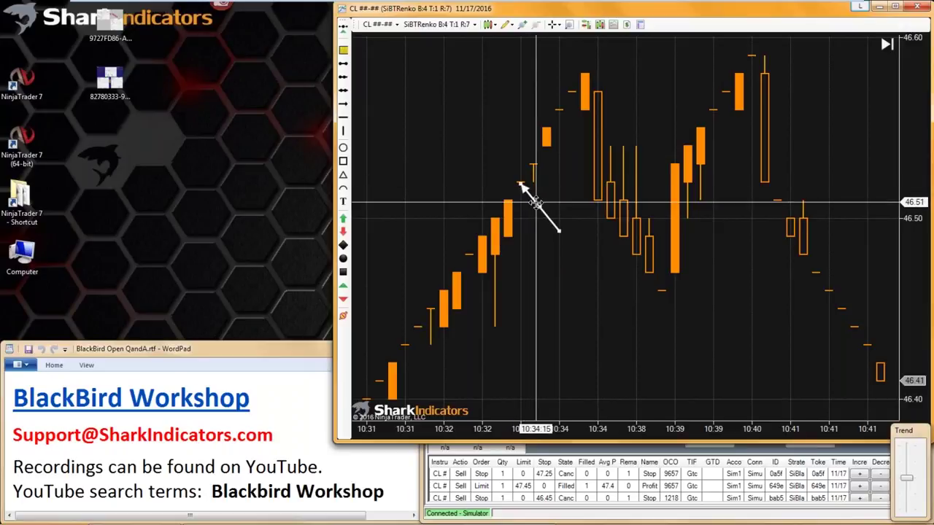
{"action": "left_click", "coordinate": [343, 106]}
{"action": "left_click", "coordinate": [533, 260]}
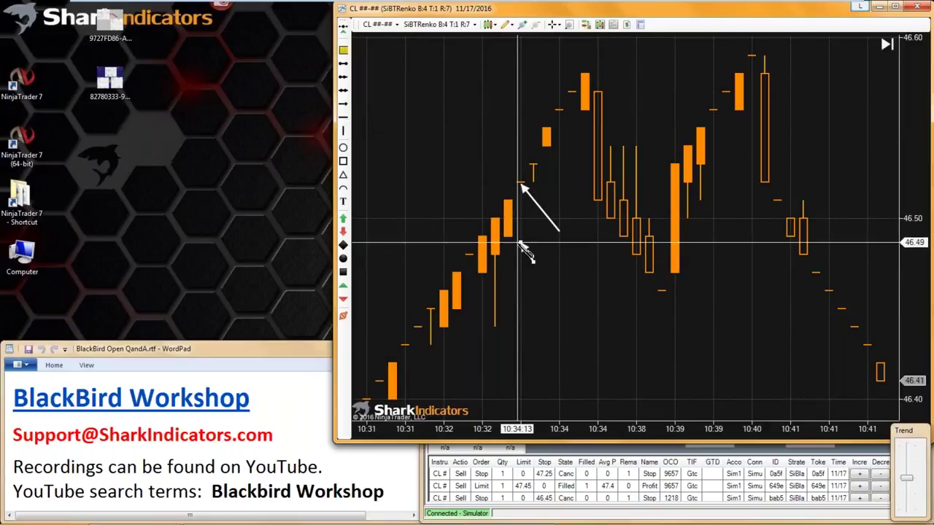
{"action": "left_click", "coordinate": [510, 241]}
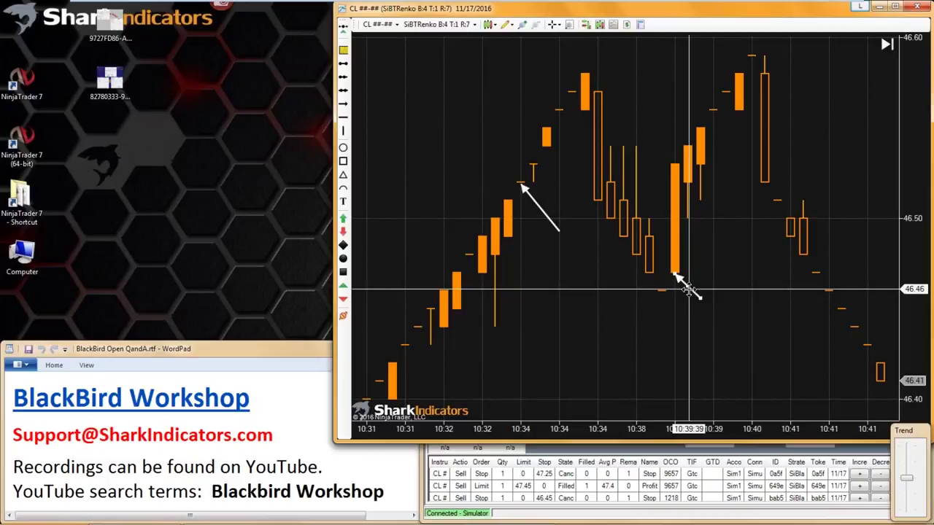
{"action": "mouse_move", "coordinate": [537, 202]}
{"action": "left_mouse_down"}
{"action": "mouse_move", "coordinate": [690, 217]}
{"action": "mouse_move", "coordinate": [693, 236]}
{"action": "mouse_move", "coordinate": [690, 208]}
{"action": "mouse_move", "coordinate": [691, 237]}
{"action": "left_mouse_up"}
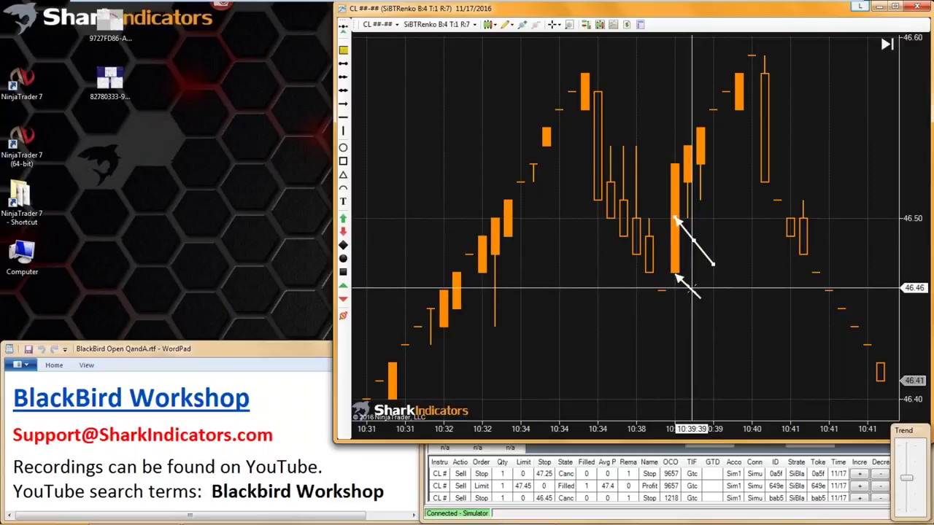
Add the SiBlackBird strategy to the strategies of the CL Renko chart.
{"action": "scroll", "coordinate": [692, 288], "scroll_direction": "down", "scroll_amount": 10}
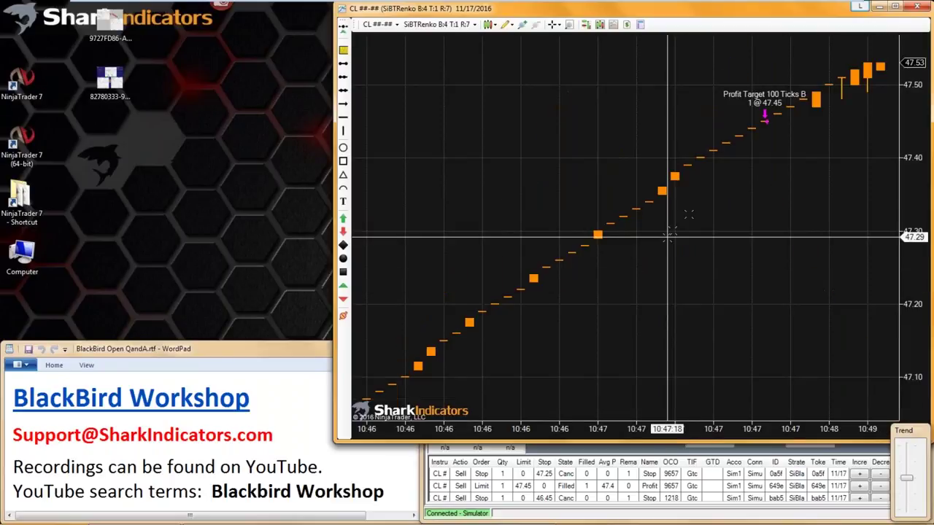
{"action": "right_click", "coordinate": [423, 135]}
{"action": "left_click", "coordinate": [458, 199]}
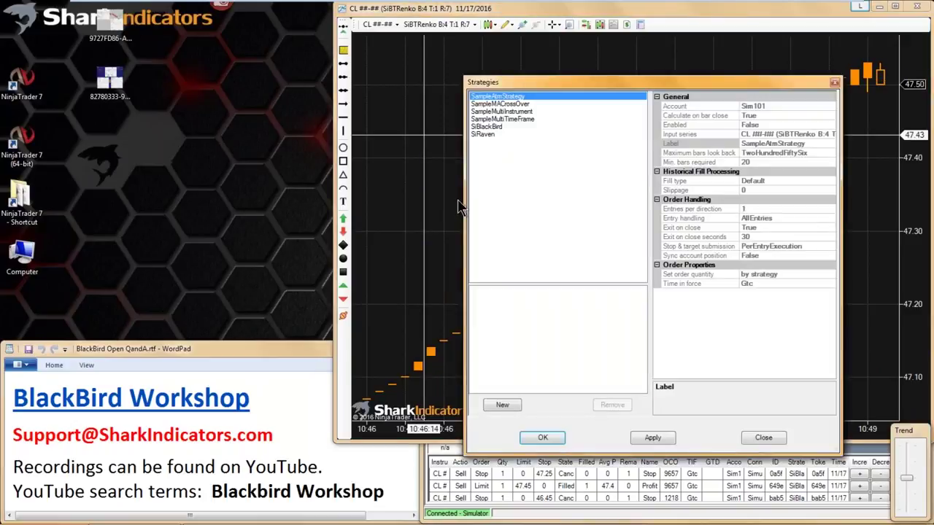
{"action": "left_click_drag", "start_coordinate": [576, 77], "coordinate": [498, 82]}
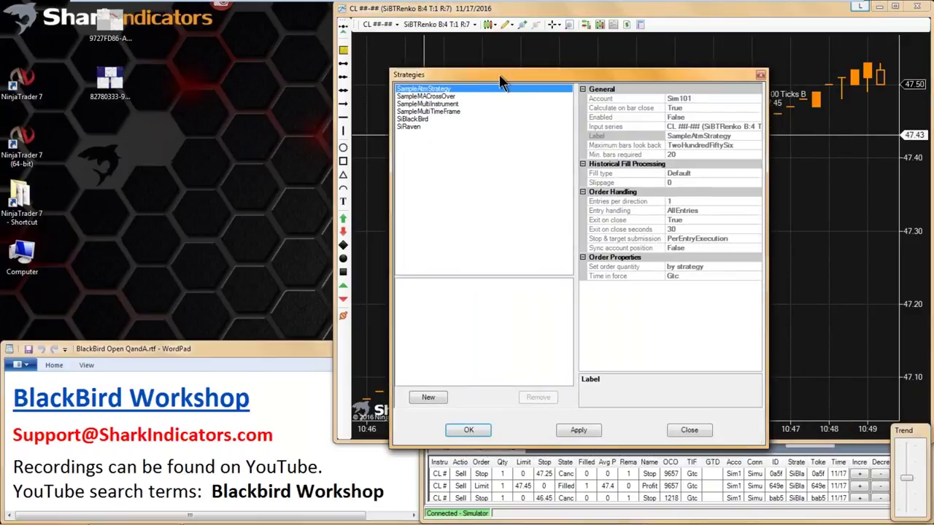
{"action": "double_click", "coordinate": [411, 120]}
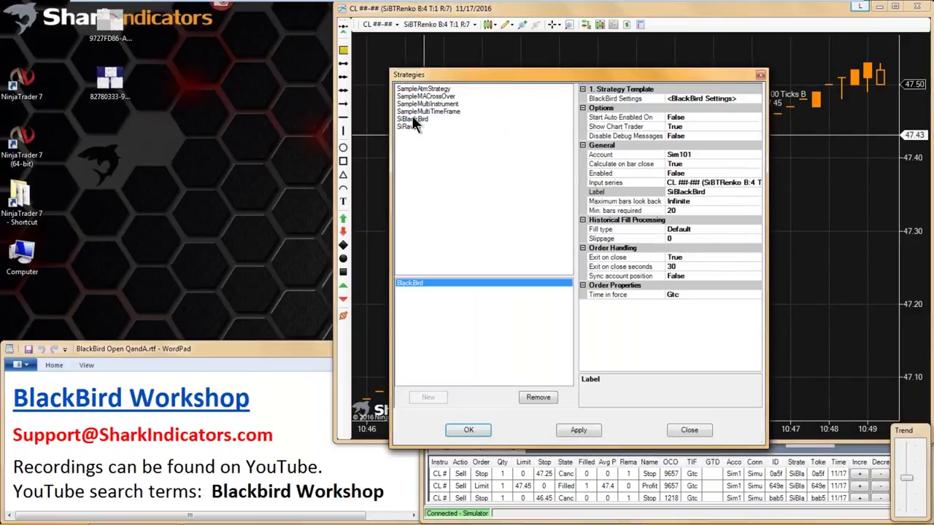
Set Start Auto Enabled On and Enabled to True for BlackBird, keep Backtest Mode True, and apply the strategy to the chart.
{"action": "left_click", "coordinate": [693, 116]}
{"action": "double_click", "coordinate": [693, 117]}
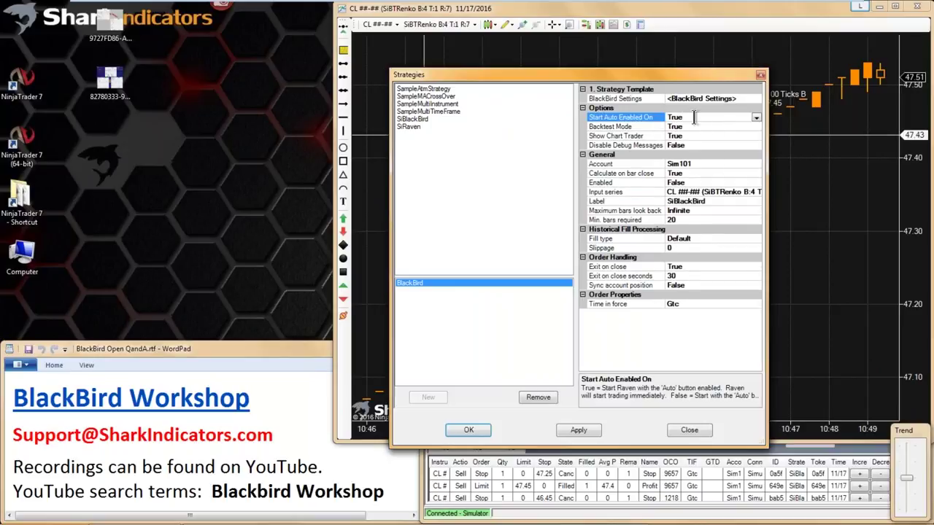
{"action": "left_click", "coordinate": [604, 126]}
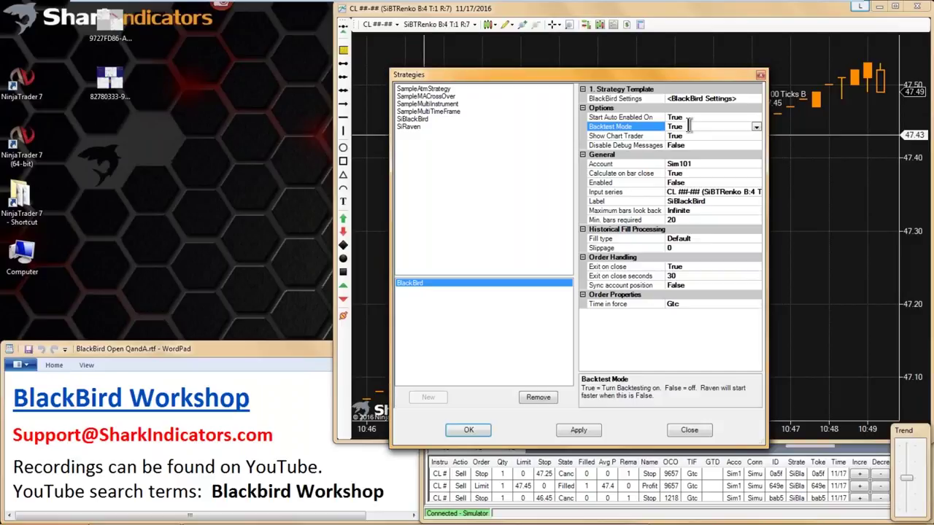
{"action": "left_click", "coordinate": [690, 181]}
{"action": "double_click", "coordinate": [690, 182]}
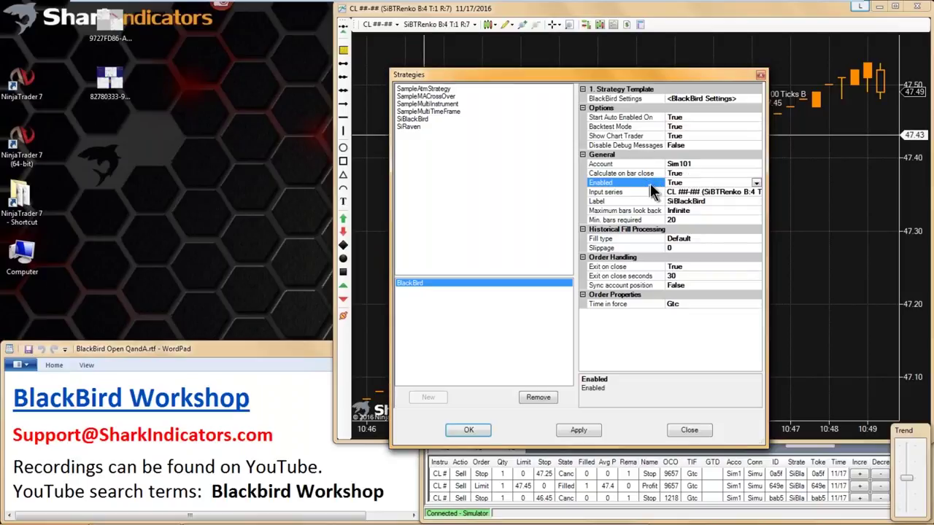
{"action": "left_click", "coordinate": [472, 431]}
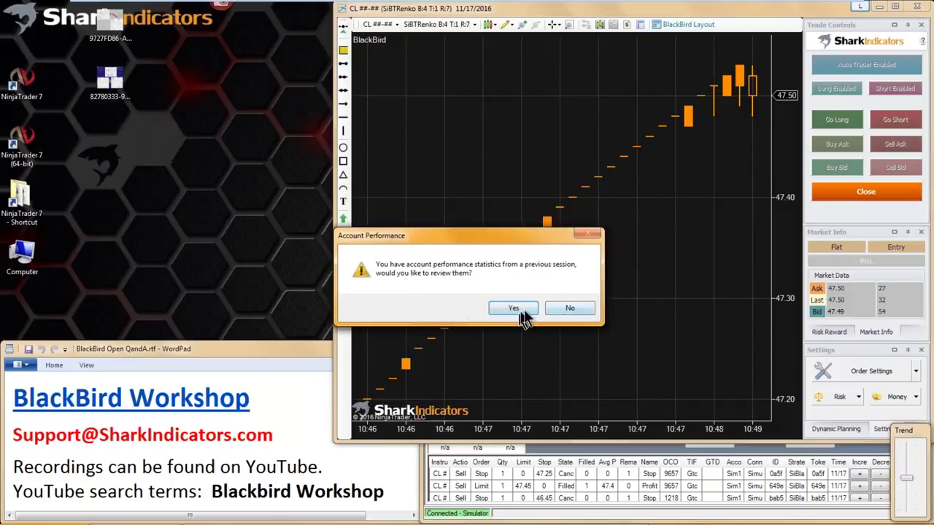
Review the account performance statistics from the previous session and reset them all.
{"action": "left_click", "coordinate": [520, 308]}
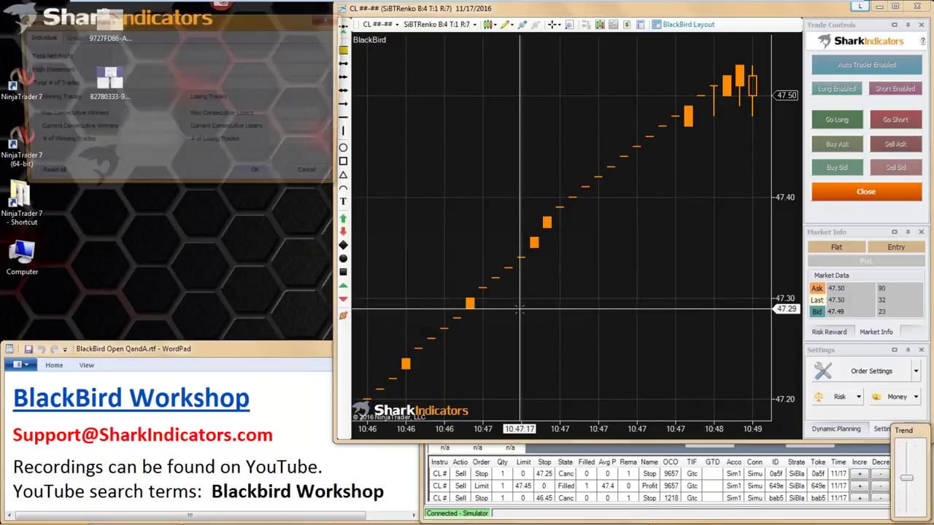
{"action": "left_click", "coordinate": [42, 177]}
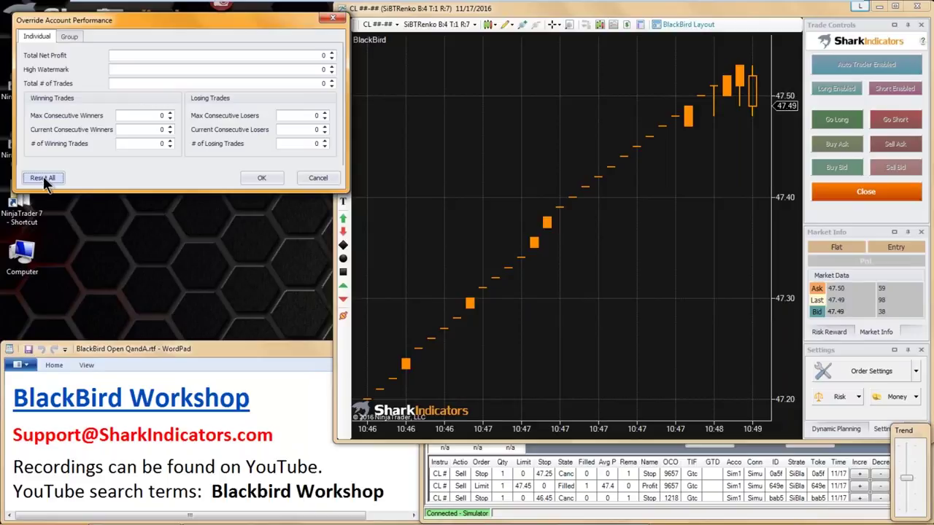
{"action": "left_click", "coordinate": [262, 178]}
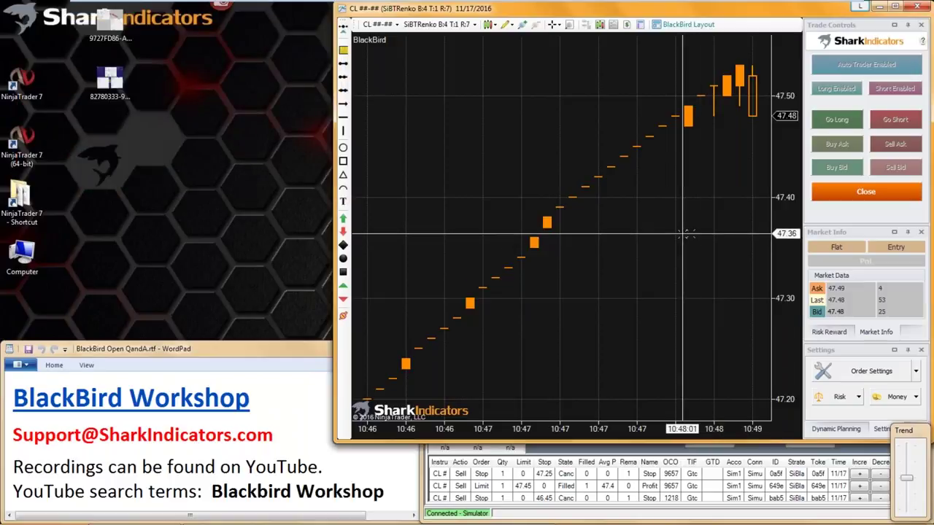
Open BlackBird's order settings for the Renko chart and add a BloodHound signal.
{"action": "left_click", "coordinate": [871, 372]}
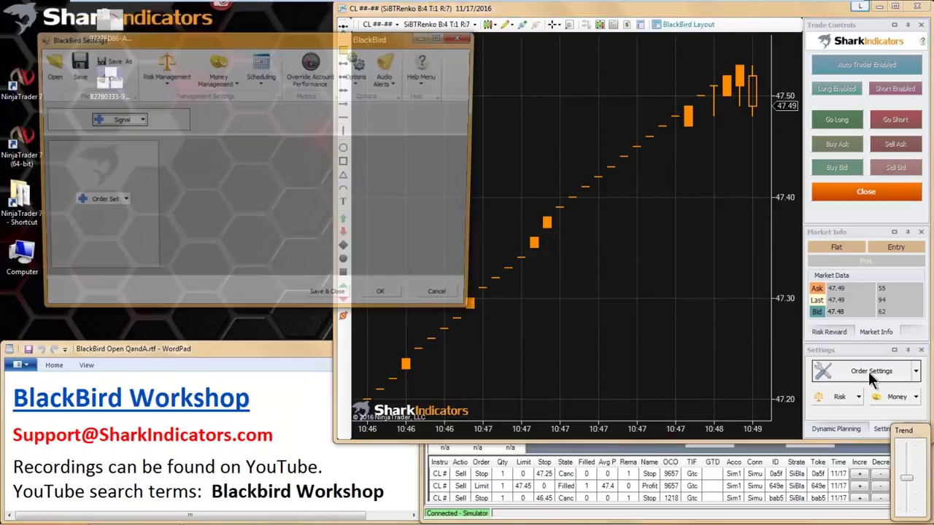
{"action": "left_click_drag", "start_coordinate": [178, 45], "coordinate": [223, 47]}
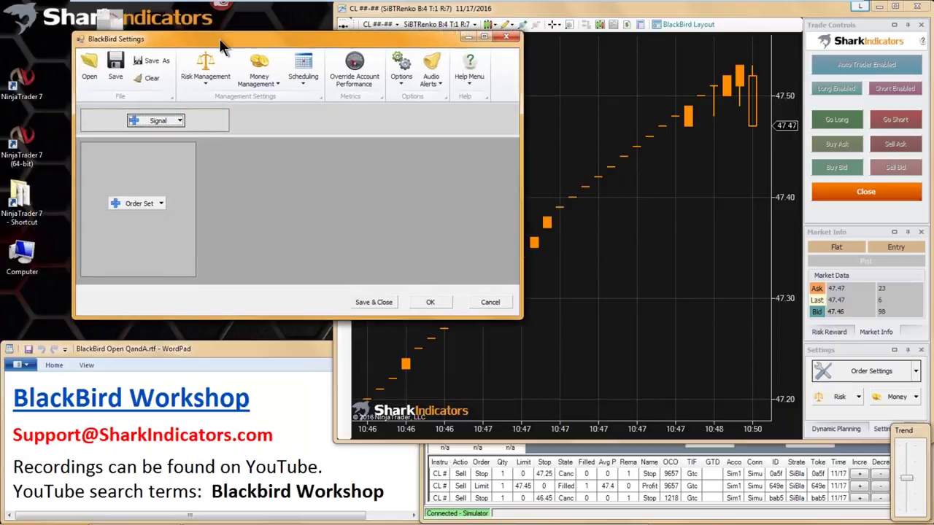
{"action": "left_click", "coordinate": [177, 121]}
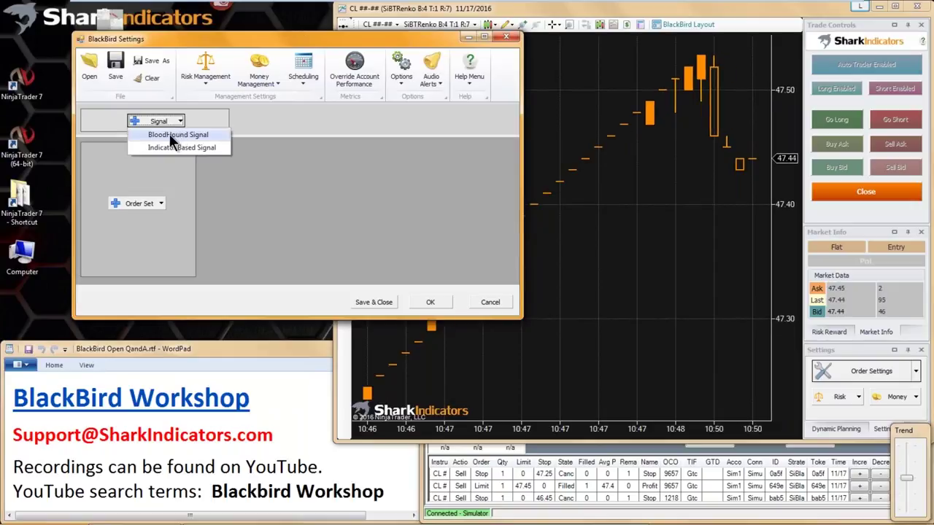
{"action": "left_click", "coordinate": [172, 136]}
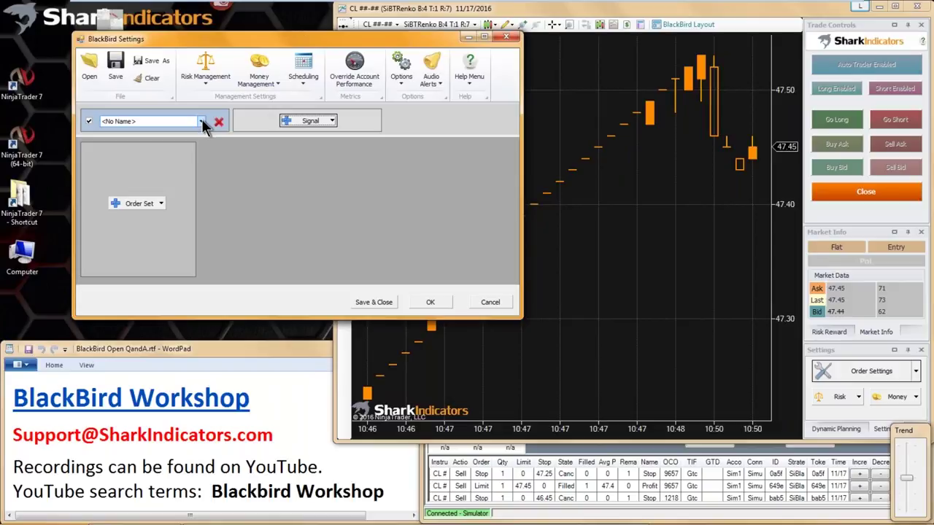
Load XO-TEST2.bht as the template file for the unnamed signal.
{"action": "left_click", "coordinate": [202, 121]}
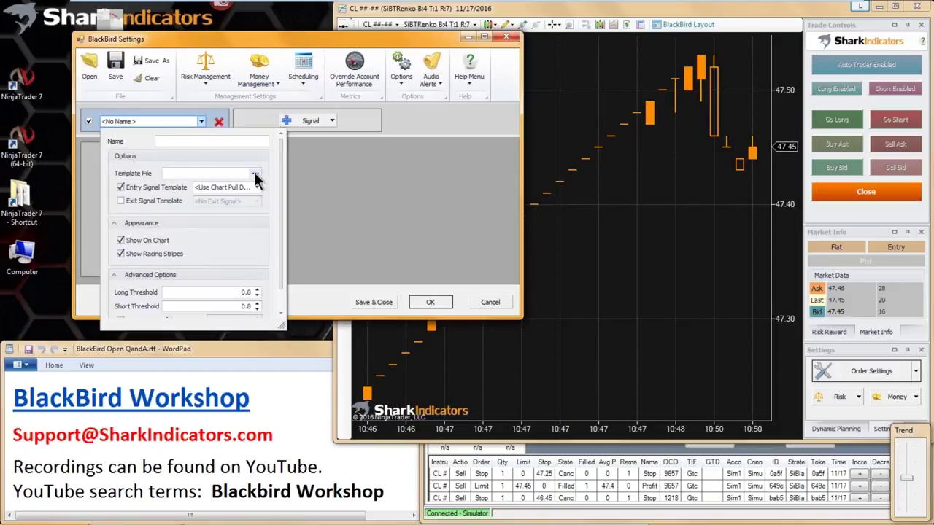
{"action": "left_click", "coordinate": [255, 176]}
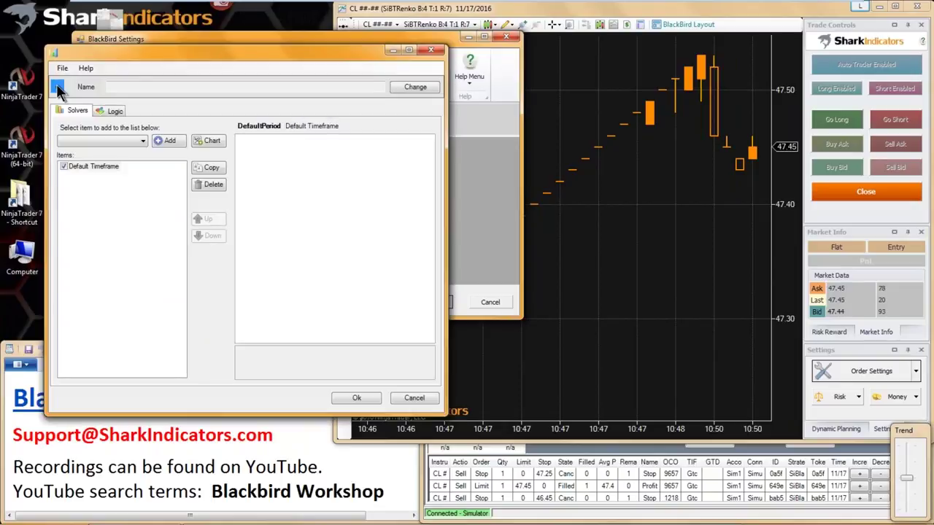
{"action": "left_click", "coordinate": [62, 68]}
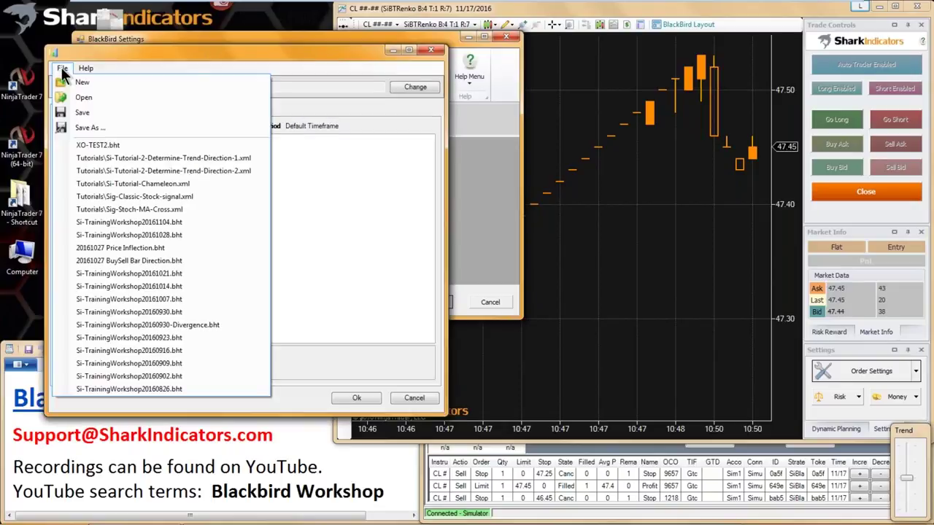
{"action": "left_click", "coordinate": [97, 145]}
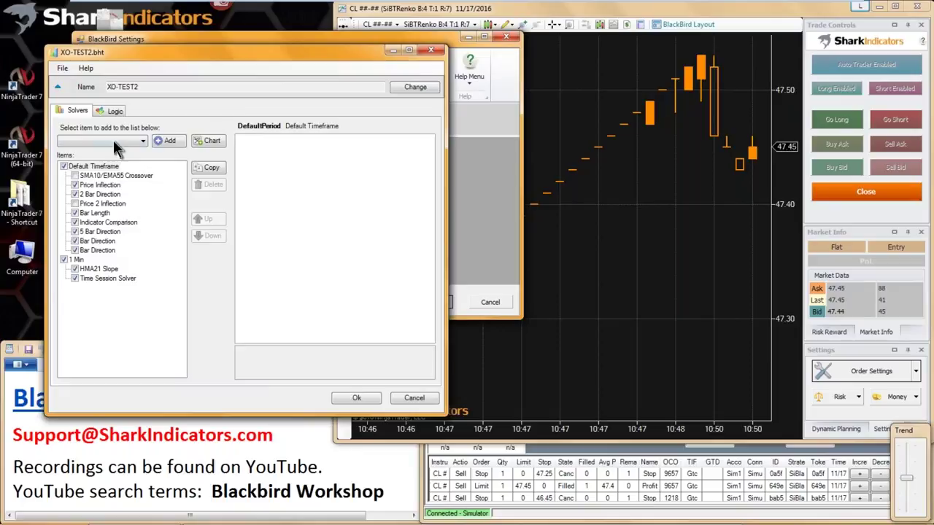
Examine the Price Inf logic in the XO-TEST2 template.
{"action": "left_click", "coordinate": [115, 112]}
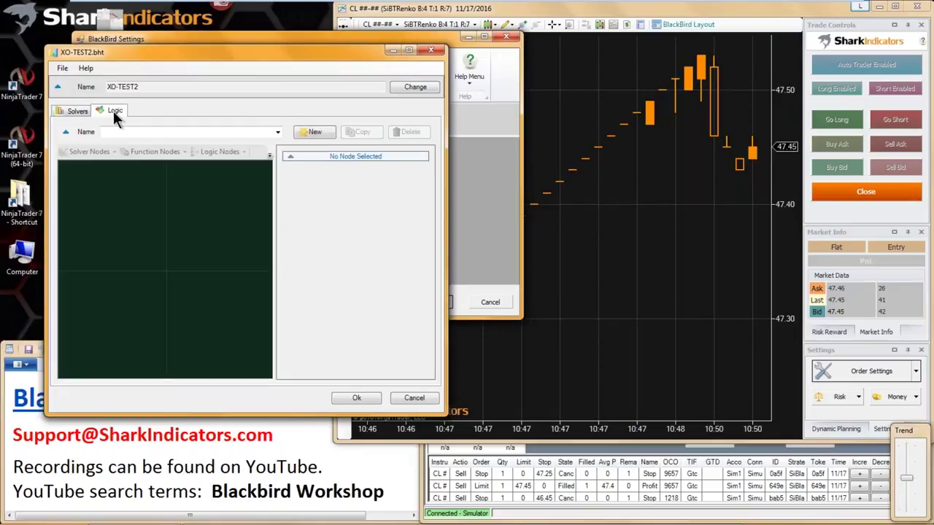
{"action": "left_click", "coordinate": [275, 132]}
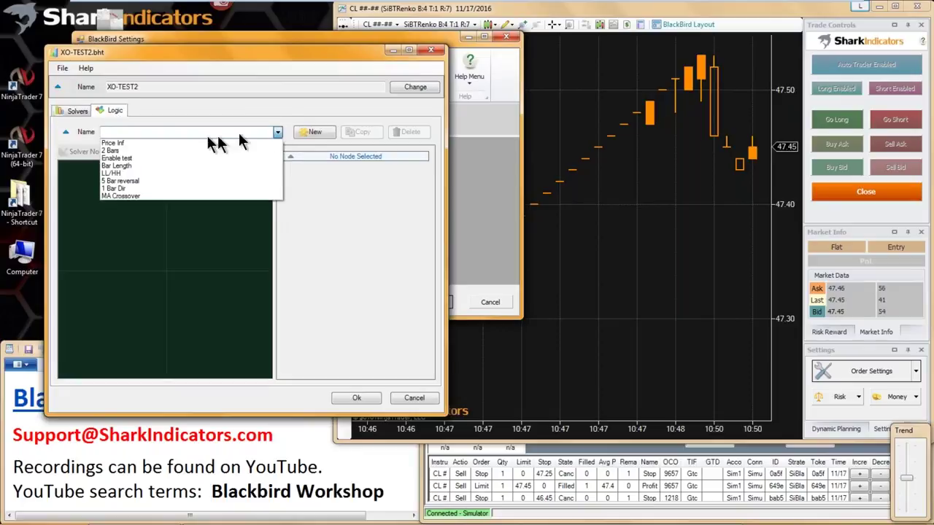
{"action": "left_click", "coordinate": [116, 143]}
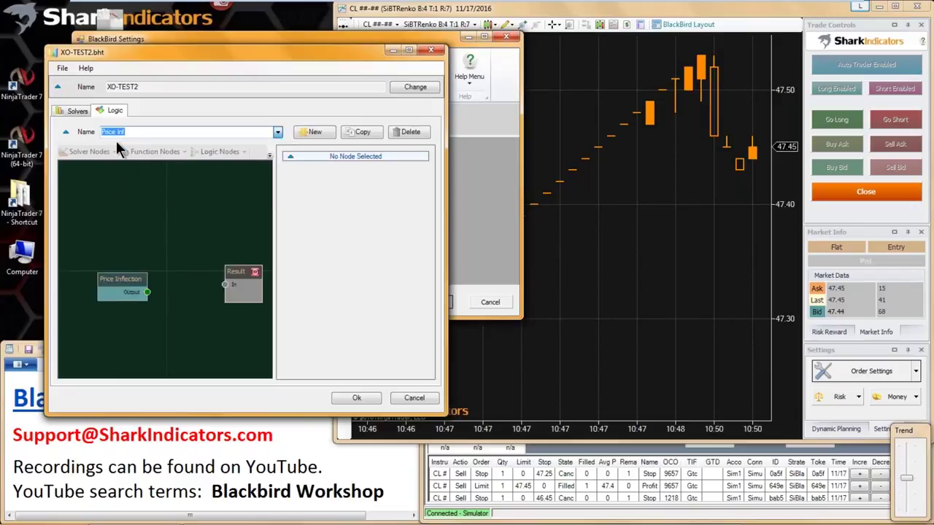
{"action": "left_click", "coordinate": [101, 272]}
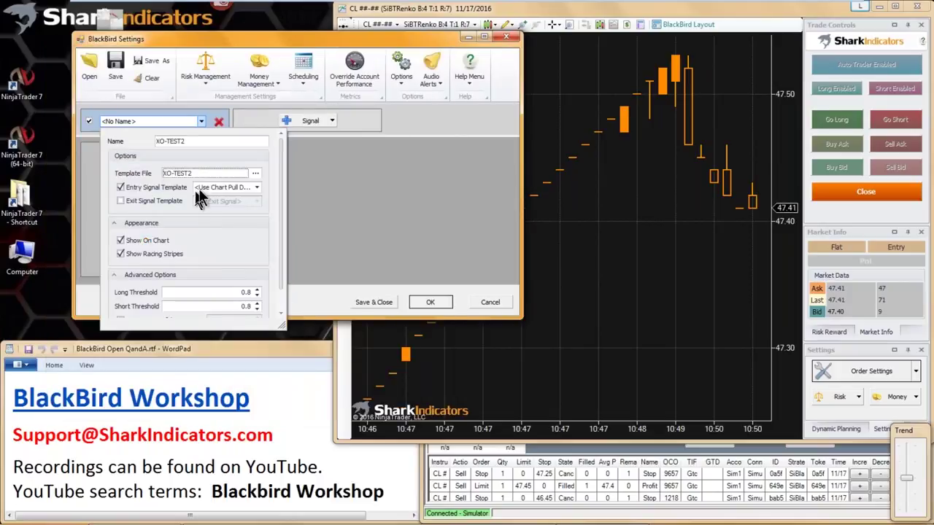
Set the signal's entry signal template to Price Inf.
{"action": "left_click", "coordinate": [257, 187]}
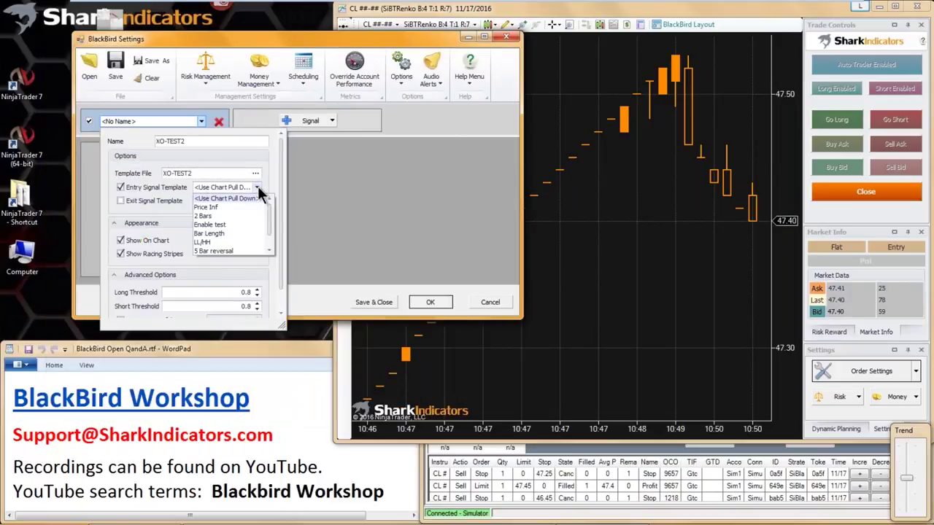
{"action": "left_click", "coordinate": [202, 207]}
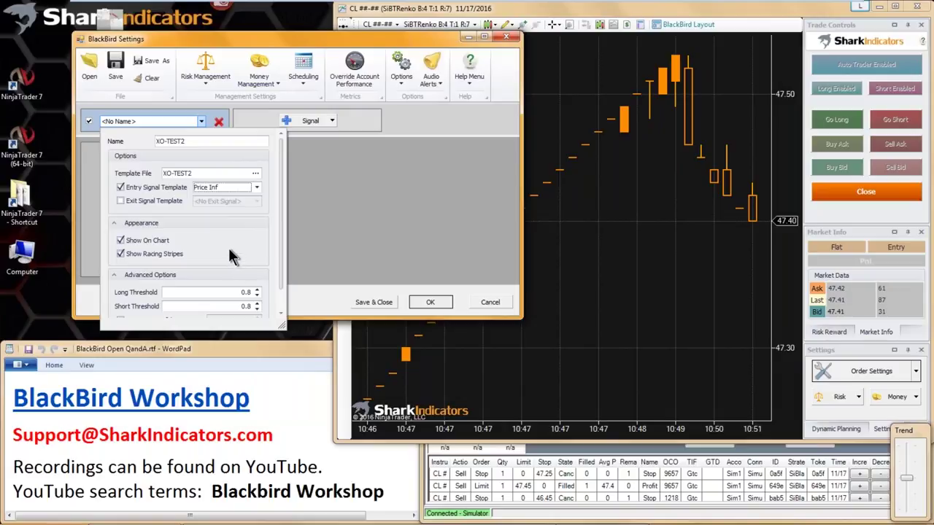
{"action": "left_click", "coordinate": [139, 201]}
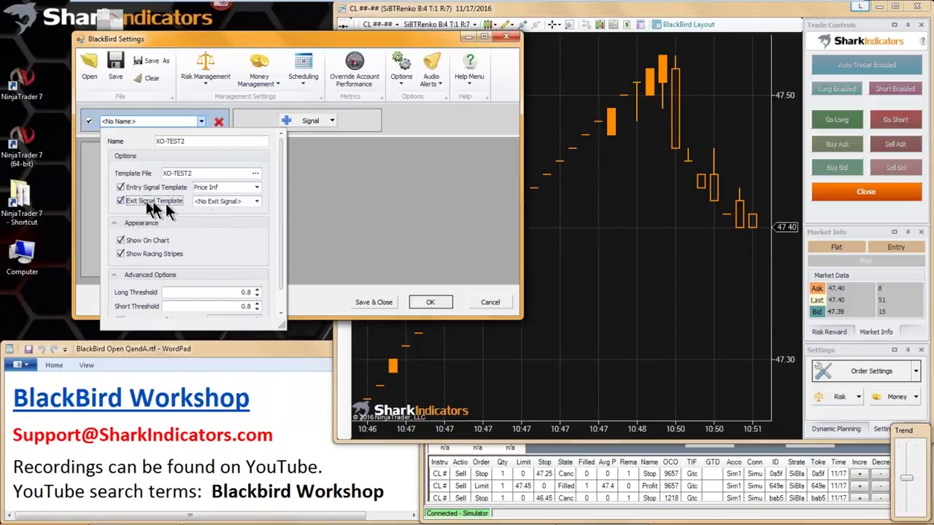
{"action": "left_click", "coordinate": [255, 203]}
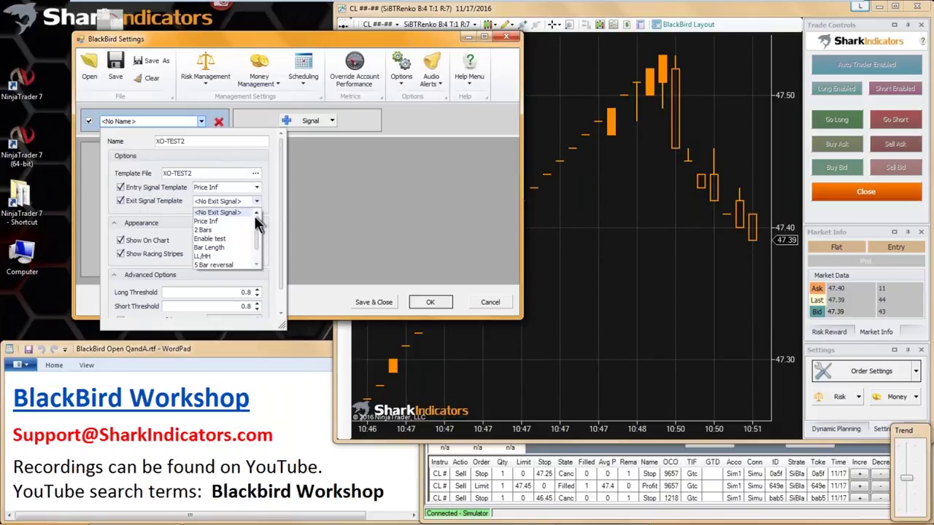
{"action": "left_click", "coordinate": [119, 200]}
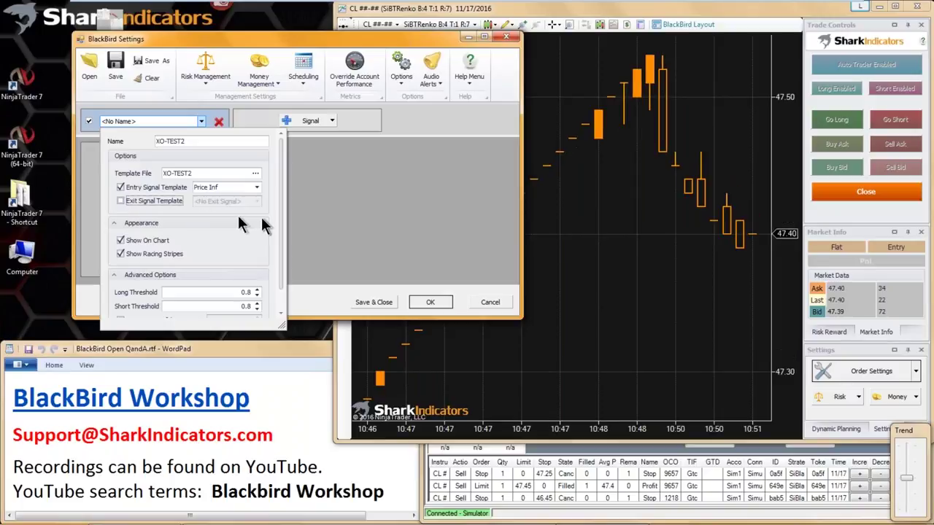
Close the signal options and add an order set with a Market Entry under XO-TEST2.
{"action": "left_click", "coordinate": [310, 221]}
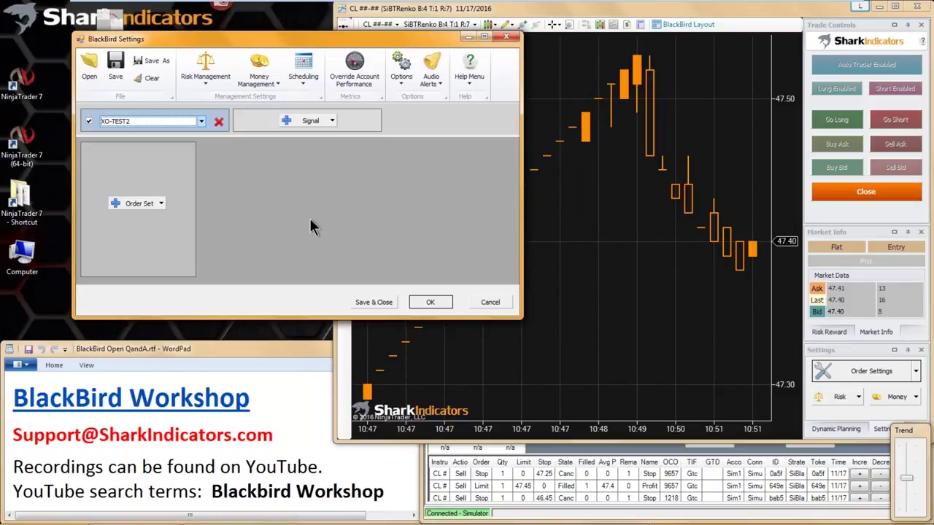
{"action": "left_click", "coordinate": [143, 203]}
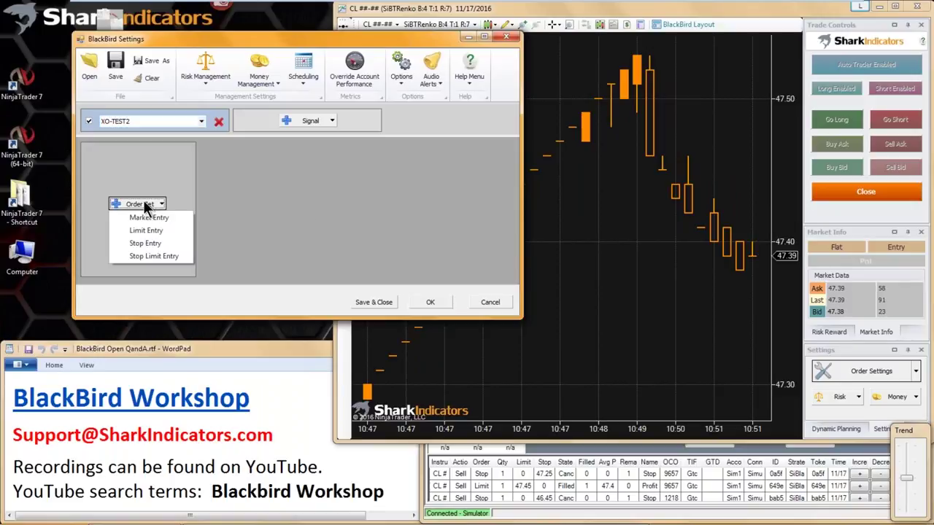
{"action": "left_click", "coordinate": [147, 218]}
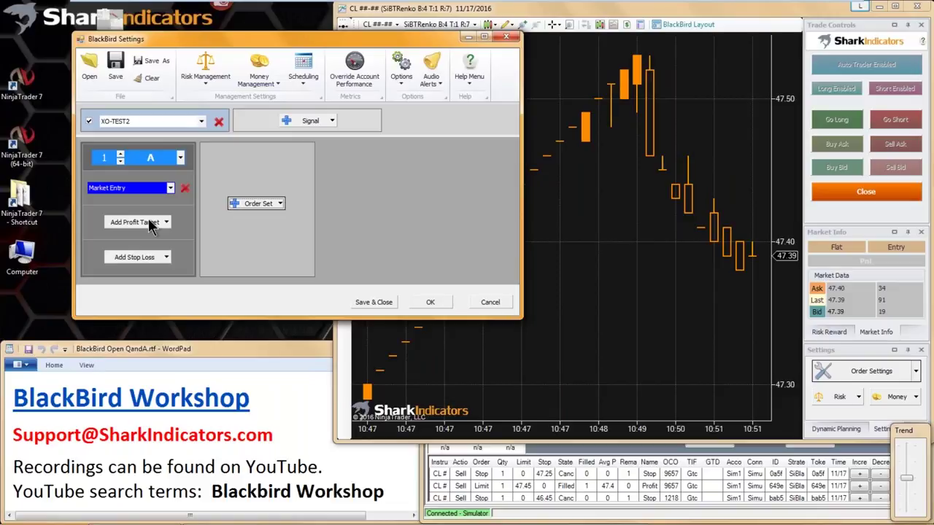
Add a trailing Parabolic SAR stop loss to the Market Entry order set.
{"action": "left_click", "coordinate": [139, 257]}
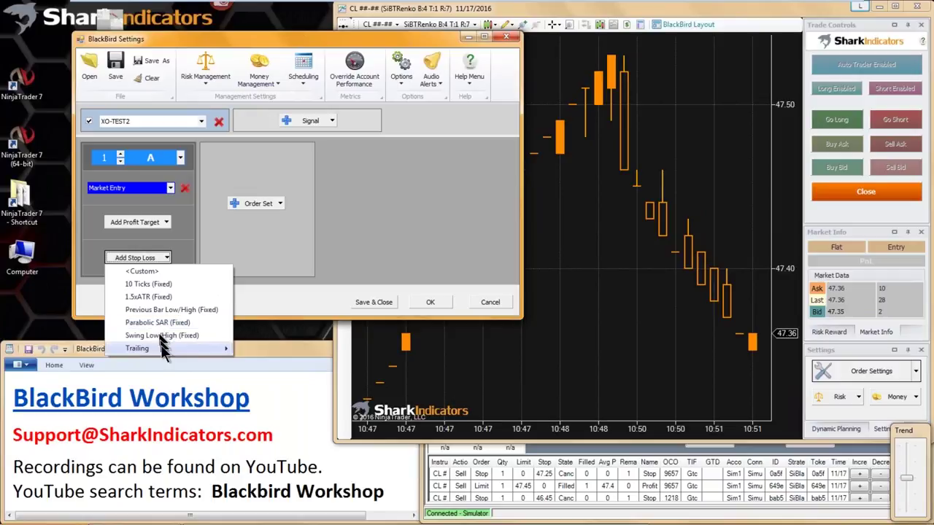
{"action": "mouse_move", "coordinate": [197, 348]}
{"action": "left_click", "coordinate": [274, 386]}
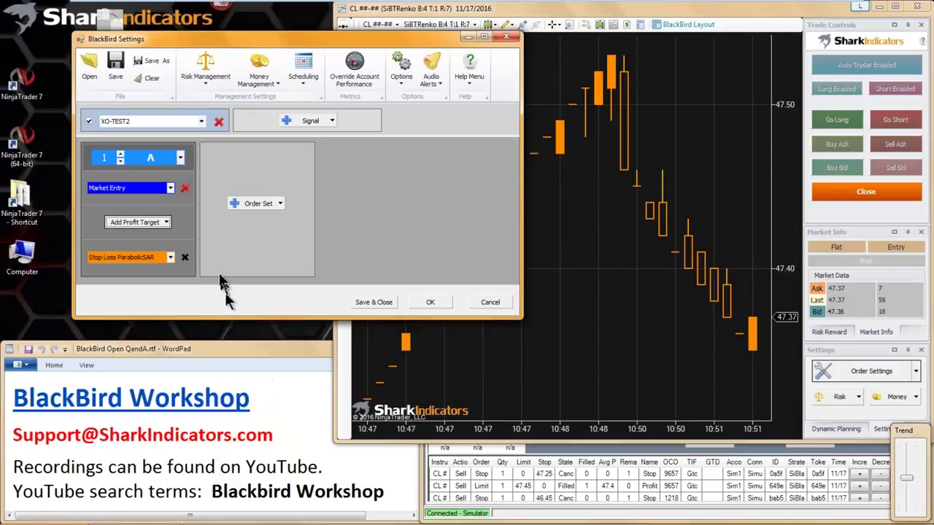
Review the stop loss's trailing actions, initial placement and Parabolic SAR indicator parameters, and accept the BlackBird settings.
{"action": "left_click", "coordinate": [127, 257]}
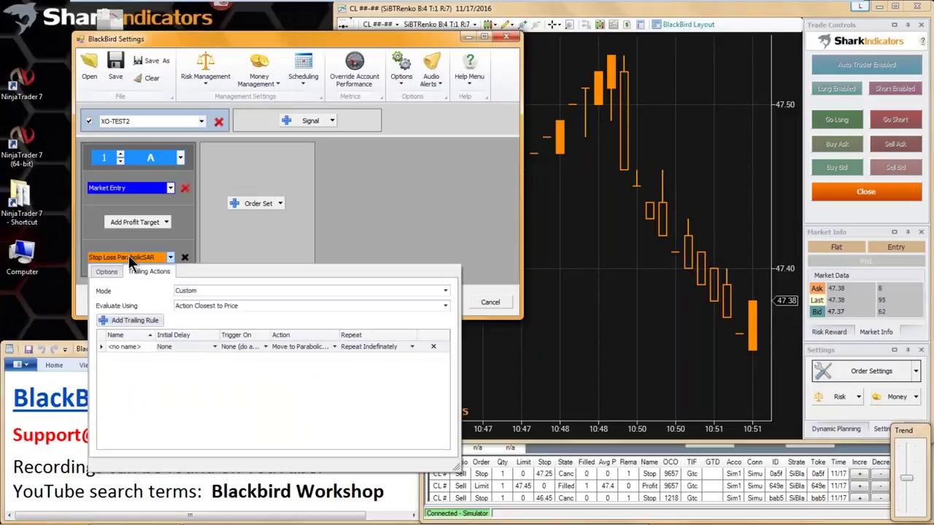
{"action": "left_click", "coordinate": [123, 270]}
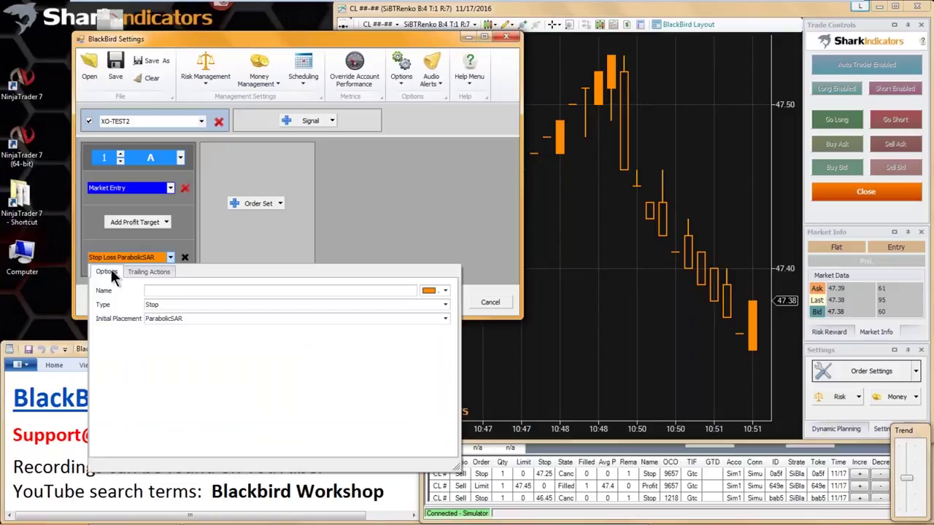
{"action": "left_click", "coordinate": [202, 318]}
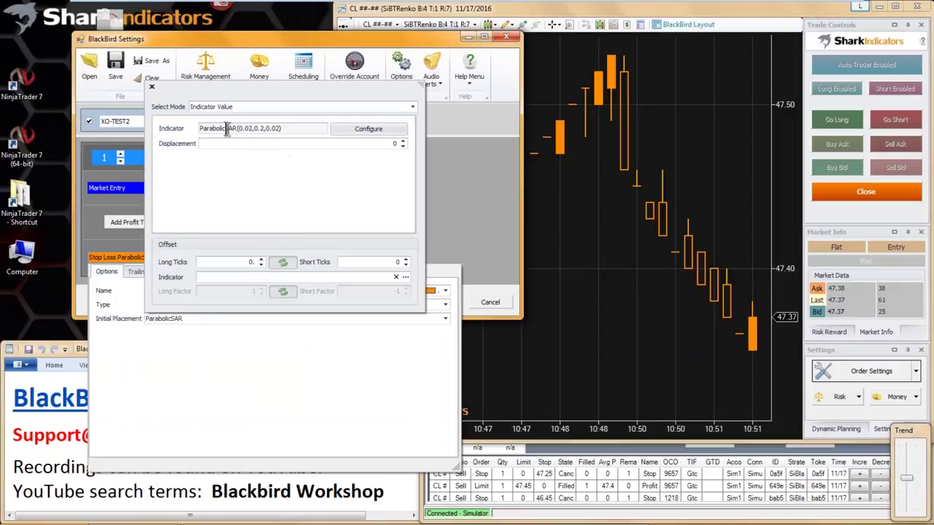
{"action": "left_click", "coordinate": [341, 127]}
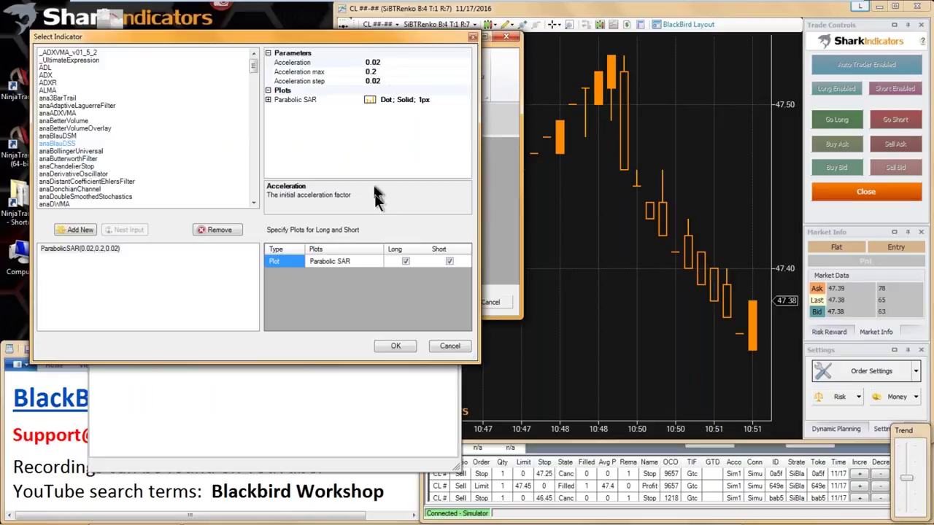
{"action": "left_click", "coordinate": [446, 346]}
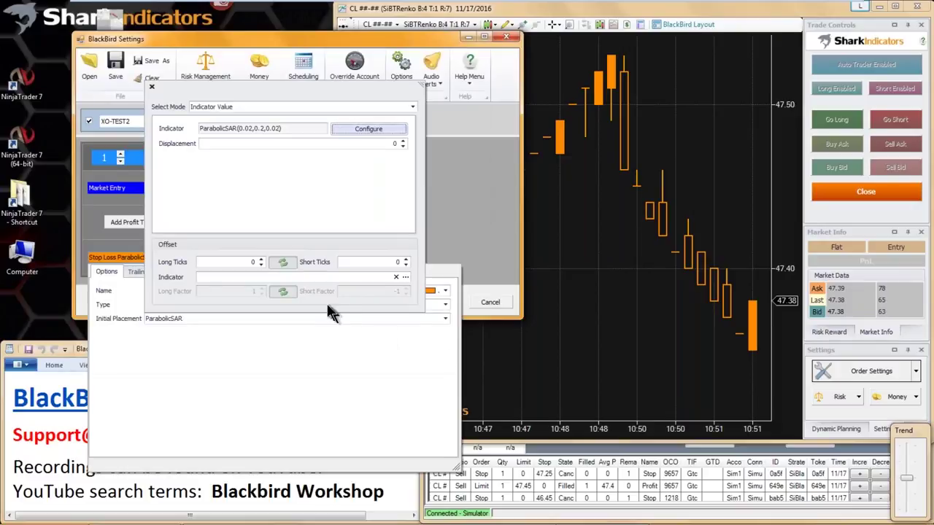
{"action": "left_click", "coordinate": [223, 235]}
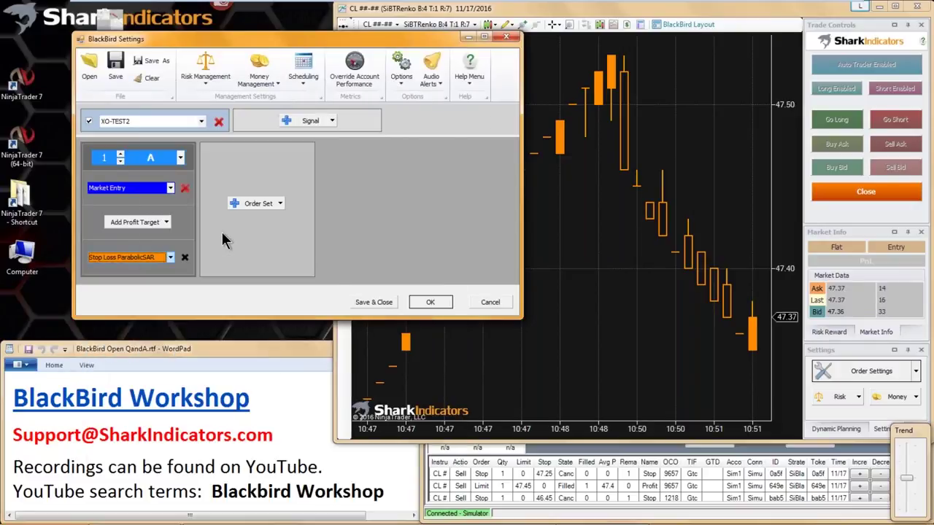
{"action": "left_click", "coordinate": [435, 305]}
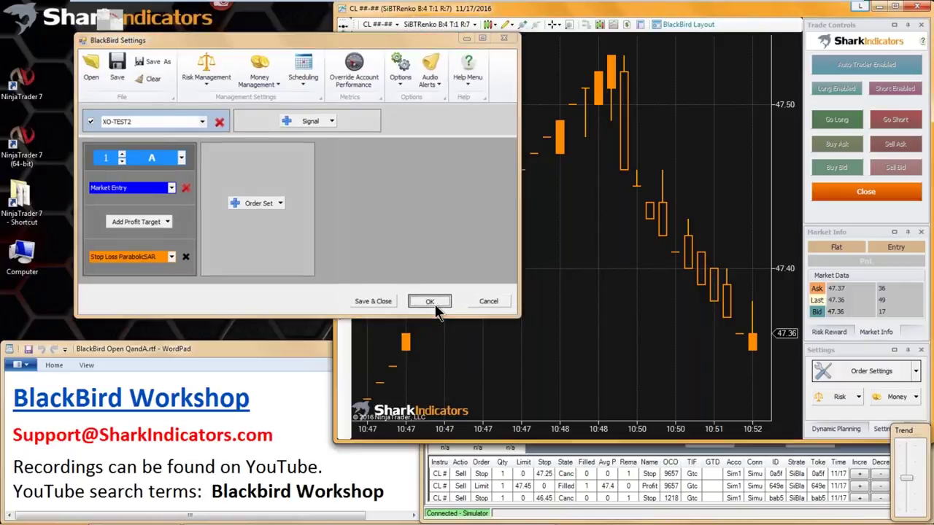
Add the ParabolicSAR indicator to the list of indicators on the CL chart.
{"action": "right_click", "coordinate": [530, 220]}
{"action": "left_click", "coordinate": [558, 267]}
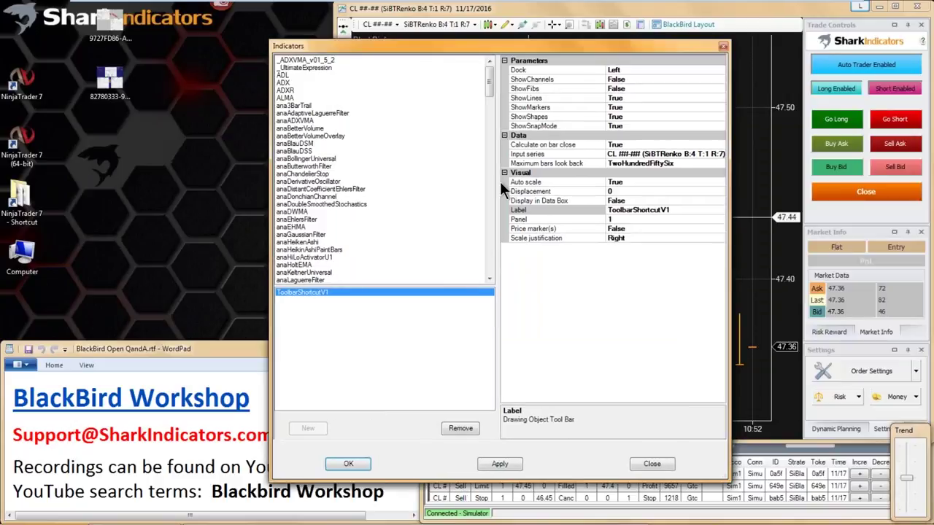
{"action": "left_click", "coordinate": [312, 159]}
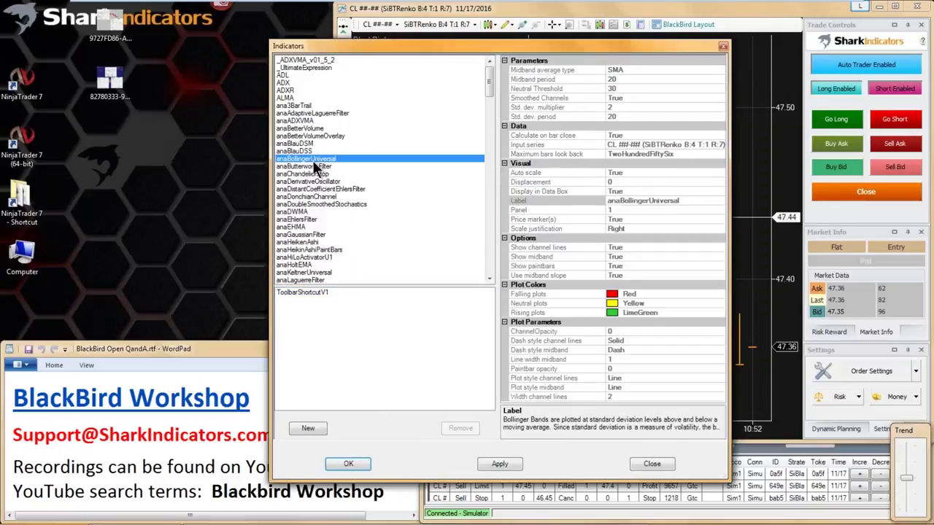
{"action": "key", "text": "p"}
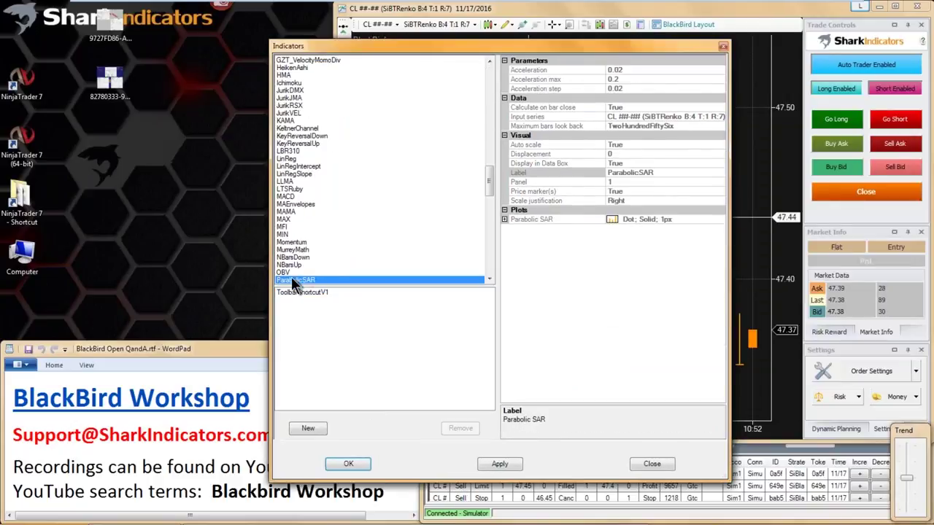
{"action": "double_click", "coordinate": [299, 280]}
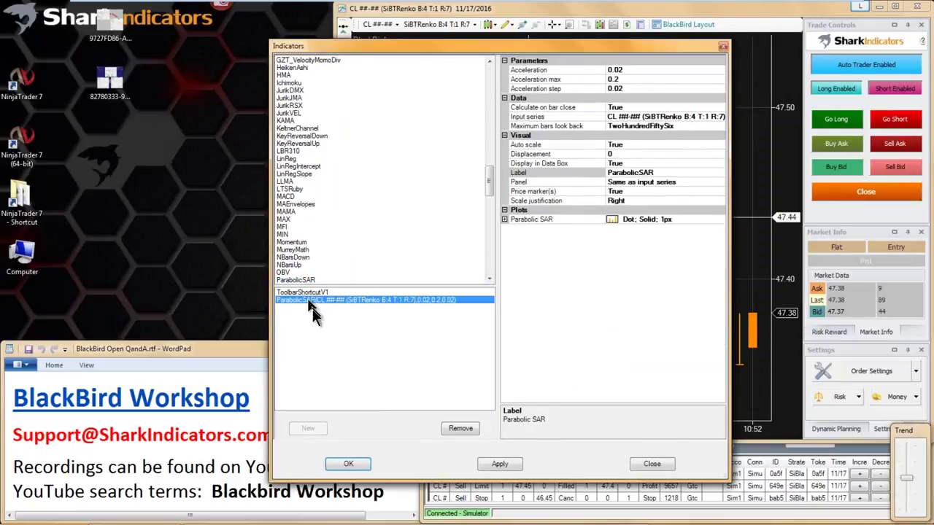
Set the Parabolic SAR plot colour to MediumOrchid and apply the indicator to the chart.
{"action": "double_click", "coordinate": [573, 217]}
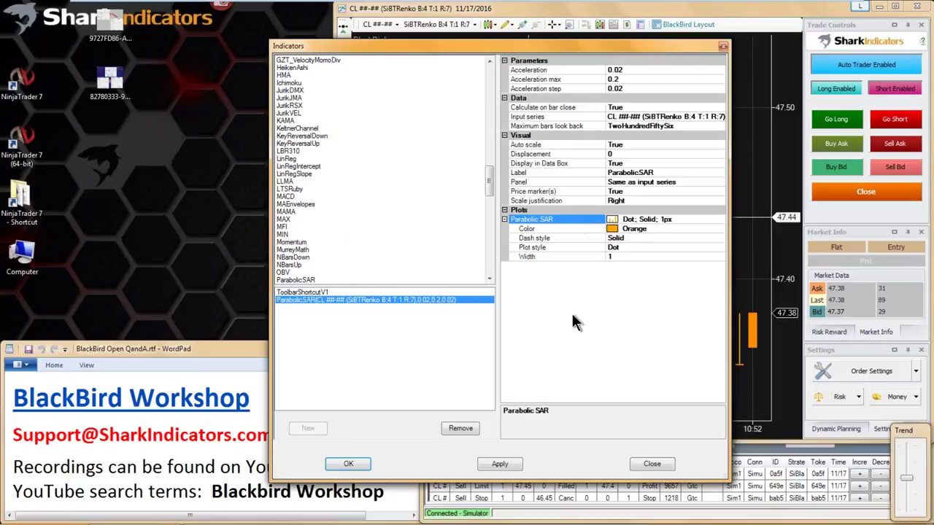
{"action": "left_click", "coordinate": [350, 463]}
{"action": "left_click", "coordinate": [682, 230]}
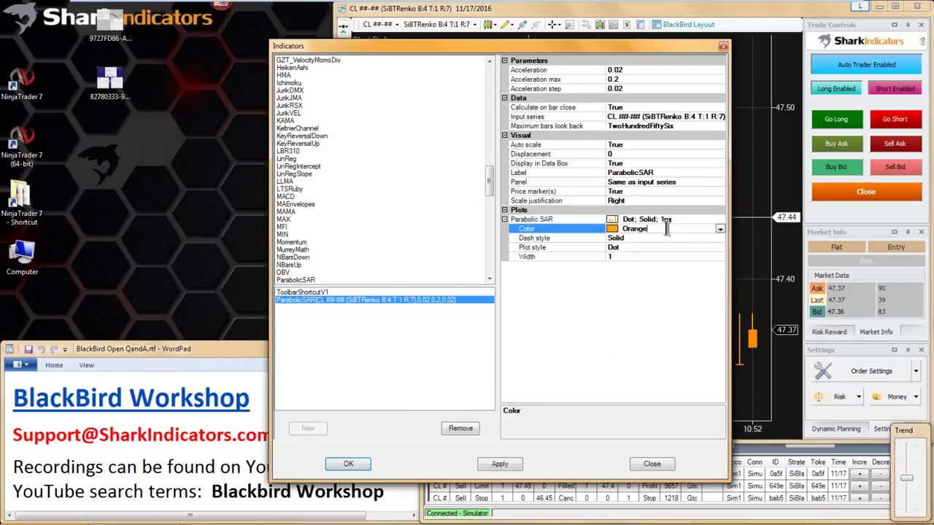
{"action": "left_click", "coordinate": [719, 229]}
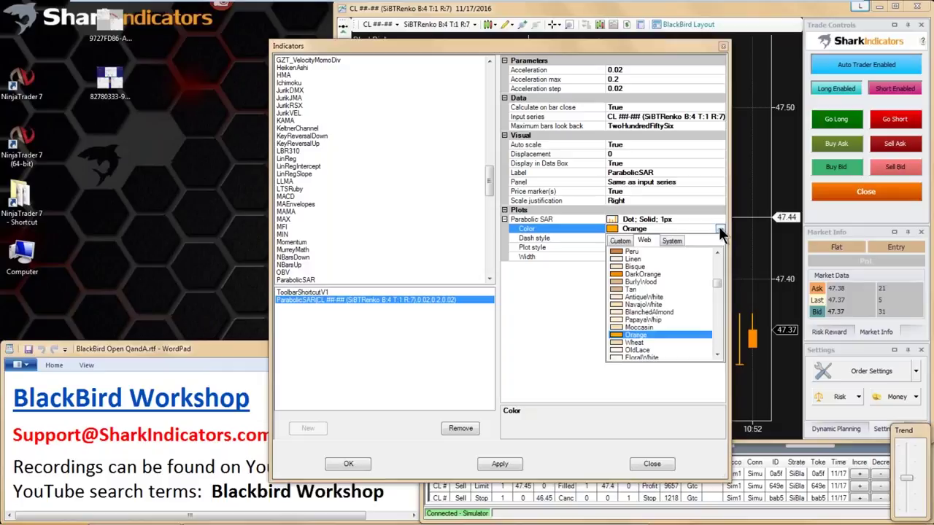
{"action": "scroll", "coordinate": [636, 313], "scroll_direction": "down", "scroll_amount": 5}
{"action": "left_click", "coordinate": [635, 312]}
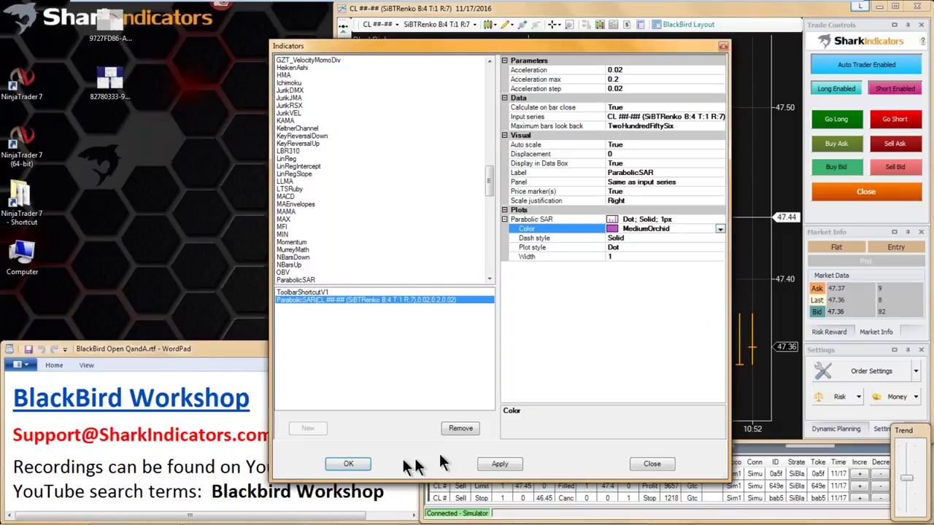
{"action": "left_click", "coordinate": [349, 464]}
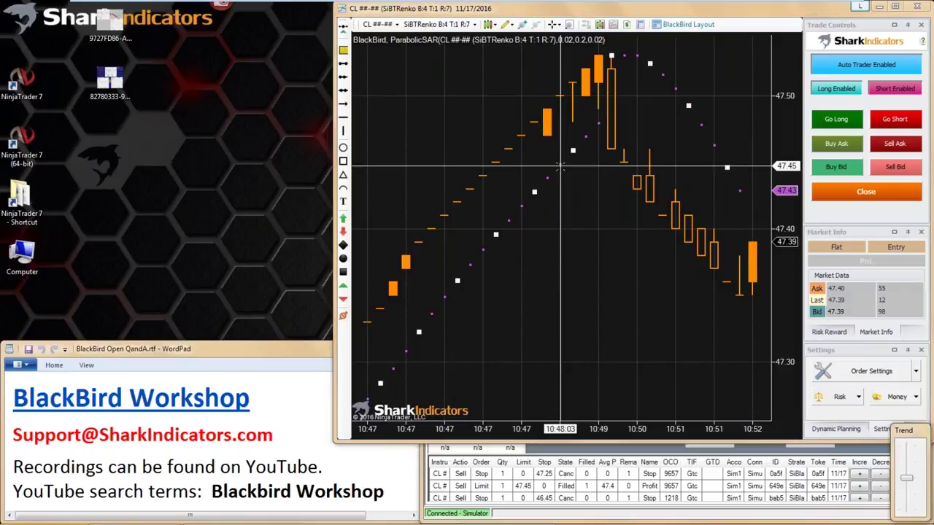
Set the Parabolic SAR indicator's plot width to 2 and accept the change on the CL chart.
{"action": "key", "text": "ctrl+i"}
{"action": "double_click", "coordinate": [752, 260]}
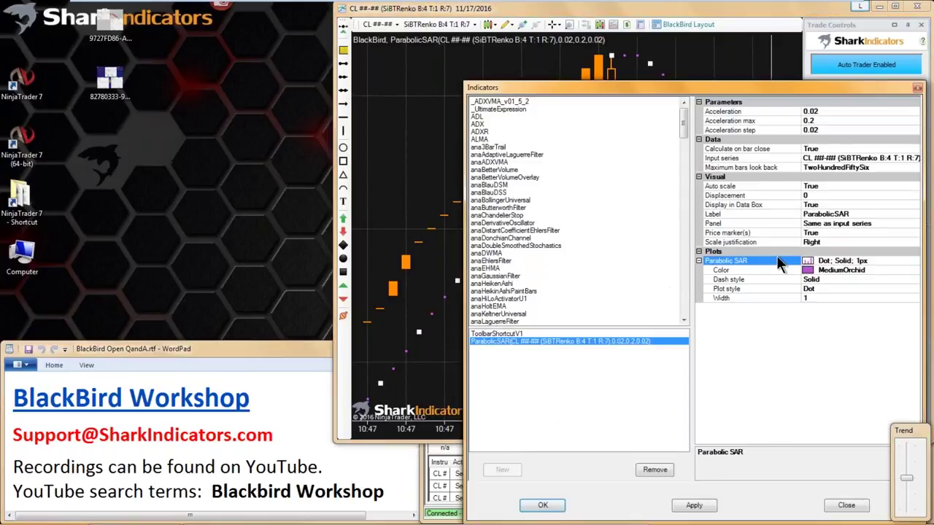
{"action": "left_click", "coordinate": [820, 300]}
{"action": "type", "text": "2"}
{"action": "left_click", "coordinate": [547, 509]}
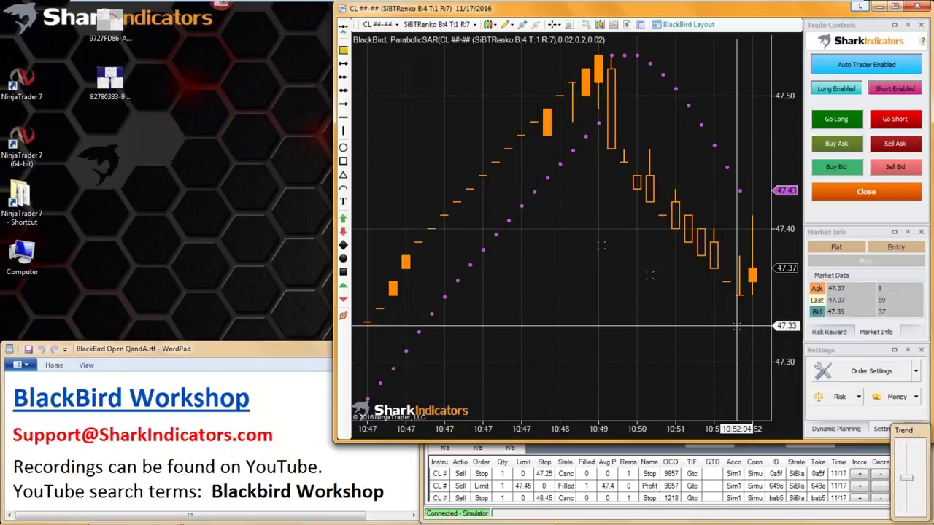
Add a 10 Ticks profit target to the Market Entry order set in the BlackBird order settings.
{"action": "left_click", "coordinate": [870, 374]}
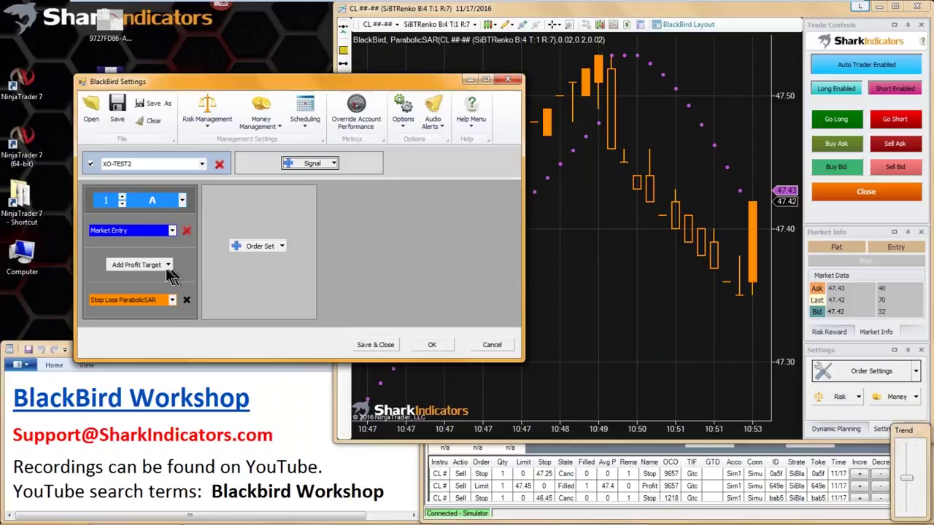
{"action": "left_click", "coordinate": [137, 266]}
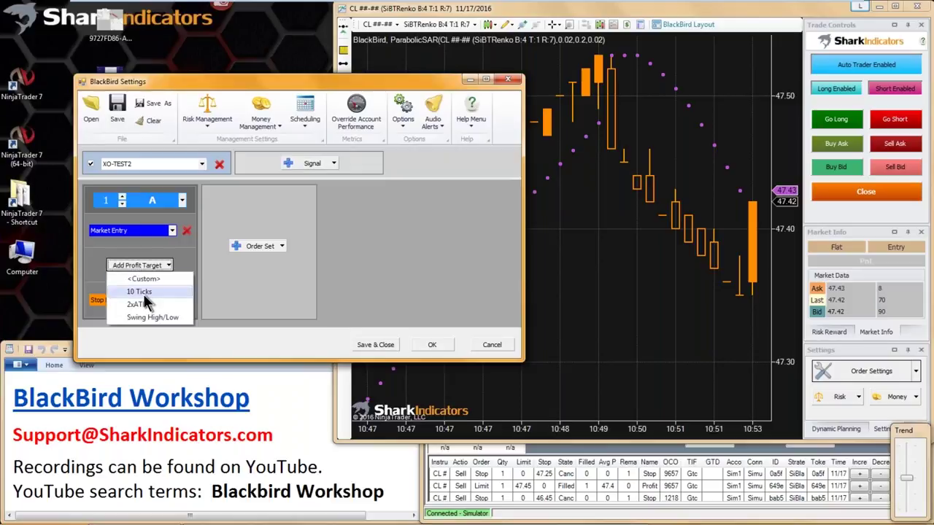
{"action": "left_click", "coordinate": [144, 291]}
Set the profit target's initial placement offset to 50 long ticks from the entry price.
{"action": "left_click", "coordinate": [132, 262]}
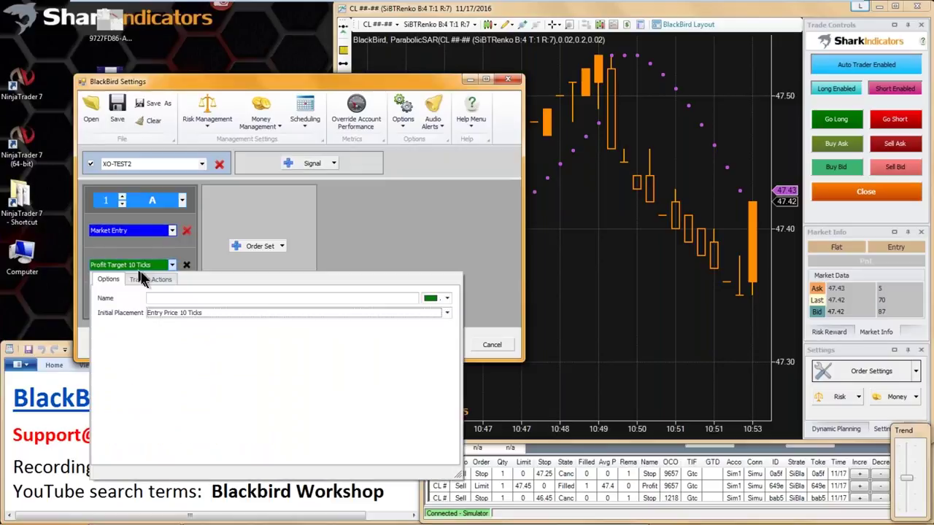
{"action": "left_click", "coordinate": [210, 312]}
{"action": "double_click", "coordinate": [252, 256]}
{"action": "key", "text": "BackSpace"}
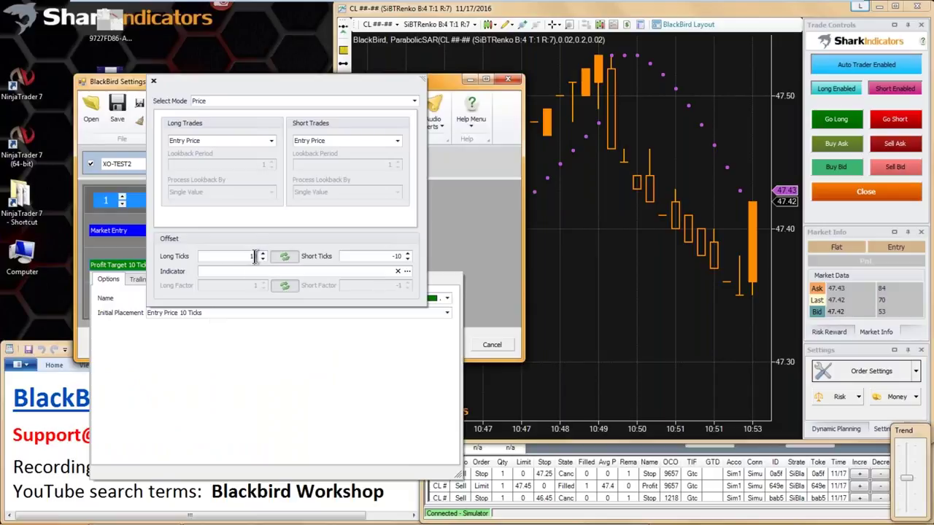
{"action": "type", "text": "50"}
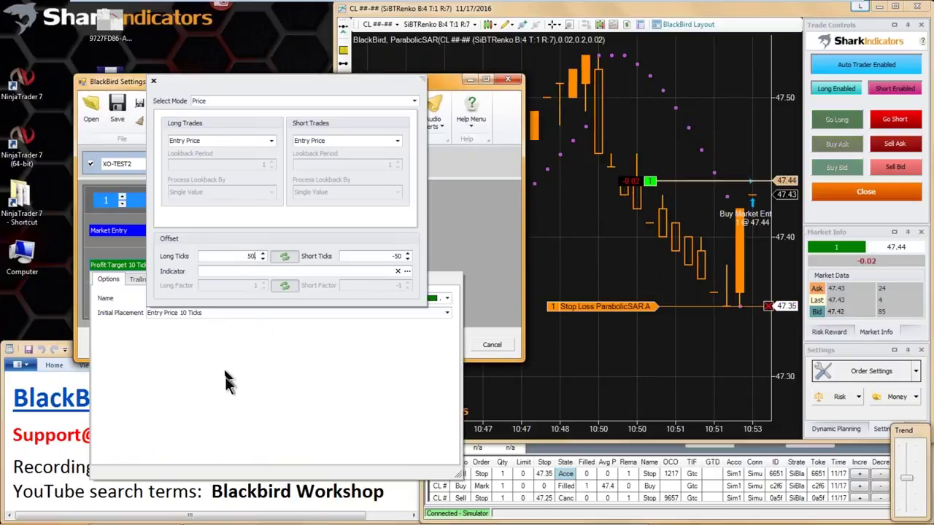
{"action": "left_click", "coordinate": [185, 386]}
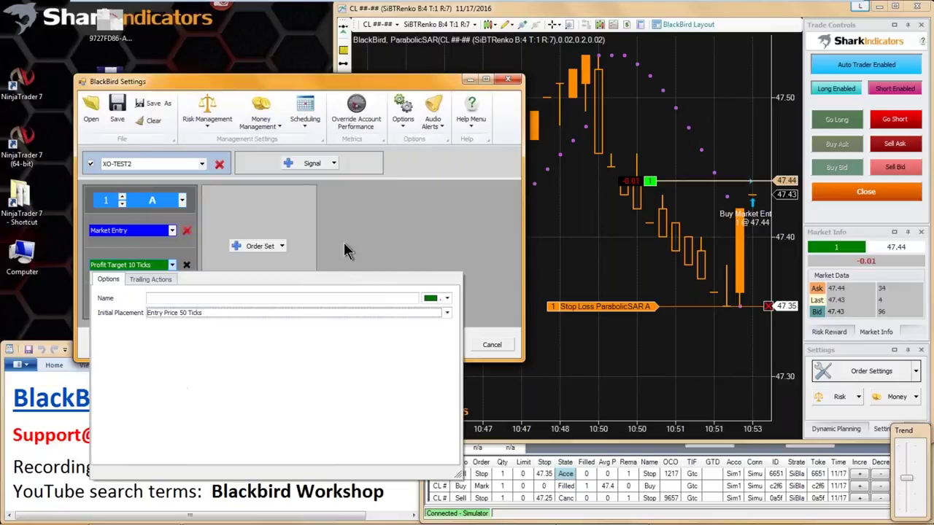
{"action": "left_click", "coordinate": [346, 247]}
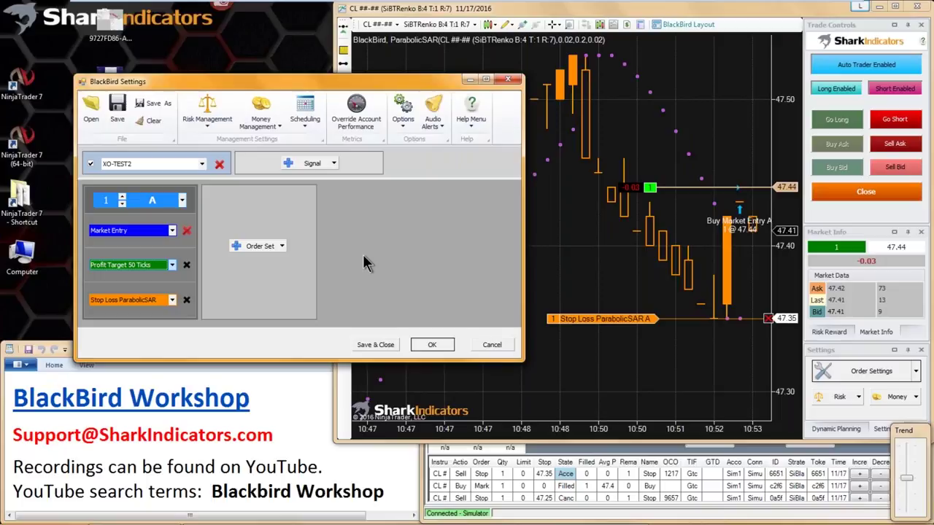
Save the BlackBird settings as a new template named "BB-TrainingWorkshop20161117 SA Example w BH signal.bbs".
{"action": "left_click", "coordinate": [119, 114]}
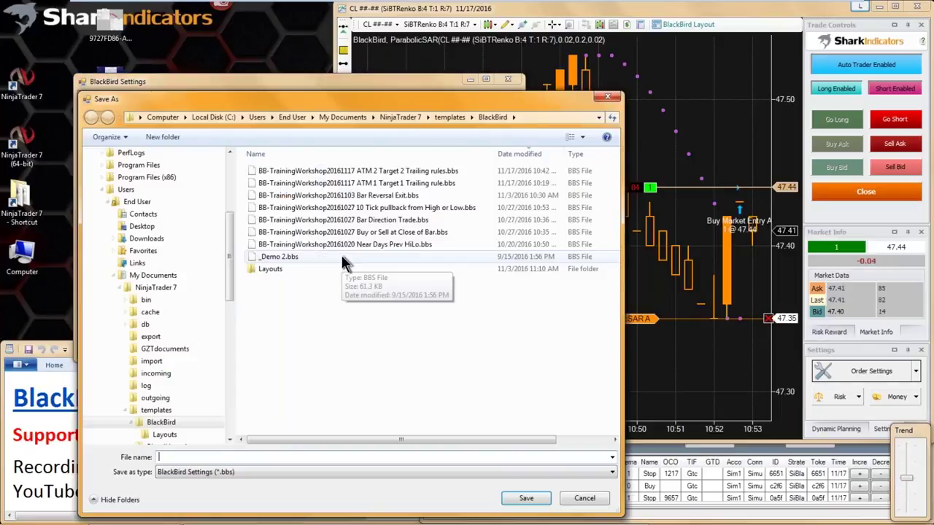
{"action": "left_click_drag", "start_coordinate": [342, 98], "coordinate": [339, 69]}
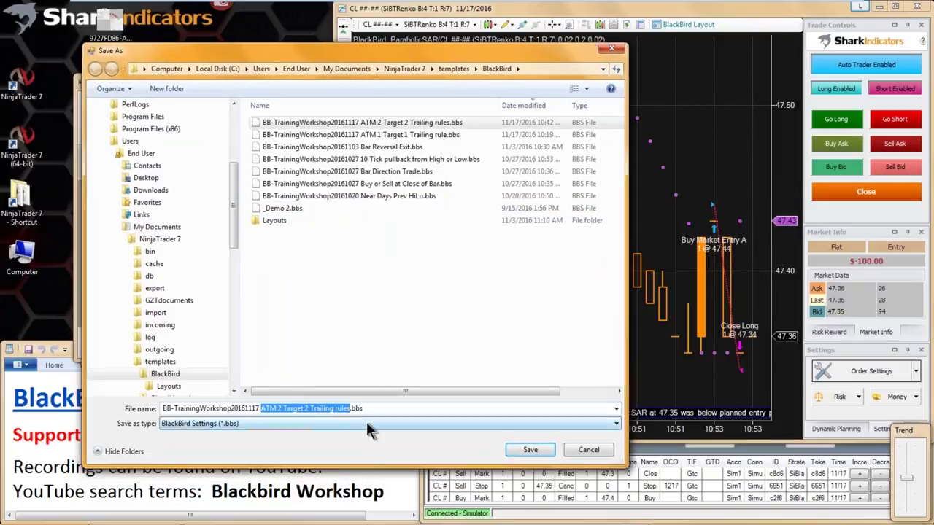
{"action": "key", "text": "BackSpace"}
{"action": "type", "text": "SA"}
{"action": "type", "text": " Ex"}
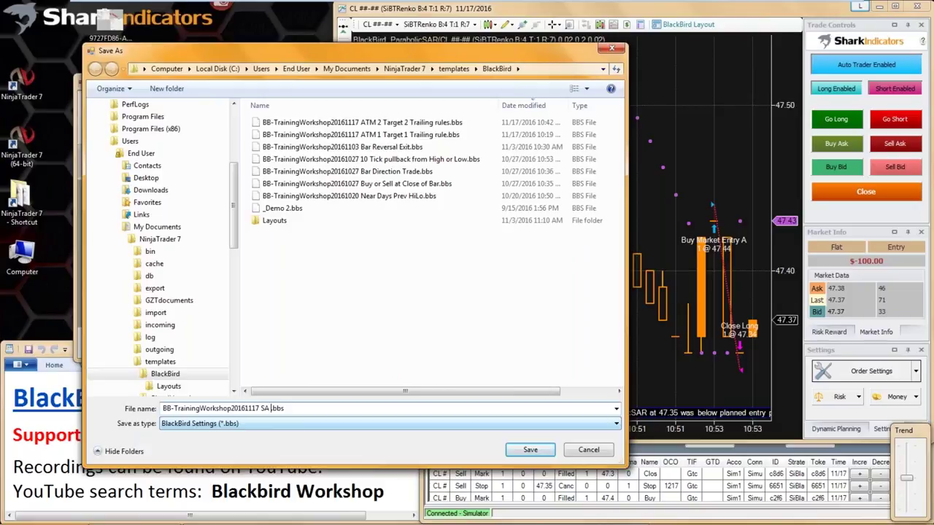
{"action": "type", "text": "ample"}
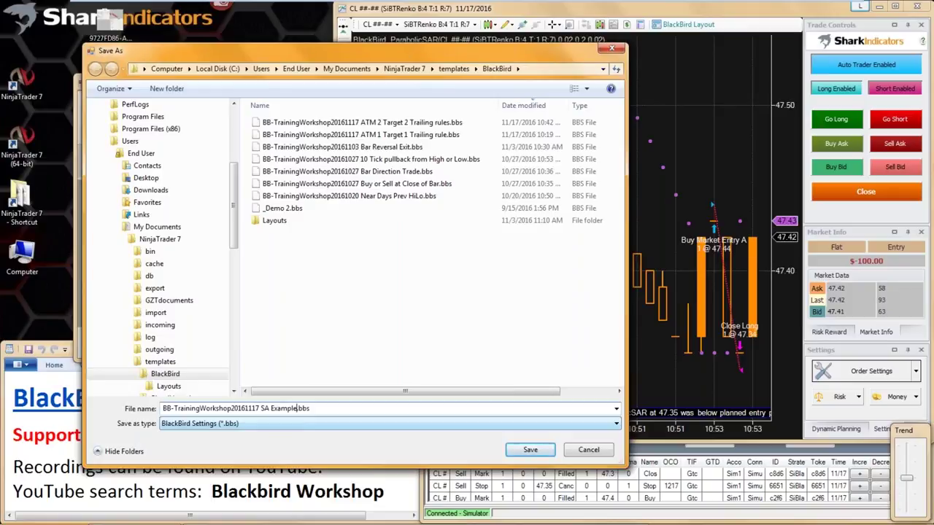
{"action": "type", "text": "w BH"}
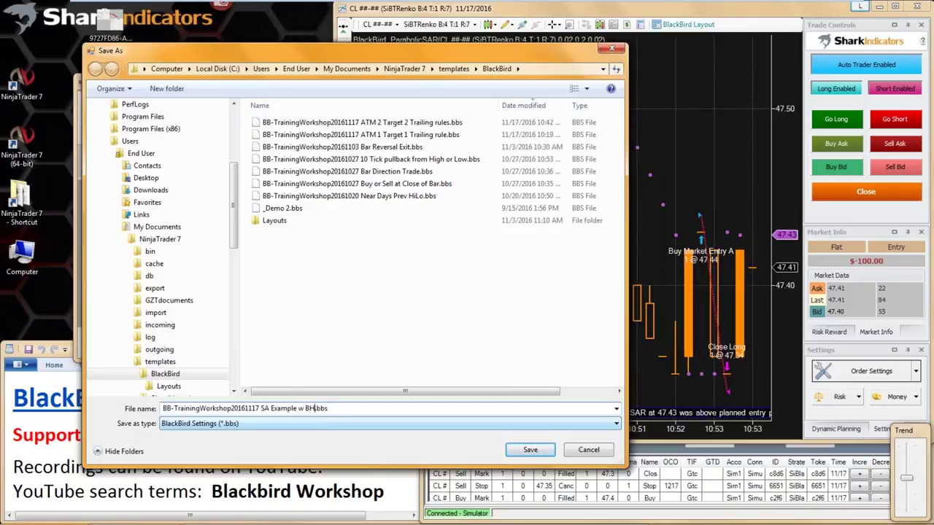
{"action": "type", "text": " signal"}
{"action": "left_click", "coordinate": [529, 449]}
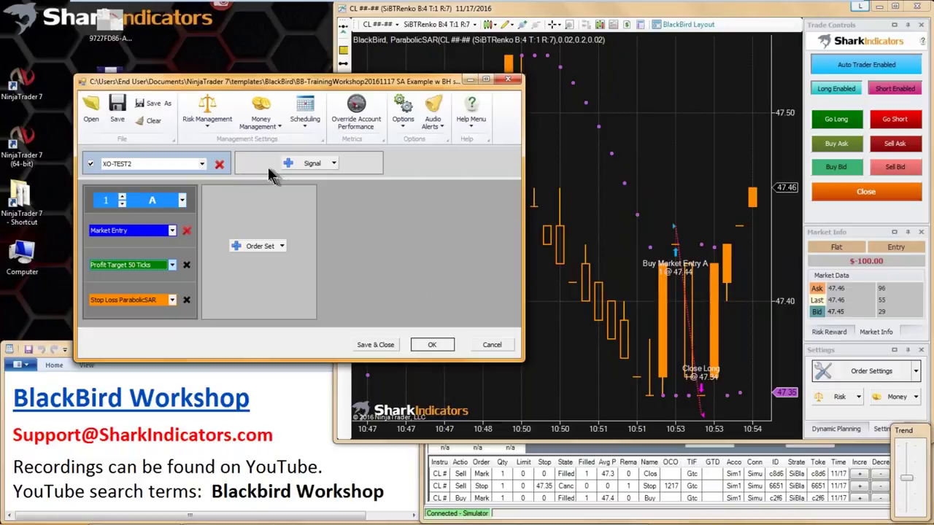
Check which signal types can be added, and save and close the BlackBird settings.
{"action": "left_click", "coordinate": [333, 164]}
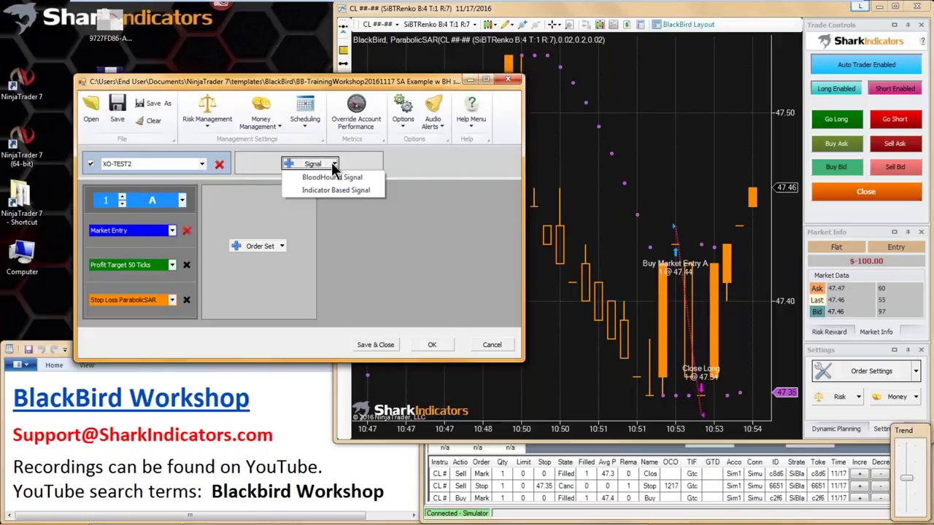
{"action": "left_click", "coordinate": [245, 171]}
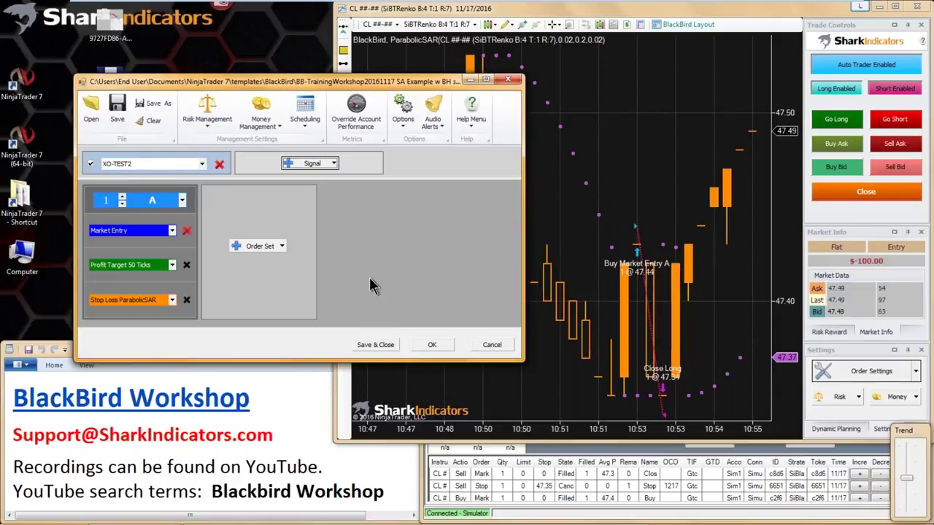
{"action": "left_click", "coordinate": [375, 345]}
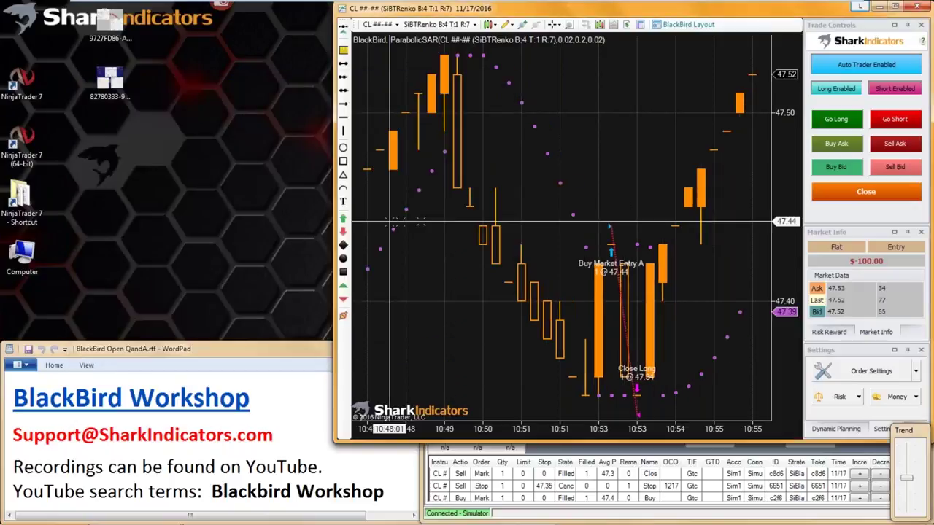
Widen the CL chart window and compress its time axis, and recheck the BlackBird order settings without changing them.
{"action": "left_click_drag", "start_coordinate": [334, 213], "coordinate": [2, 213]}
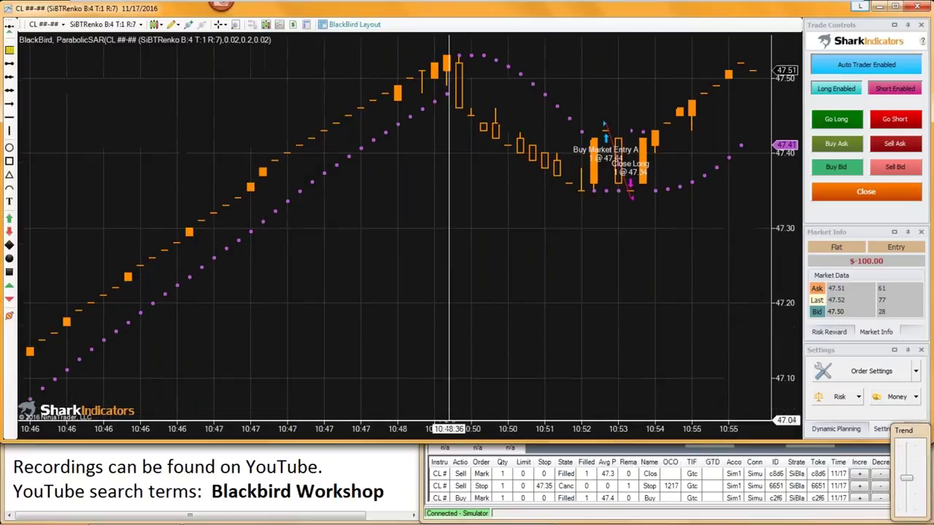
{"action": "left_click_drag", "start_coordinate": [479, 429], "coordinate": [546, 429]}
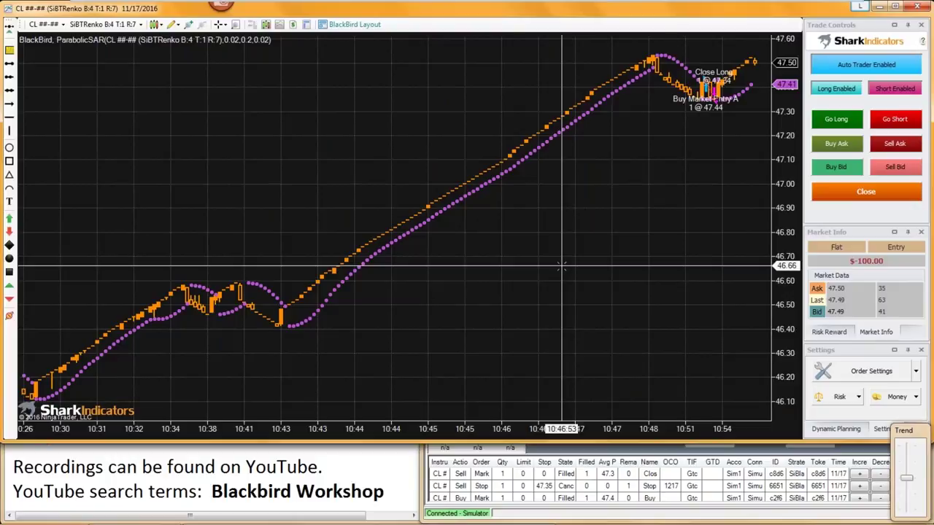
{"action": "left_click", "coordinate": [874, 372]}
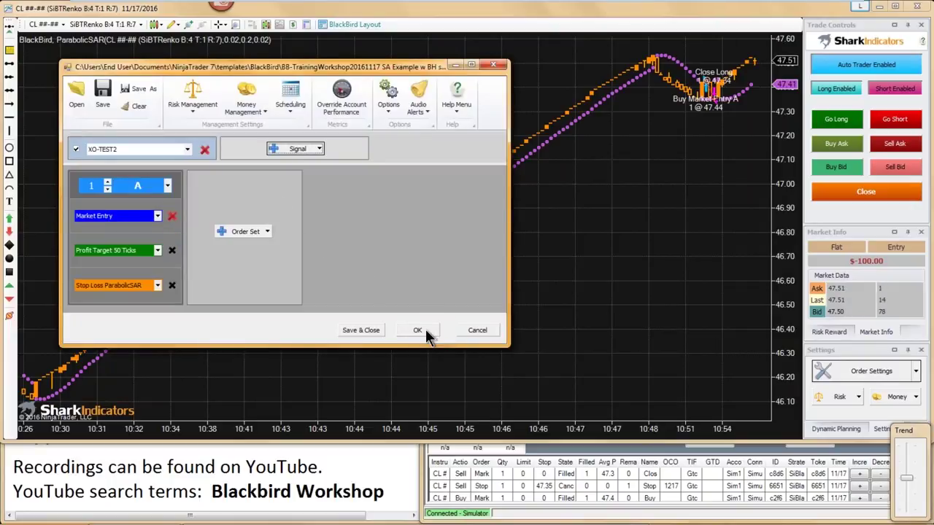
{"action": "left_click", "coordinate": [477, 332]}
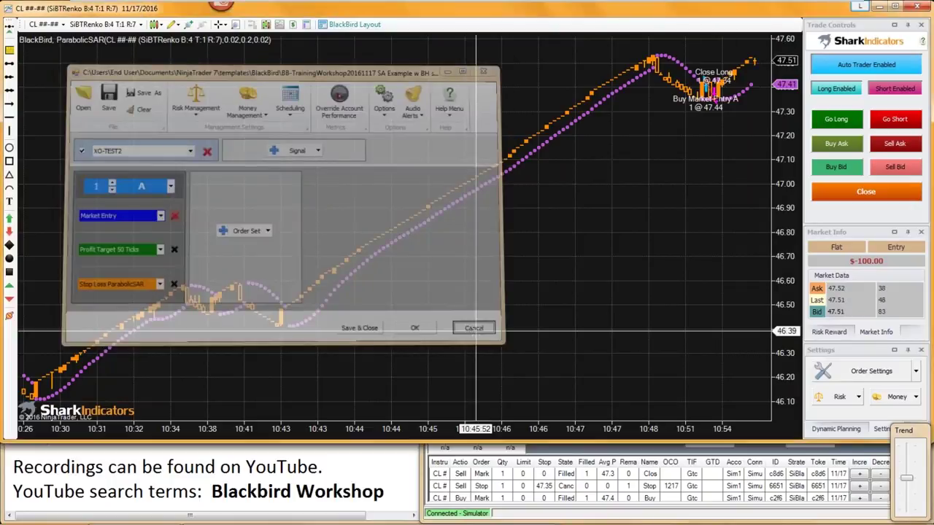
Examine the BlackBird strategy's Start Auto Enabled On and Backtest Mode options, and glance over its order settings again.
{"action": "right_click", "coordinate": [393, 129]}
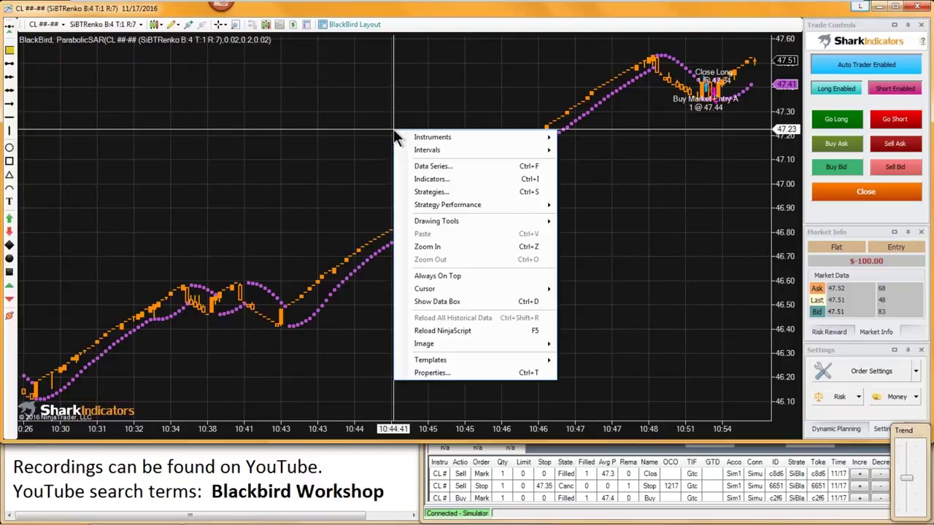
{"action": "left_click", "coordinate": [421, 192]}
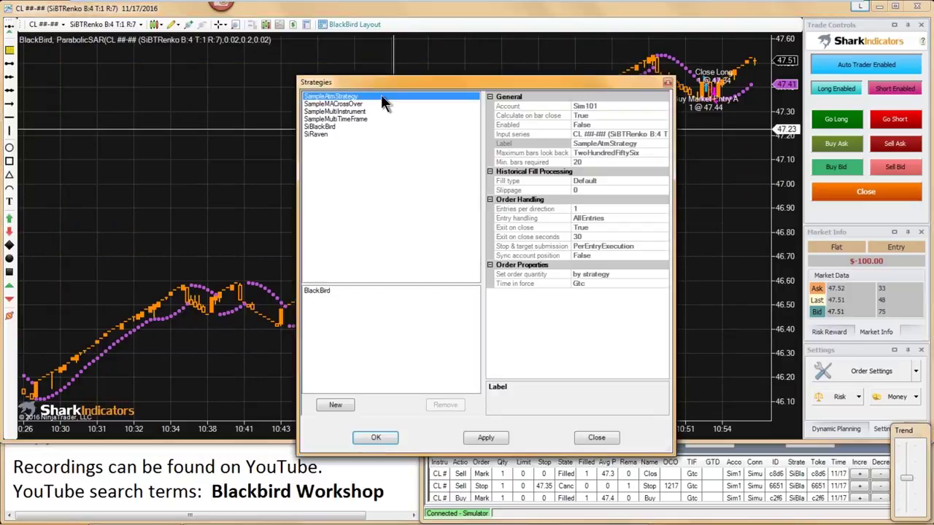
{"action": "left_click_drag", "start_coordinate": [382, 86], "coordinate": [358, 55]}
{"action": "left_click", "coordinate": [294, 260]}
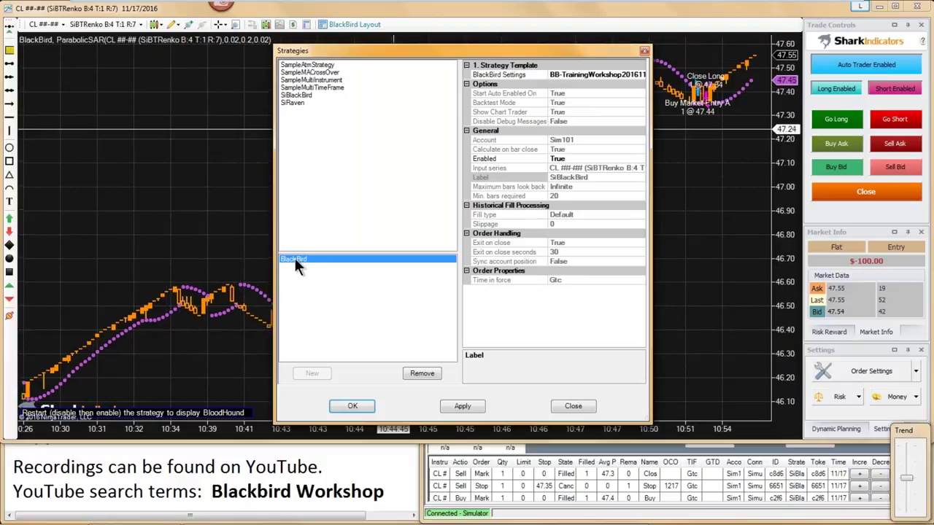
{"action": "left_click", "coordinate": [507, 92]}
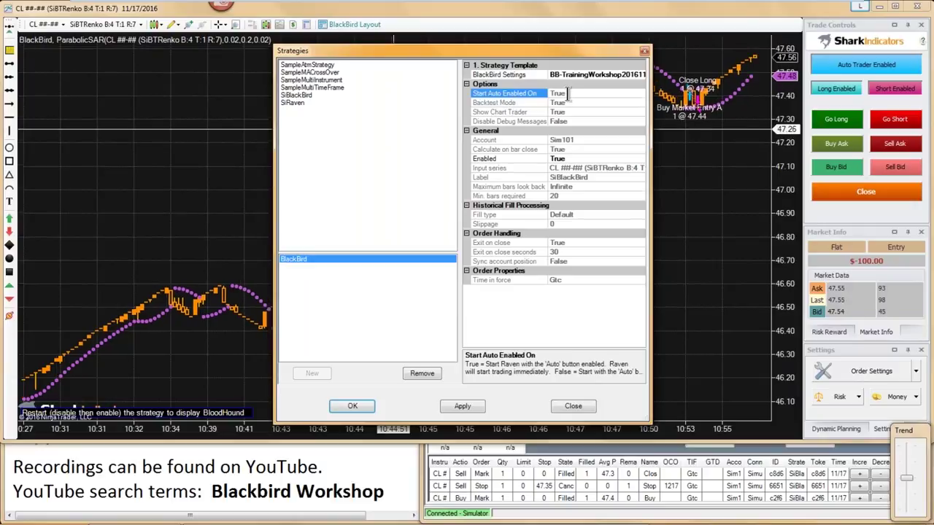
{"action": "left_click", "coordinate": [501, 103]}
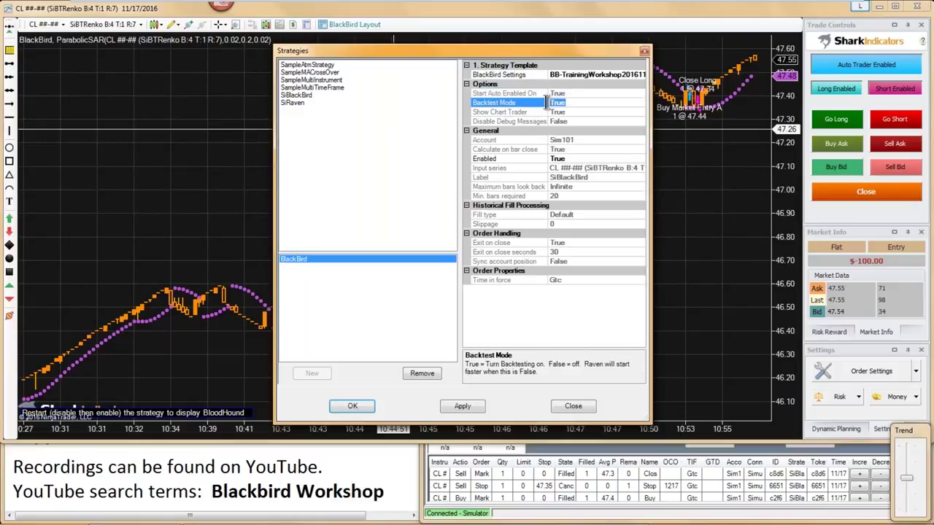
{"action": "left_click", "coordinate": [572, 102]}
{"action": "left_click", "coordinate": [571, 93]}
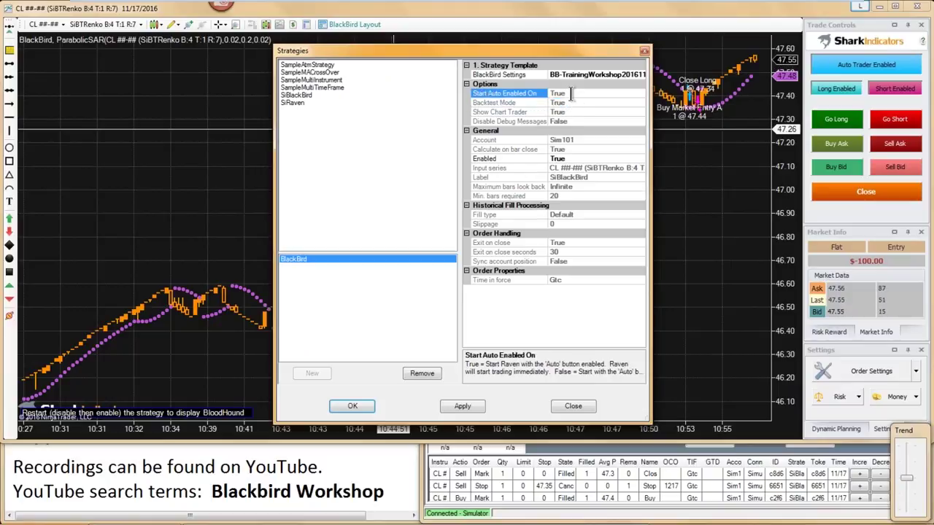
{"action": "left_click", "coordinate": [569, 94]}
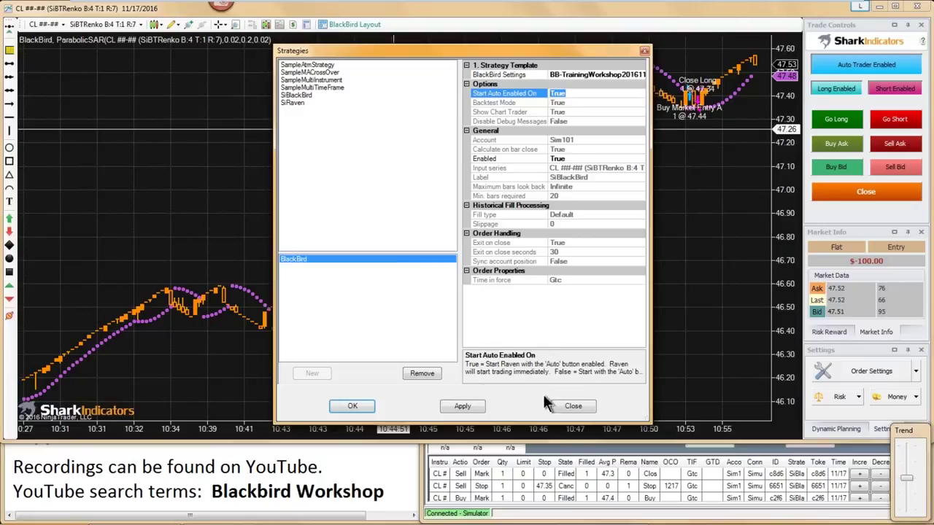
{"action": "left_click", "coordinate": [573, 405]}
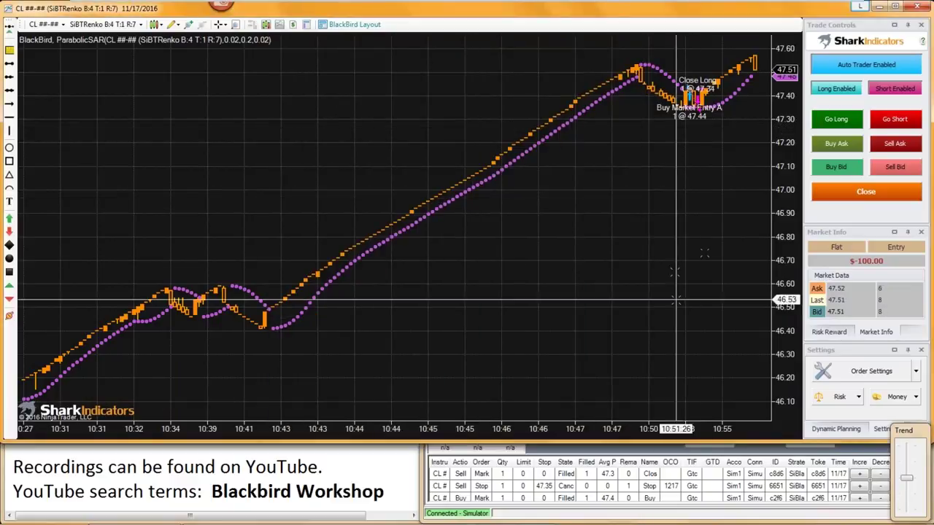
{"action": "left_click", "coordinate": [871, 373]}
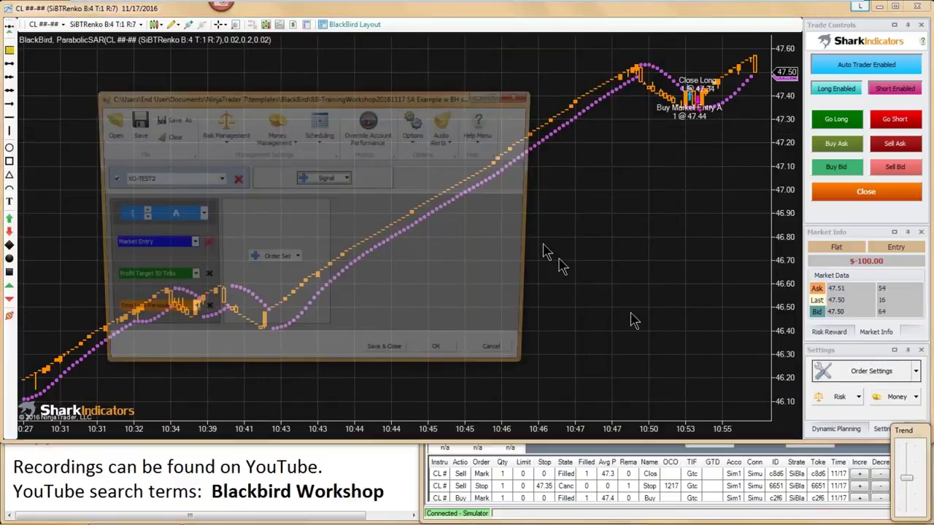
{"action": "left_click", "coordinate": [503, 358]}
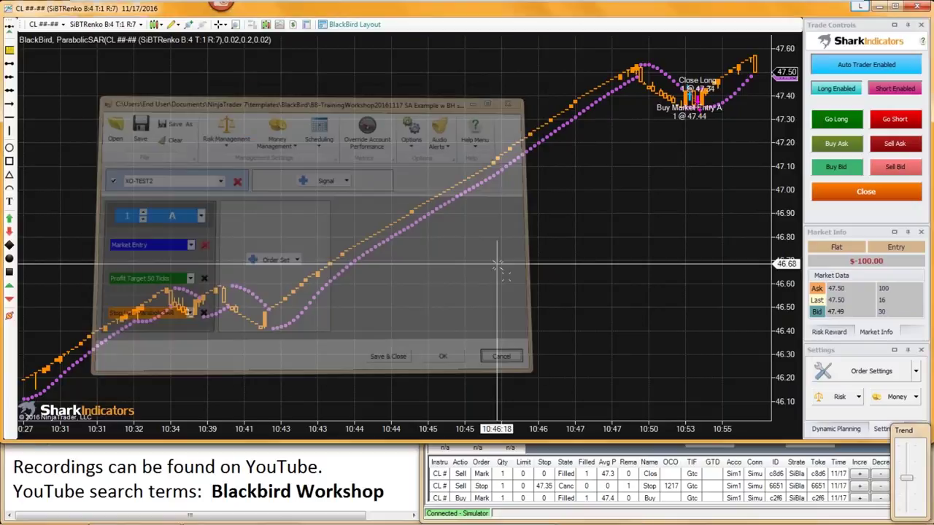
Try to reload the CL chart's NinjaScript, and close the open short position with the auto trader turned off.
{"action": "right_click", "coordinate": [368, 127]}
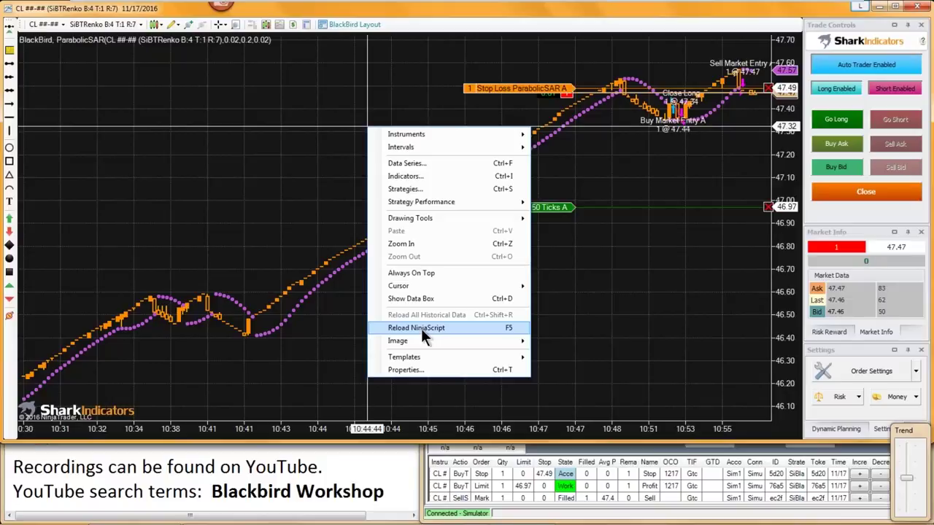
{"action": "left_click", "coordinate": [421, 327]}
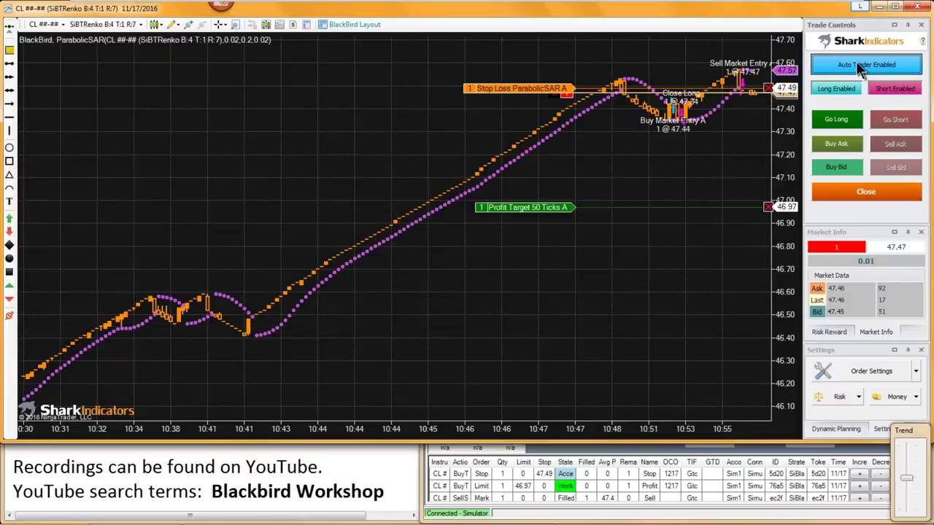
{"action": "left_click", "coordinate": [861, 66]}
{"action": "left_click", "coordinate": [865, 192]}
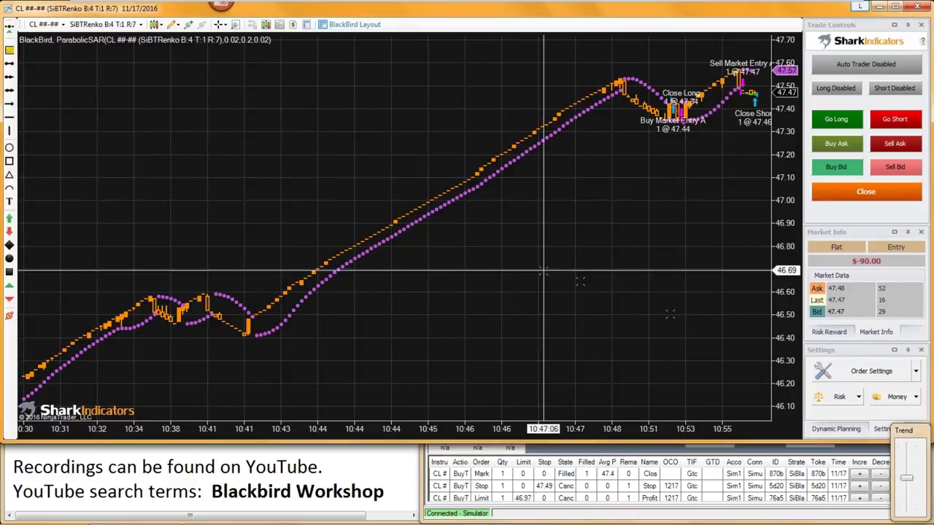
Reset all values in the Override Account Performance settings and accept the BlackBird order settings.
{"action": "right_click", "coordinate": [417, 162]}
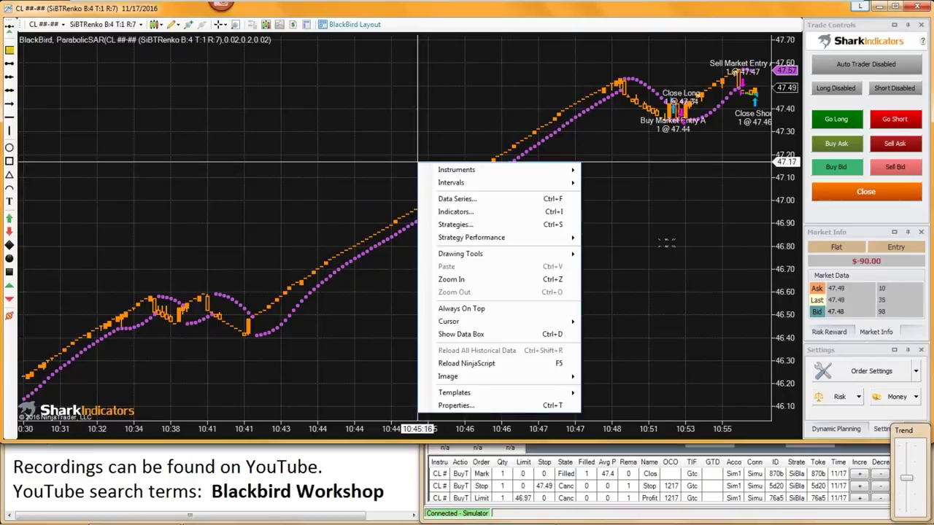
{"action": "left_click", "coordinate": [668, 243]}
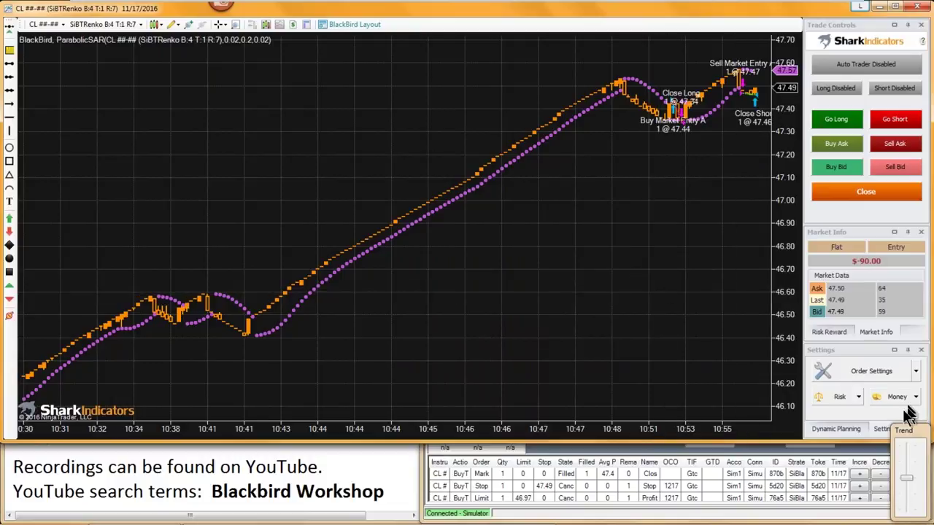
{"action": "left_click", "coordinate": [863, 376]}
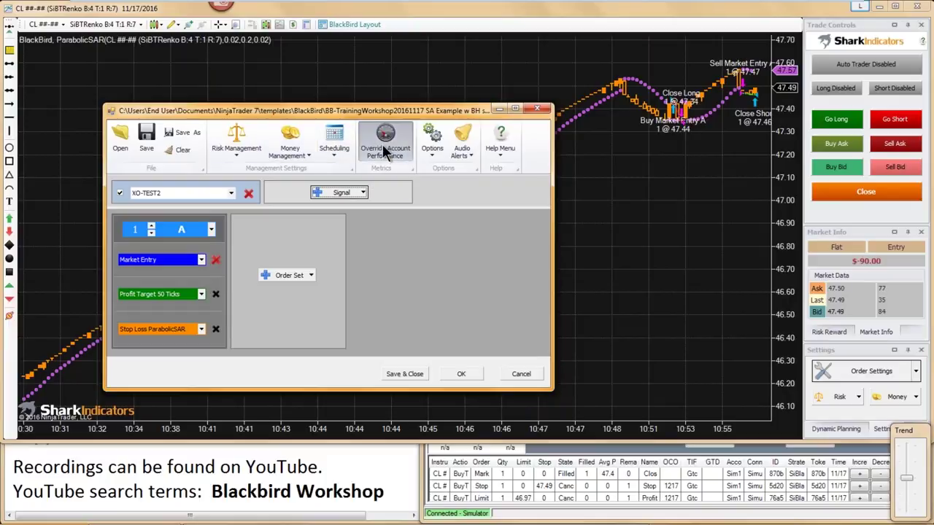
{"action": "left_click", "coordinate": [382, 144]}
{"action": "left_click", "coordinate": [425, 159]}
{"action": "left_click", "coordinate": [145, 280]}
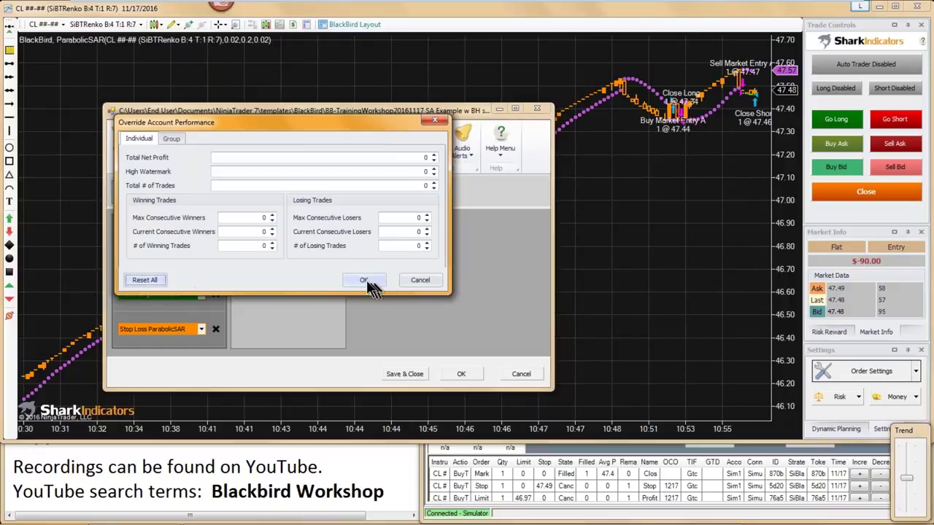
{"action": "left_click", "coordinate": [366, 281]}
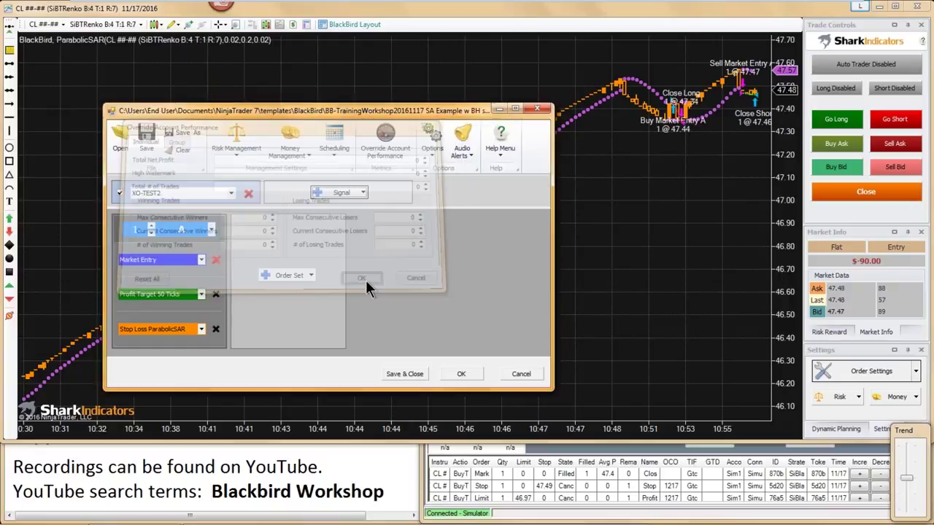
{"action": "left_click", "coordinate": [468, 374]}
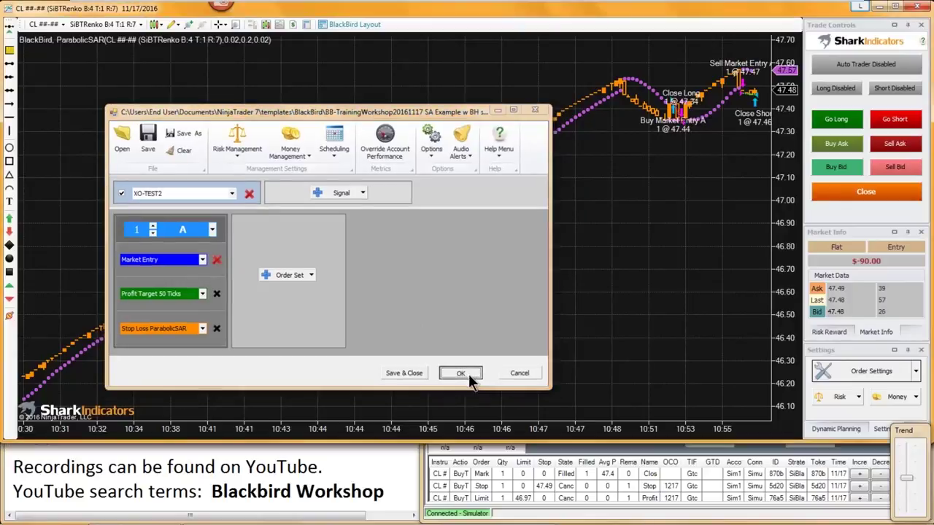
Reload the CL chart's NinjaScript, allowing its running strategies to restart, and select the Price Inf logic for XO-TEST2.
{"action": "right_click", "coordinate": [365, 165]}
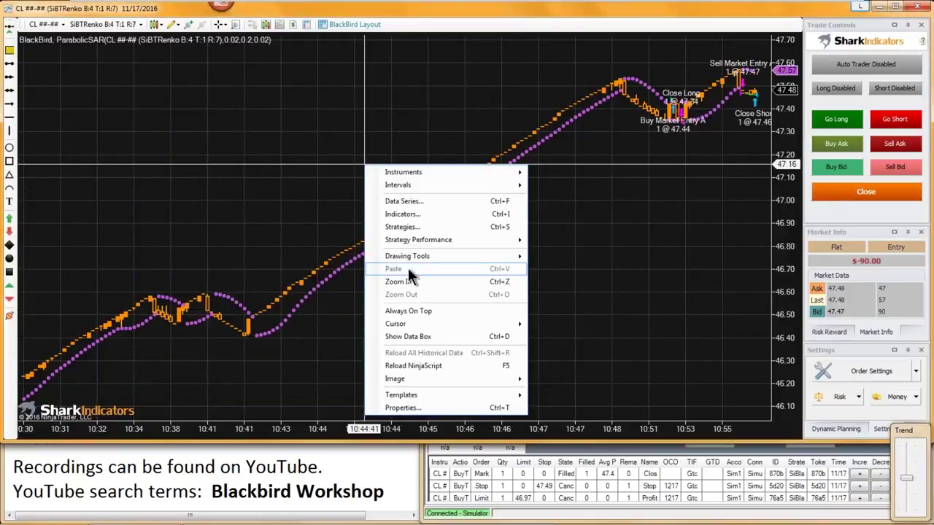
{"action": "left_click", "coordinate": [420, 365]}
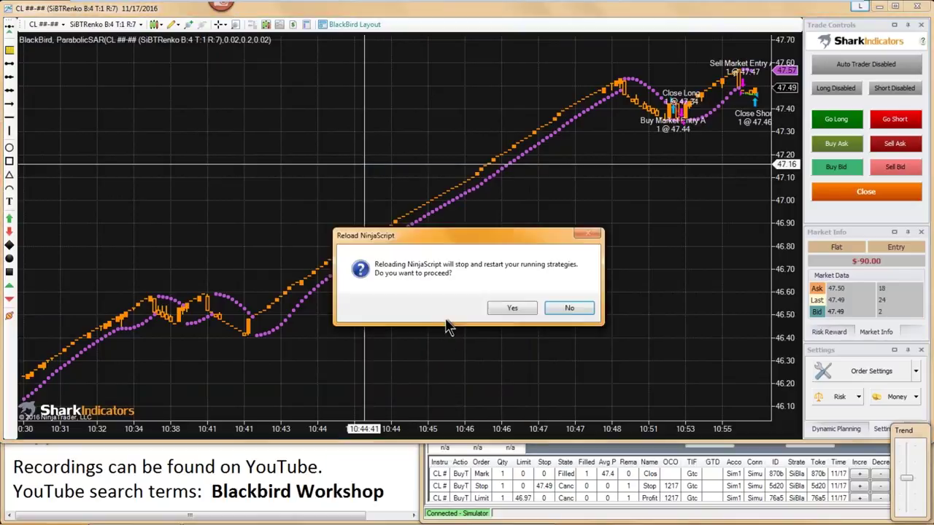
{"action": "left_click", "coordinate": [516, 309]}
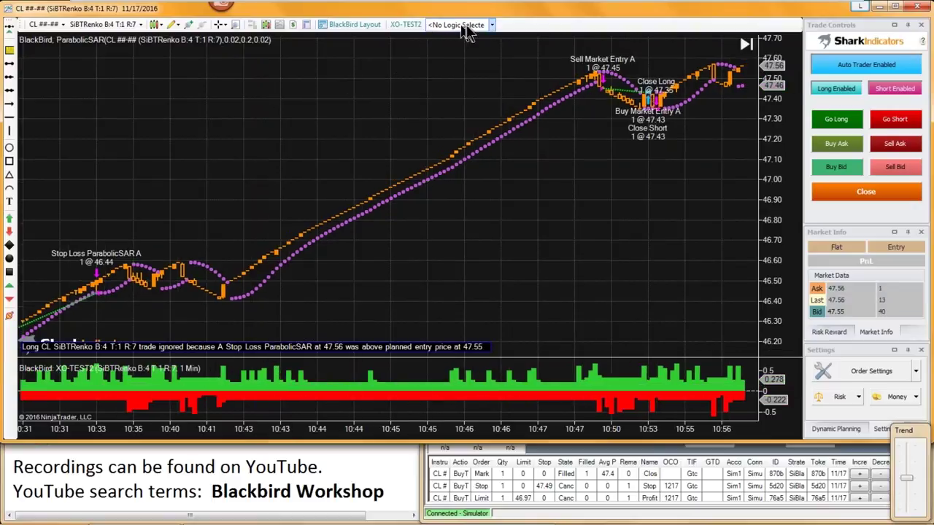
{"action": "left_click", "coordinate": [492, 25]}
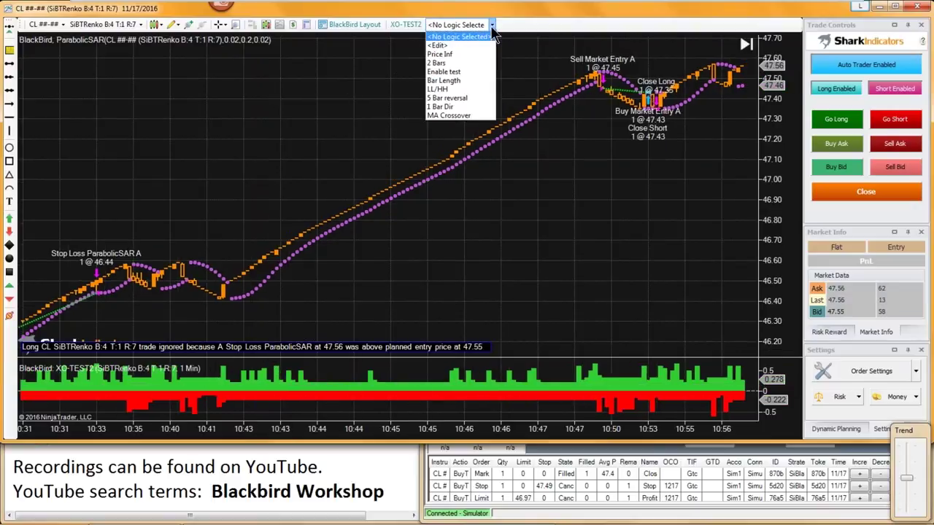
{"action": "left_click", "coordinate": [439, 54]}
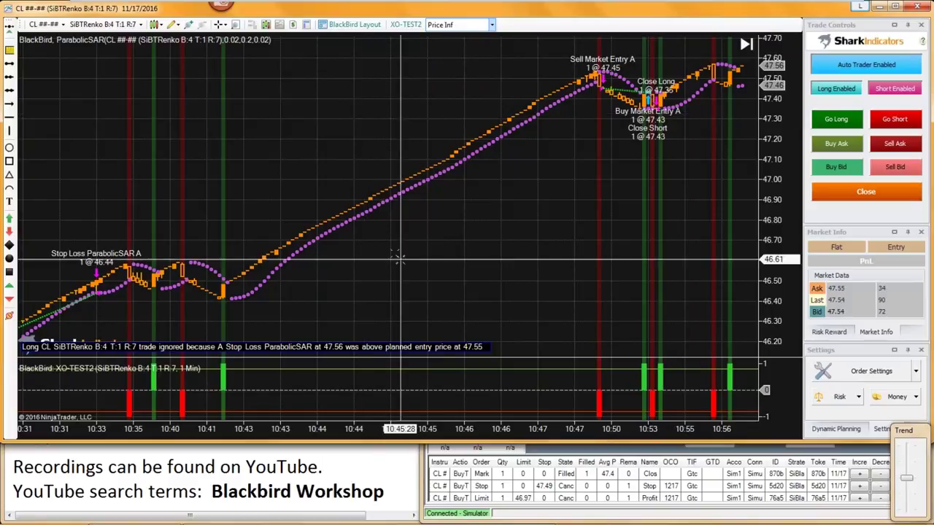
Examine the earlier Price Inf signals and the Parabolic SAR stop trade between 10:27 and 10:43 on the CL chart.
{"action": "left_click_drag", "start_coordinate": [354, 276], "coordinate": [498, 287]}
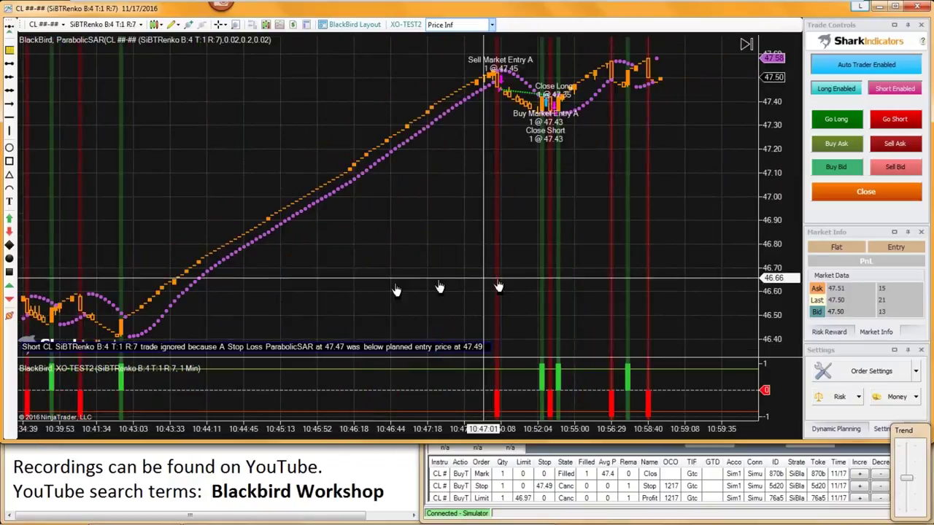
{"action": "scroll", "coordinate": [372, 303], "scroll_direction": "up", "scroll_amount": 5}
{"action": "left_click_drag", "start_coordinate": [372, 302], "coordinate": [605, 301]}
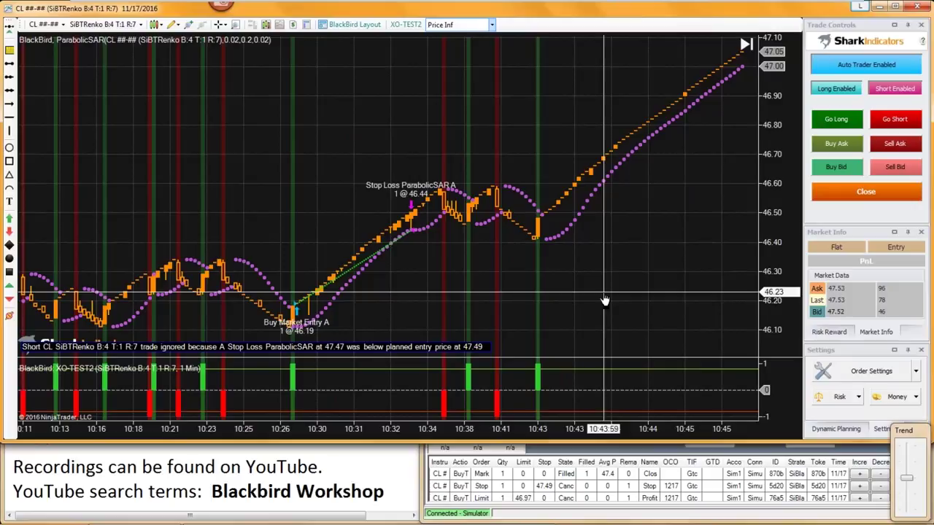
{"action": "left_click_drag", "start_coordinate": [604, 300], "coordinate": [715, 300]}
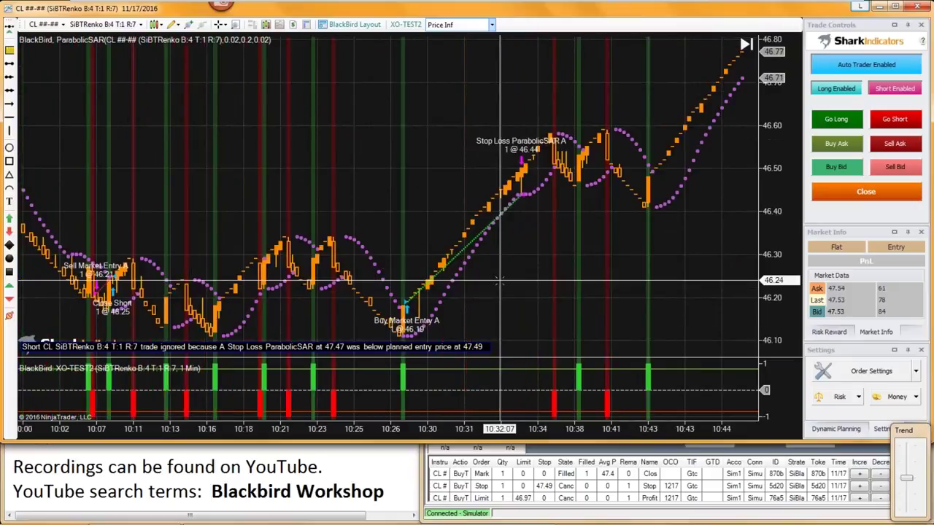
{"action": "scroll", "coordinate": [499, 279], "scroll_direction": "up", "scroll_amount": 1}
{"action": "scroll", "coordinate": [492, 429], "scroll_direction": "up", "scroll_amount": 1}
{"action": "left_click_drag", "start_coordinate": [492, 429], "coordinate": [307, 429]}
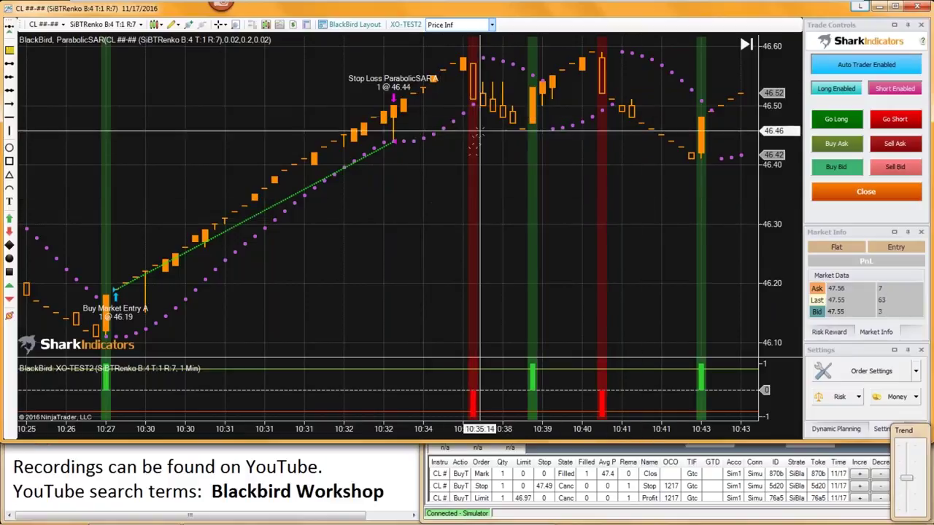
{"action": "left_click_drag", "start_coordinate": [548, 195], "coordinate": [528, 196]}
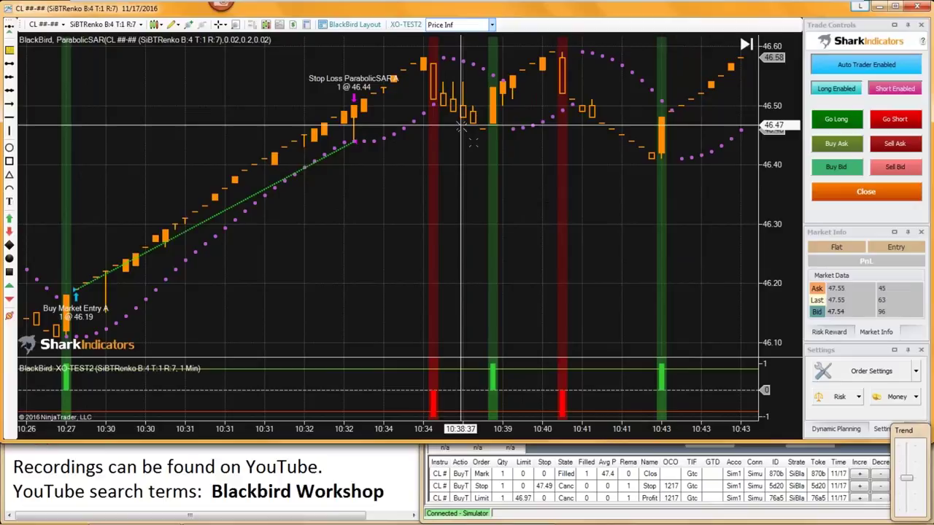
Check the Control Center log for the reasons trades were ignored, and return to the CL chart.
{"action": "left_click", "coordinate": [604, 517]}
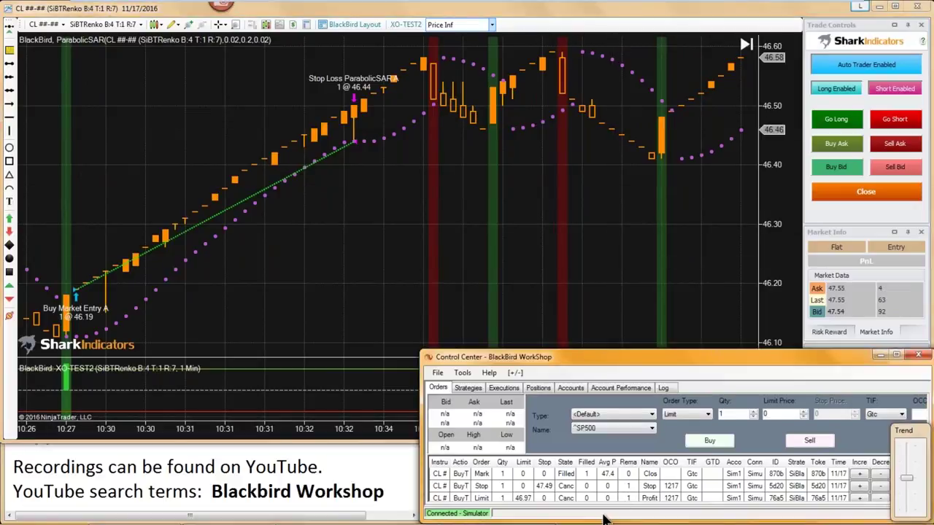
{"action": "left_click", "coordinate": [664, 387]}
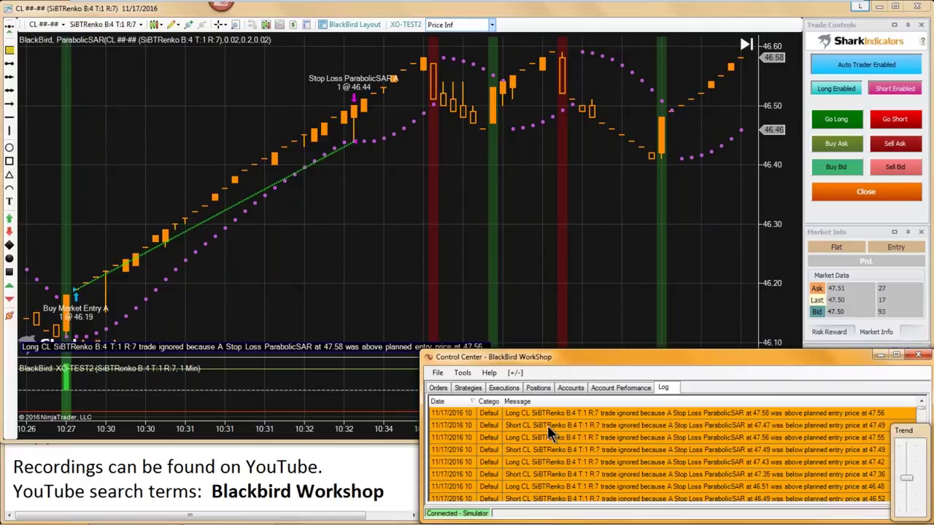
{"action": "left_click", "coordinate": [465, 207]}
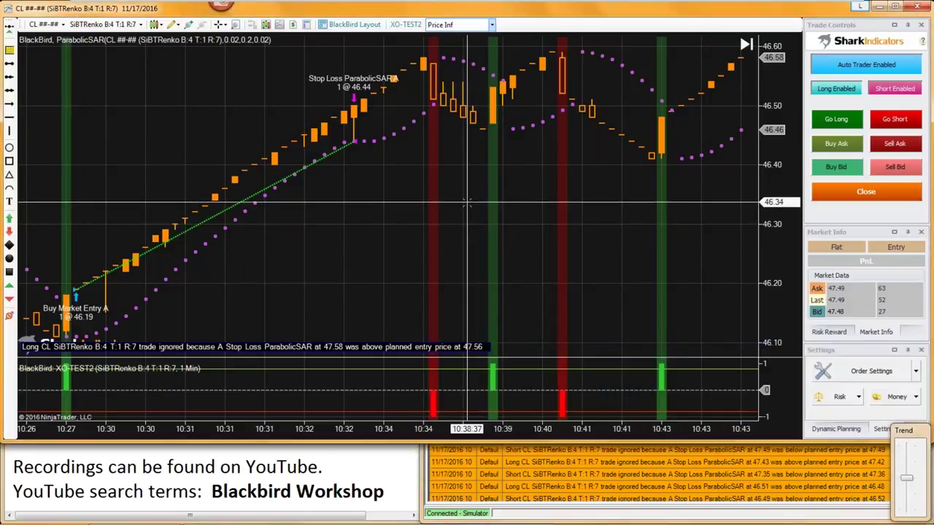
Point an arrow line at the Parabolic SAR dot on the 10:34 short signal bar, and remove it.
{"action": "left_click", "coordinate": [10, 106]}
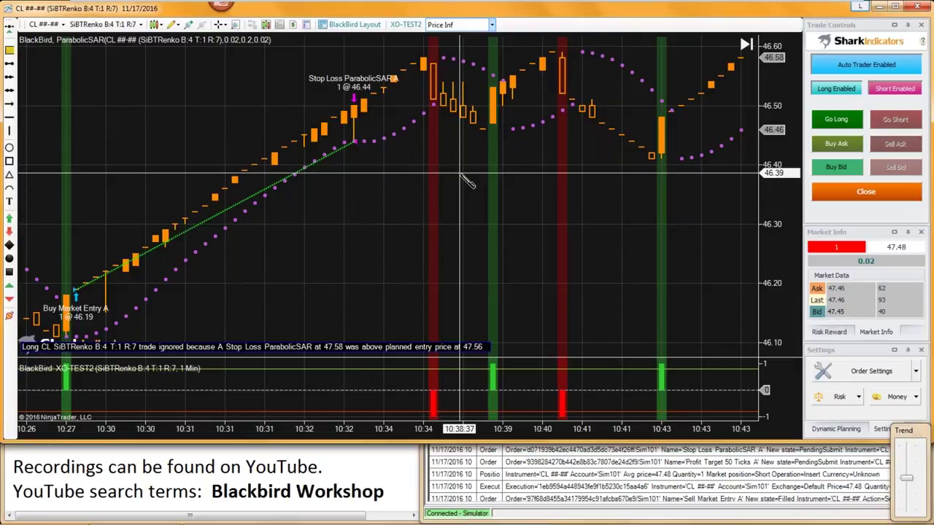
{"action": "left_click_drag", "start_coordinate": [461, 175], "coordinate": [433, 110]}
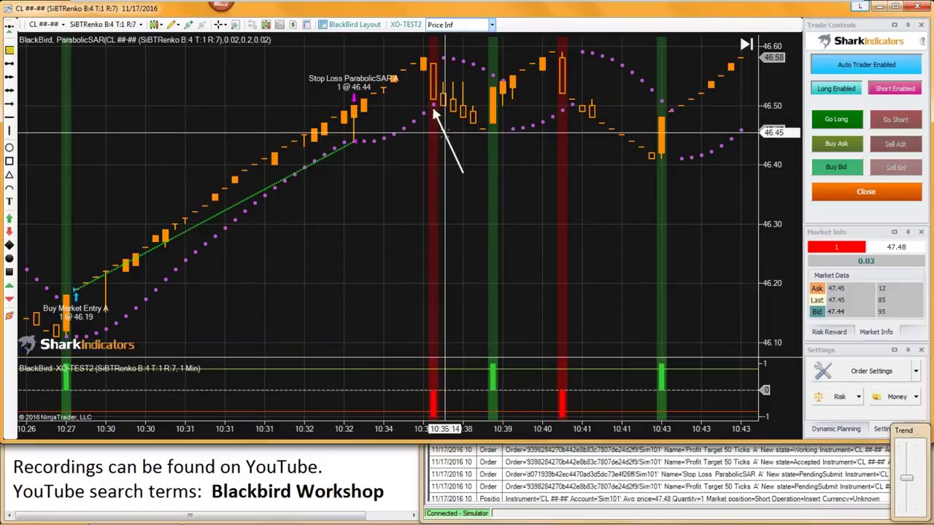
{"action": "mouse_move", "coordinate": [443, 132]}
{"action": "left_mouse_down"}
{"action": "mouse_move", "coordinate": [451, 119]}
{"action": "mouse_move", "coordinate": [447, 132]}
{"action": "left_mouse_up"}
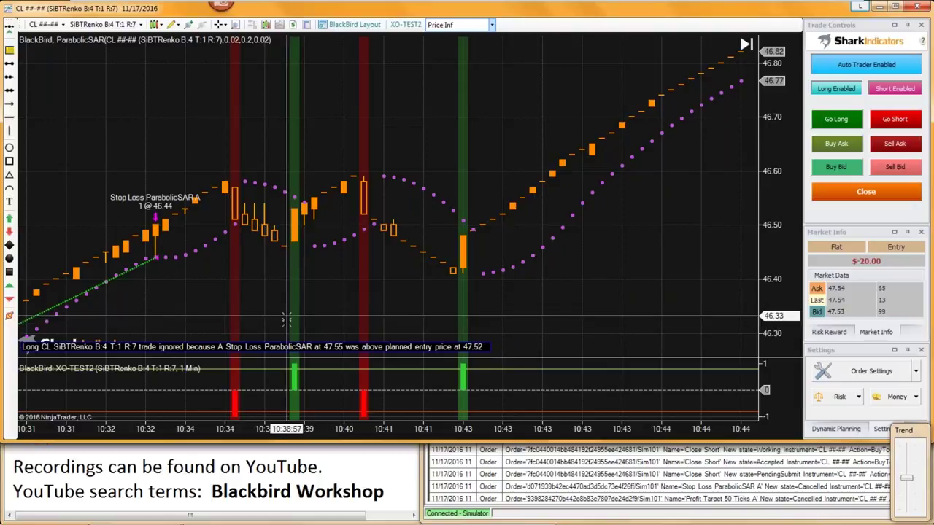
Point an arrow line at the Parabolic SAR dot below the 10:27 long entry, and remove the arrow.
{"action": "scroll", "coordinate": [351, 285], "scroll_direction": "up", "scroll_amount": 5}
{"action": "scroll", "coordinate": [351, 286], "scroll_direction": "up", "scroll_amount": 2}
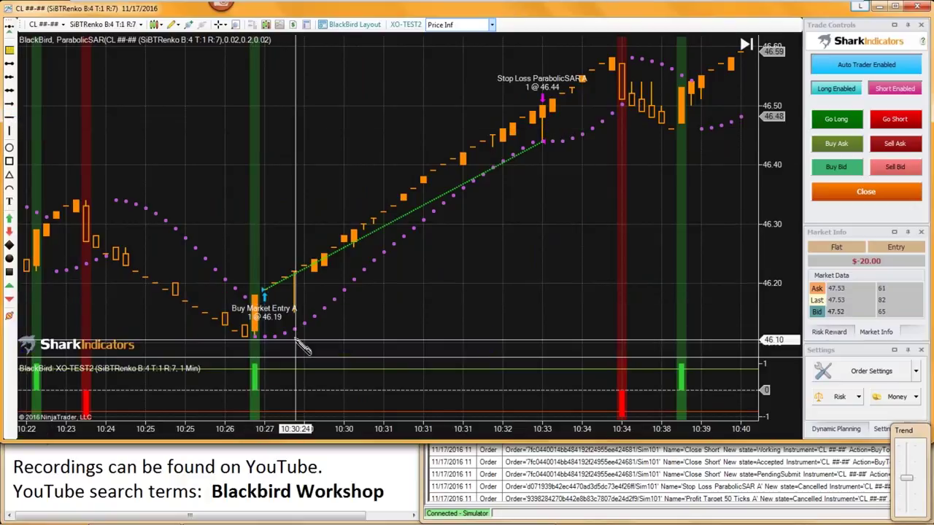
{"action": "left_click", "coordinate": [314, 350]}
{"action": "left_click", "coordinate": [255, 337]}
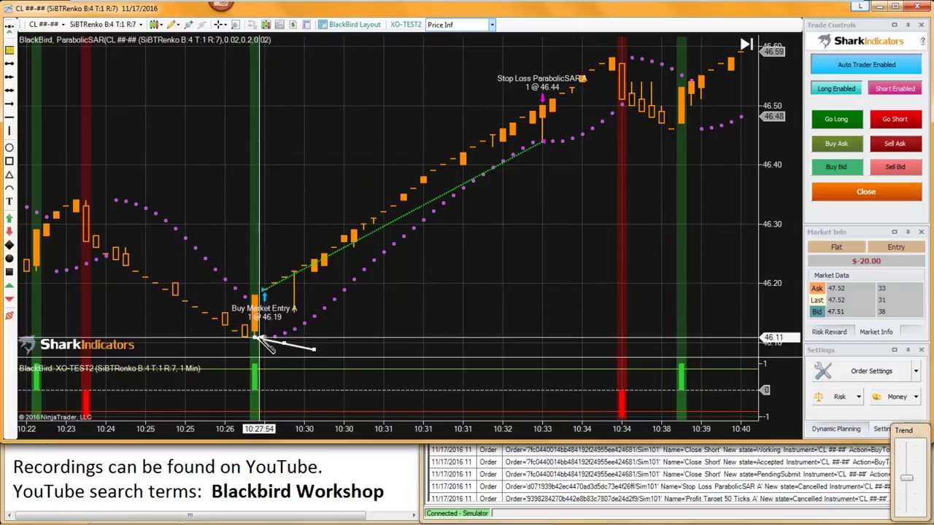
{"action": "mouse_move", "coordinate": [296, 351]}
{"action": "left_mouse_down"}
{"action": "mouse_move", "coordinate": [295, 304]}
{"action": "mouse_move", "coordinate": [266, 275]}
{"action": "mouse_move", "coordinate": [259, 279]}
{"action": "mouse_move", "coordinate": [280, 304]}
{"action": "mouse_move", "coordinate": [297, 306]}
{"action": "mouse_move", "coordinate": [294, 346]}
{"action": "left_mouse_up"}
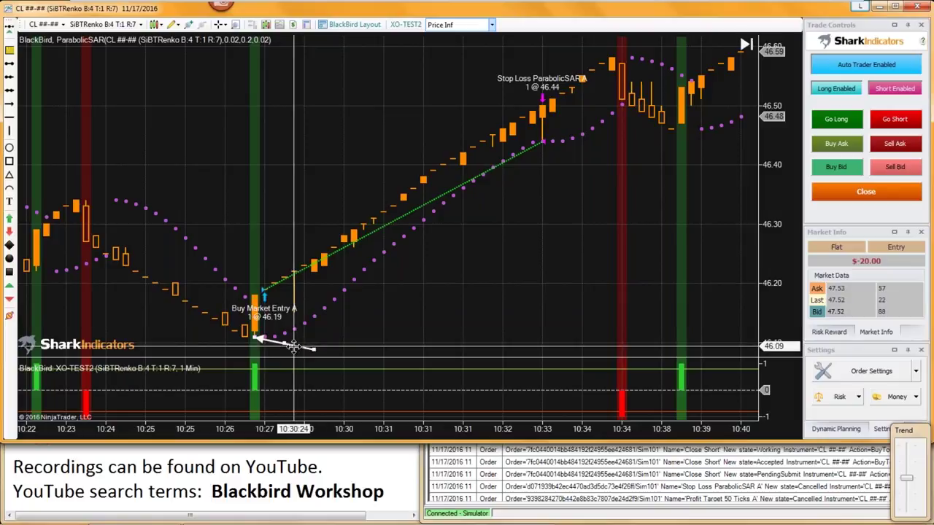
{"action": "mouse_move", "coordinate": [294, 348]}
{"action": "left_mouse_down"}
{"action": "mouse_move", "coordinate": [317, 304]}
{"action": "mouse_move", "coordinate": [552, 210]}
{"action": "mouse_move", "coordinate": [521, 216]}
{"action": "mouse_move", "coordinate": [507, 231]}
{"action": "left_mouse_up"}
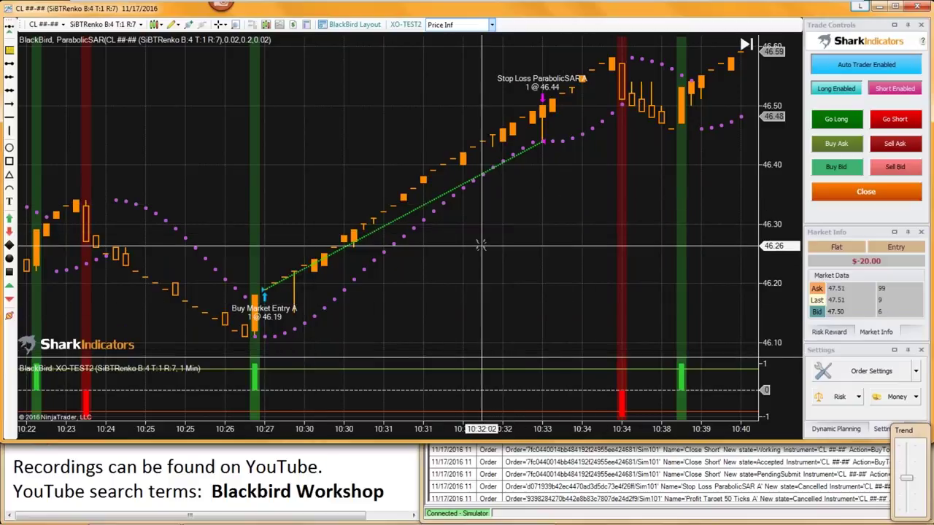
Examine the earlier long and short signals and the trades between about 09:53 and 10:20.
{"action": "scroll", "coordinate": [504, 248], "scroll_direction": "up", "scroll_amount": 8}
{"action": "scroll", "coordinate": [497, 275], "scroll_direction": "up", "scroll_amount": 5}
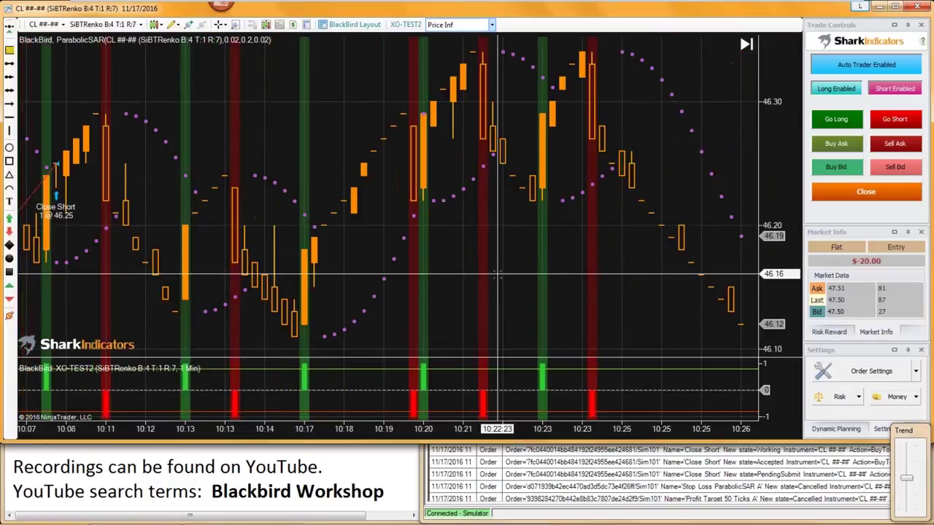
{"action": "scroll", "coordinate": [498, 275], "scroll_direction": "up", "scroll_amount": 6}
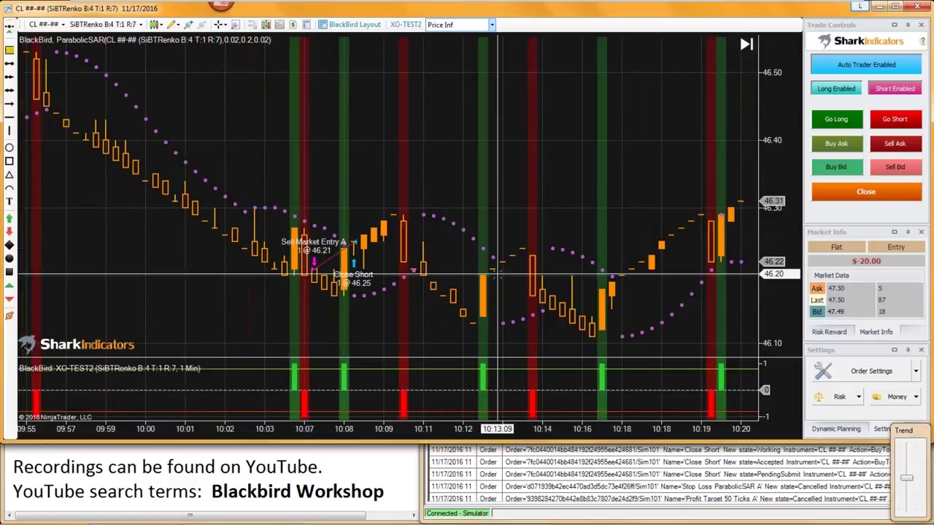
{"action": "scroll", "coordinate": [497, 275], "scroll_direction": "up", "scroll_amount": 1}
{"action": "scroll", "coordinate": [497, 275], "scroll_direction": "up", "scroll_amount": 1}
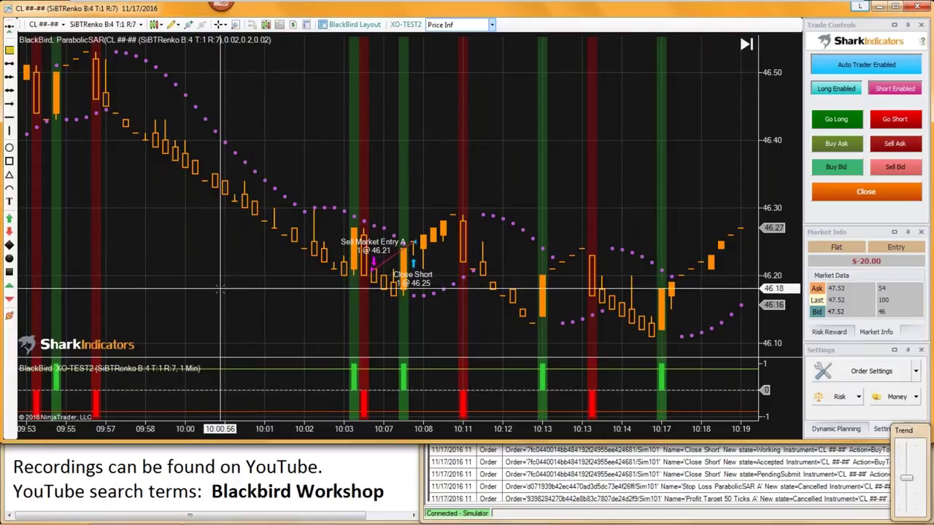
{"action": "scroll", "coordinate": [224, 288], "scroll_direction": "down", "scroll_amount": 1}
{"action": "scroll", "coordinate": [221, 291], "scroll_direction": "up", "scroll_amount": 1}
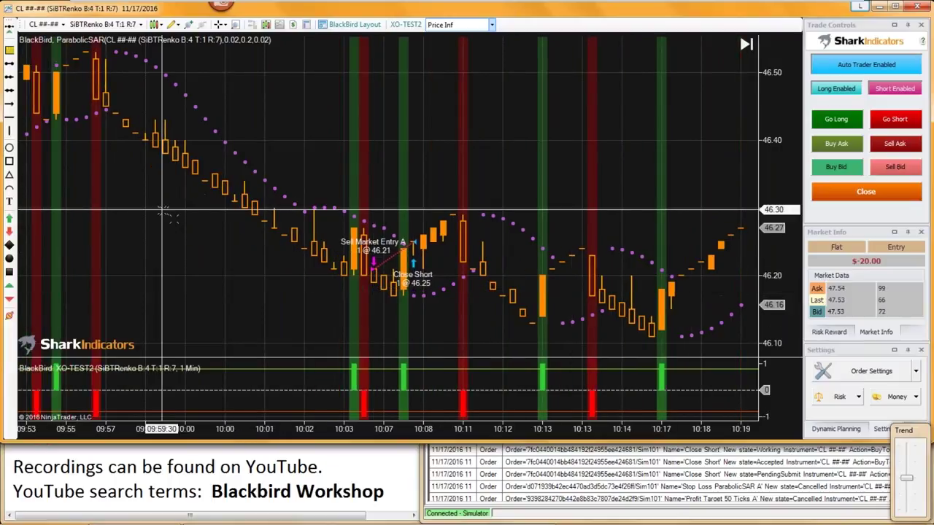
{"action": "scroll", "coordinate": [124, 201], "scroll_direction": "up", "scroll_amount": 1}
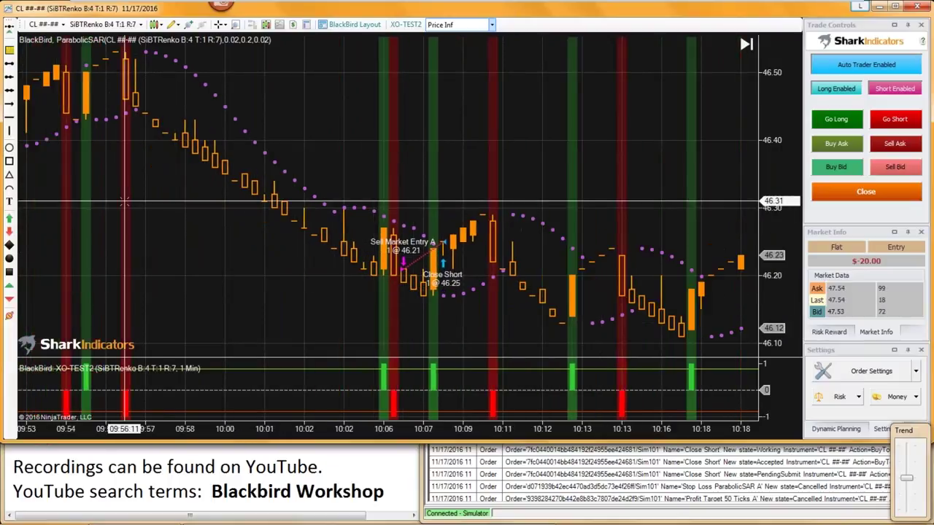
Point an arrow line at the 09:56 short signal and the 46.21 short trade, remove it, and return to the latest bars.
{"action": "left_click", "coordinate": [10, 116]}
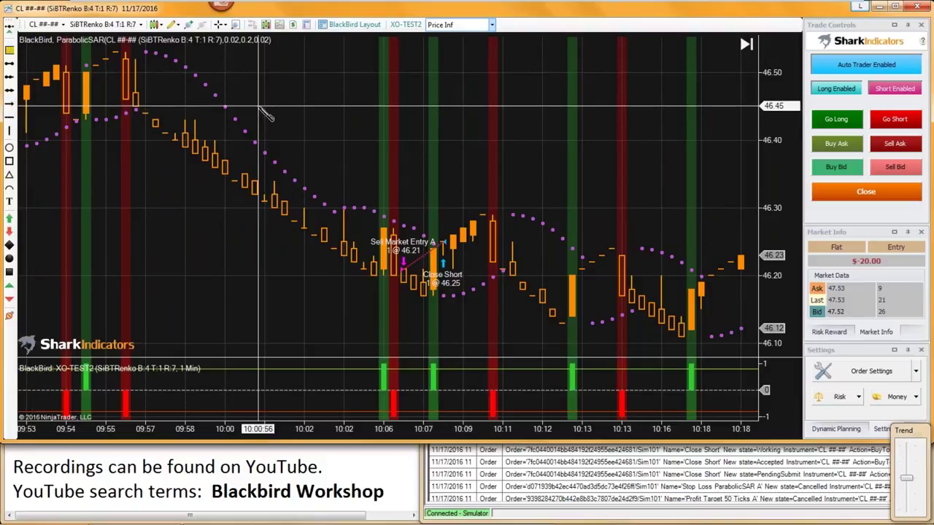
{"action": "left_click", "coordinate": [264, 106]}
{"action": "left_click", "coordinate": [131, 97]}
{"action": "left_click_drag", "start_coordinate": [131, 97], "coordinate": [443, 195]}
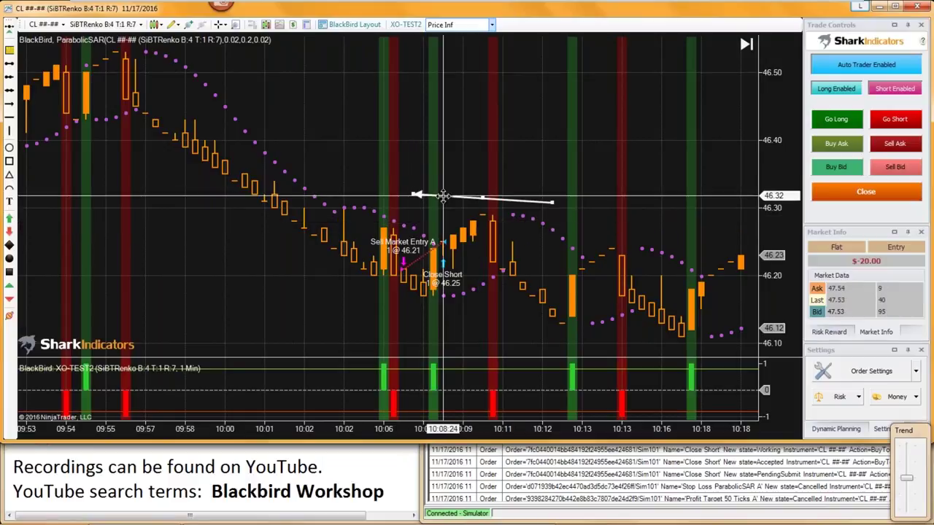
{"action": "left_click_drag", "start_coordinate": [443, 196], "coordinate": [467, 248]}
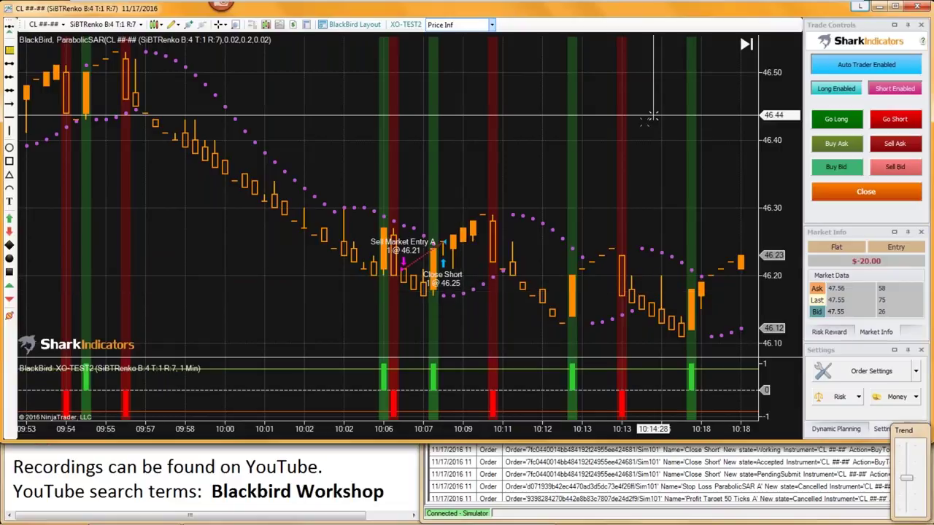
{"action": "left_click", "coordinate": [744, 43]}
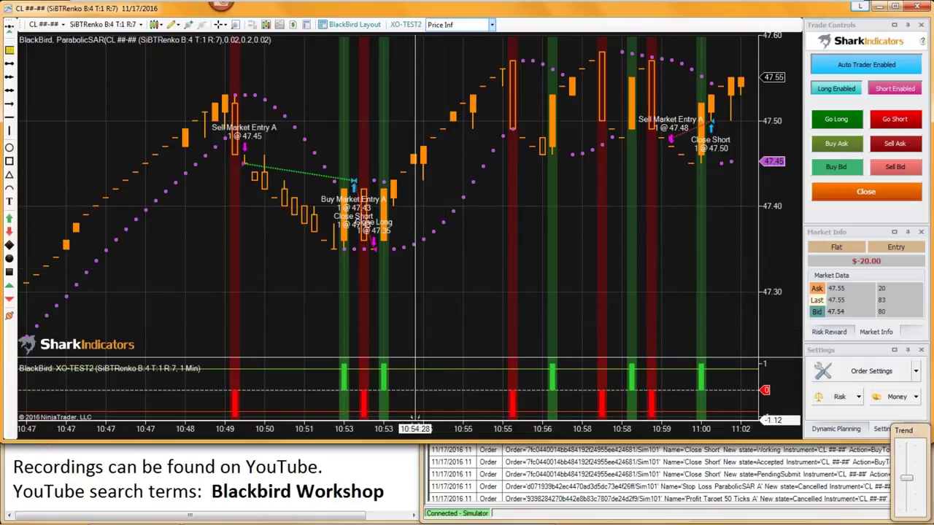
Examine the total net profit and total number of trades in BlackBird's historical and real-time strategy performance report, and close the report.
{"action": "left_click_drag", "start_coordinate": [415, 428], "coordinate": [380, 429]}
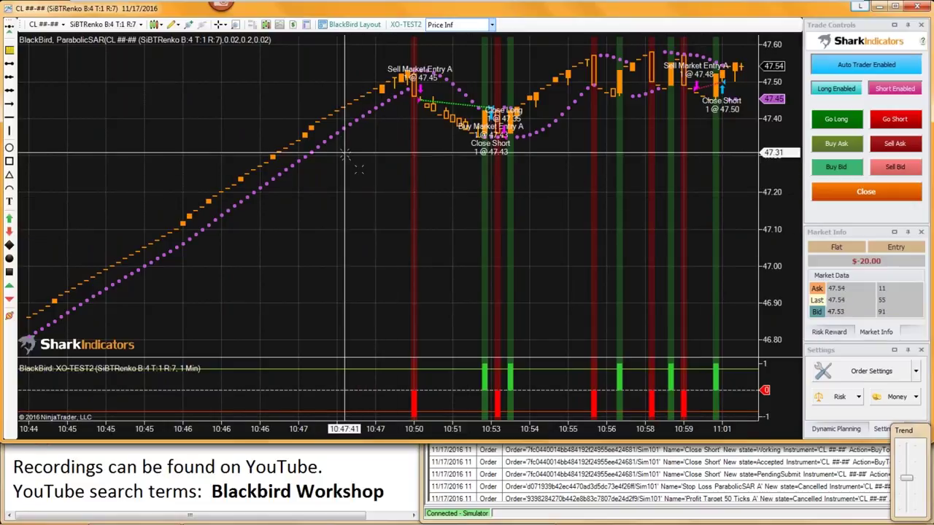
{"action": "right_click", "coordinate": [337, 176]}
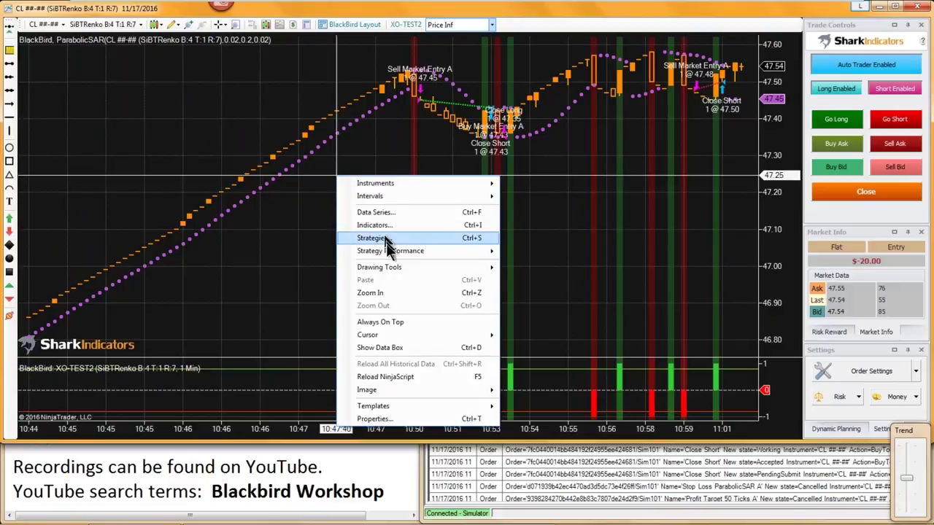
{"action": "mouse_move", "coordinate": [387, 256]}
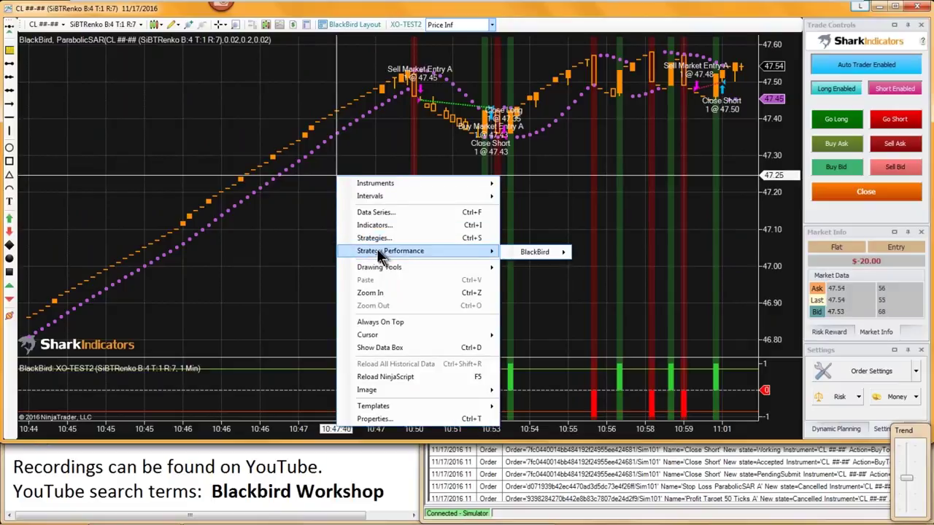
{"action": "mouse_move", "coordinate": [536, 252]}
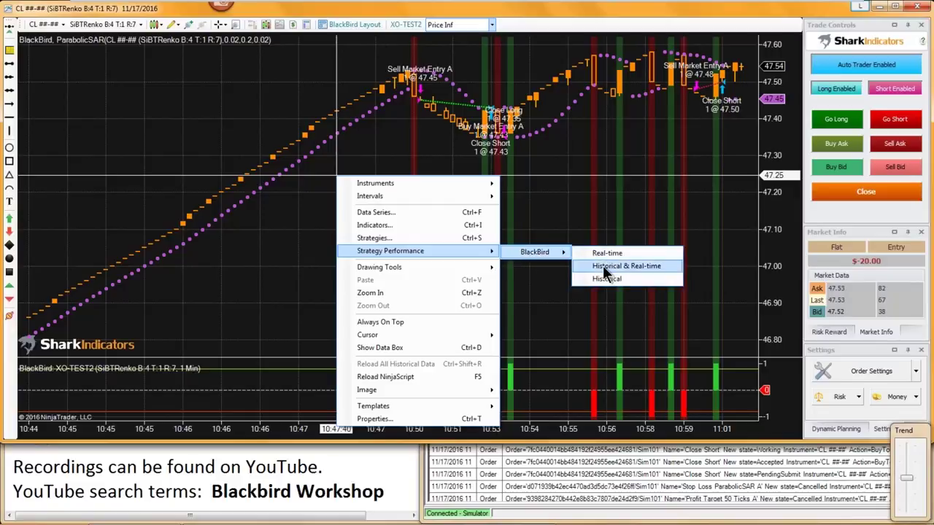
{"action": "left_click", "coordinate": [602, 265]}
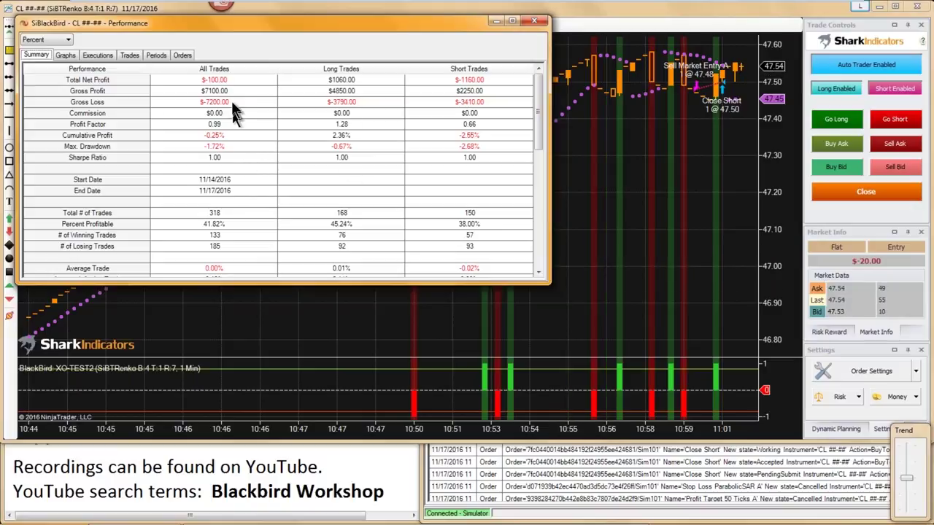
{"action": "left_click", "coordinate": [231, 78]}
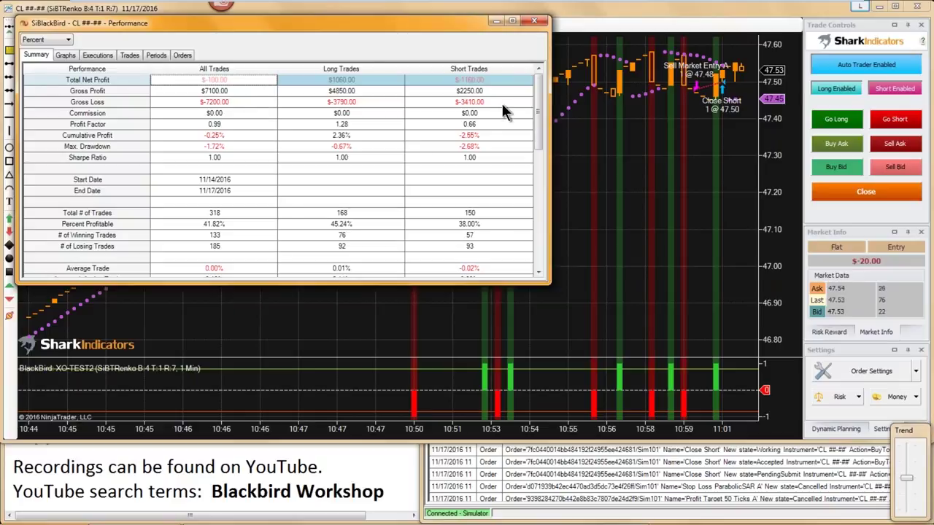
{"action": "left_click", "coordinate": [222, 215]}
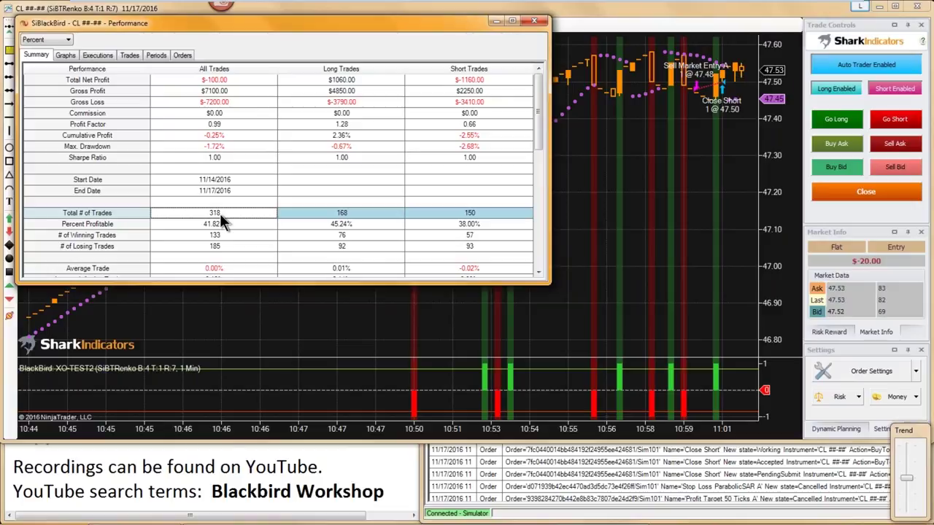
{"action": "left_click", "coordinate": [538, 19]}
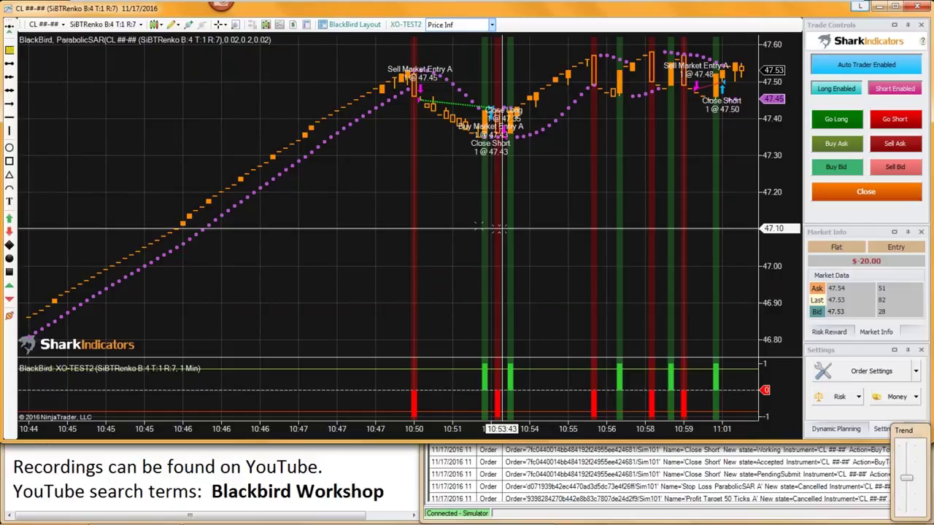
Restrict auto entries by time in the order settings' scheduling, loading the US Equities RTH session template.
{"action": "left_click", "coordinate": [858, 374]}
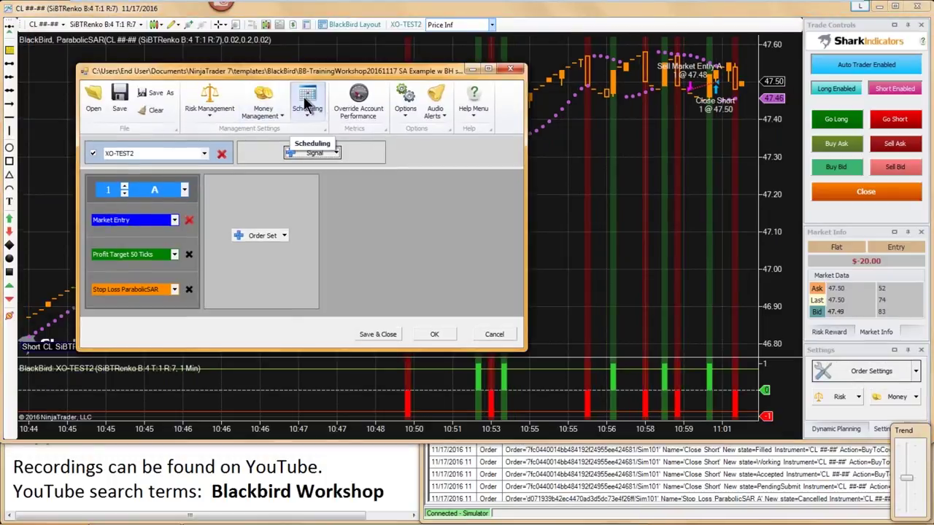
{"action": "left_click", "coordinate": [307, 104]}
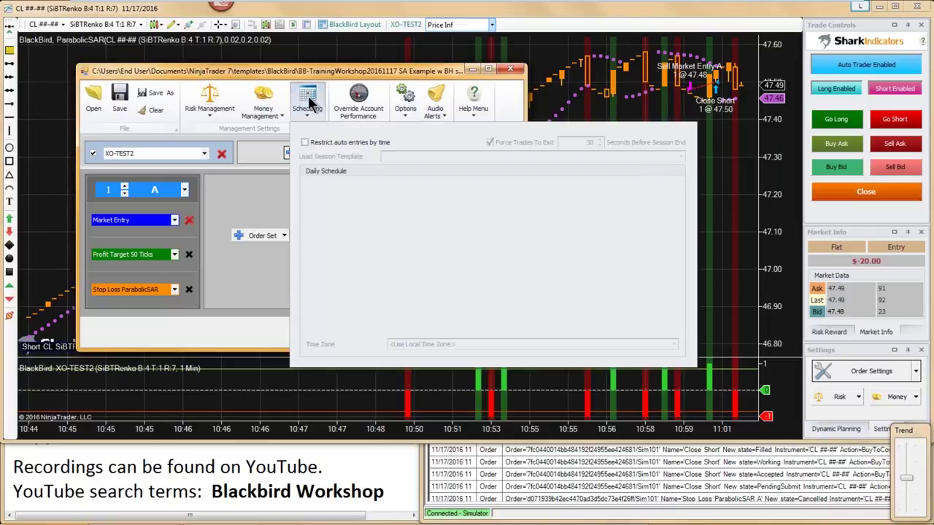
{"action": "left_click", "coordinate": [305, 143]}
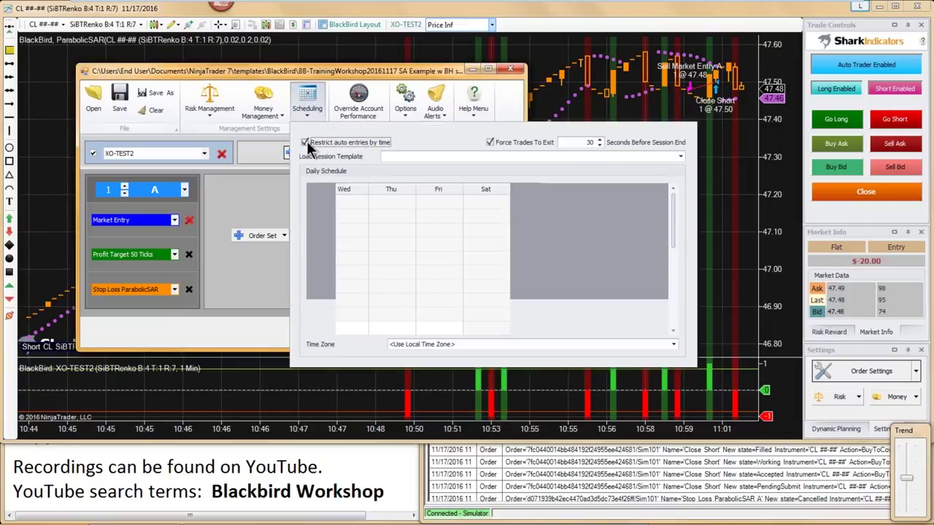
{"action": "left_click", "coordinate": [680, 156]}
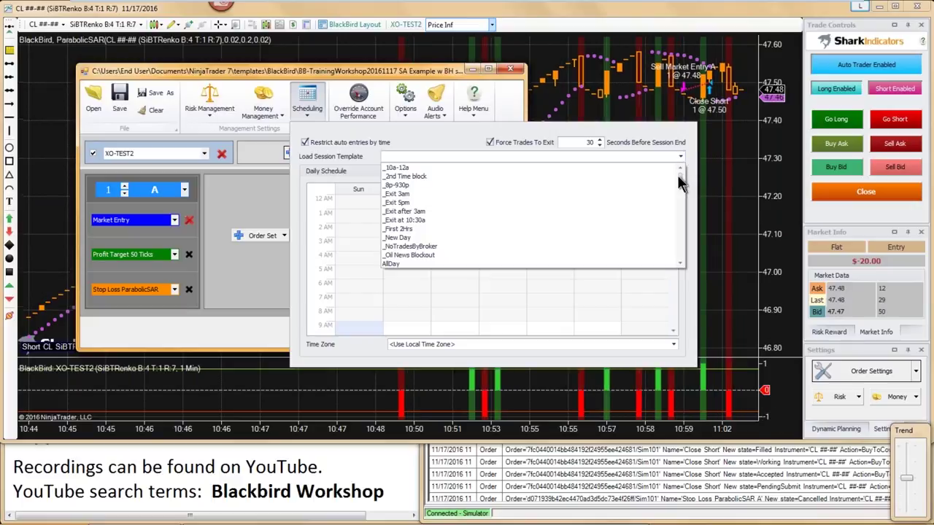
{"action": "left_click_drag", "start_coordinate": [677, 182], "coordinate": [675, 258]}
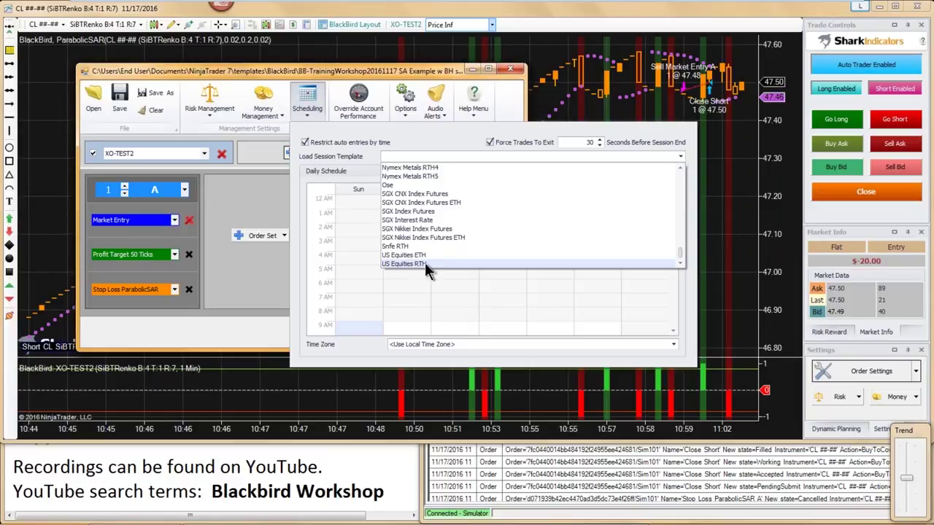
{"action": "left_click", "coordinate": [424, 263]}
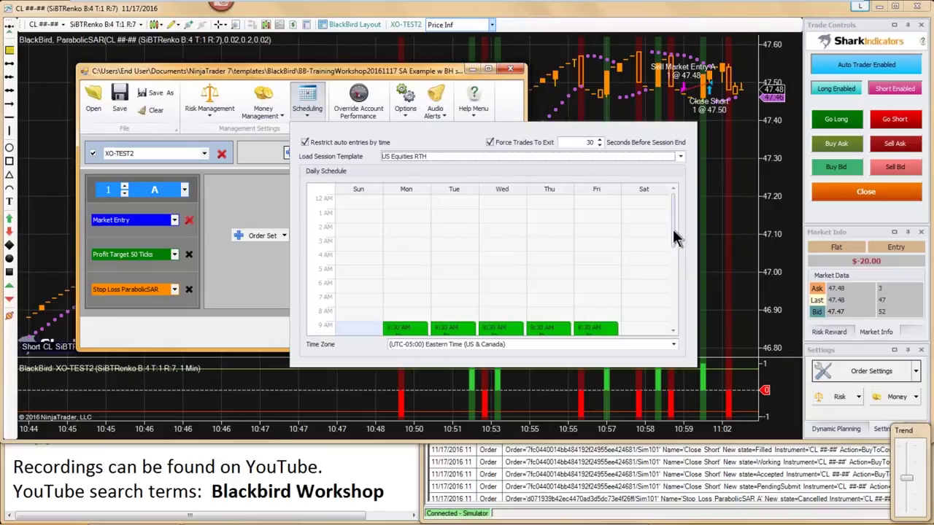
Check the weekday trading hours and the forced-exit seconds in the schedule, and save and close the order settings.
{"action": "left_click_drag", "start_coordinate": [672, 229], "coordinate": [669, 266]}
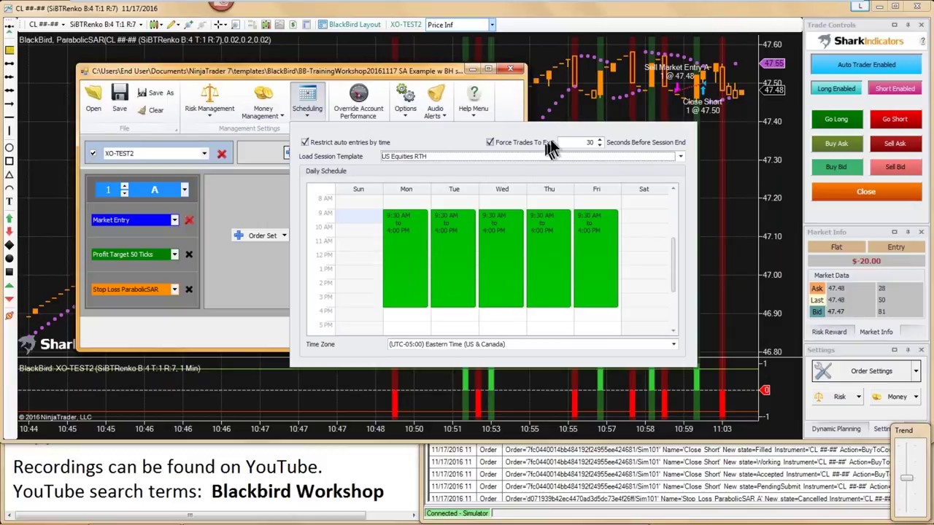
{"action": "left_click", "coordinate": [580, 142]}
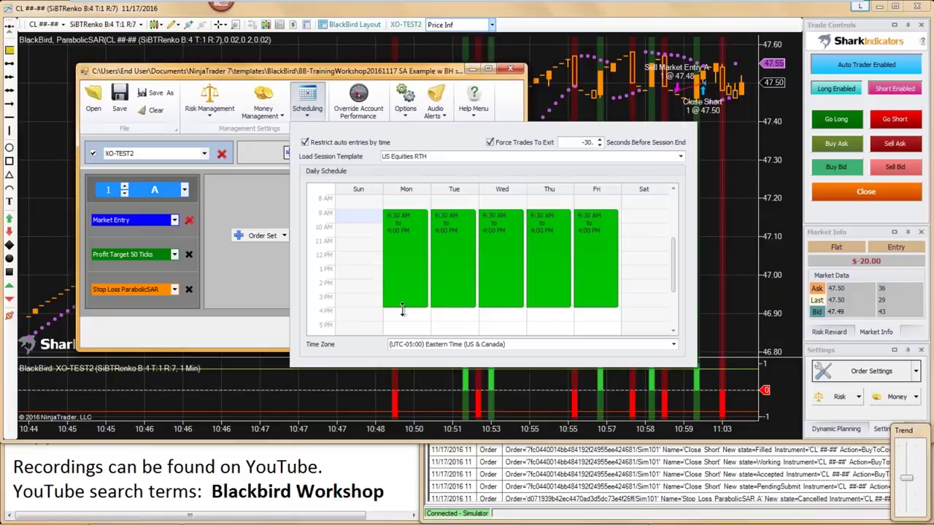
{"action": "left_click", "coordinate": [246, 328]}
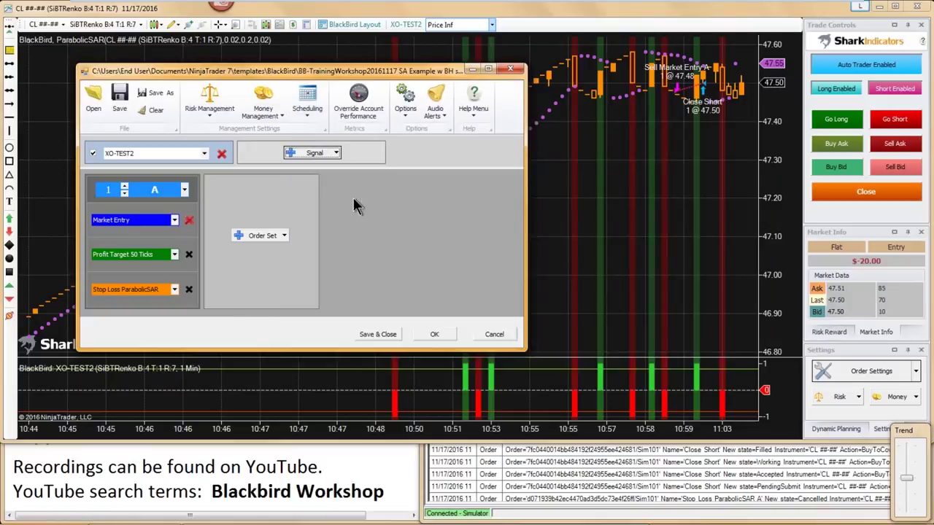
{"action": "left_click", "coordinate": [369, 334]}
Reset all individual Override Account Performance values in the order settings, and save and close the settings.
{"action": "right_click", "coordinate": [357, 171]}
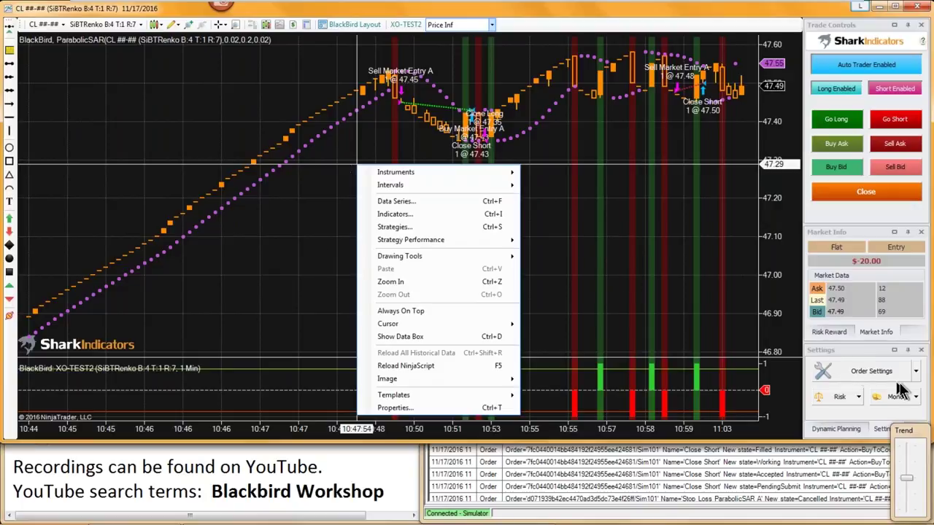
{"action": "left_click", "coordinate": [846, 376]}
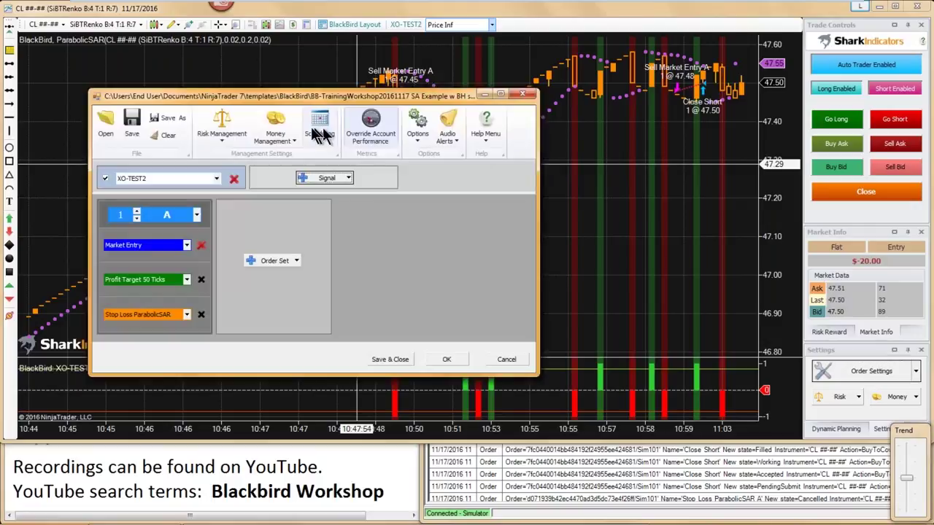
{"action": "left_click", "coordinate": [370, 121]}
{"action": "left_click", "coordinate": [134, 263]}
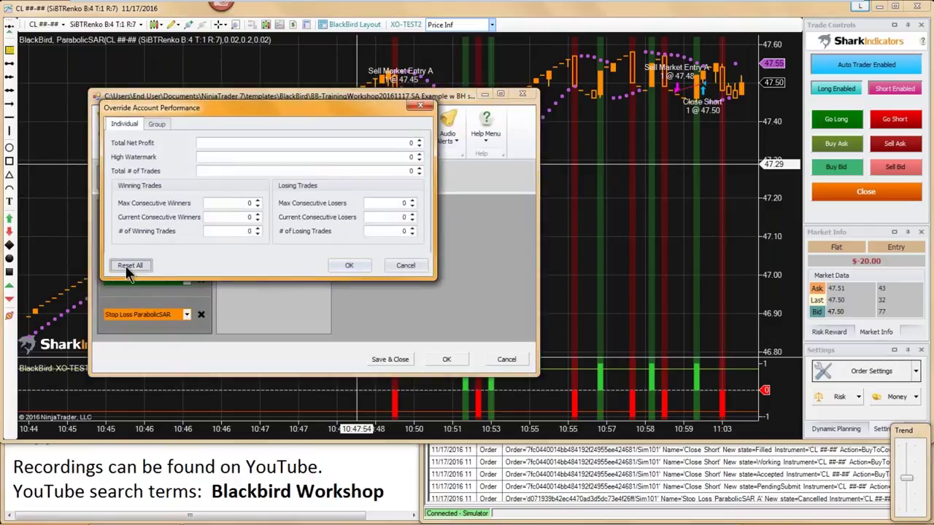
{"action": "left_click", "coordinate": [350, 265]}
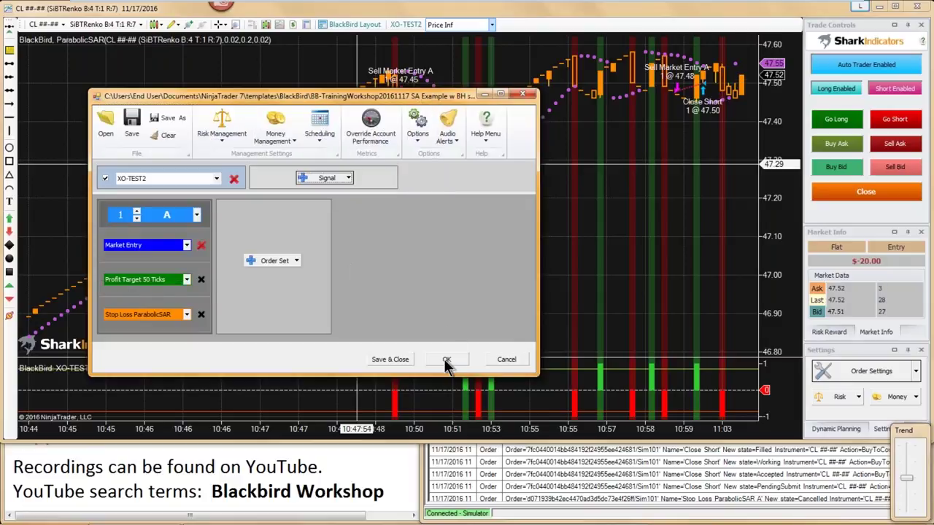
{"action": "left_click", "coordinate": [392, 361]}
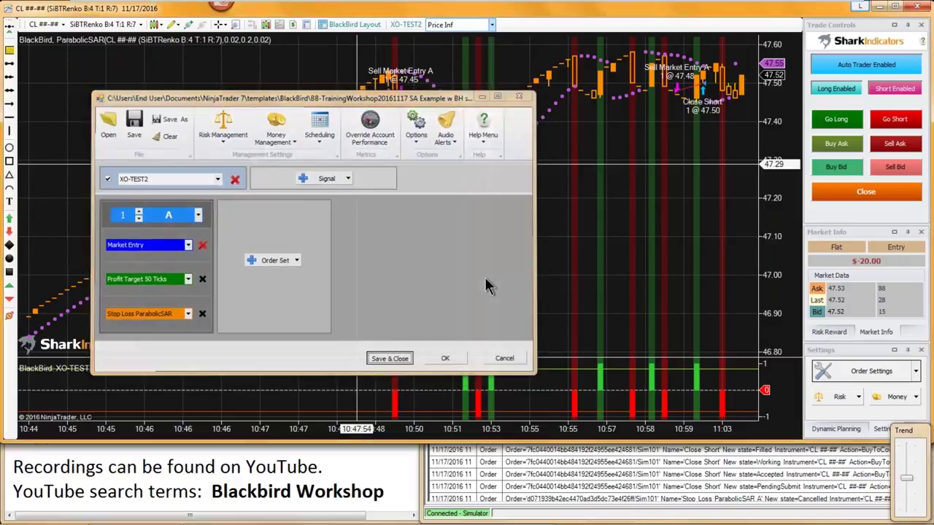
{"action": "right_click", "coordinate": [413, 166]}
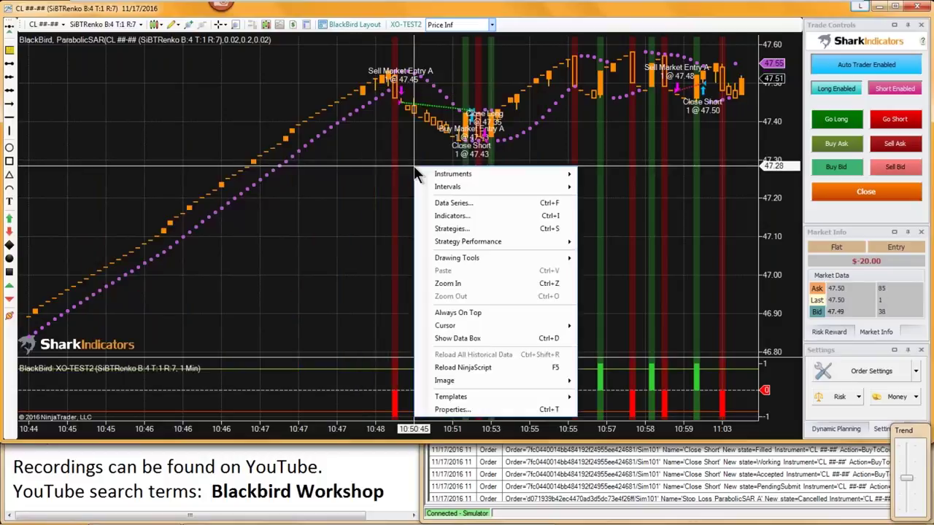
{"action": "left_click", "coordinate": [456, 369]}
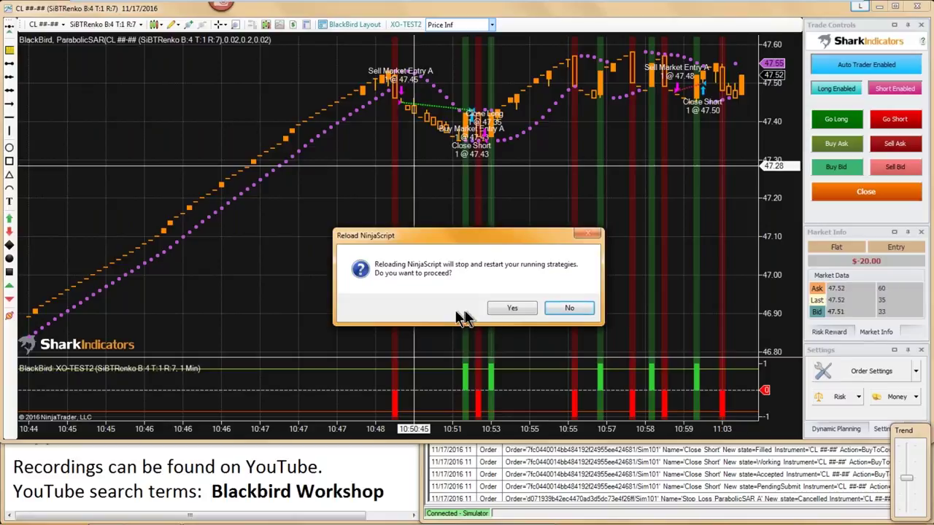
{"action": "left_click", "coordinate": [568, 308]}
Examine the earlier signals and trades on the CL chart, going back from about 10:43 to about 06:04.
{"action": "scroll", "coordinate": [548, 280], "scroll_direction": "up", "scroll_amount": 10}
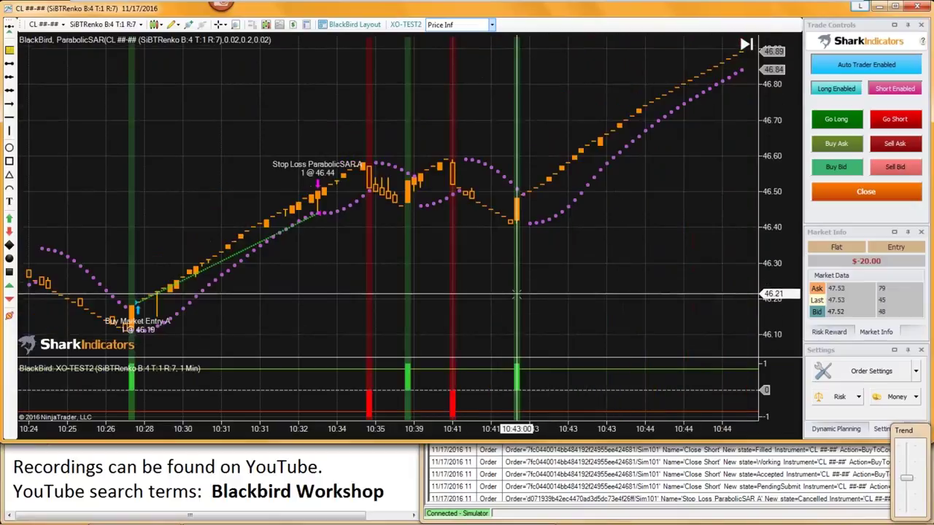
{"action": "scroll", "coordinate": [517, 294], "scroll_direction": "up", "scroll_amount": 10}
{"action": "scroll", "coordinate": [509, 296], "scroll_direction": "up", "scroll_amount": 10}
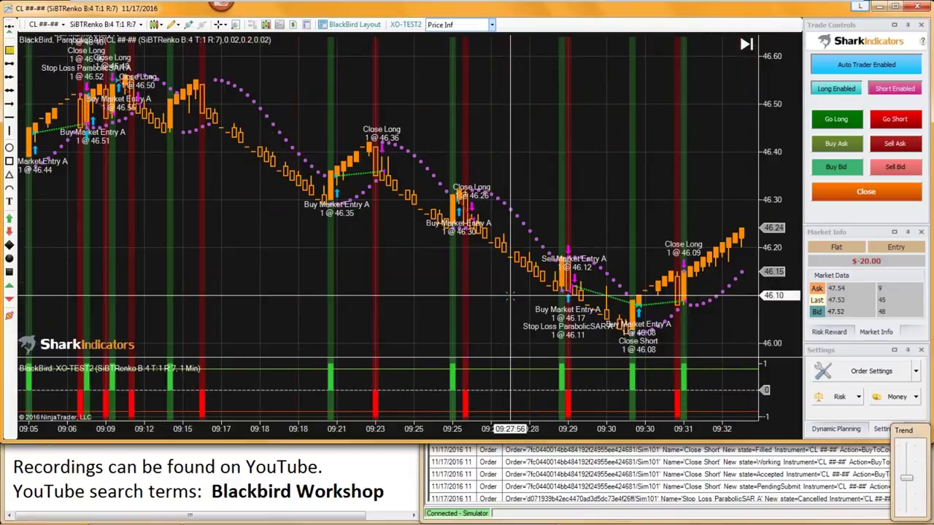
{"action": "scroll", "coordinate": [509, 295], "scroll_direction": "up", "scroll_amount": 10}
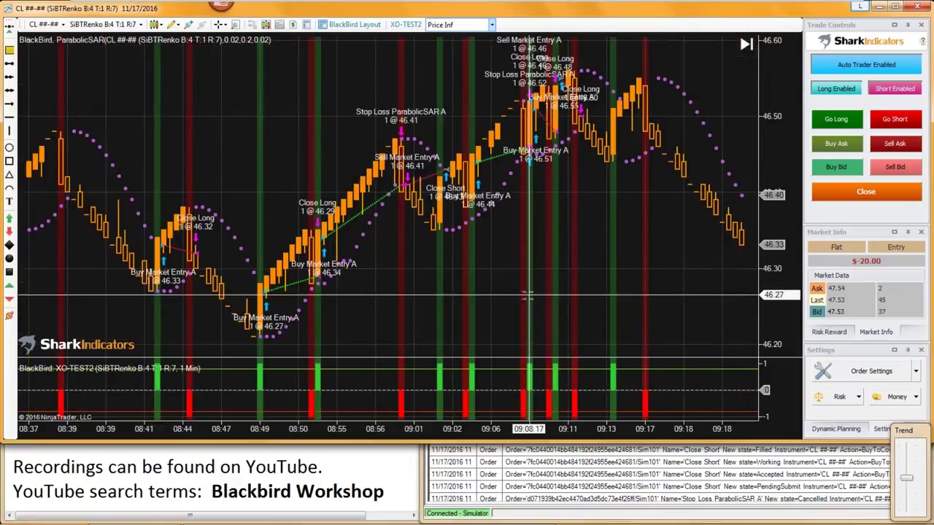
{"action": "scroll", "coordinate": [526, 291], "scroll_direction": "up", "scroll_amount": 10}
{"action": "scroll", "coordinate": [523, 290], "scroll_direction": "up", "scroll_amount": 2}
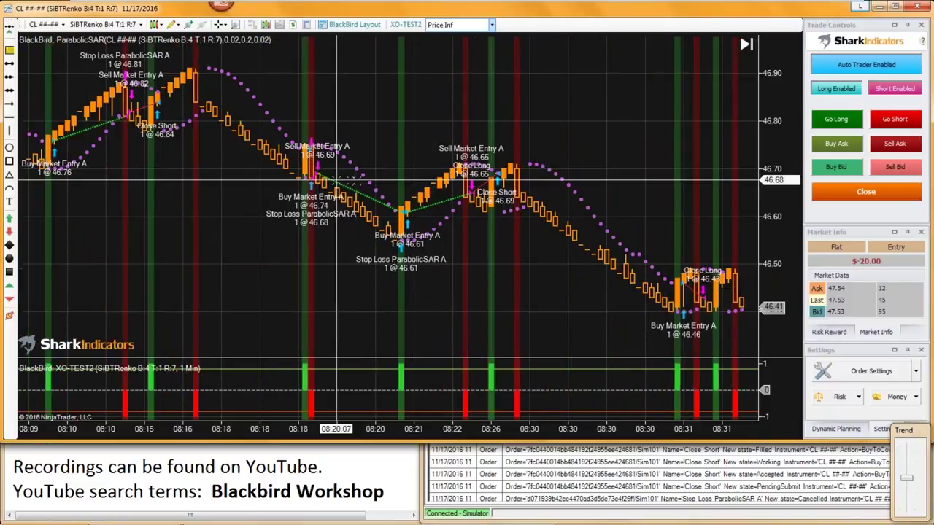
{"action": "scroll", "coordinate": [422, 276], "scroll_direction": "up", "scroll_amount": 4}
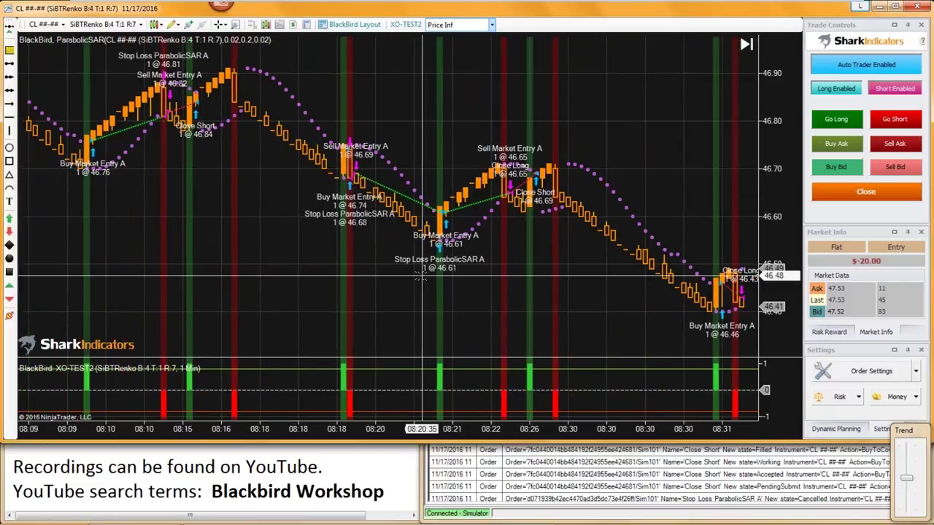
{"action": "scroll", "coordinate": [422, 276], "scroll_direction": "up", "scroll_amount": 10}
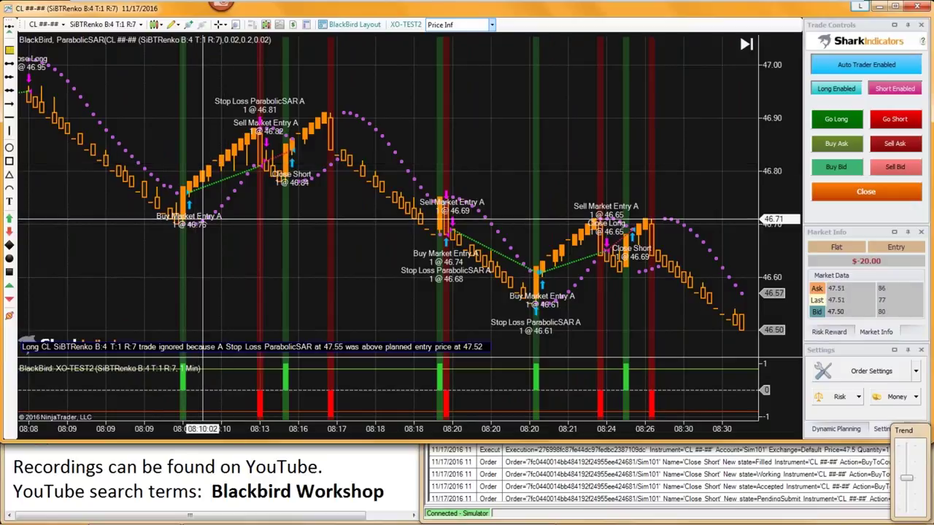
{"action": "scroll", "coordinate": [226, 246], "scroll_direction": "up", "scroll_amount": 10}
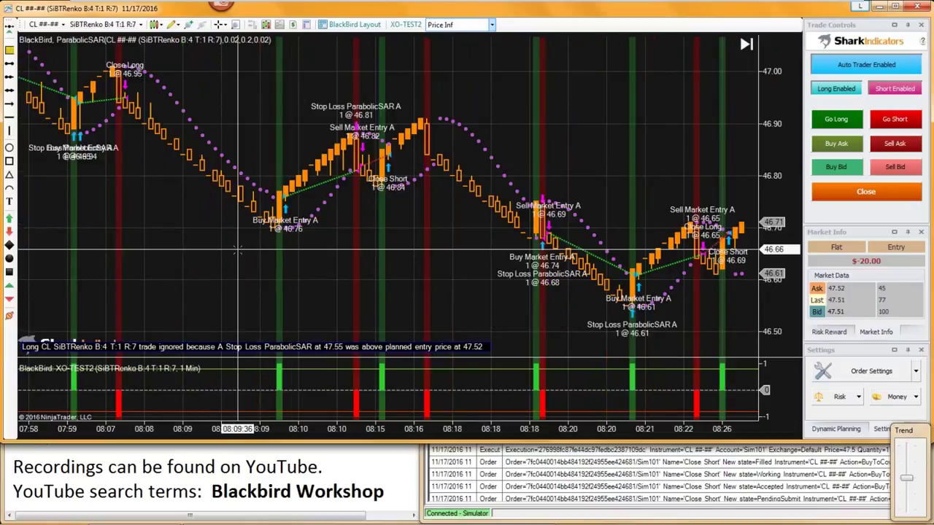
{"action": "scroll", "coordinate": [248, 252], "scroll_direction": "up", "scroll_amount": 15}
{"action": "scroll", "coordinate": [262, 253], "scroll_direction": "up", "scroll_amount": 5}
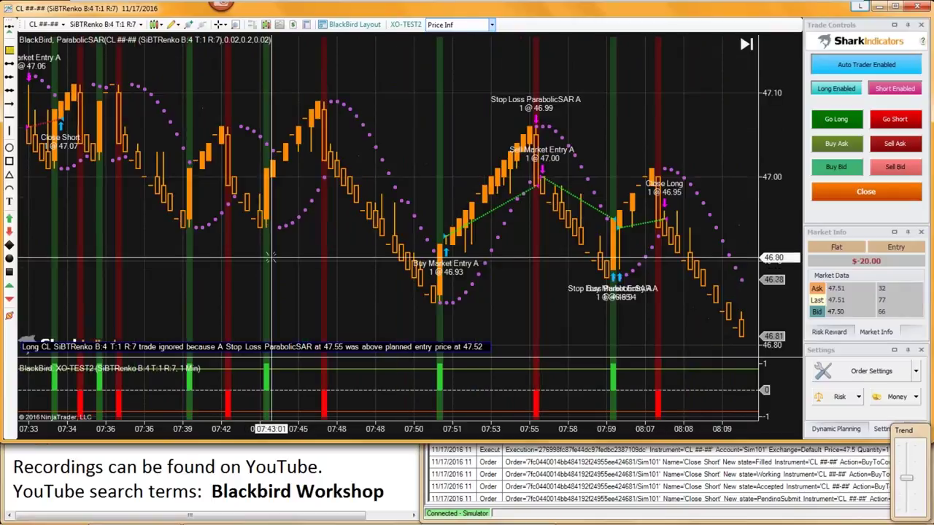
{"action": "scroll", "coordinate": [273, 261], "scroll_direction": "up", "scroll_amount": 15}
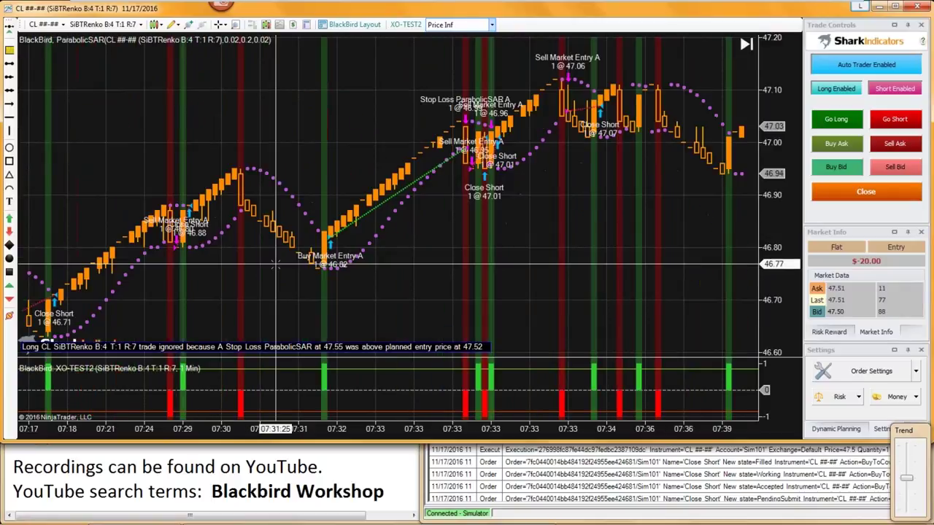
{"action": "scroll", "coordinate": [281, 266], "scroll_direction": "up", "scroll_amount": 20}
{"action": "scroll", "coordinate": [286, 269], "scroll_direction": "up", "scroll_amount": 7}
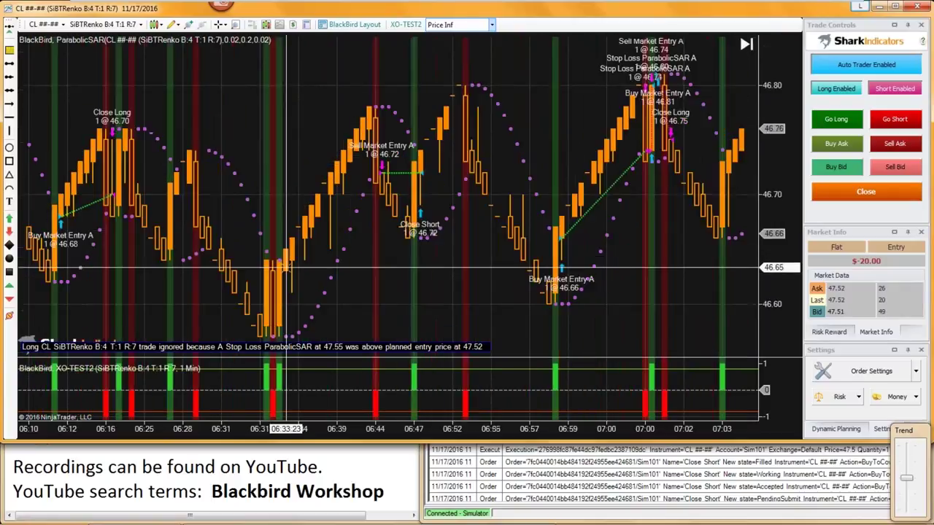
{"action": "scroll", "coordinate": [286, 268], "scroll_direction": "up", "scroll_amount": 4}
Reload NinjaScript on the CL chart, restarting the running strategies, and enlarge the price area by shrinking the BlackBird signal panel.
{"action": "right_click", "coordinate": [438, 83]}
{"action": "left_click", "coordinate": [491, 285]}
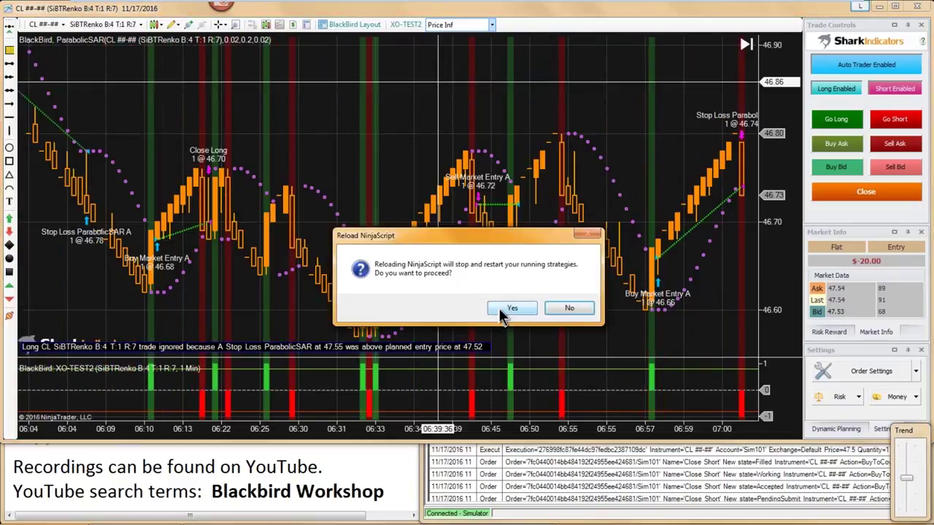
{"action": "left_click", "coordinate": [500, 308]}
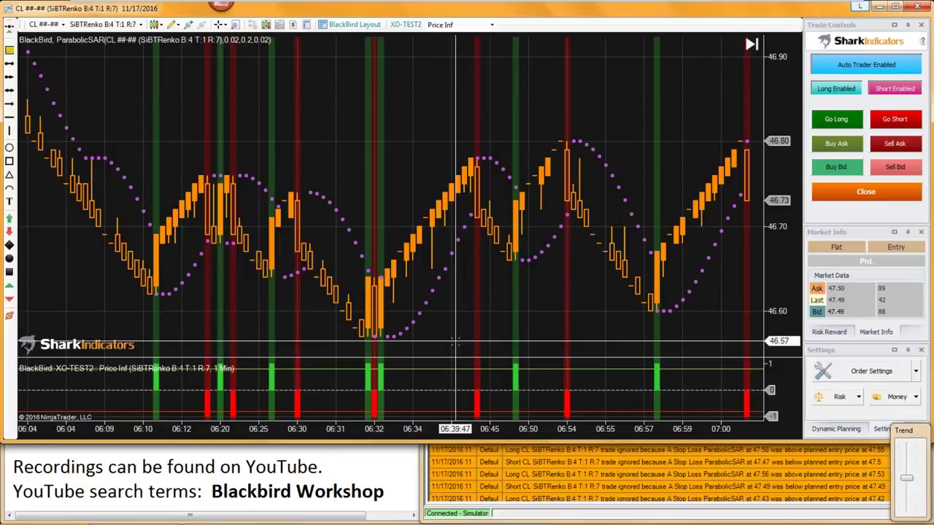
{"action": "left_click_drag", "start_coordinate": [449, 358], "coordinate": [450, 386]}
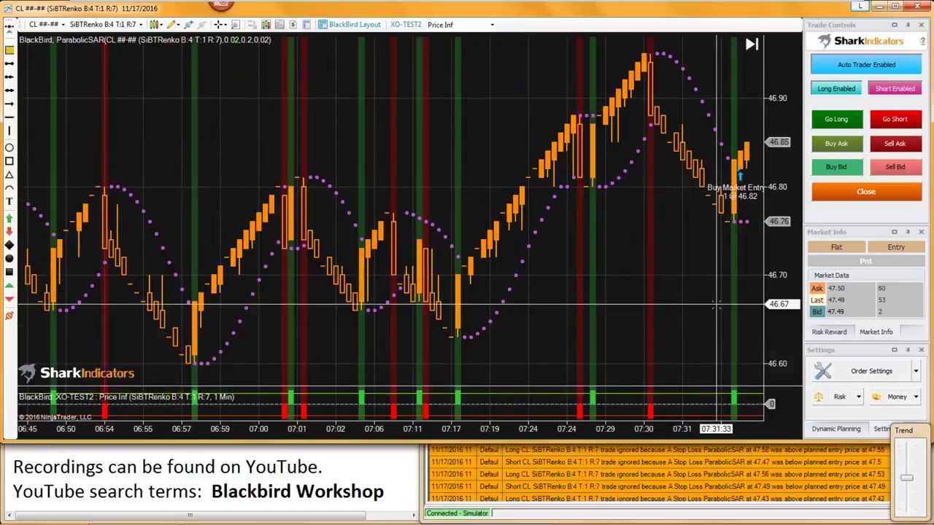
Check the trades on the CL chart between about 07:18 and 07:45.
{"action": "left_click_drag", "start_coordinate": [215, 305], "coordinate": [312, 328]}
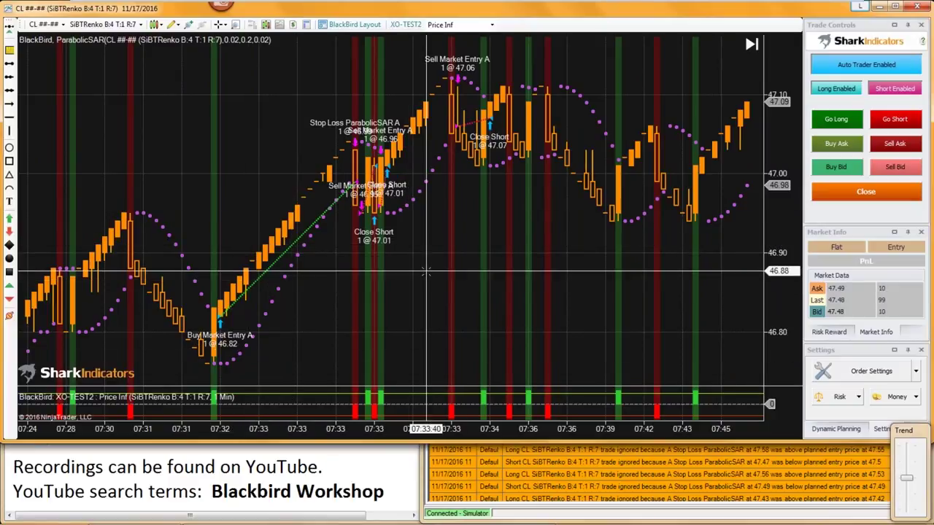
{"action": "scroll", "coordinate": [426, 271], "scroll_direction": "up", "scroll_amount": 1}
{"action": "scroll", "coordinate": [394, 183], "scroll_direction": "up", "scroll_amount": 2}
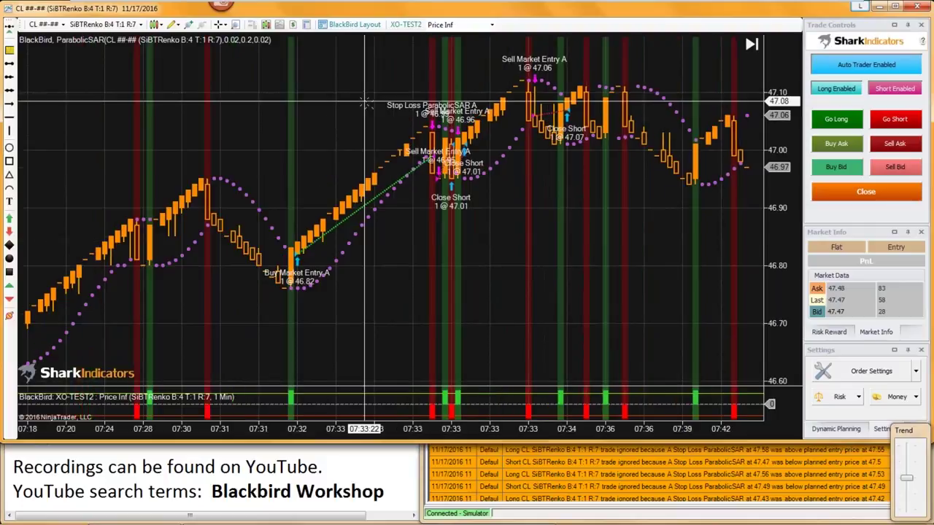
Open BlackBird's Historical & Real-time strategy performance and check the total net profit of all trades in the summary.
{"action": "right_click", "coordinate": [350, 91]}
{"action": "mouse_move", "coordinate": [490, 167]}
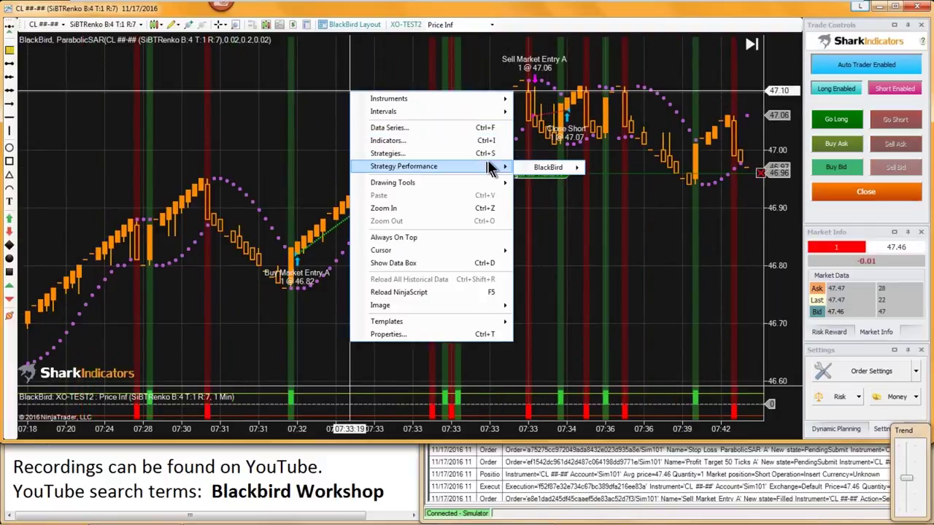
{"action": "mouse_move", "coordinate": [548, 167]}
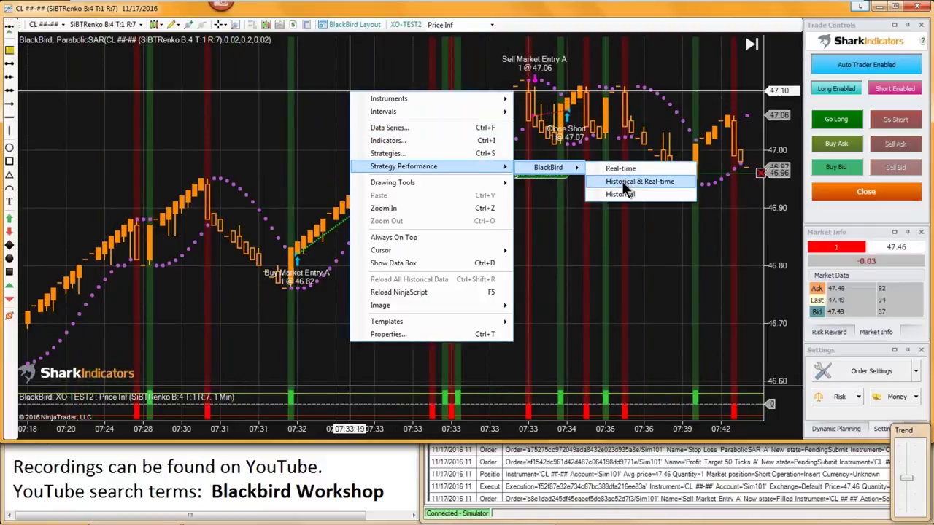
{"action": "left_click", "coordinate": [622, 181]}
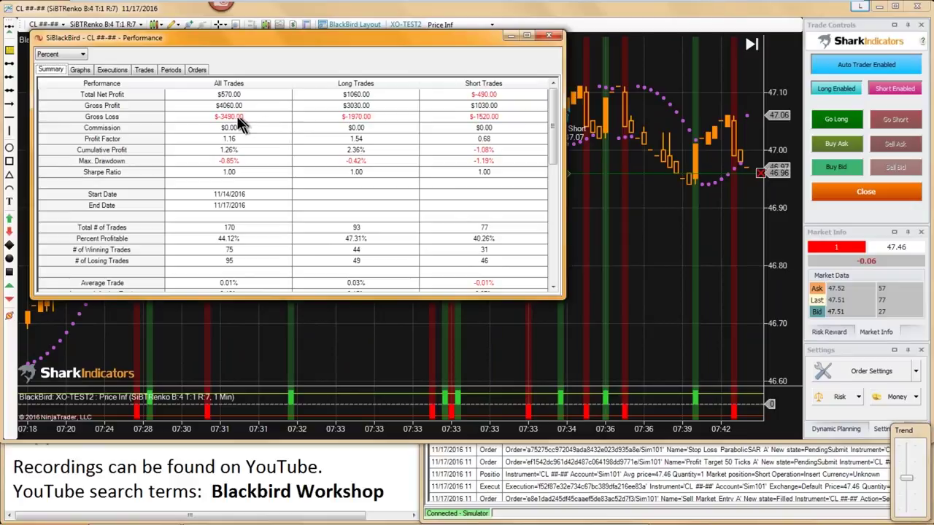
{"action": "left_click", "coordinate": [226, 95]}
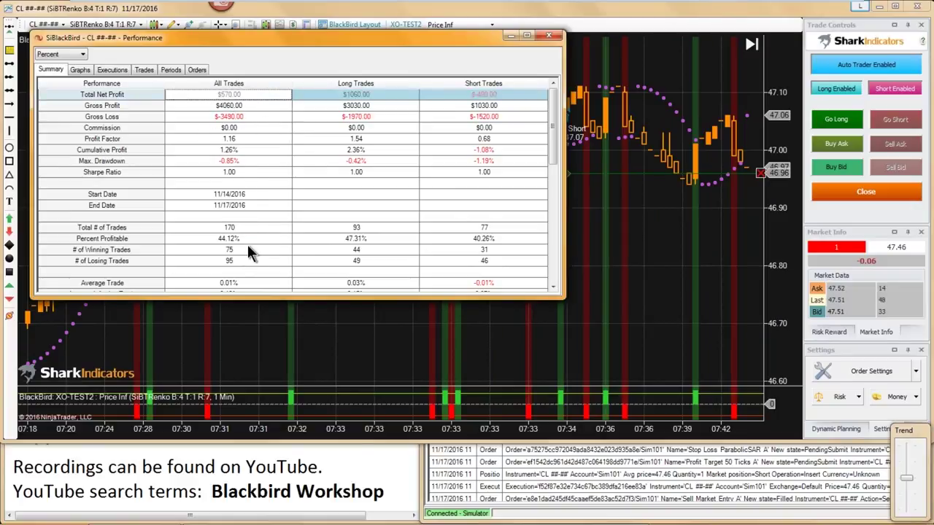
Break the strategy performance down by hour of day and widen the Period column.
{"action": "left_click", "coordinate": [172, 71]}
{"action": "left_click", "coordinate": [191, 87]}
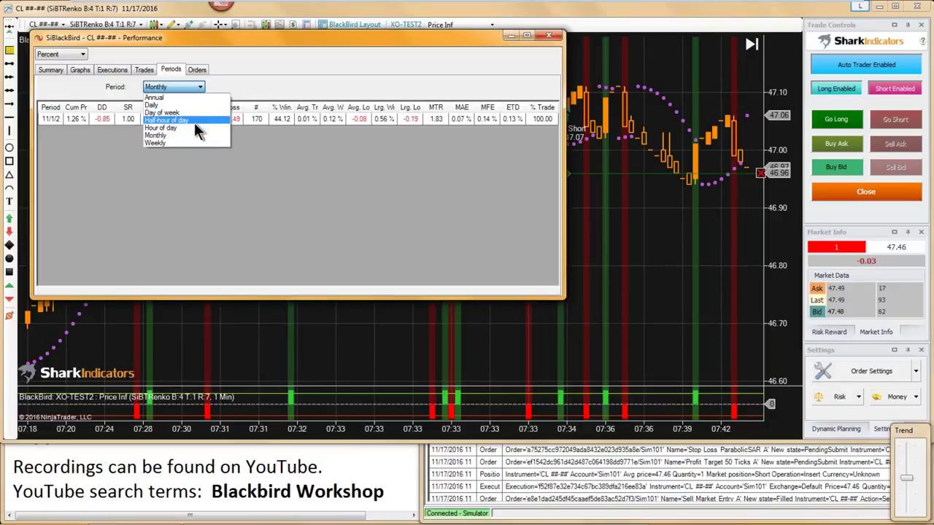
{"action": "left_click", "coordinate": [178, 126]}
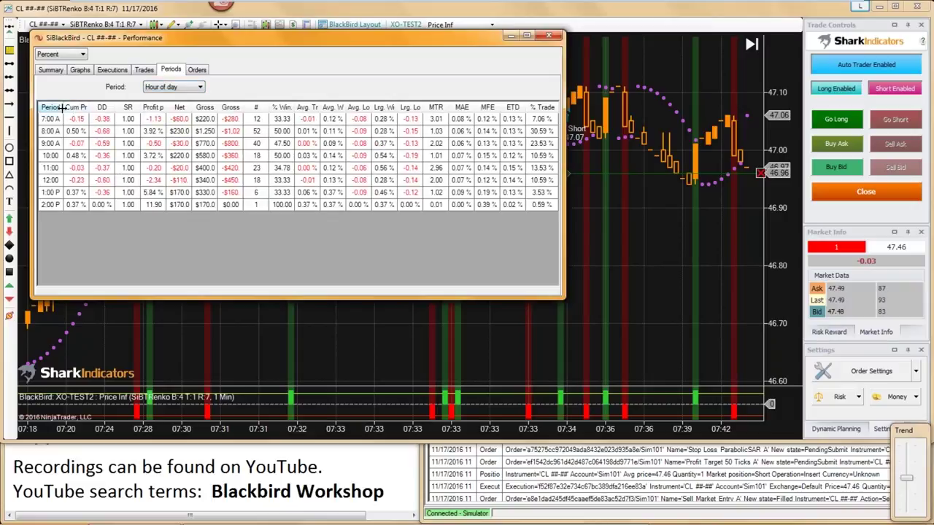
{"action": "left_click_drag", "start_coordinate": [71, 107], "coordinate": [73, 107]}
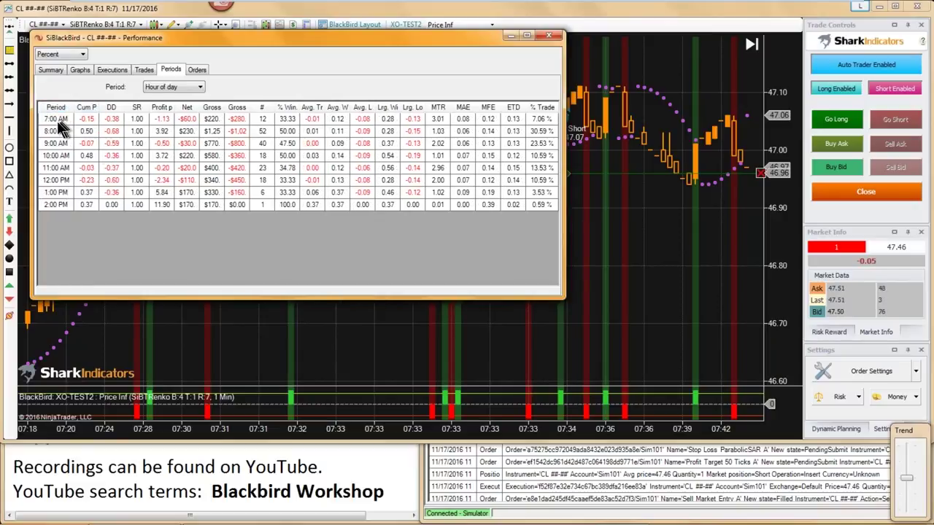
Check the hourly performance periods from the first to the last row, and close the performance report.
{"action": "left_click", "coordinate": [56, 117]}
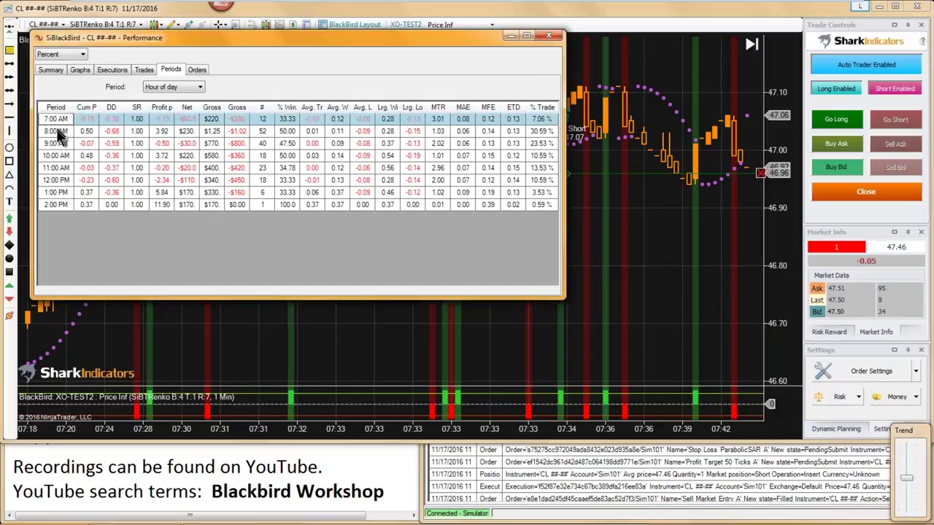
{"action": "left_click", "coordinate": [56, 131]}
{"action": "left_click", "coordinate": [57, 205]}
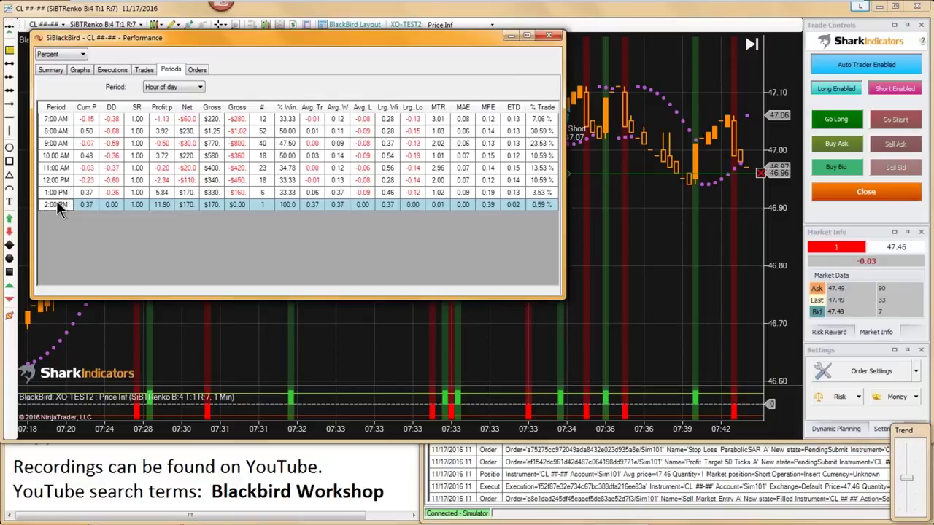
{"action": "left_click", "coordinate": [53, 118]}
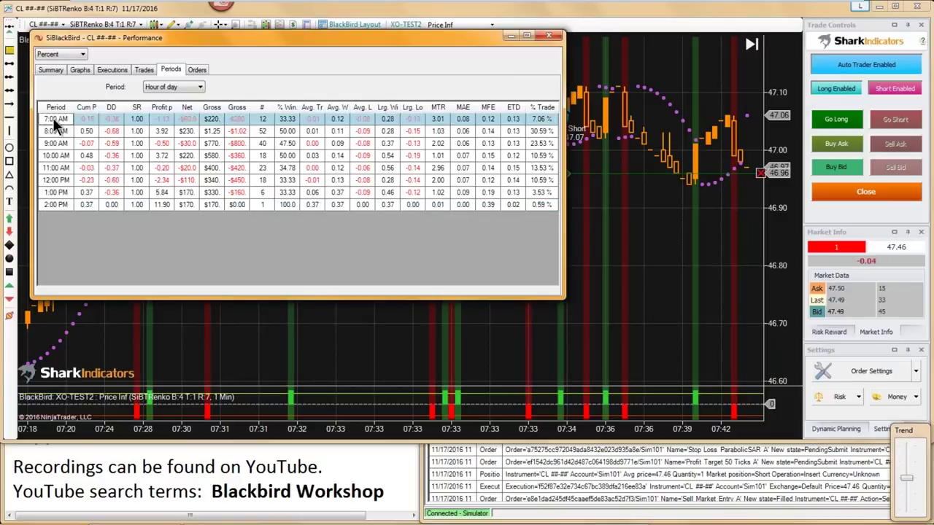
{"action": "left_click", "coordinate": [54, 206]}
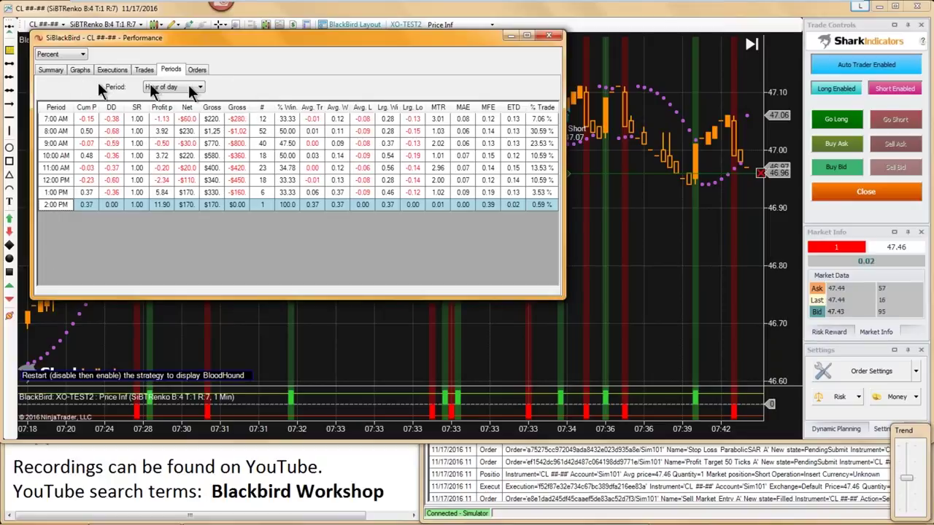
{"action": "left_click", "coordinate": [548, 35]}
{"action": "left_click", "coordinate": [545, 36]}
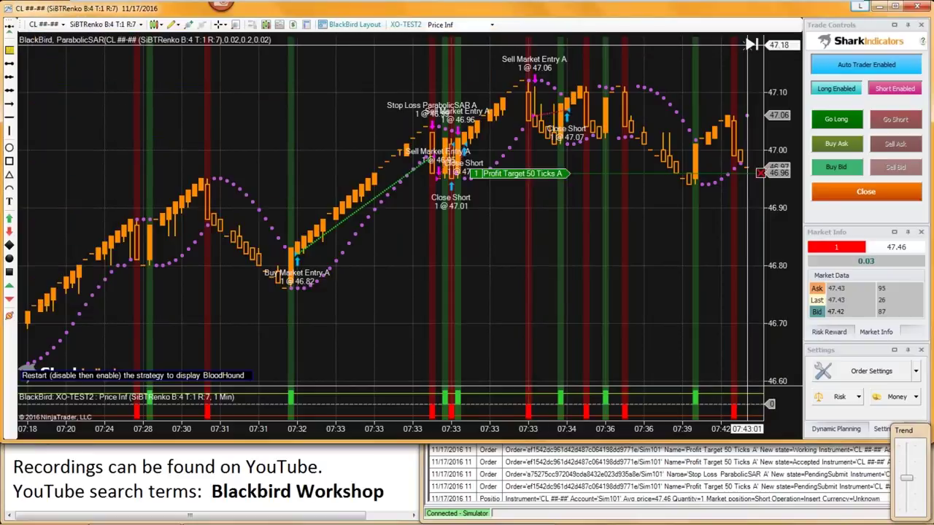
Open a new Strategy Analyzer from the Control Center, and enlarge and reposition its window over the chart.
{"action": "scroll", "coordinate": [577, 228], "scroll_direction": "down", "scroll_amount": 10}
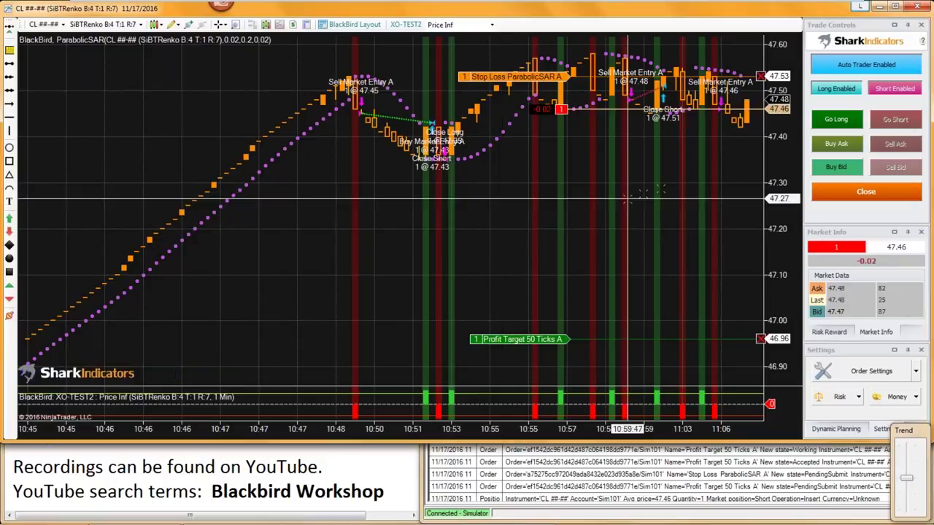
{"action": "left_click", "coordinate": [553, 516]}
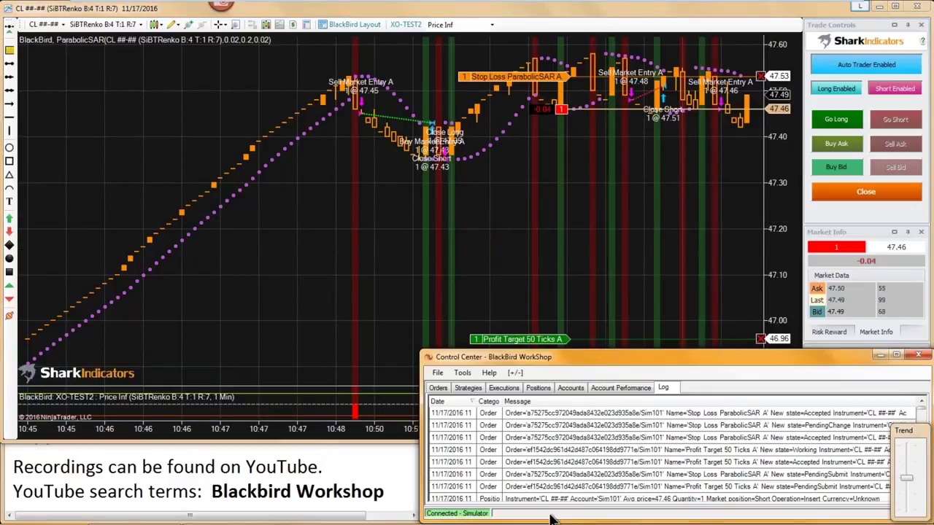
{"action": "left_click", "coordinate": [437, 374]}
{"action": "mouse_move", "coordinate": [514, 386]}
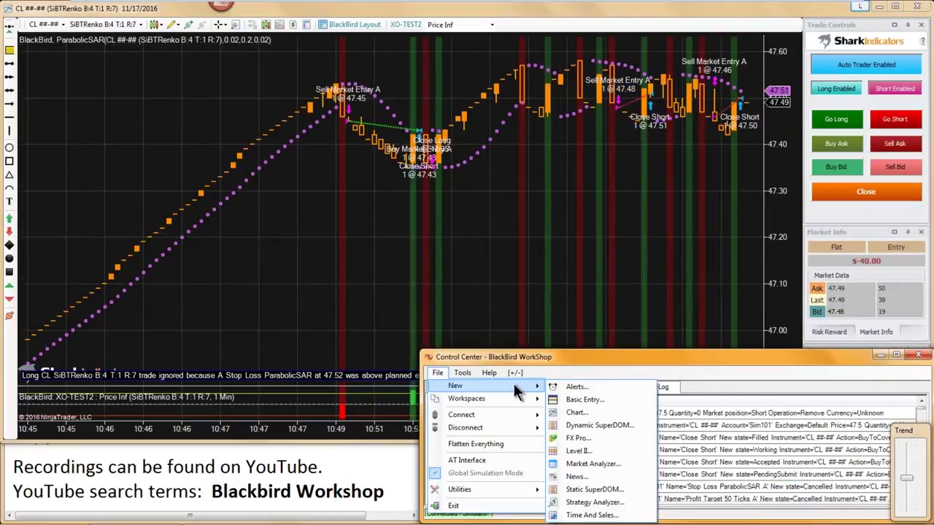
{"action": "left_click", "coordinate": [594, 503]}
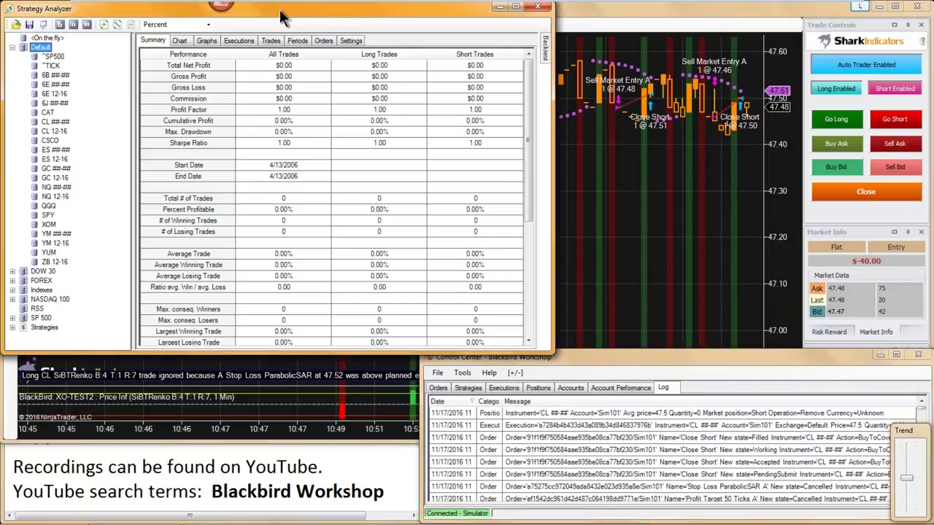
{"action": "left_click_drag", "start_coordinate": [280, 9], "coordinate": [367, 31]}
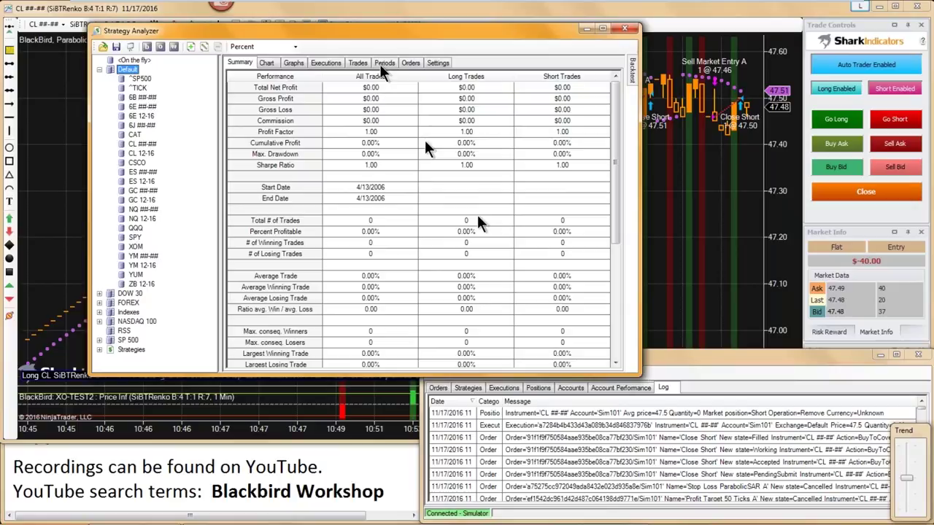
{"action": "left_click_drag", "start_coordinate": [637, 372], "coordinate": [824, 500]}
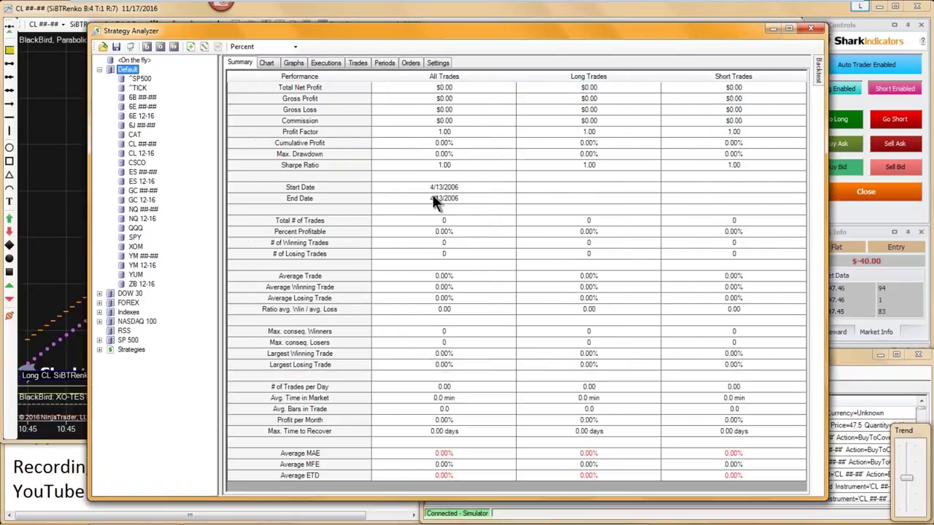
{"action": "left_click_drag", "start_coordinate": [562, 33], "coordinate": [505, 36]}
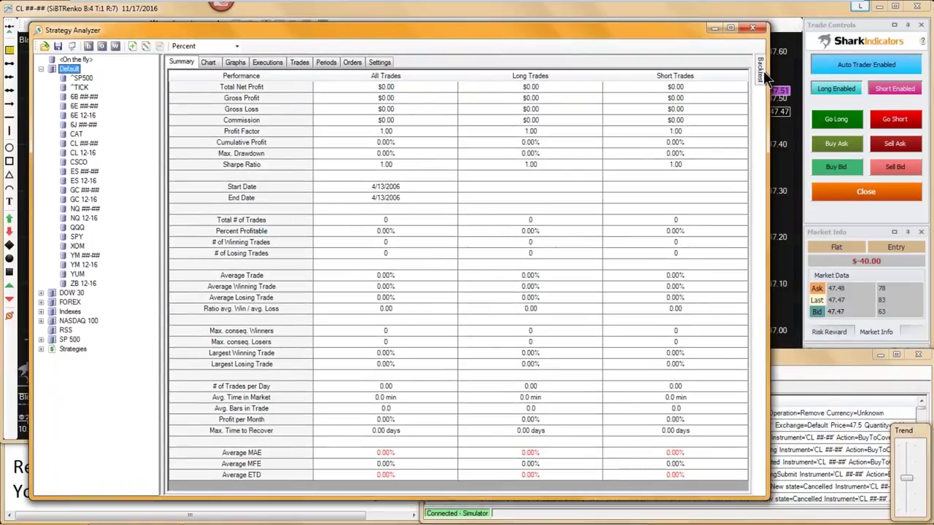
Choose SiBlackBird as the strategy in the Strategy Analyzer's backtest settings.
{"action": "mouse_move", "coordinate": [763, 73]}
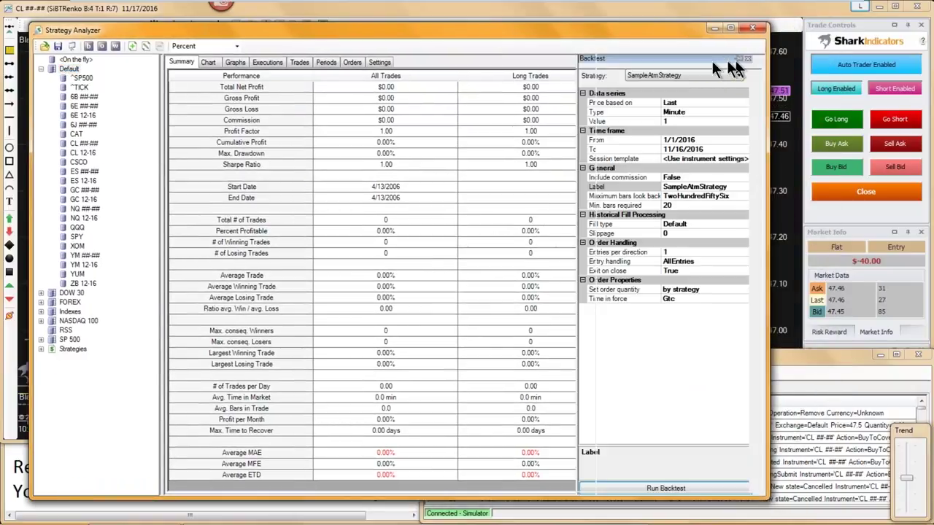
{"action": "left_click", "coordinate": [707, 75]}
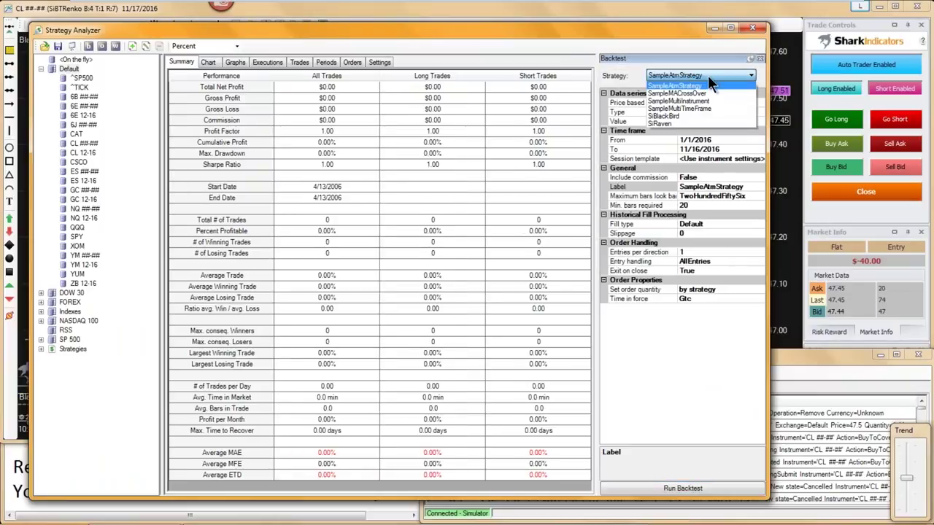
{"action": "left_click", "coordinate": [687, 123]}
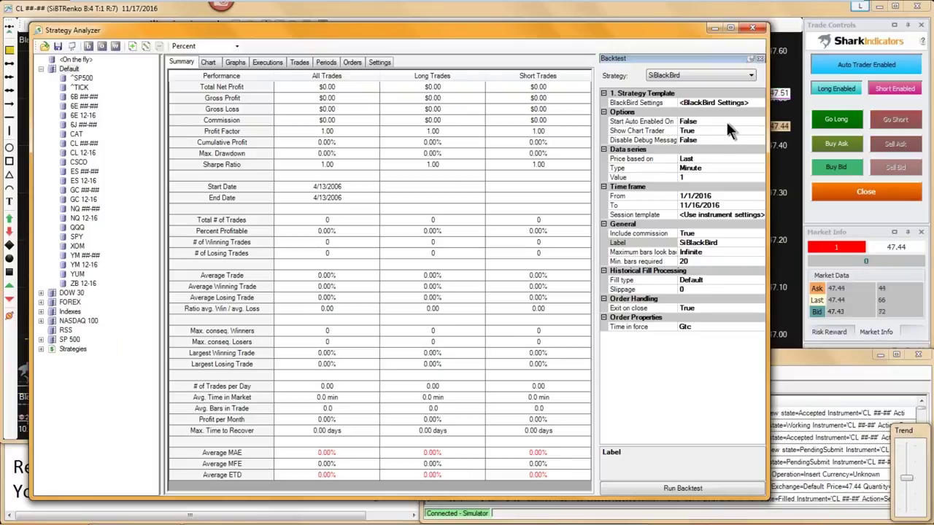
Load the settings file BB-TrainingWorkshop20161117 SA Example w BH signal.bbs into the backtest's BlackBird Settings.
{"action": "left_click", "coordinate": [755, 102]}
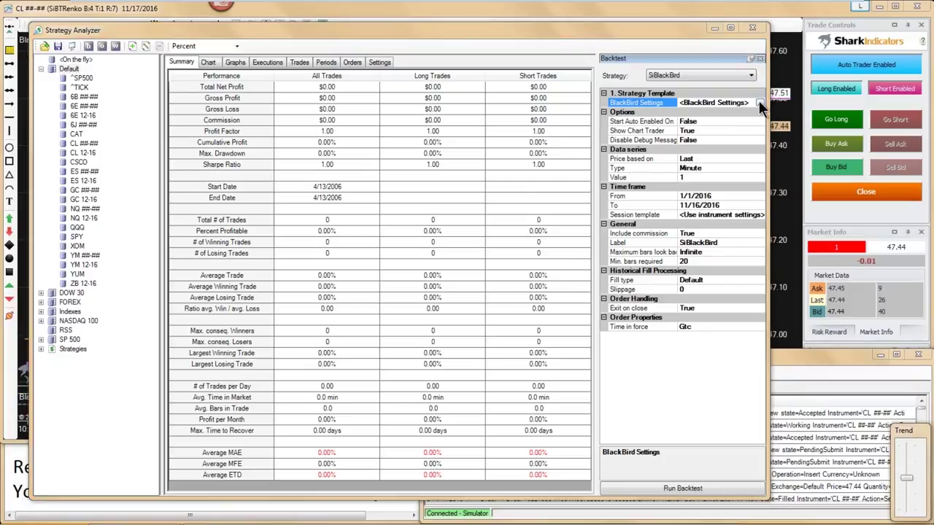
{"action": "left_click", "coordinate": [758, 102]}
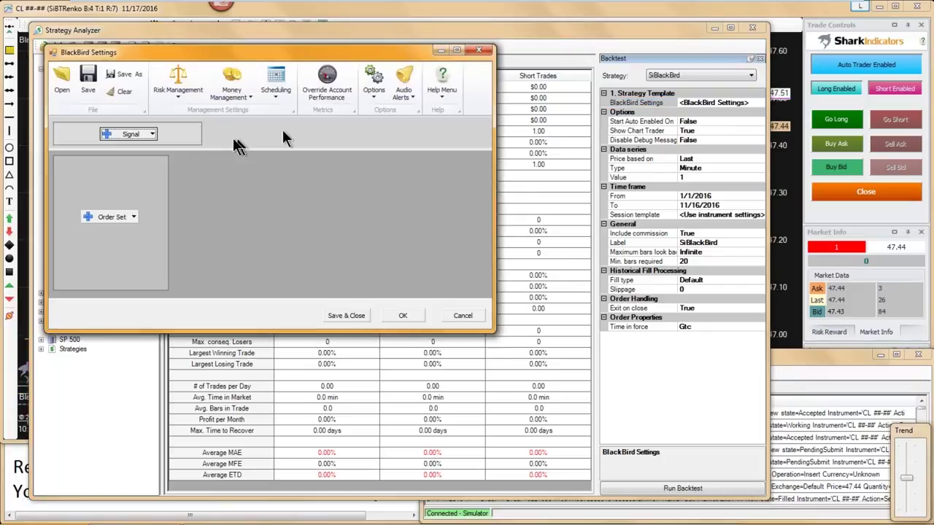
{"action": "left_click", "coordinate": [63, 78]}
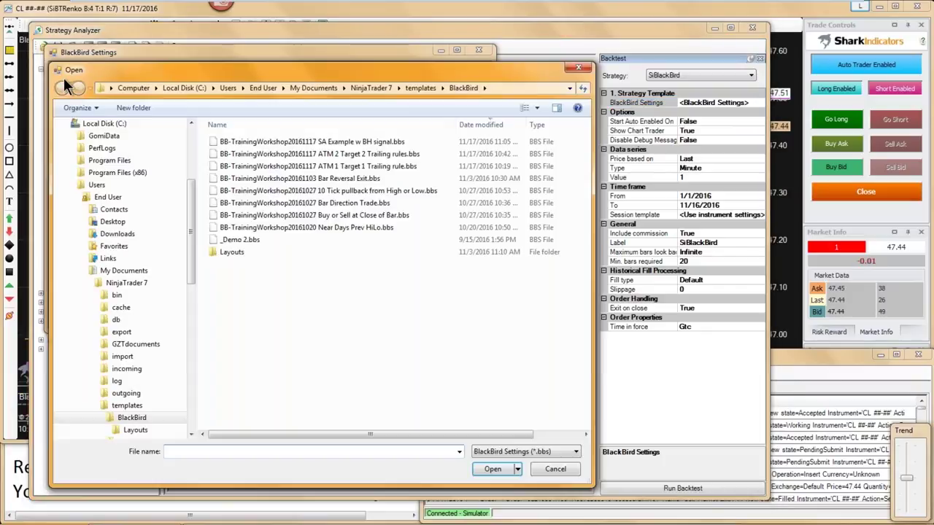
{"action": "left_click", "coordinate": [324, 141]}
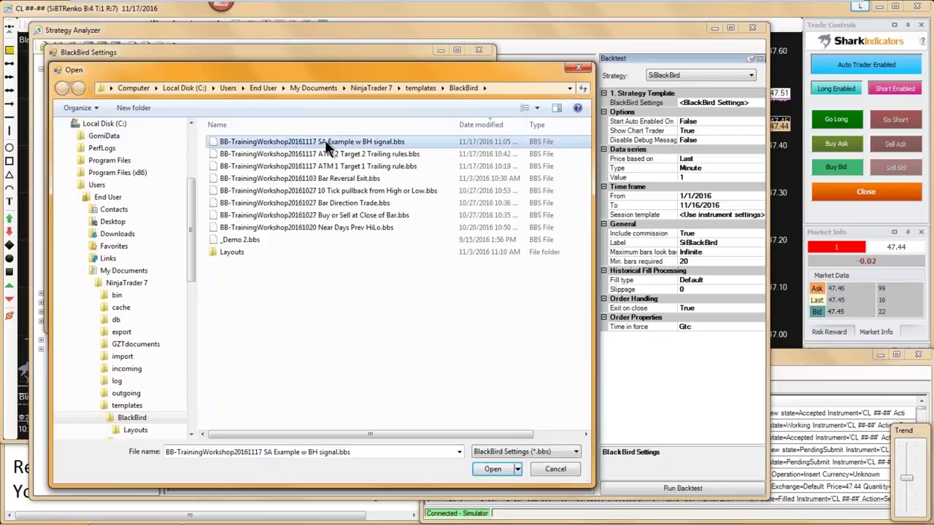
{"action": "double_click", "coordinate": [324, 141]}
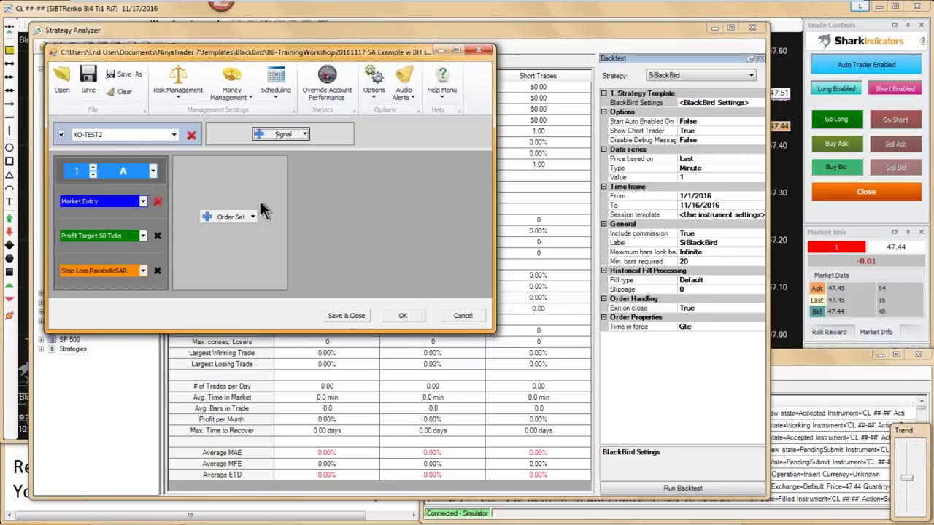
Check the weekday entry hours and the forced-exit setting in the loaded template's scheduling.
{"action": "left_click", "coordinate": [276, 82]}
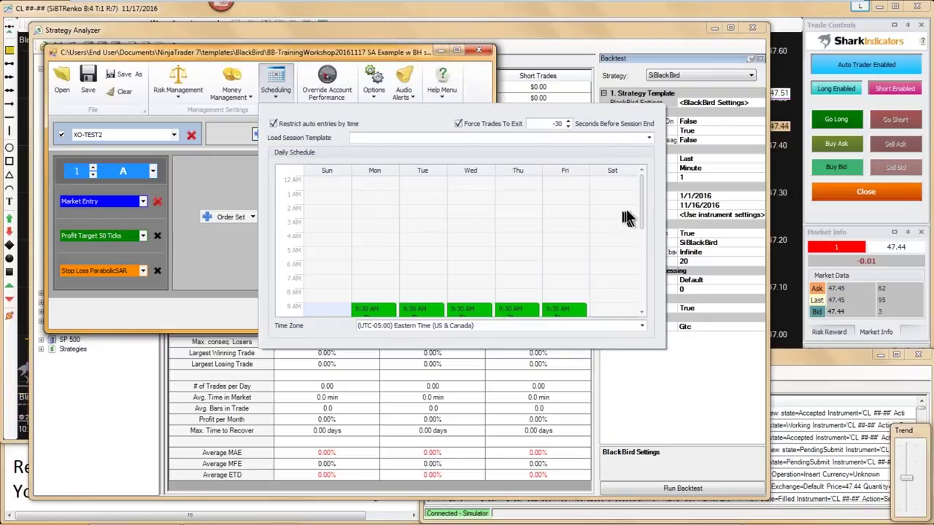
{"action": "left_click_drag", "start_coordinate": [642, 209], "coordinate": [641, 246]}
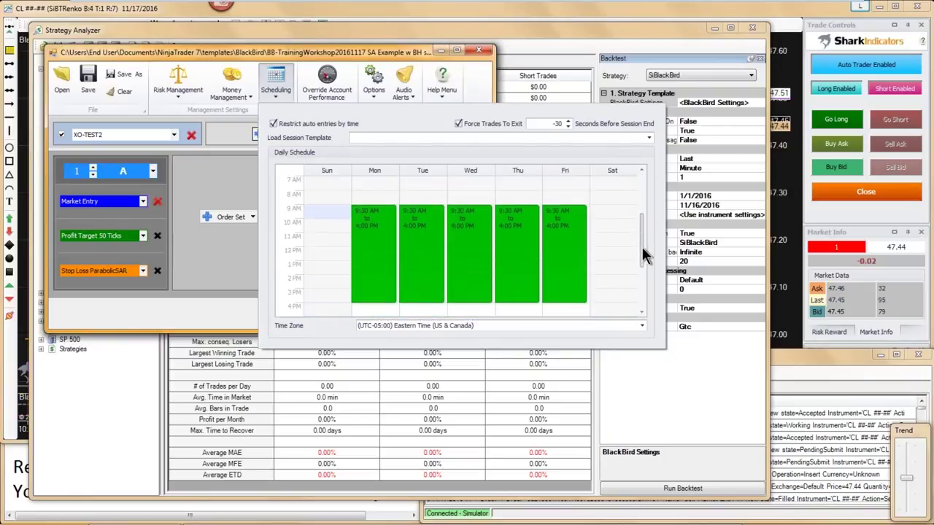
{"action": "left_click", "coordinate": [275, 82]}
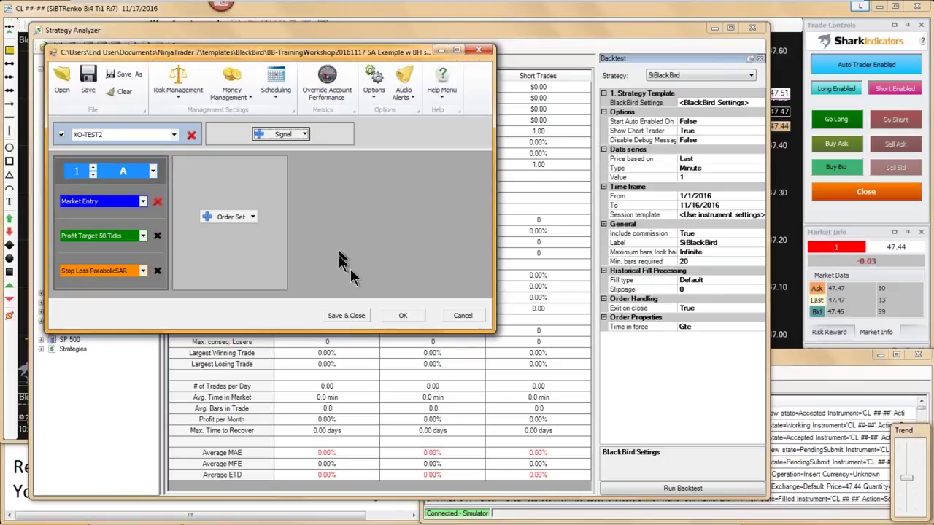
Accept the loaded BlackBird template, set Start Auto Enabled On to True, and widen the backtest settings' name column.
{"action": "left_click", "coordinate": [414, 316]}
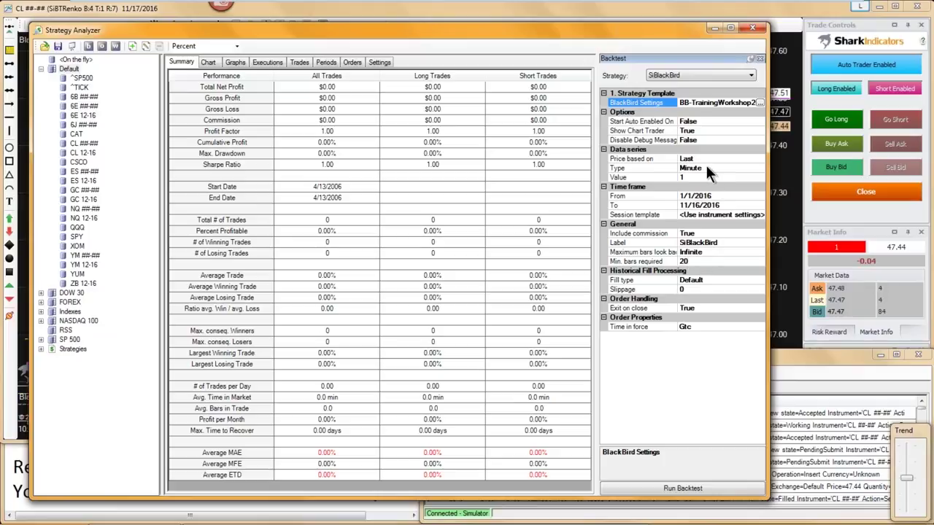
{"action": "double_click", "coordinate": [698, 121]}
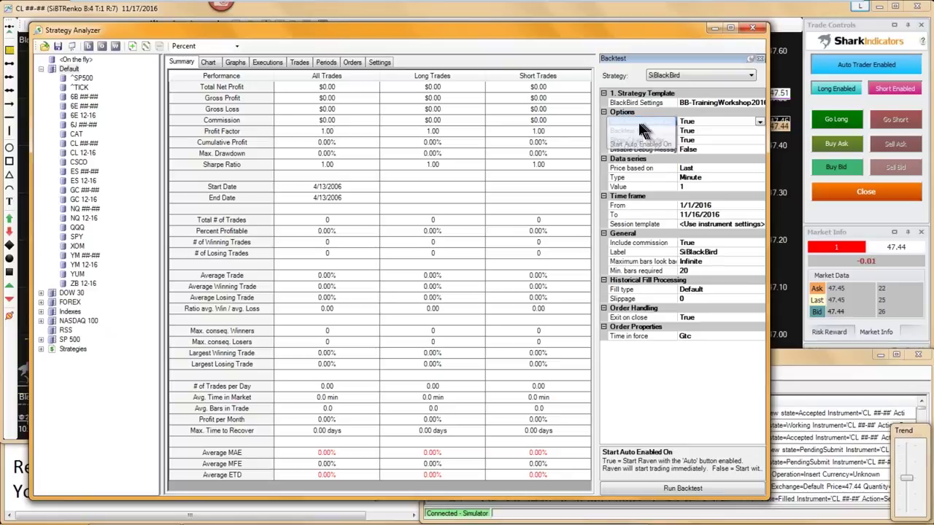
{"action": "left_click", "coordinate": [700, 130]}
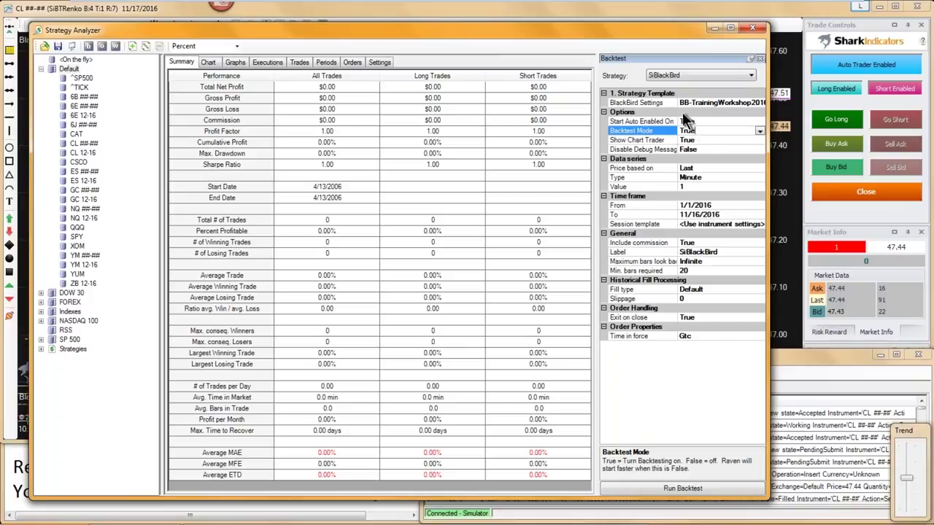
{"action": "left_click_drag", "start_coordinate": [677, 112], "coordinate": [688, 112]}
Set the data series type to SiBacktestRenko with Backtest Mode On, keeping brick size 4, new trending bar 1 and reversal size 7.
{"action": "left_click", "coordinate": [633, 175]}
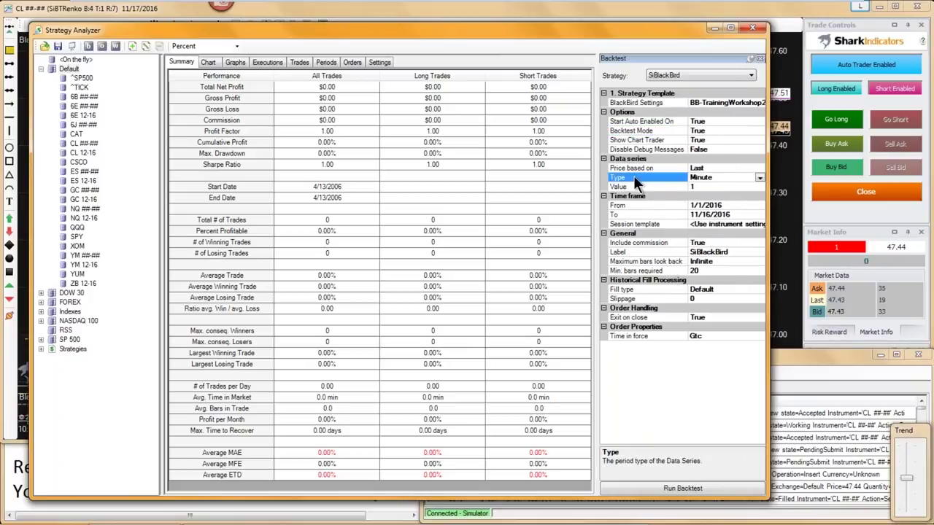
{"action": "left_click", "coordinate": [758, 177]}
{"action": "scroll", "coordinate": [751, 204], "scroll_direction": "down", "scroll_amount": 2}
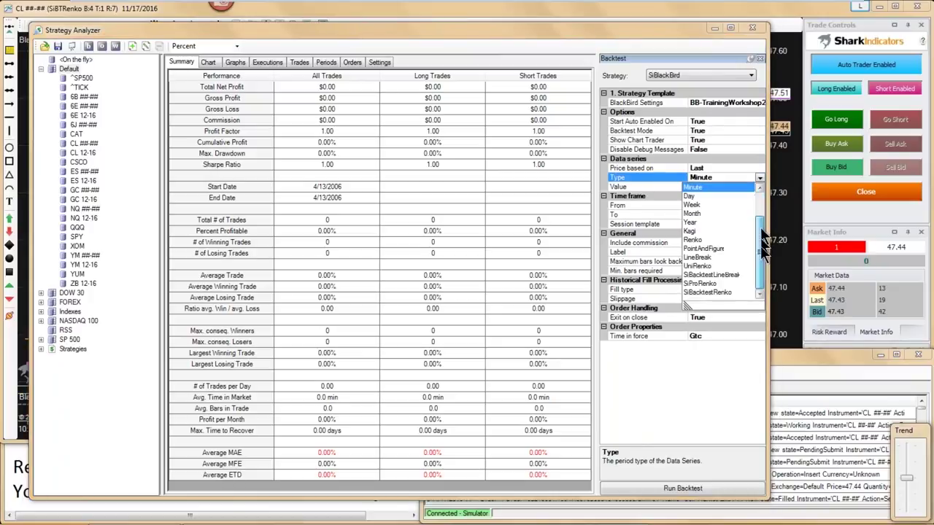
{"action": "left_click", "coordinate": [710, 293]}
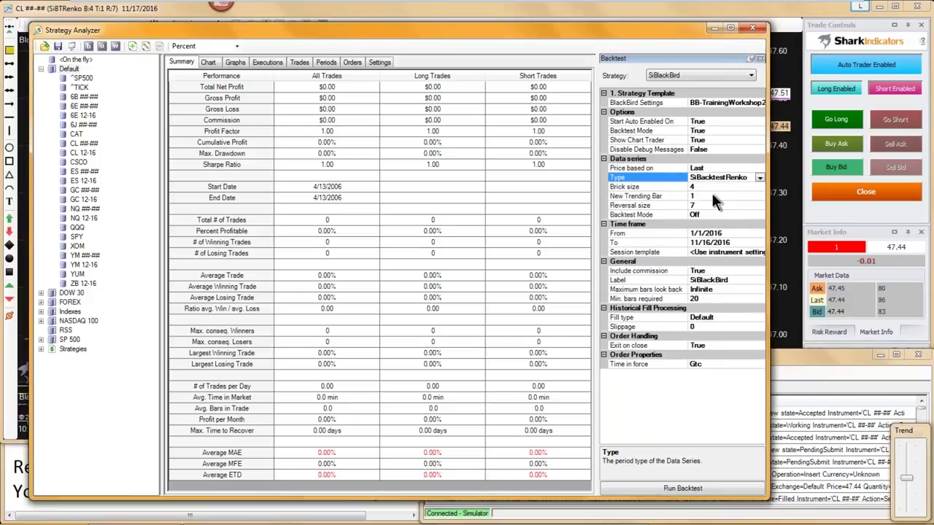
{"action": "double_click", "coordinate": [646, 214]}
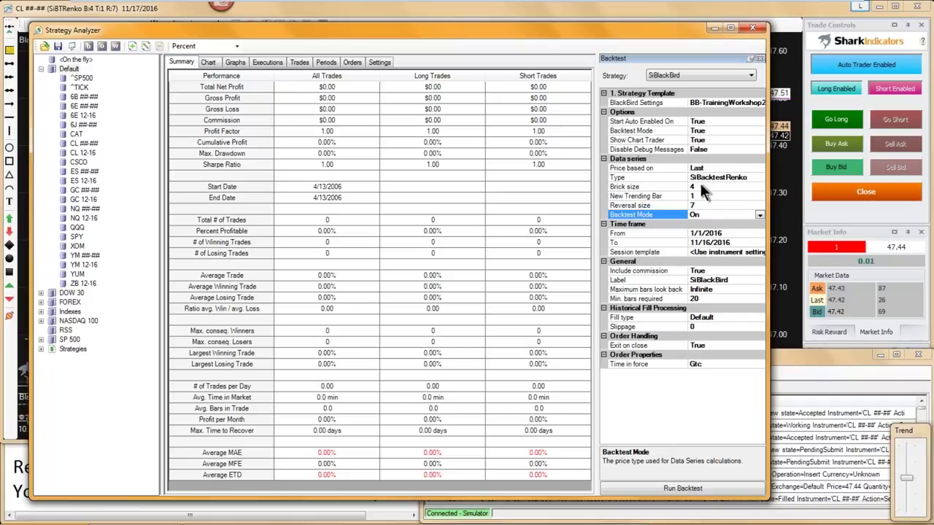
{"action": "left_click", "coordinate": [700, 186]}
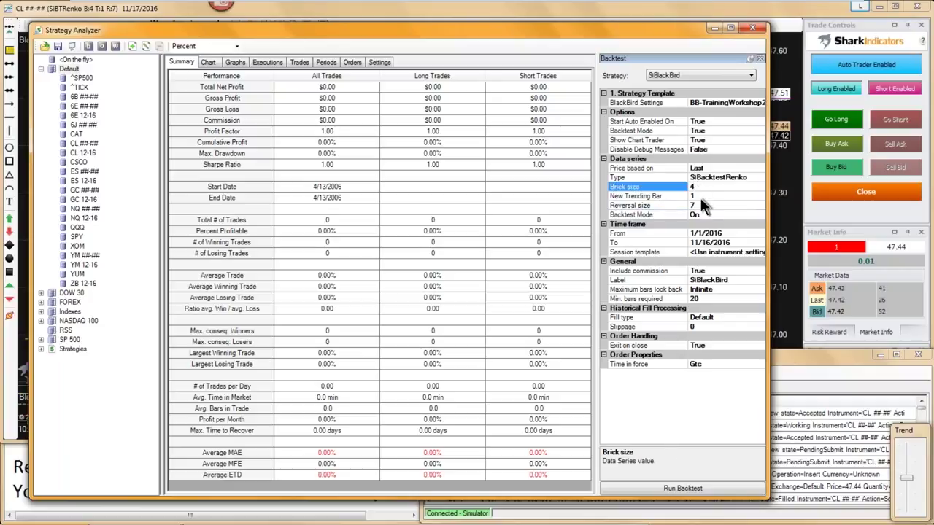
{"action": "left_click", "coordinate": [700, 197]}
{"action": "left_click", "coordinate": [700, 205]}
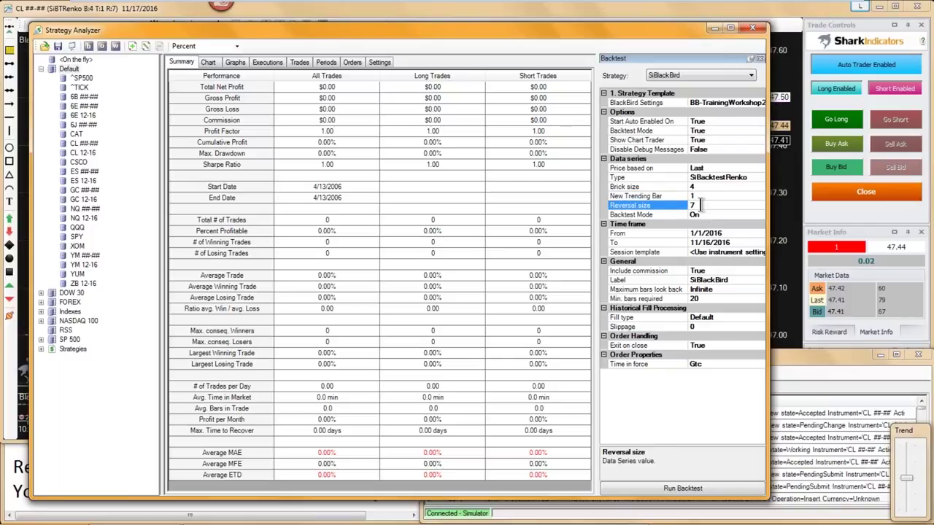
Set the backtest time frame's From date to 11/15/2016.
{"action": "left_click", "coordinate": [624, 241]}
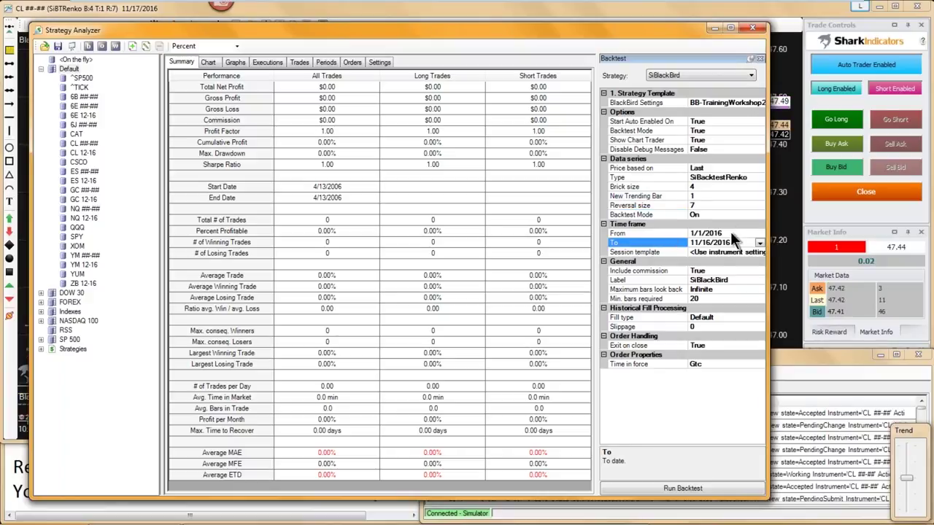
{"action": "left_click", "coordinate": [678, 233]}
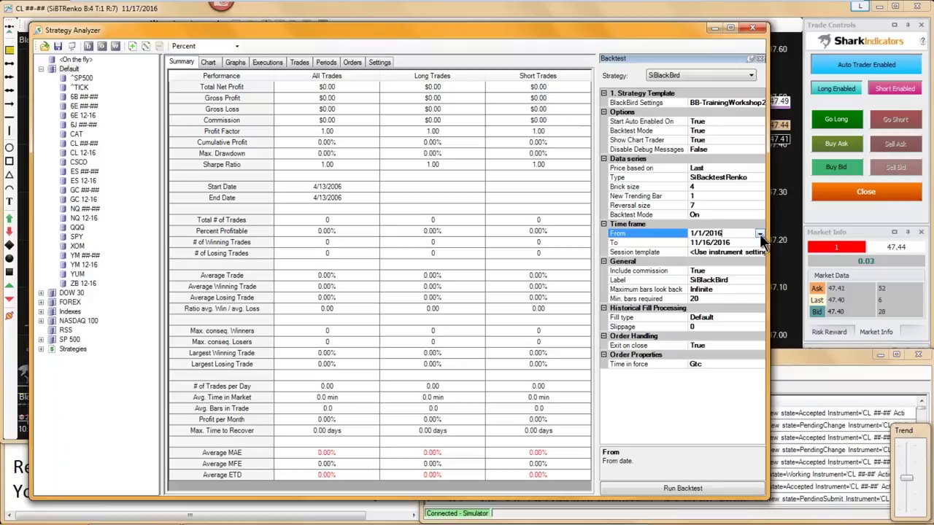
{"action": "left_click", "coordinate": [759, 233]}
{"action": "left_click", "coordinate": [755, 249]}
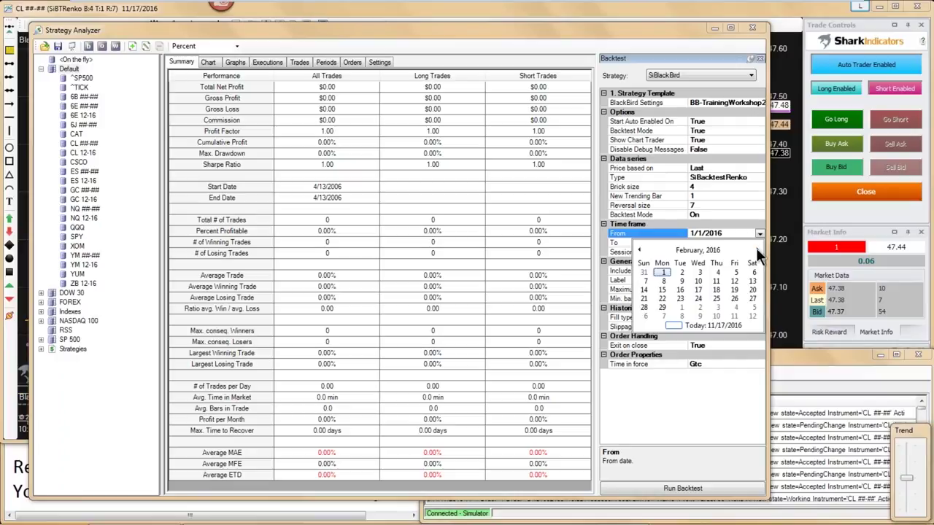
{"action": "left_click", "coordinate": [756, 248]}
{"action": "left_click", "coordinate": [755, 248]}
{"action": "left_click", "coordinate": [756, 248]}
{"action": "left_click", "coordinate": [756, 248]}
{"action": "left_click", "coordinate": [755, 248]}
{"action": "left_click", "coordinate": [756, 248]}
{"action": "left_click", "coordinate": [756, 248]}
{"action": "left_click", "coordinate": [755, 248]}
{"action": "left_click", "coordinate": [756, 248]}
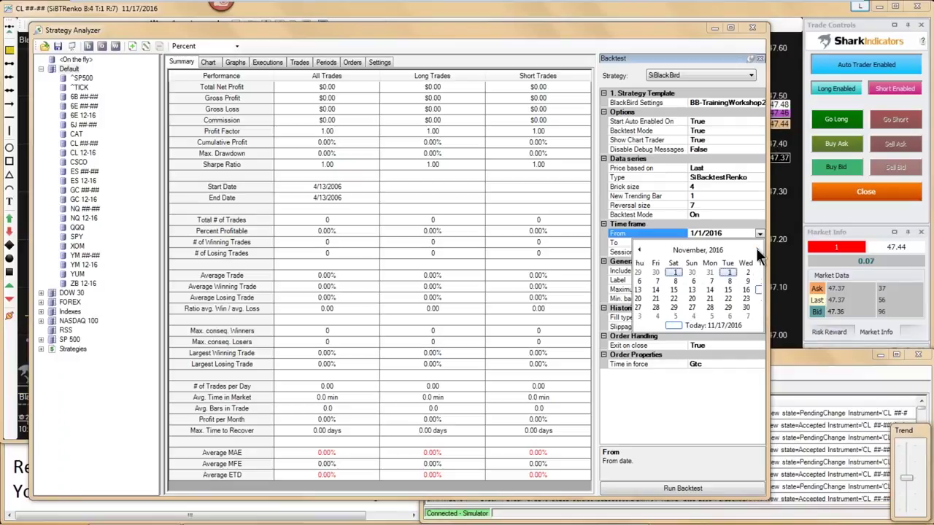
{"action": "left_click", "coordinate": [673, 325]}
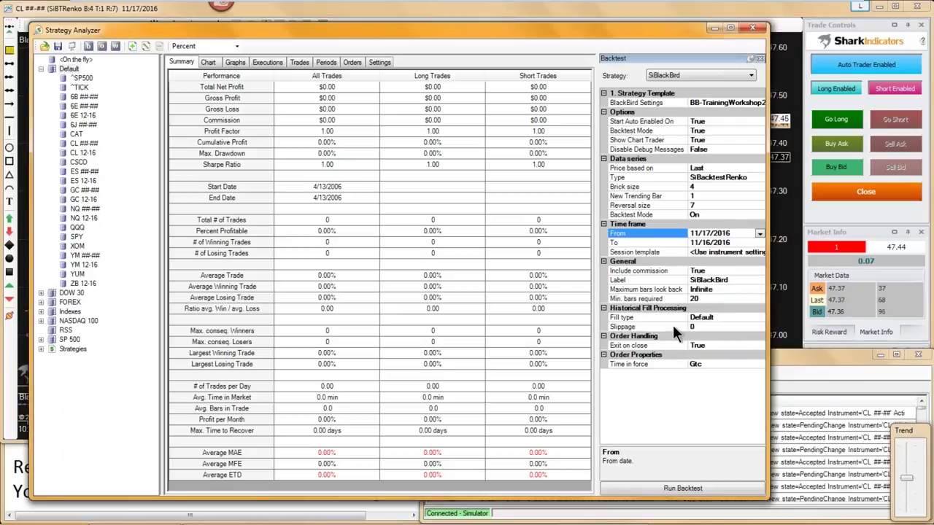
{"action": "left_click", "coordinate": [759, 233]}
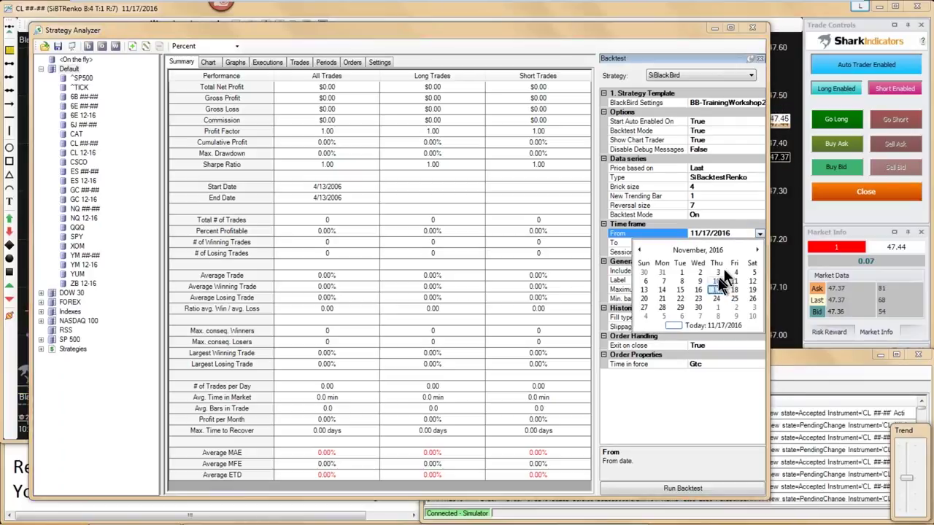
{"action": "left_click", "coordinate": [681, 290]}
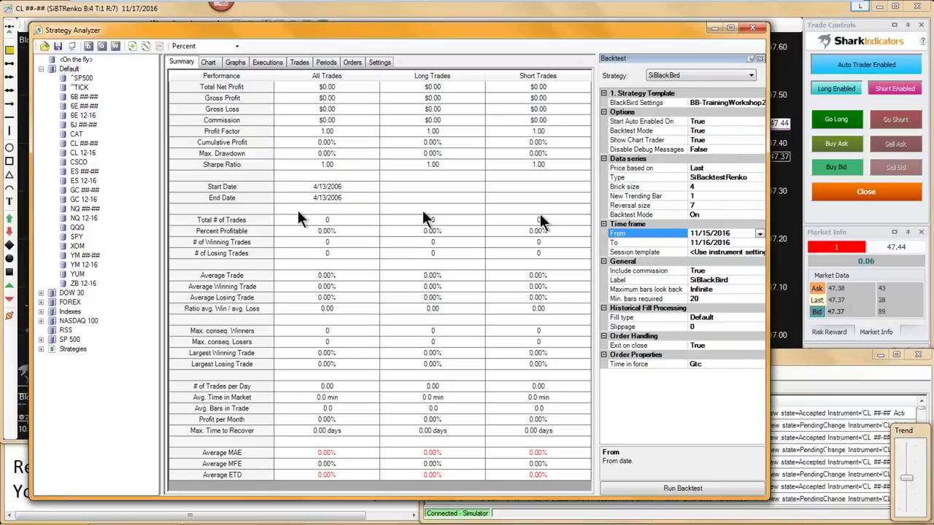
Run the SiBlackBird backtest on the CL ##-## instrument after shifting the Strategy Analyzer window slightly.
{"action": "mouse_move", "coordinate": [409, 30]}
{"action": "left_mouse_down"}
{"action": "mouse_move", "coordinate": [416, 98]}
{"action": "mouse_move", "coordinate": [392, 26]}
{"action": "left_mouse_up"}
{"action": "left_click", "coordinate": [67, 141]}
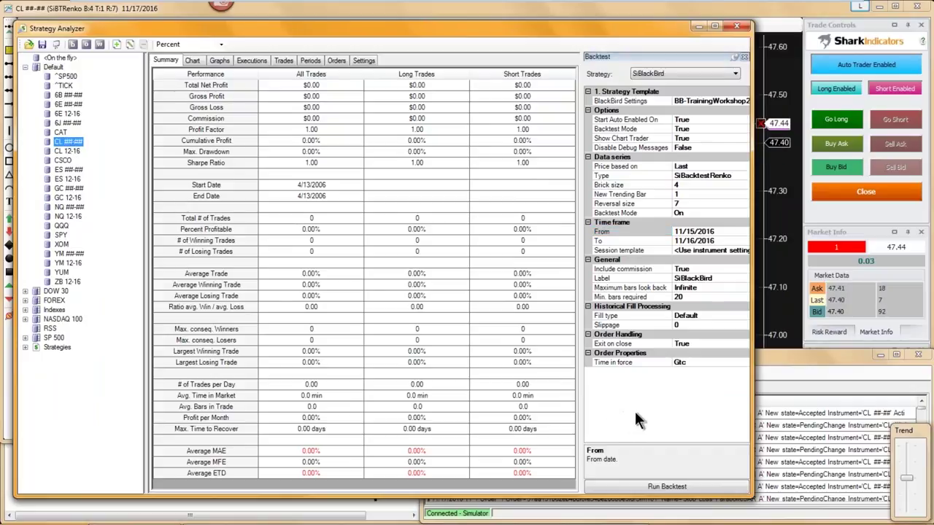
{"action": "left_click", "coordinate": [661, 487]}
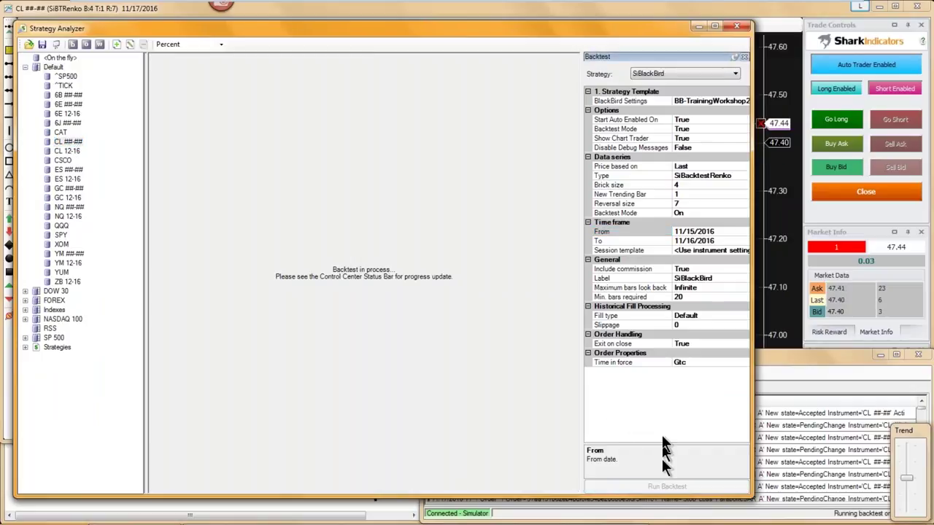
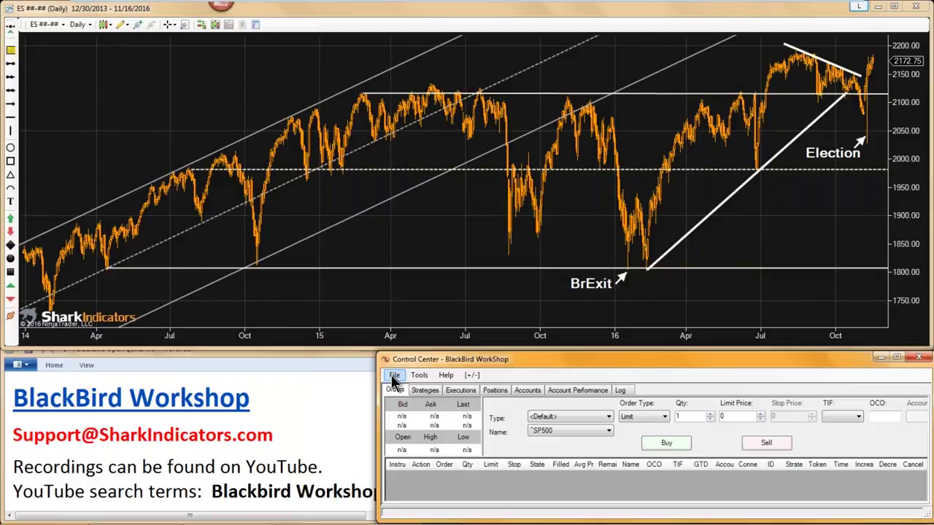
Connect to the _Kinetick Live data feed from the Control Center.
{"action": "left_click", "coordinate": [394, 375]}
{"action": "mouse_move", "coordinate": [422, 423]}
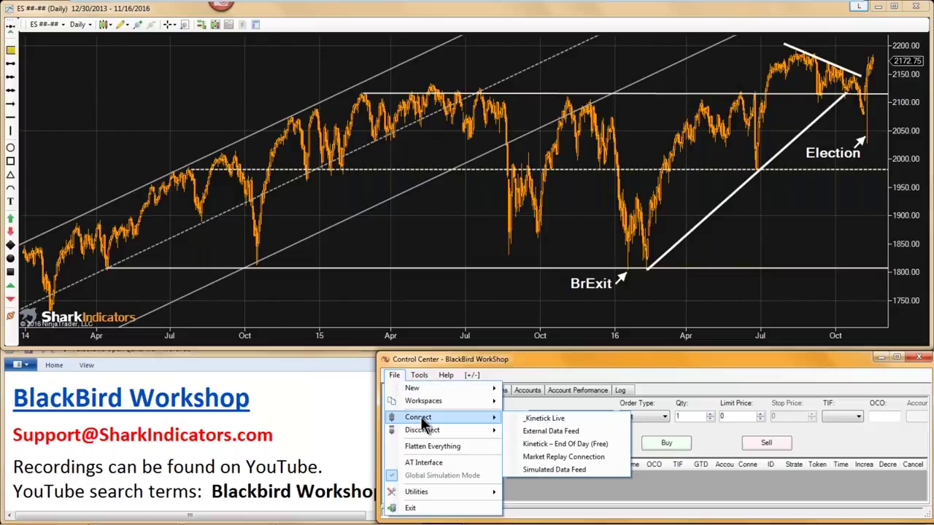
{"action": "left_click", "coordinate": [544, 420]}
Download historical Tick and Minute data of type Last for CL ##-## with the Historical Data Manager.
{"action": "left_click", "coordinate": [420, 376]}
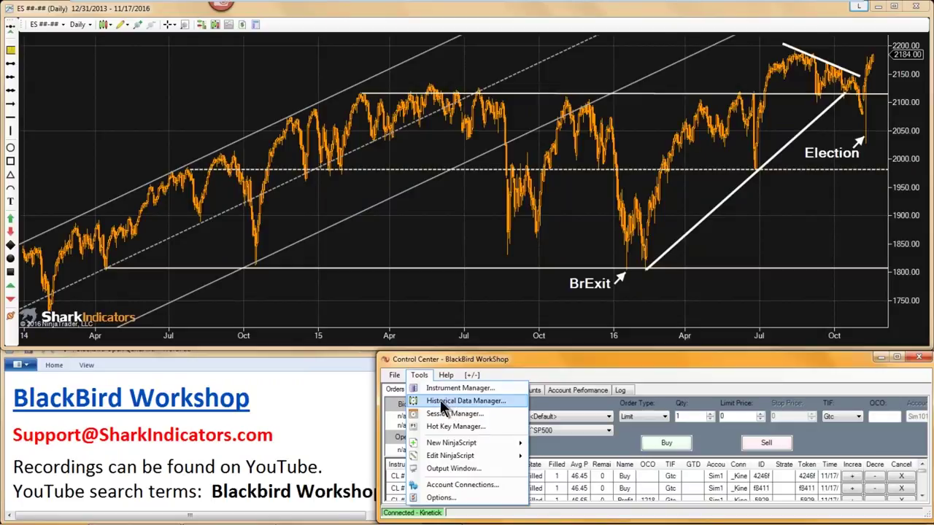
{"action": "left_click", "coordinate": [455, 401]}
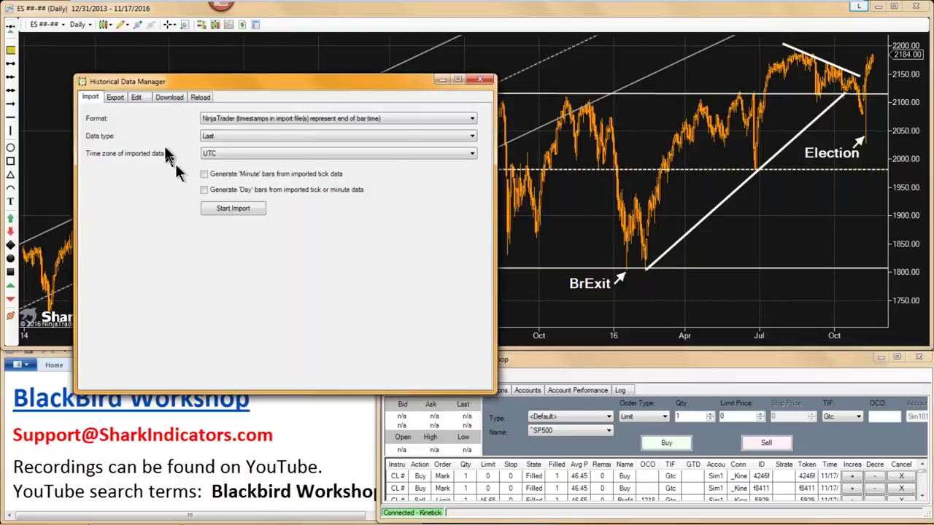
{"action": "left_click", "coordinate": [168, 96]}
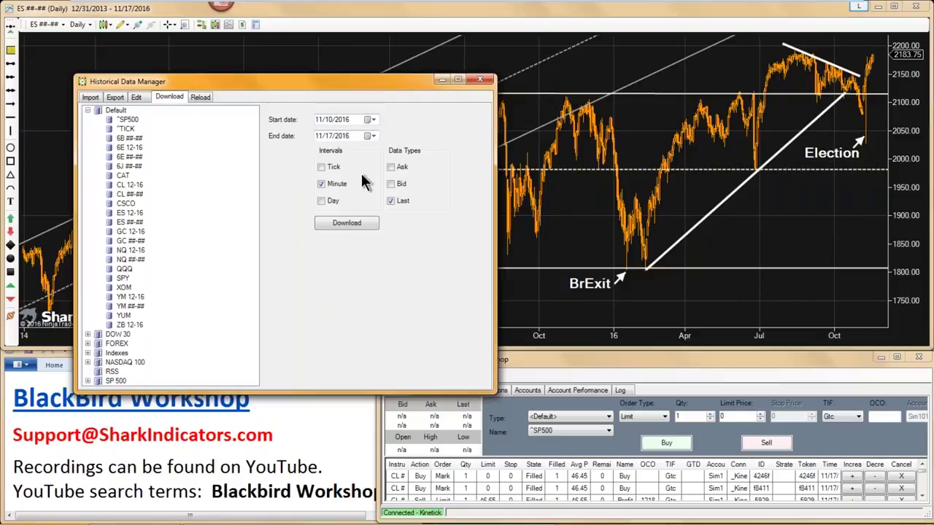
{"action": "left_click", "coordinate": [330, 167]}
{"action": "left_click", "coordinate": [128, 194]}
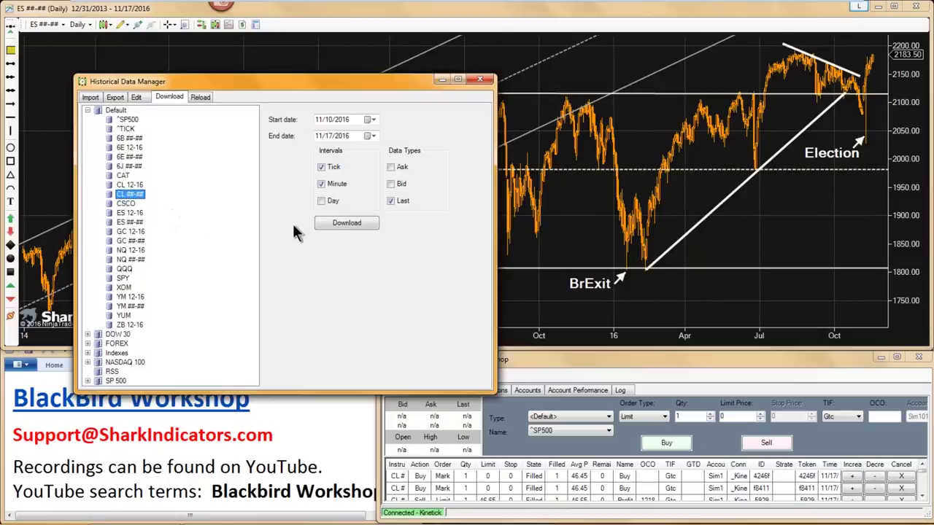
{"action": "left_click", "coordinate": [351, 224]}
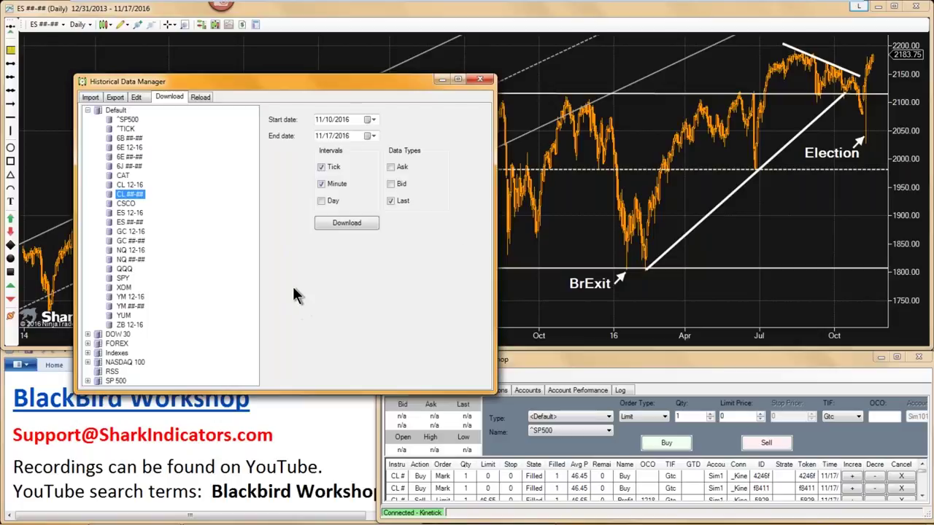
Download the same historical data for CL 12-16 and close the Historical Data Manager.
{"action": "left_click", "coordinate": [129, 185]}
{"action": "left_click", "coordinate": [342, 221]}
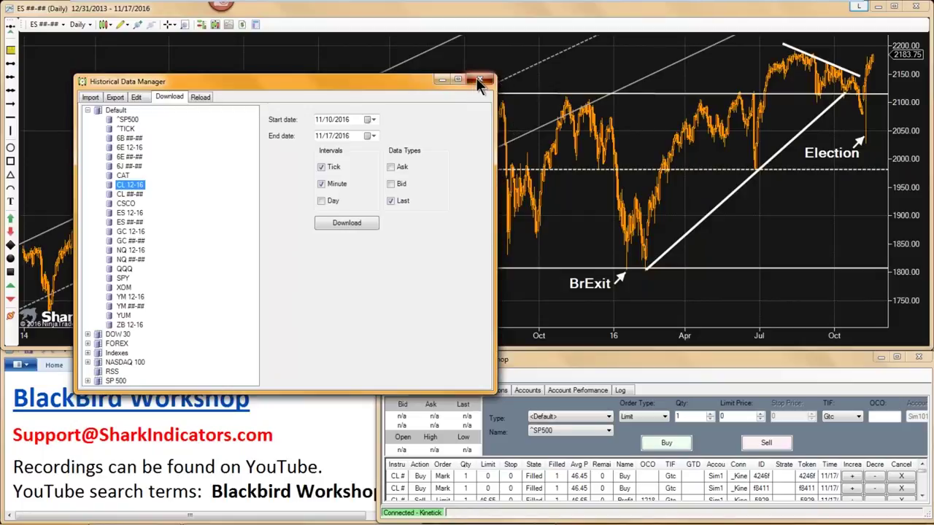
{"action": "left_click", "coordinate": [476, 77]}
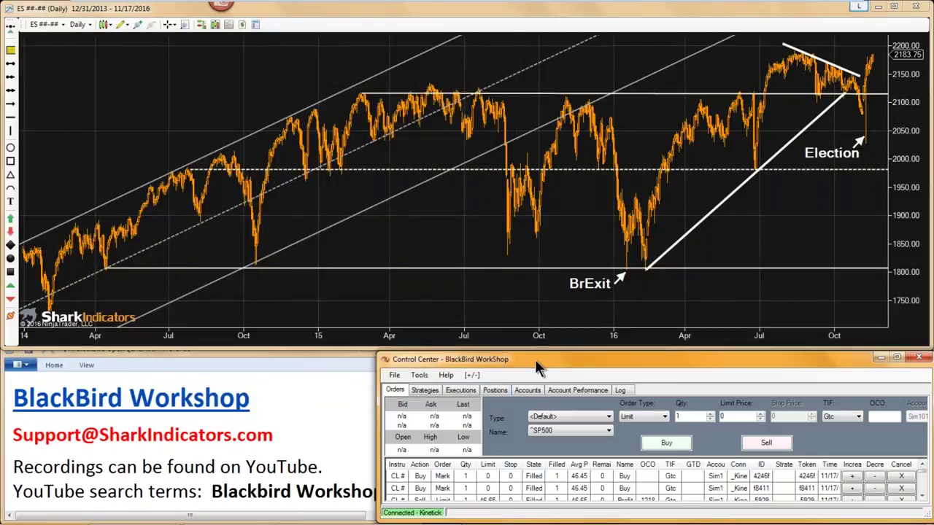
Disconnect from the _Kinetick Live data feed.
{"action": "left_click", "coordinate": [395, 377]}
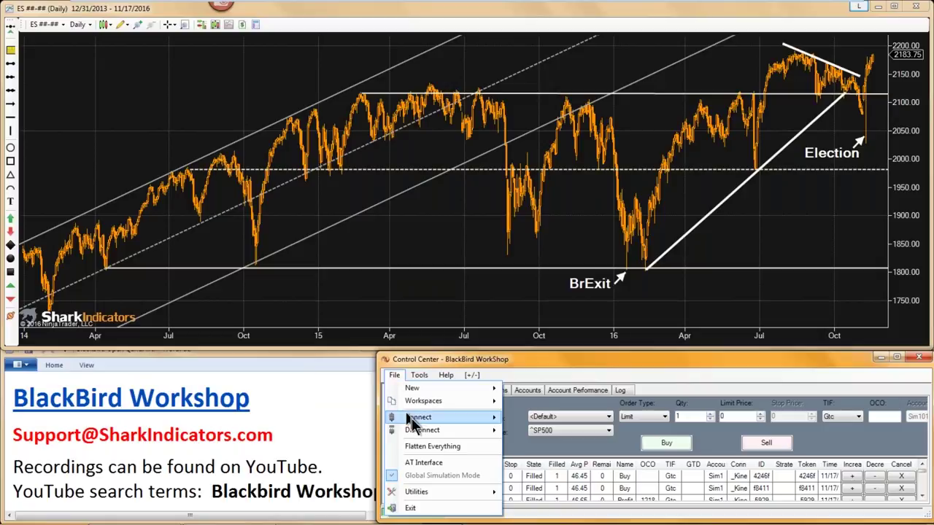
{"action": "mouse_move", "coordinate": [450, 430]}
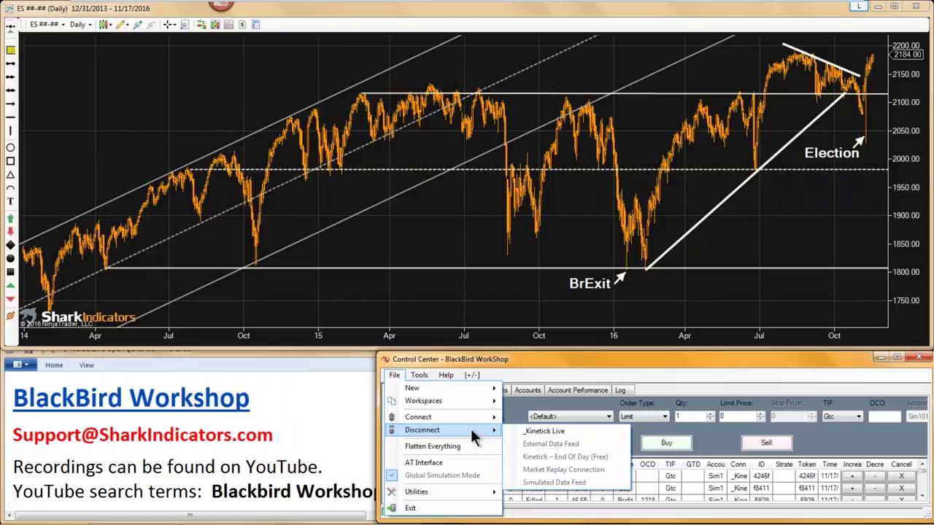
{"action": "left_click", "coordinate": [544, 431]}
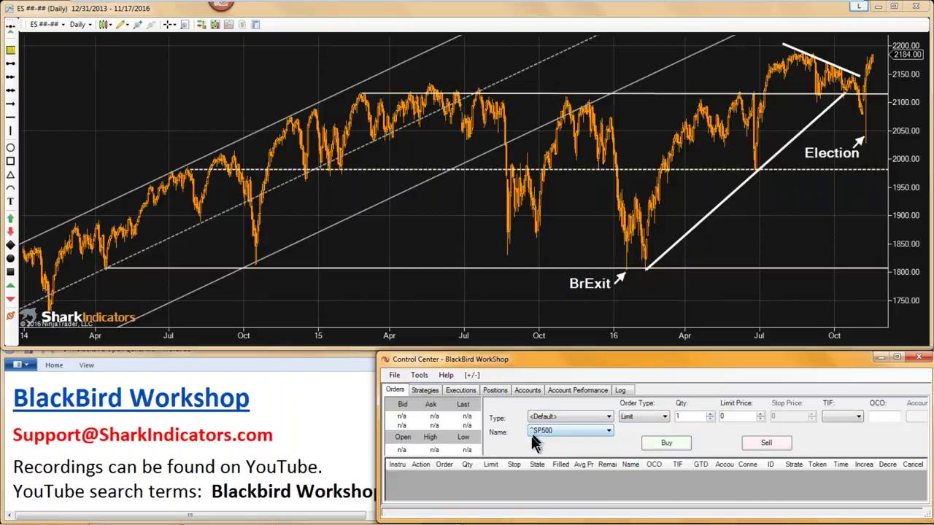
Open a new Strategy Analyzer, enlarge its window, and reveal the backtest settings.
{"action": "left_click", "coordinate": [394, 375]}
{"action": "mouse_move", "coordinate": [466, 391]}
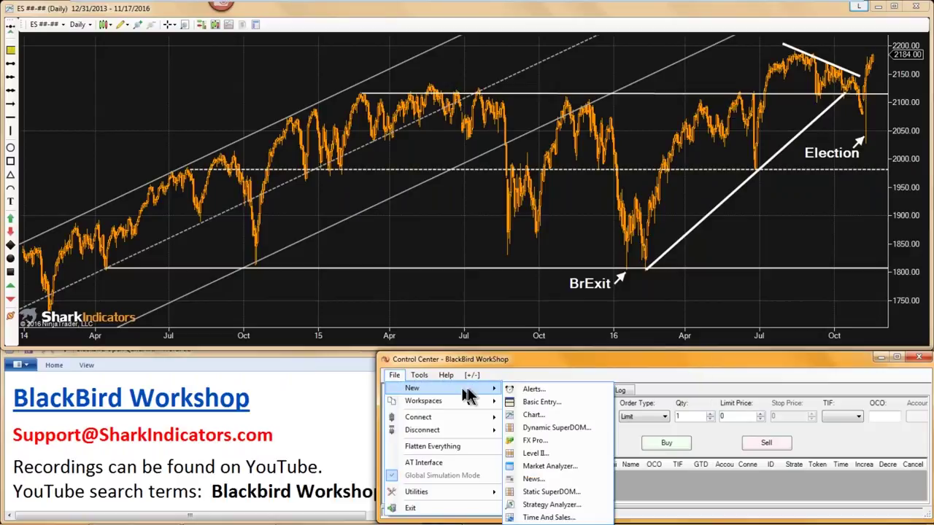
{"action": "left_click", "coordinate": [542, 506]}
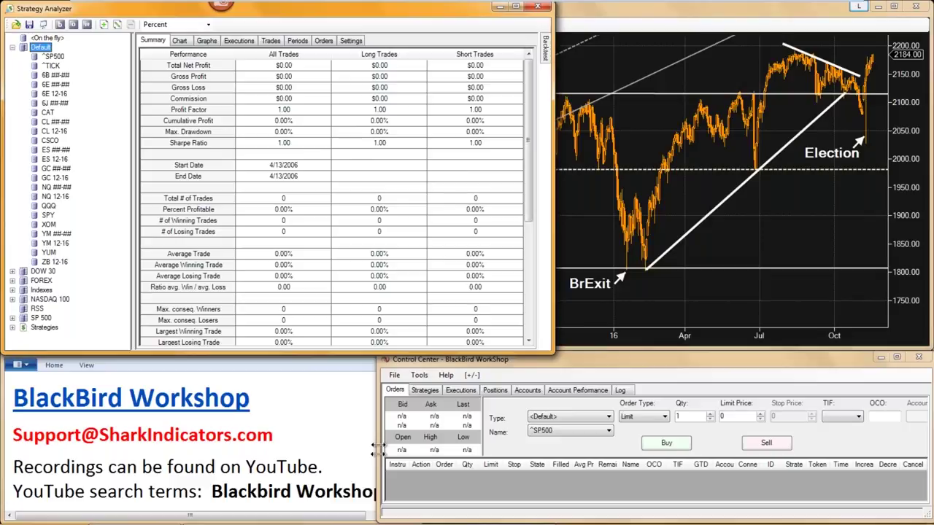
{"action": "left_click_drag", "start_coordinate": [548, 351], "coordinate": [724, 495]}
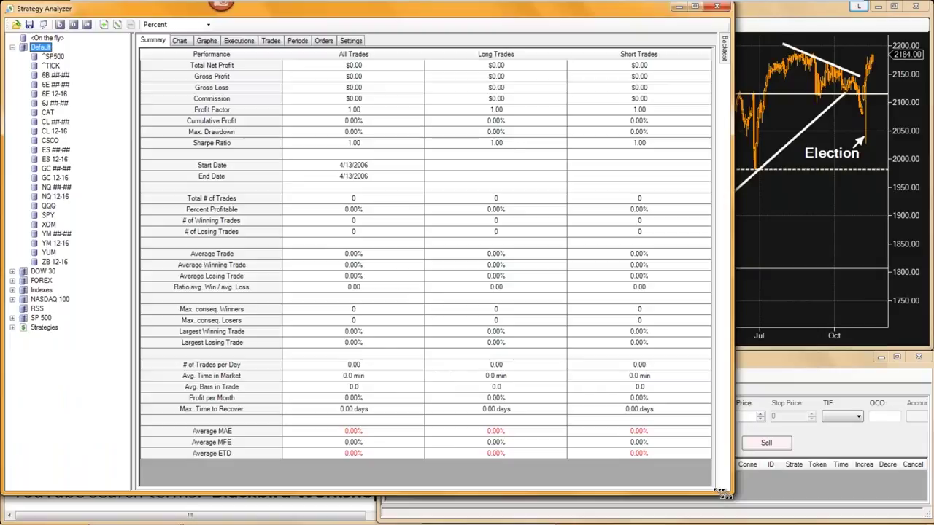
{"action": "left_click_drag", "start_coordinate": [722, 47], "coordinate": [737, 55]}
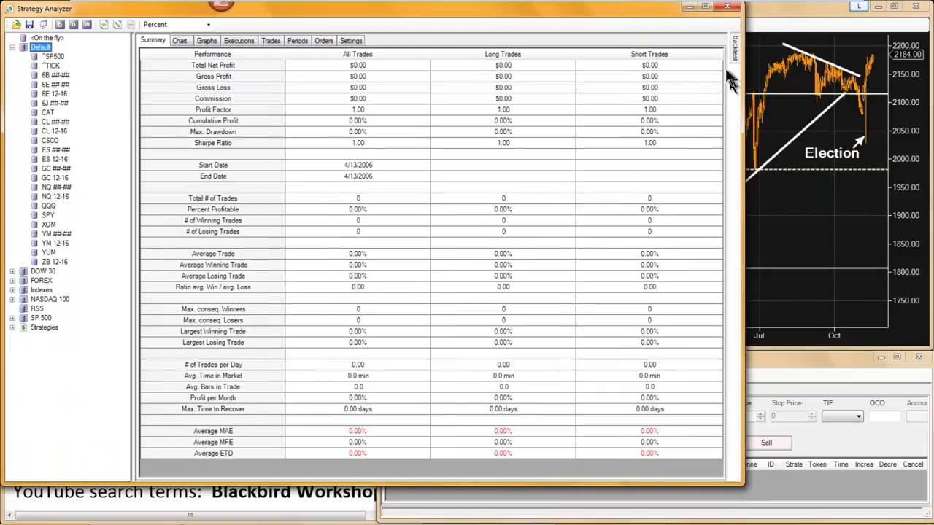
{"action": "mouse_move", "coordinate": [734, 46]}
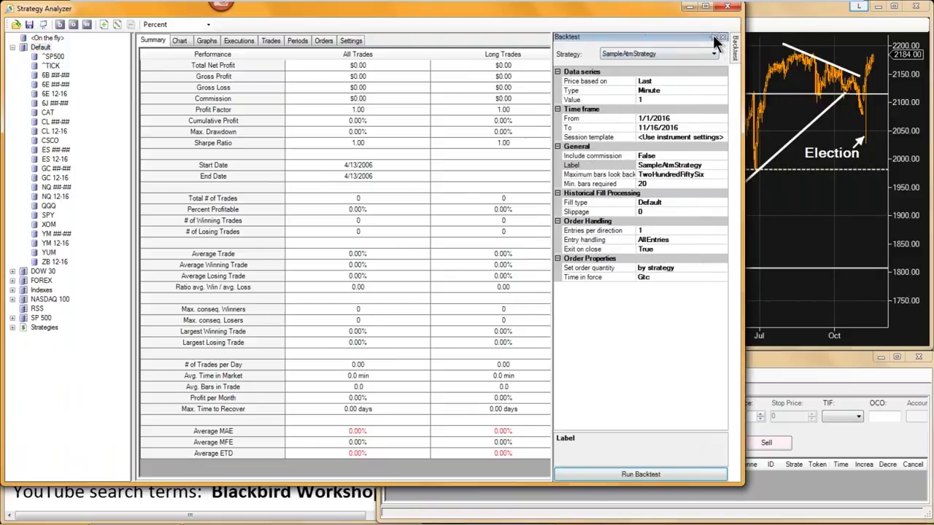
Keep the backtest settings displayed, choose the SiBlackBird strategy and load "BB-TrainingWorkshop20161117 SA Example w BH signal.bbs" into its BlackBird Settings.
{"action": "left_click", "coordinate": [713, 36]}
{"action": "left_click", "coordinate": [673, 56]}
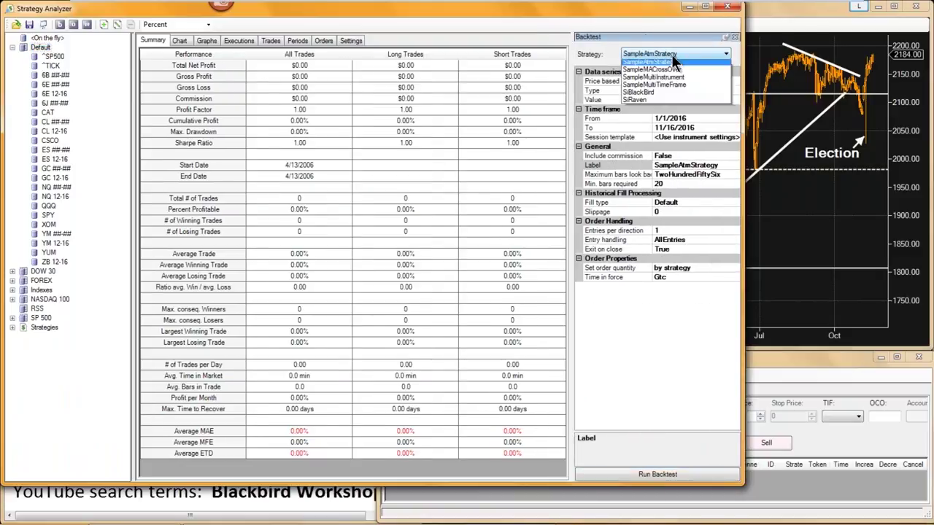
{"action": "left_click", "coordinate": [651, 92]}
{"action": "left_click", "coordinate": [725, 82]}
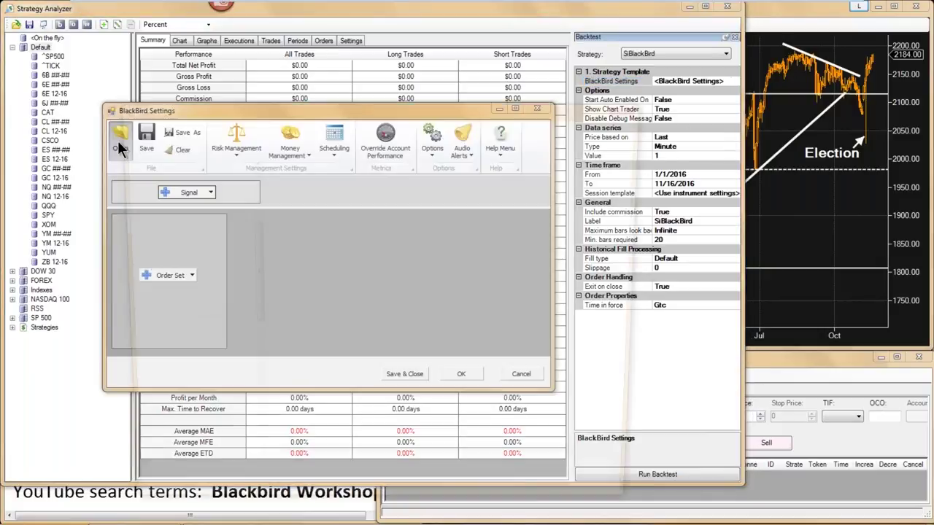
{"action": "left_click", "coordinate": [120, 139]}
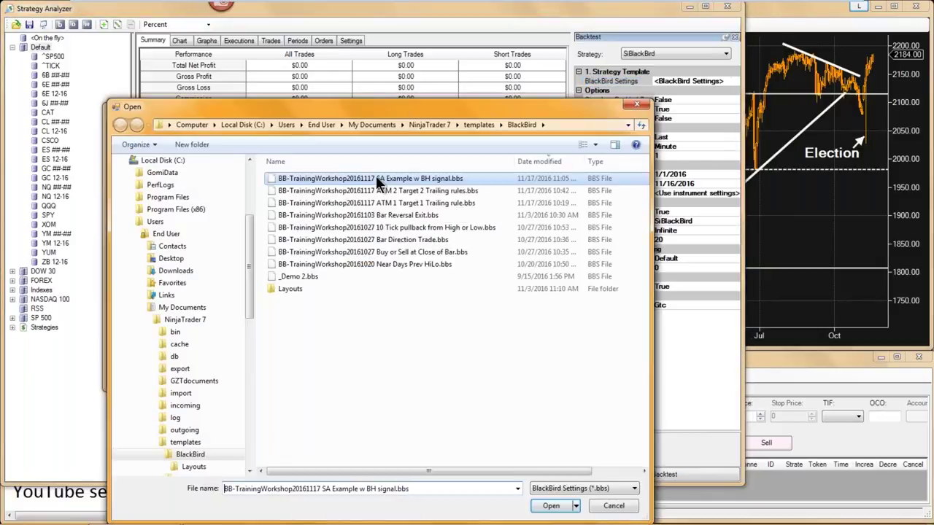
{"action": "double_click", "coordinate": [377, 179]}
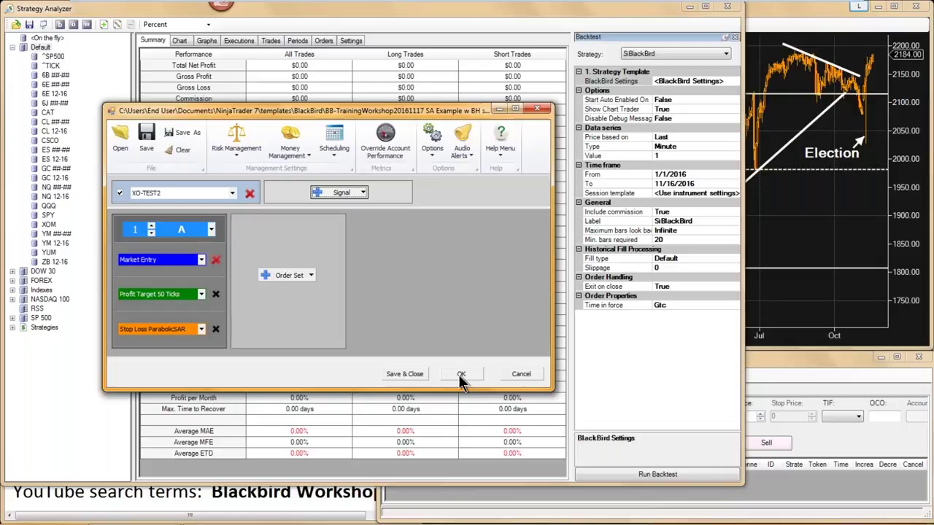
Review the Override Account Performance and Money Management settings, and accept the loaded BlackBird settings for the strategy.
{"action": "left_click", "coordinate": [389, 146]}
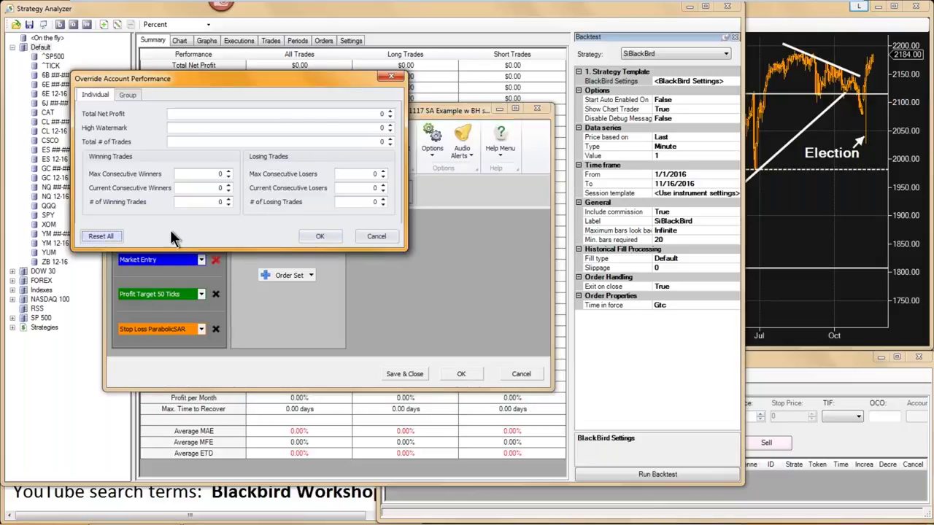
{"action": "left_click", "coordinate": [315, 239]}
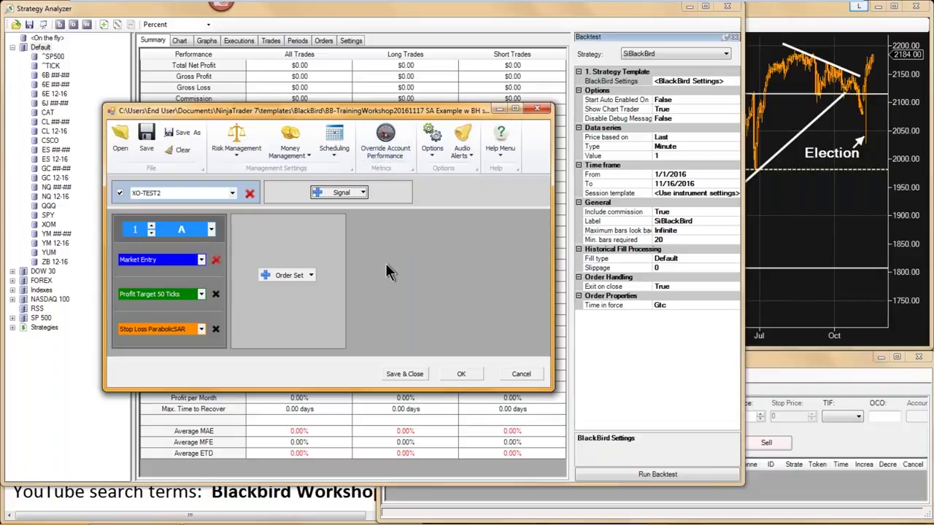
{"action": "left_click", "coordinate": [289, 148]}
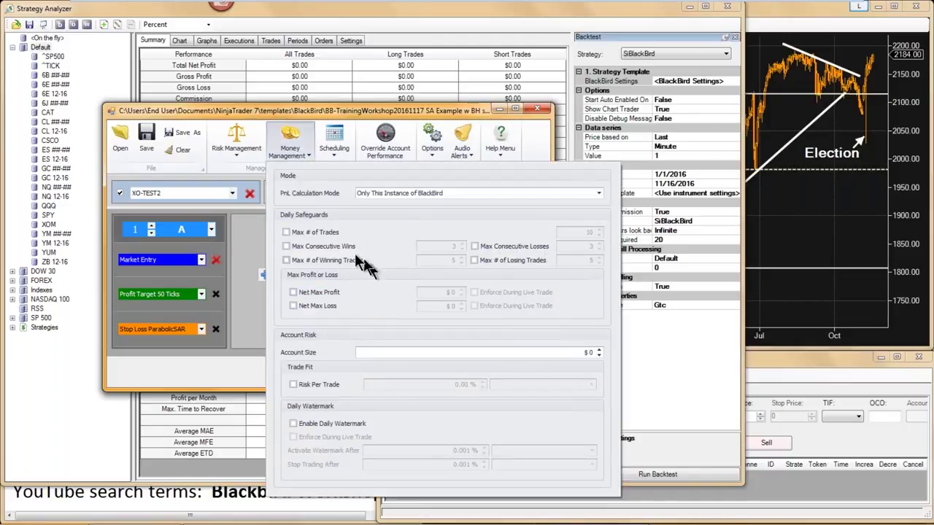
{"action": "mouse_move", "coordinate": [350, 264]}
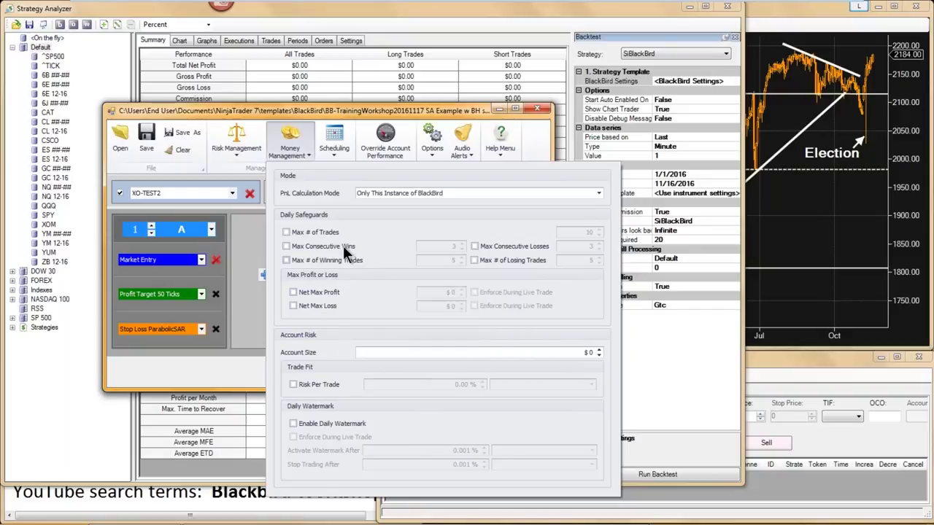
{"action": "left_click", "coordinate": [290, 146]}
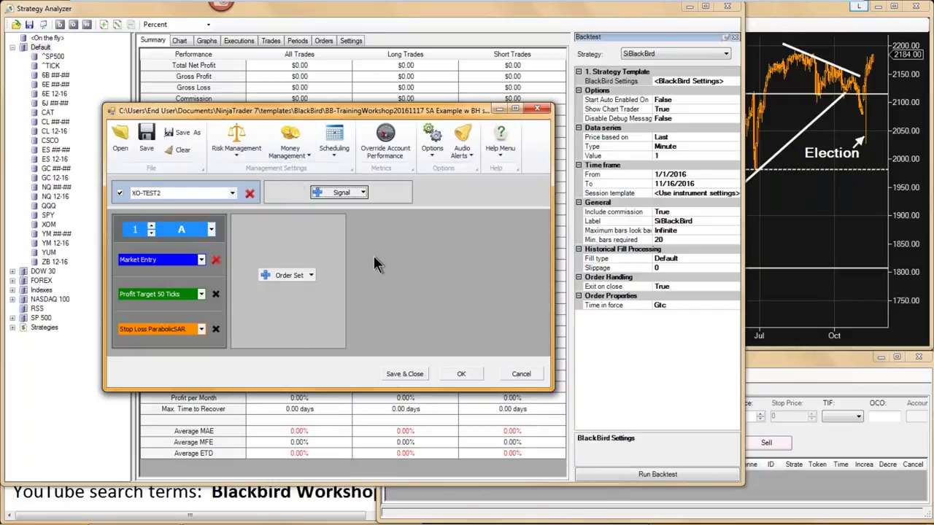
{"action": "left_click", "coordinate": [460, 373]}
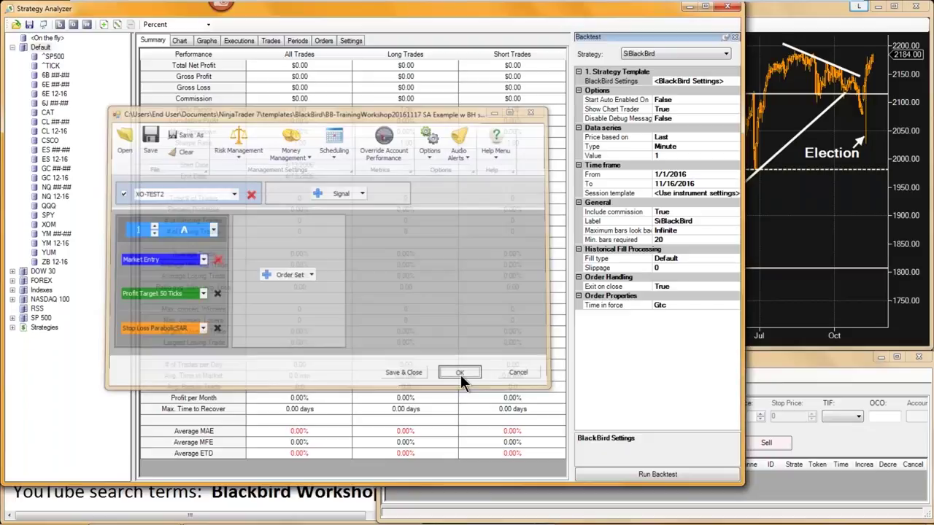
Set Start Auto Enabled On to True and the strategy's Backtest Mode option to False.
{"action": "left_click", "coordinate": [673, 100]}
{"action": "double_click", "coordinate": [672, 109]}
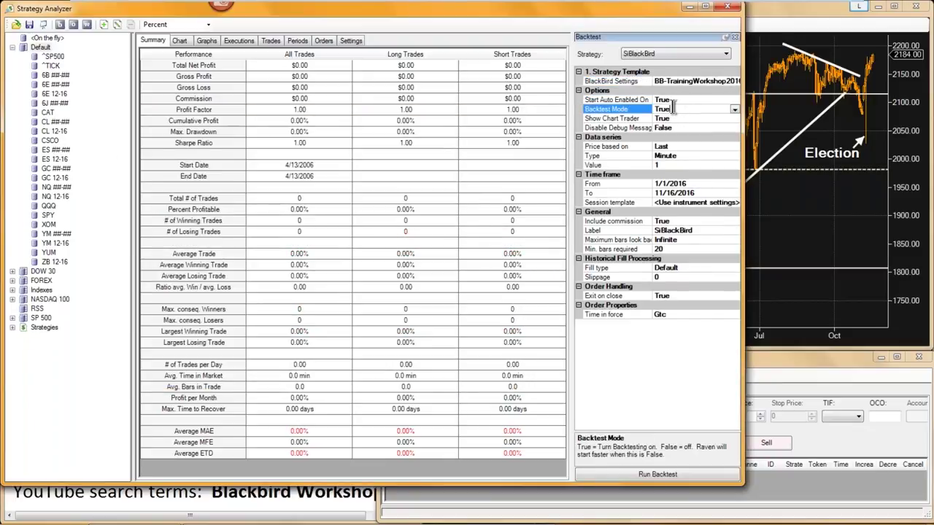
Change the data series type to SiBacktestRenko and turn its Backtest Mode On.
{"action": "left_click", "coordinate": [682, 156]}
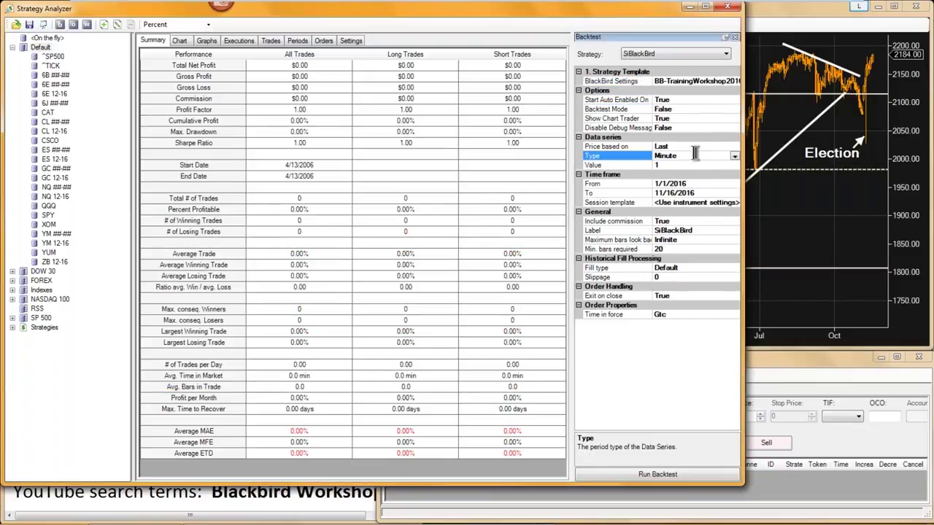
{"action": "double_click", "coordinate": [693, 153]}
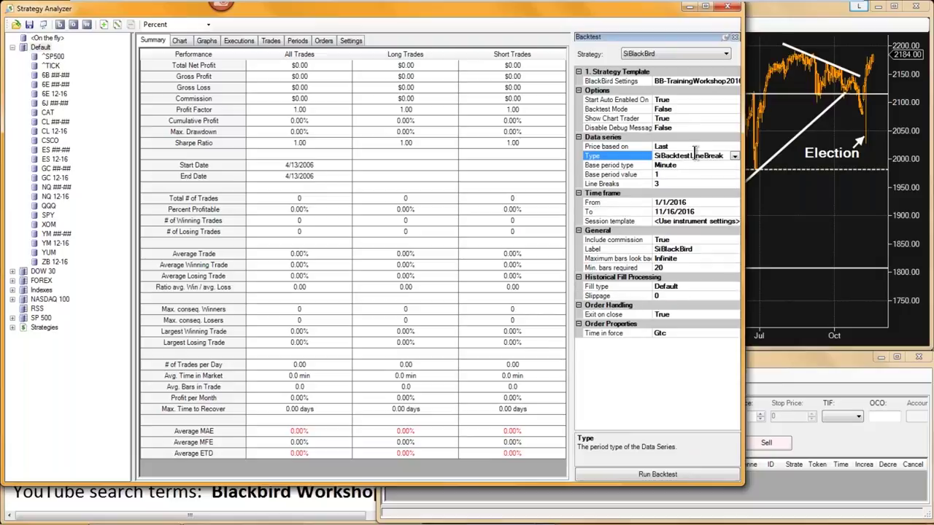
{"action": "key", "text": "Down"}
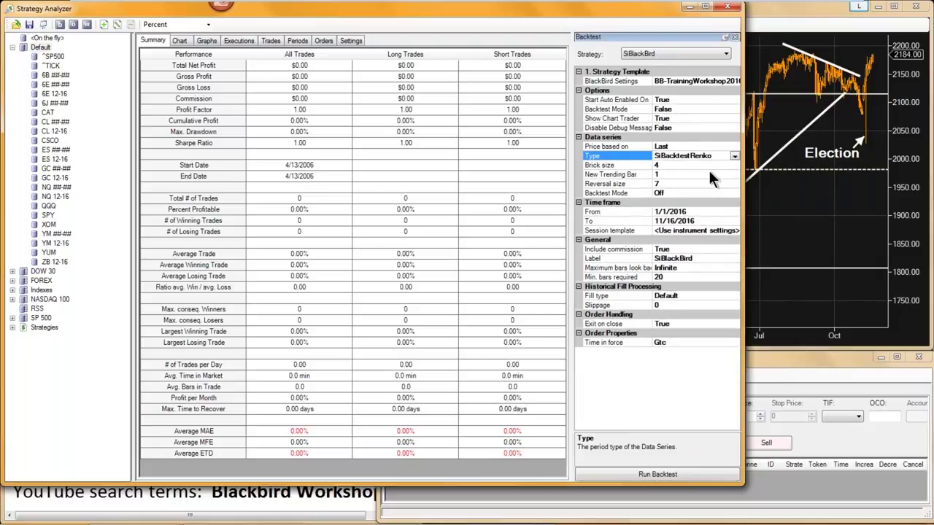
{"action": "double_click", "coordinate": [669, 193]}
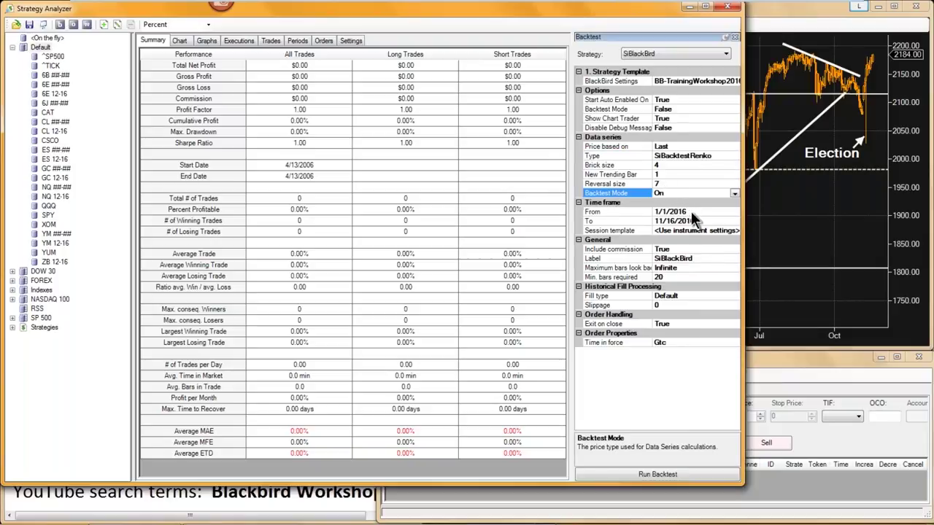
Set the backtest's From date to 11/14/2016 and run the backtest on CL ##-##.
{"action": "left_click", "coordinate": [691, 211]}
{"action": "left_click", "coordinate": [734, 212]}
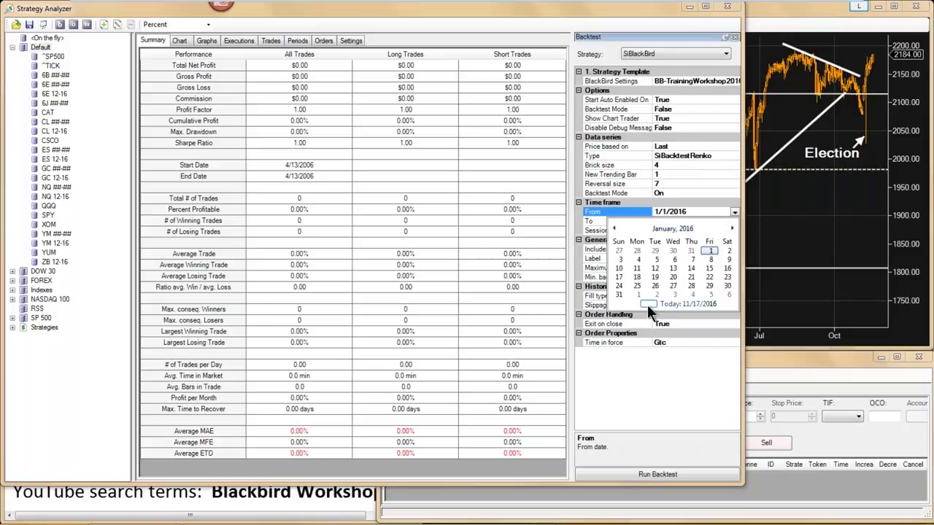
{"action": "left_click", "coordinate": [647, 305]}
{"action": "left_click", "coordinate": [733, 213]}
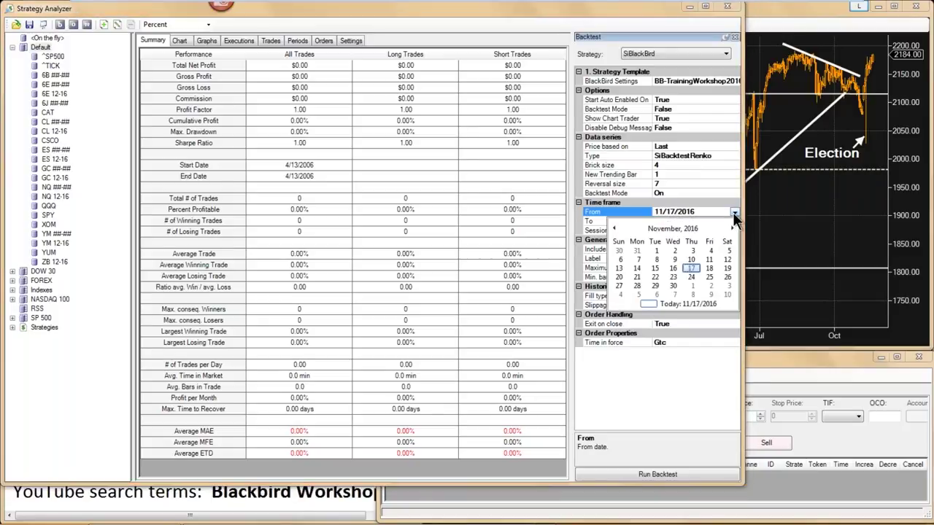
{"action": "left_click", "coordinate": [637, 268]}
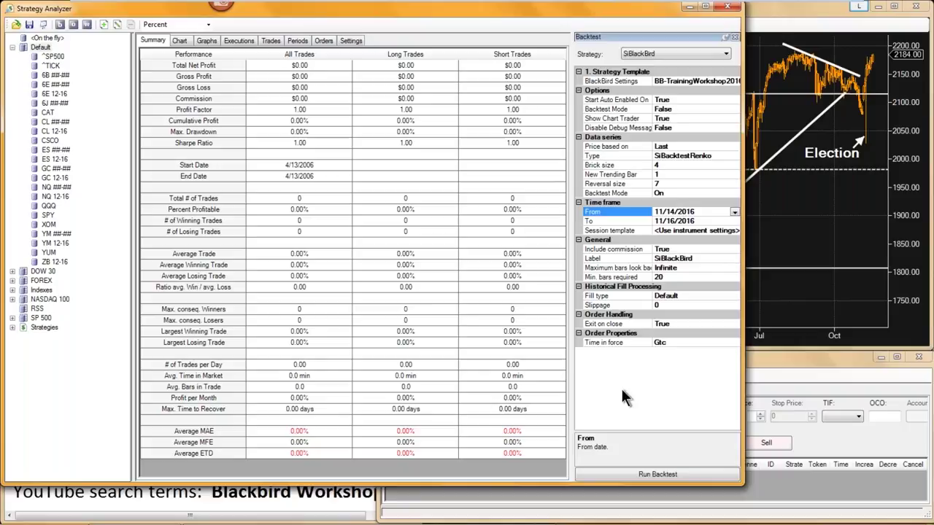
{"action": "left_click", "coordinate": [60, 122]}
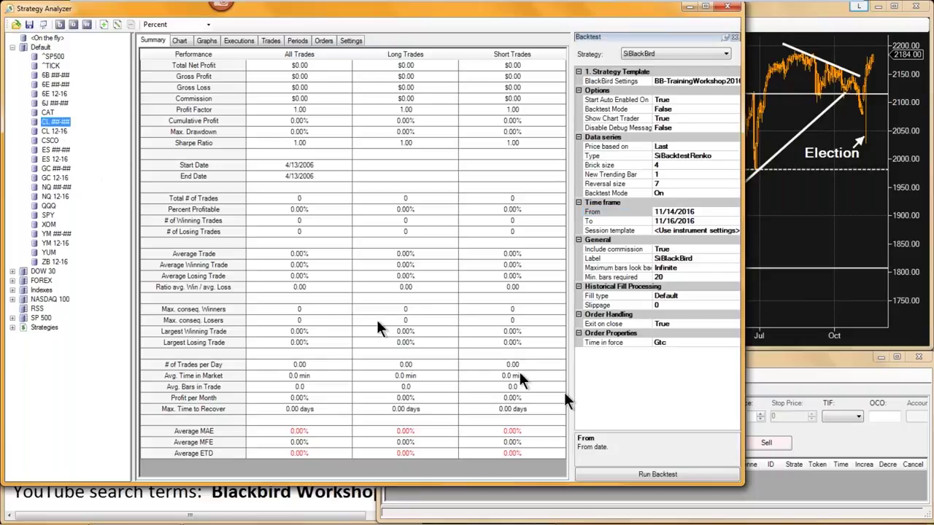
{"action": "left_click", "coordinate": [665, 475]}
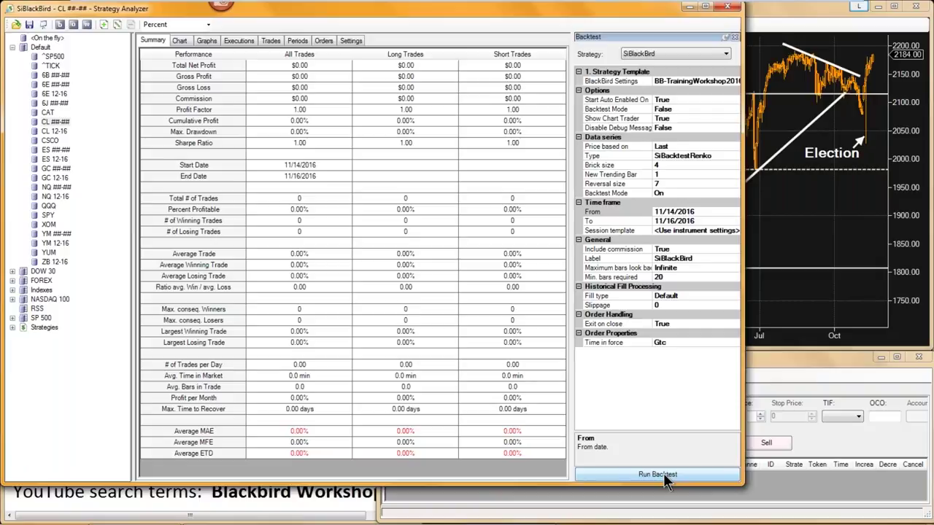
{"action": "left_click", "coordinate": [613, 503]}
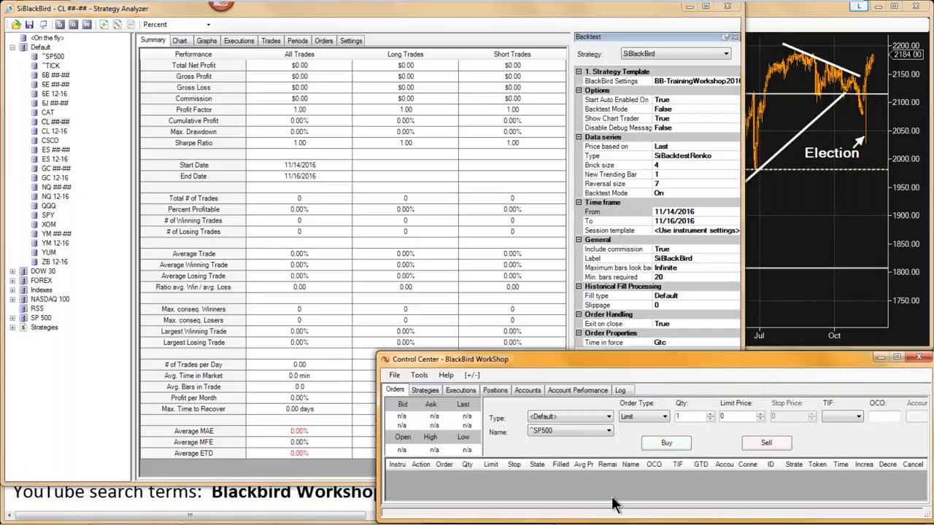
{"action": "left_click", "coordinate": [419, 375]}
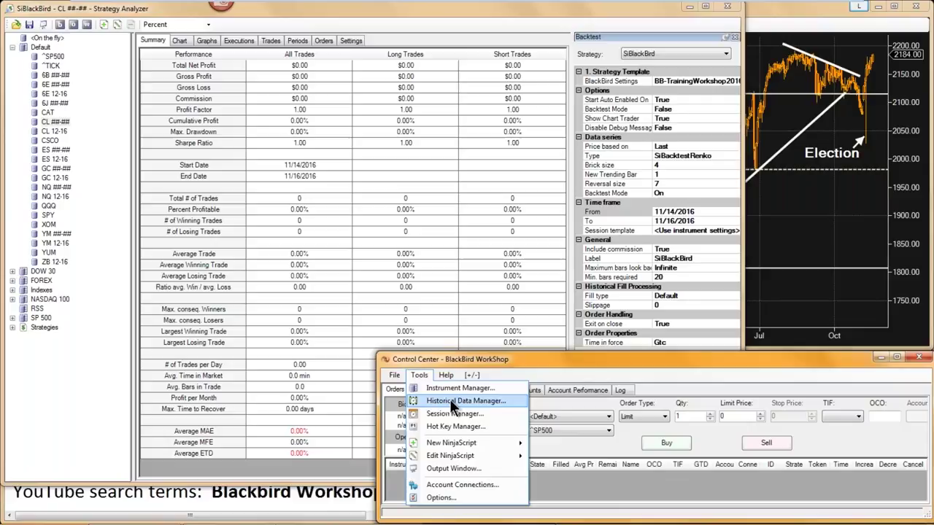
{"action": "mouse_move", "coordinate": [394, 375]}
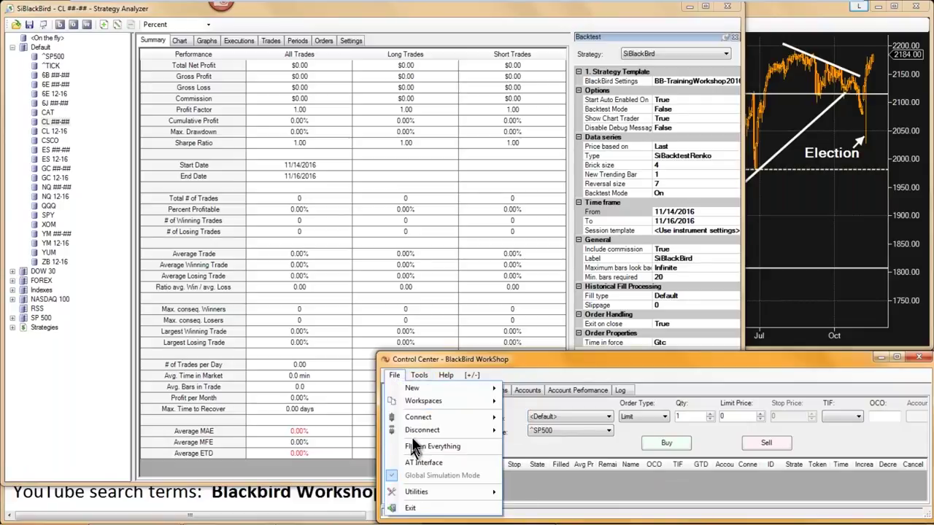
{"action": "left_click", "coordinate": [554, 362]}
{"action": "left_click", "coordinate": [90, 373]}
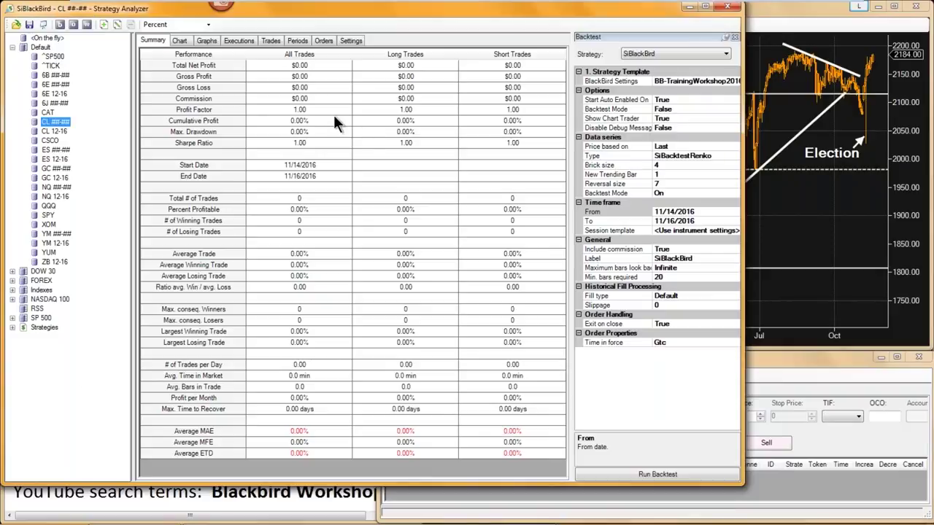
Set the strategy's Backtest Mode option to True and rerun the backtest on CL ##-##.
{"action": "left_click", "coordinate": [221, 196]}
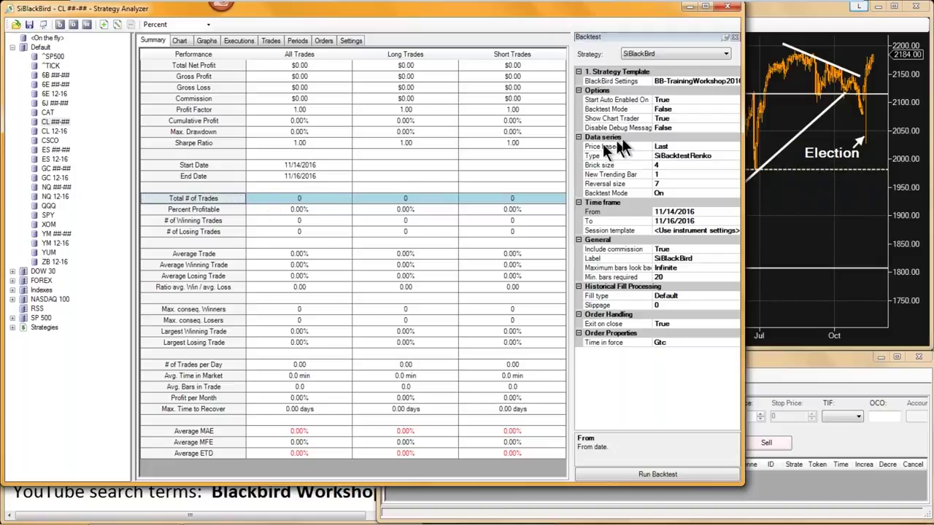
{"action": "left_click", "coordinate": [668, 109]}
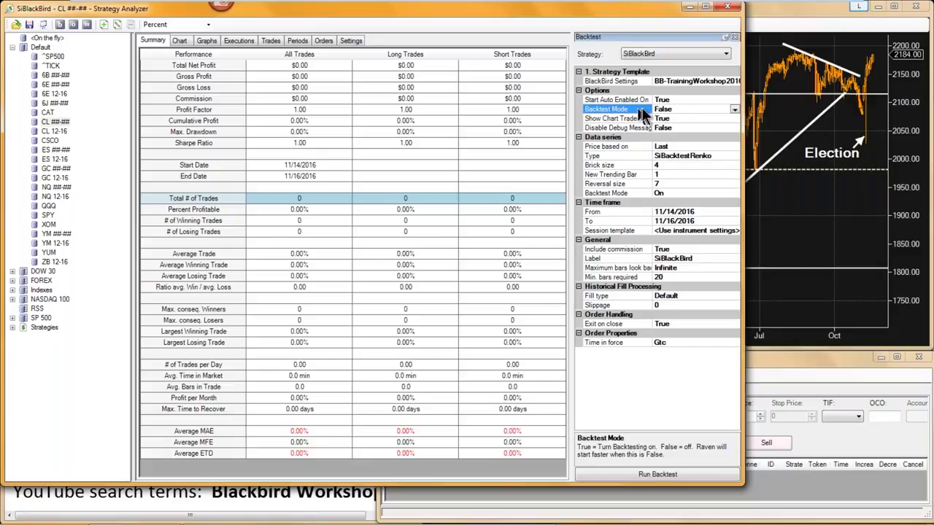
{"action": "double_click", "coordinate": [677, 108]}
{"action": "left_click", "coordinate": [648, 474]}
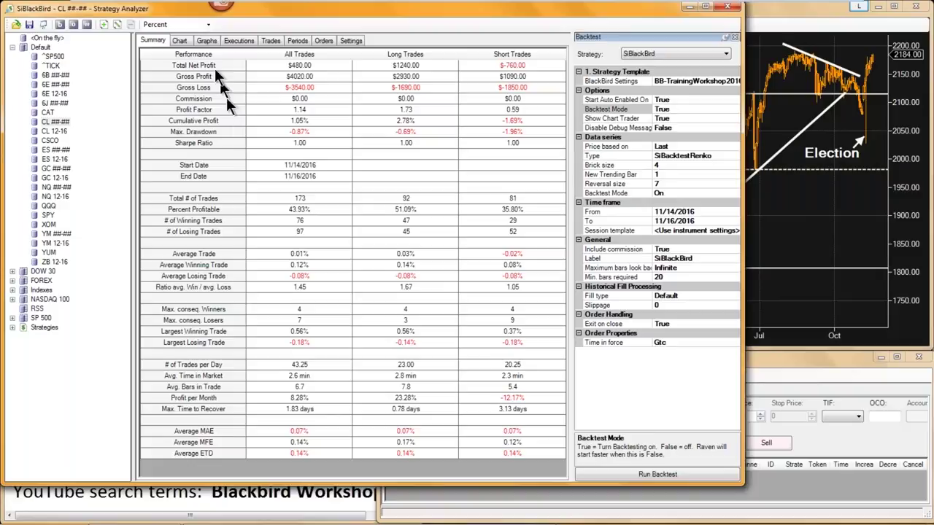
Show the backtest chart in a wider Strategy Analyzer window and apply the XO-TEST2 logic Price Inf to it.
{"action": "left_click", "coordinate": [181, 44]}
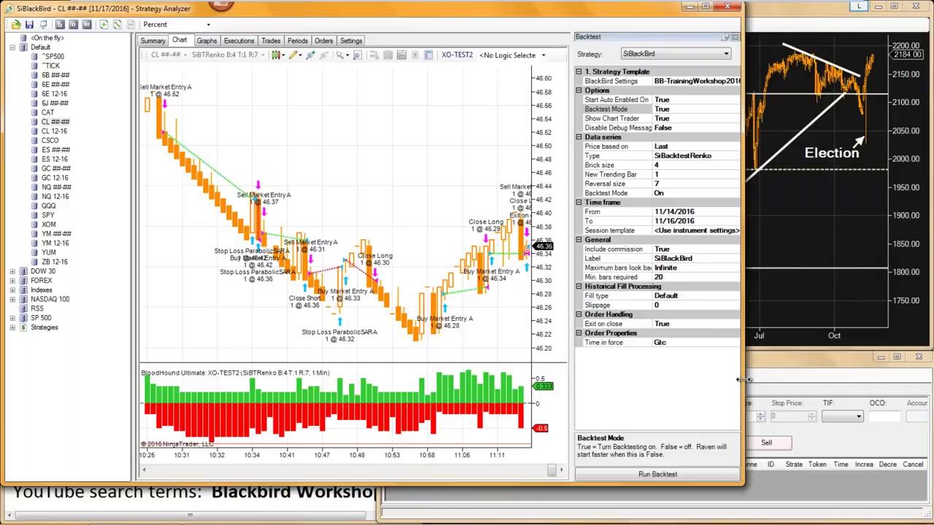
{"action": "left_click_drag", "start_coordinate": [741, 379], "coordinate": [898, 372]}
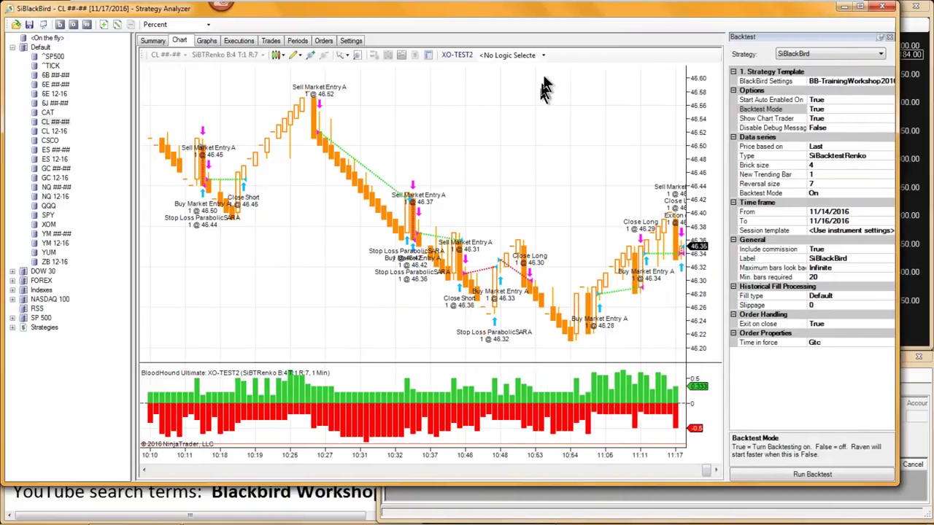
{"action": "left_click", "coordinate": [542, 55]}
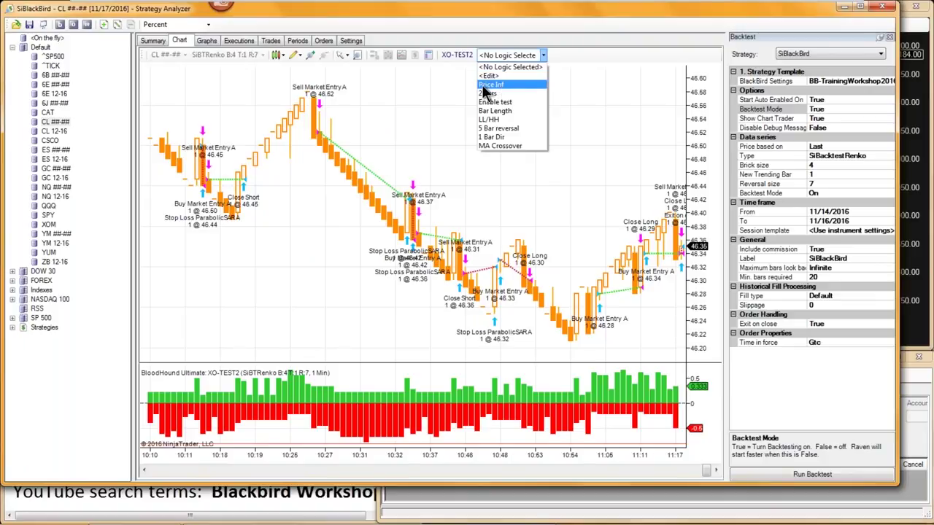
{"action": "left_click", "coordinate": [499, 85]}
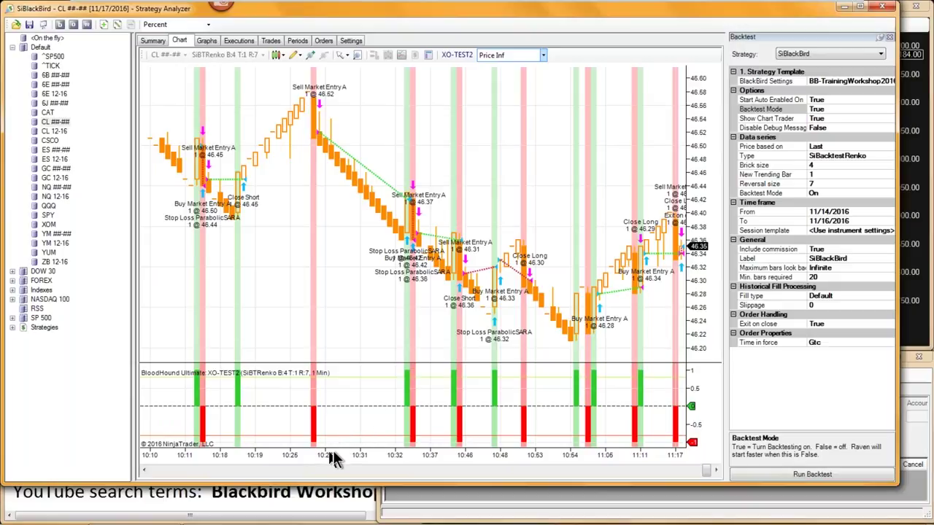
{"action": "left_click_drag", "start_coordinate": [325, 457], "coordinate": [422, 453]}
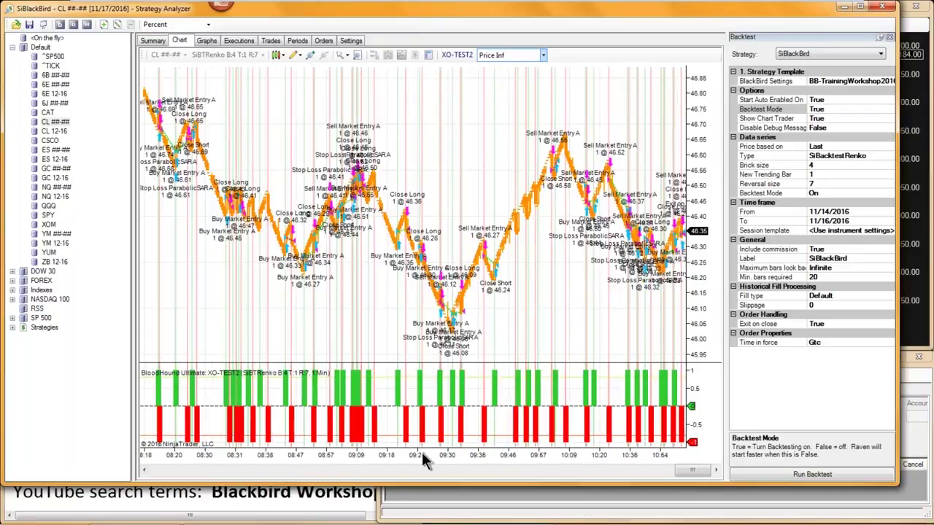
{"action": "left_click_drag", "start_coordinate": [420, 461], "coordinate": [381, 461]}
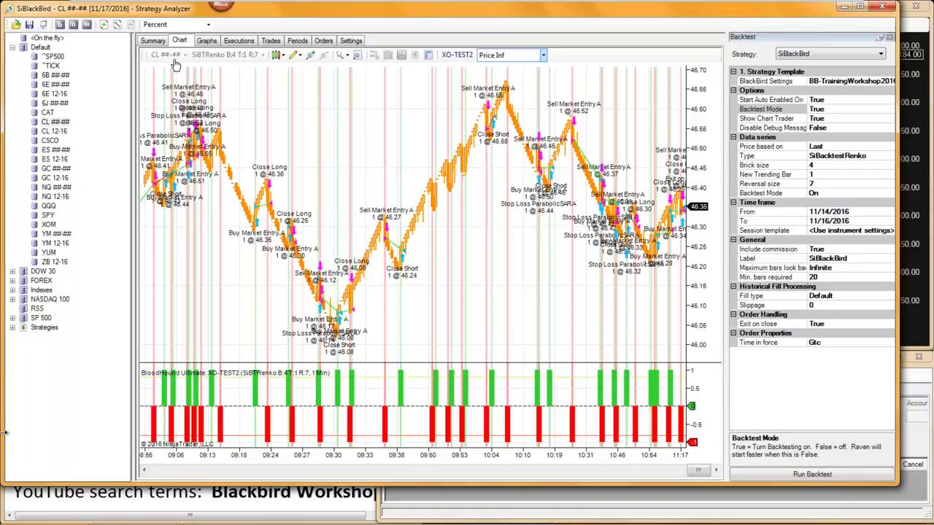
Switch from the backtest settings to the optimization settings for SiBlackBird and widen them to reveal the full option names.
{"action": "left_click", "coordinate": [73, 27]}
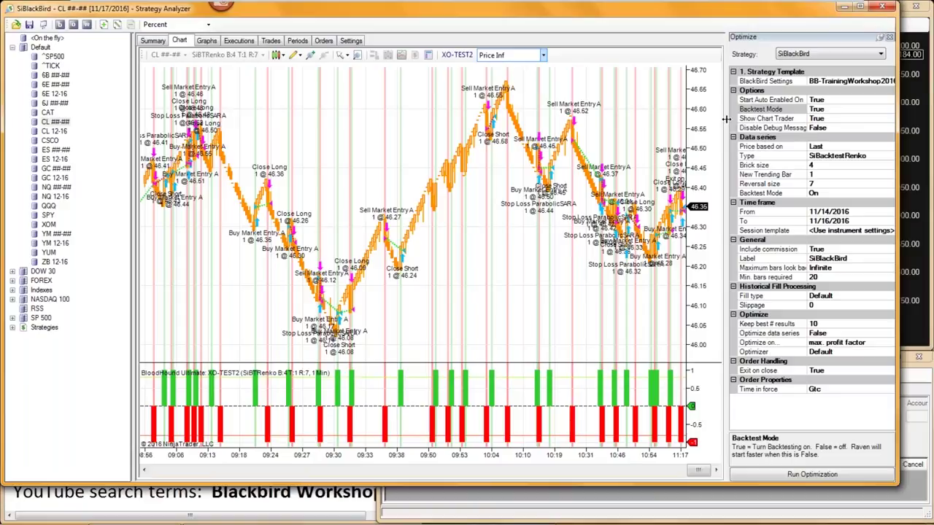
{"action": "left_click_drag", "start_coordinate": [727, 119], "coordinate": [665, 118]}
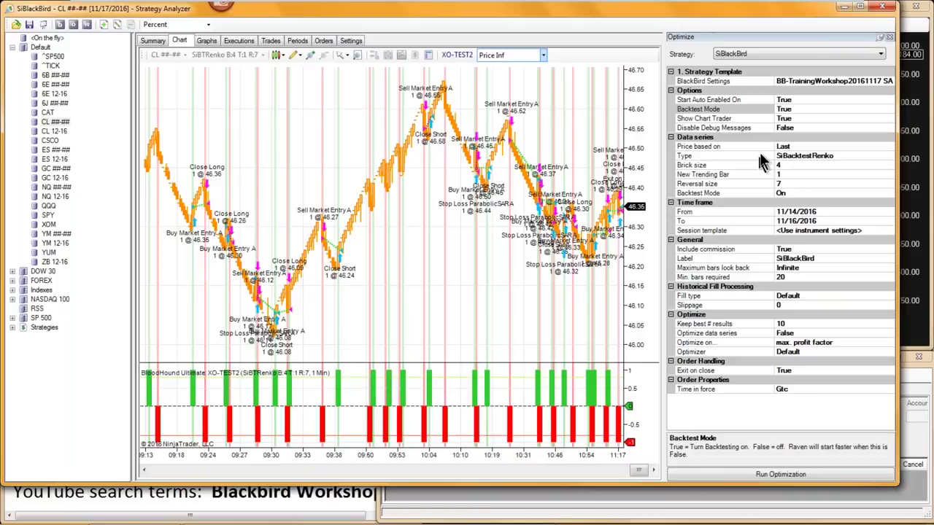
Open the BlackBird settings template from the optimization settings and add order sets B and C to XO-TEST2.
{"action": "left_click", "coordinate": [833, 81]}
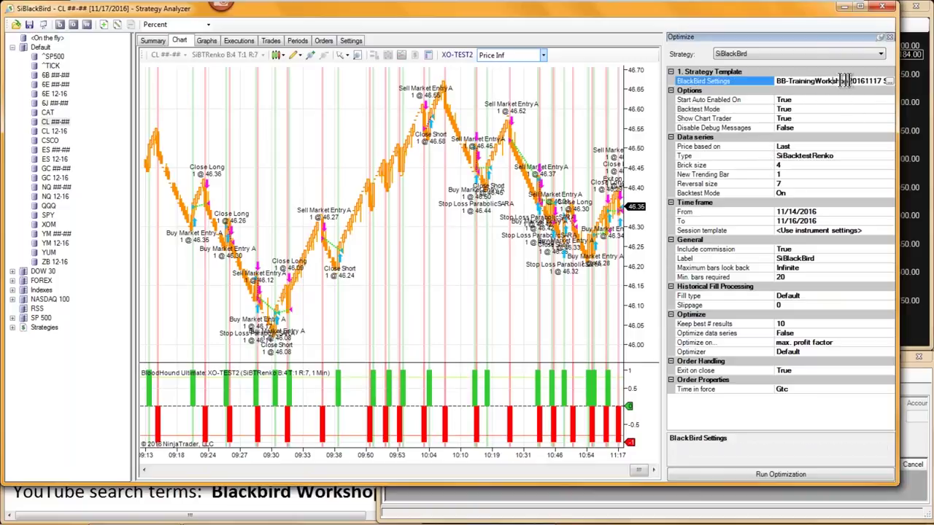
{"action": "left_click", "coordinate": [887, 78]}
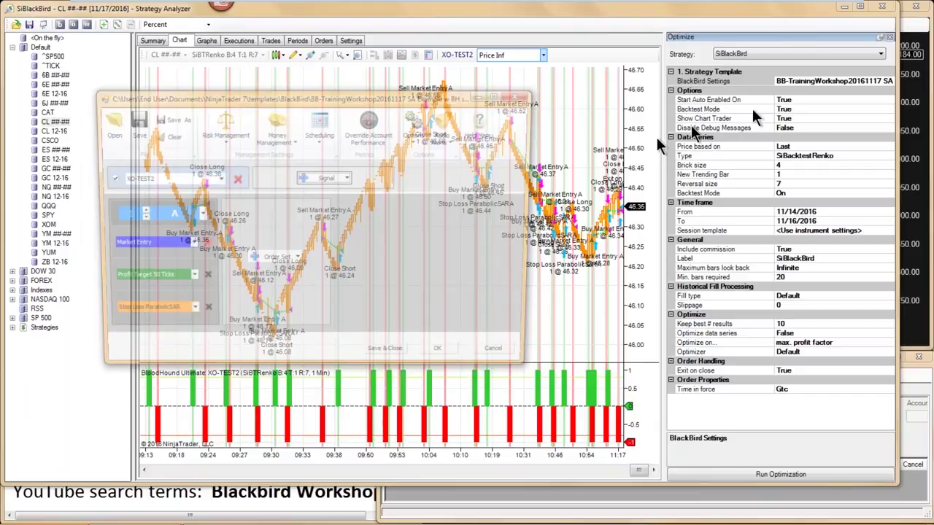
{"action": "left_click", "coordinate": [281, 263]}
{"action": "left_click", "coordinate": [295, 275]}
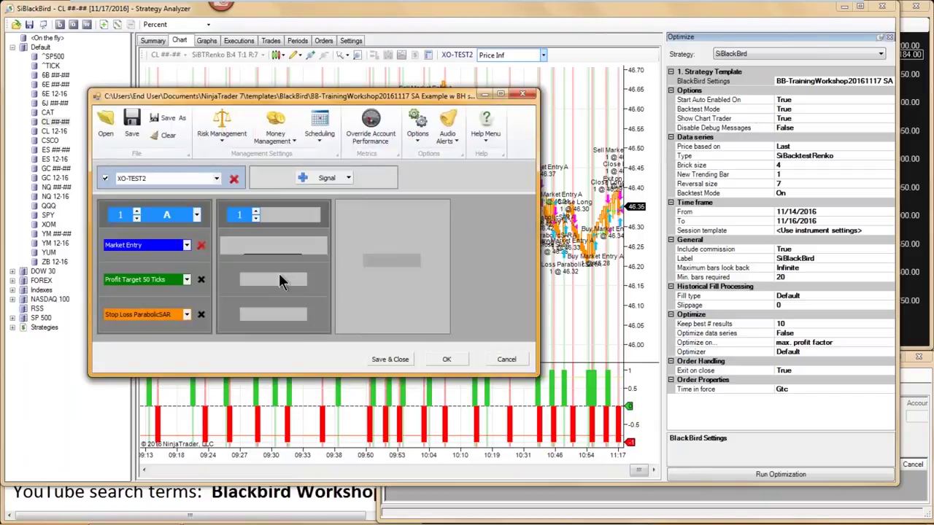
{"action": "left_click", "coordinate": [387, 262]}
{"action": "left_click", "coordinate": [388, 275]}
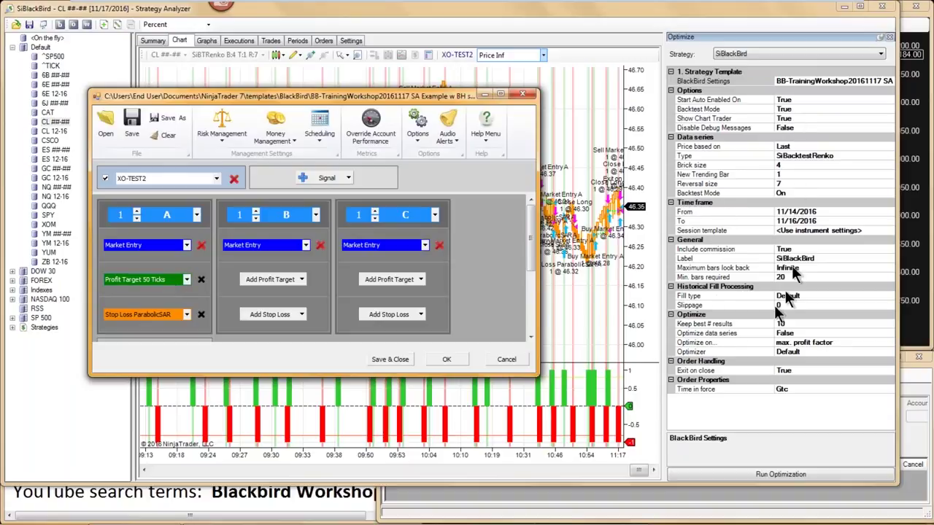
Remove order sets B and C from XO-TEST2 and close the BlackBird template without saving.
{"action": "left_click", "coordinate": [320, 245]}
{"action": "left_click", "coordinate": [320, 245]}
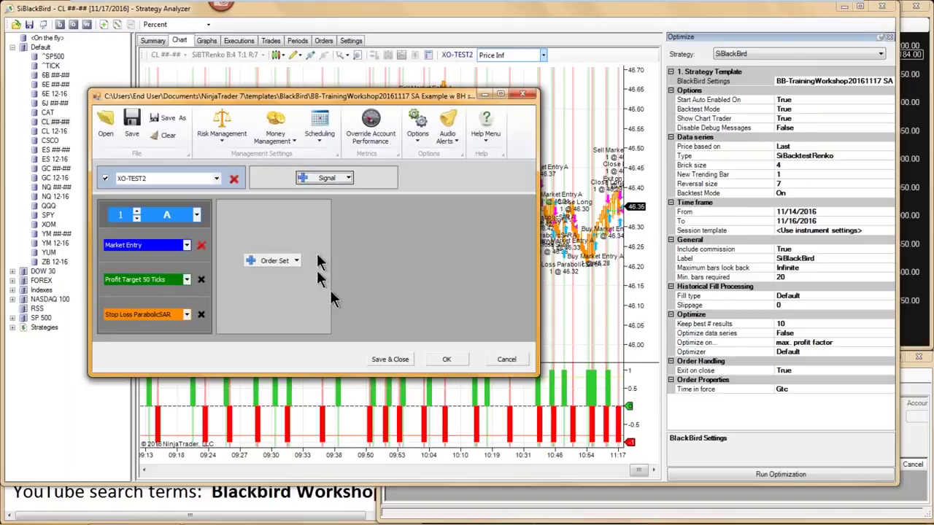
{"action": "left_click", "coordinate": [505, 362]}
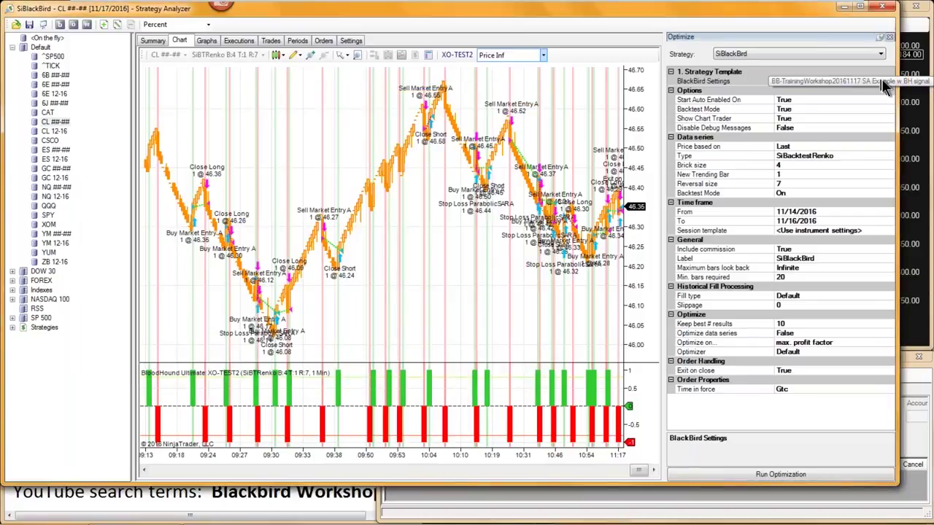
Change the optimization strategy to SiRaven and expand its Profit Target and Stop Loss optimization ranges.
{"action": "left_click", "coordinate": [881, 55]}
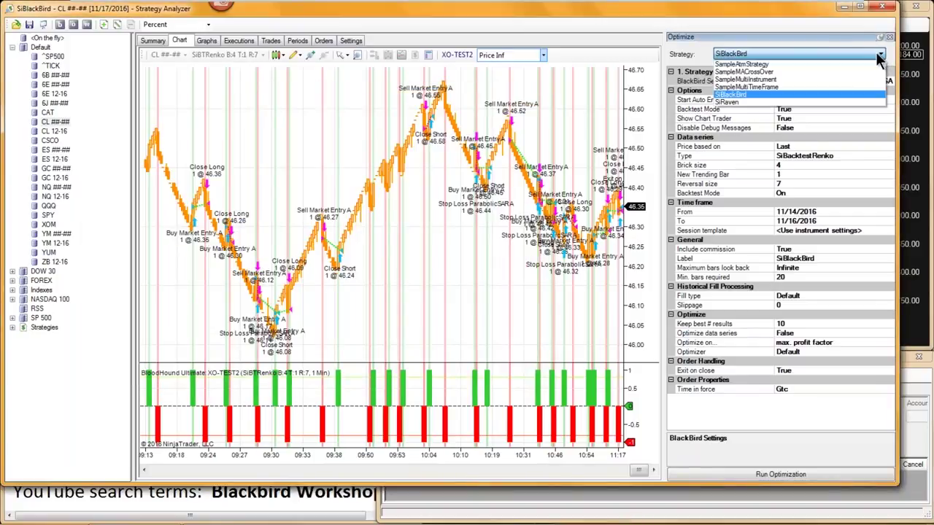
{"action": "left_click", "coordinate": [732, 102]}
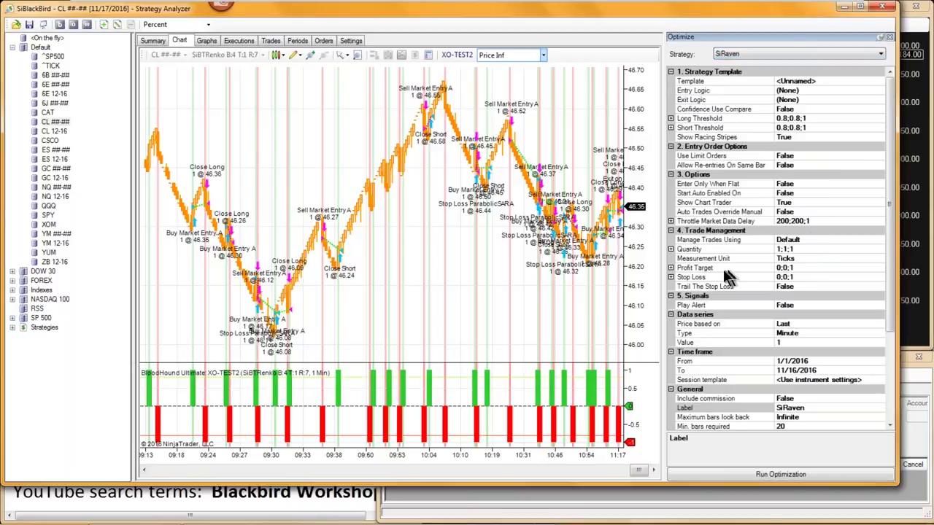
{"action": "left_click", "coordinate": [694, 268]}
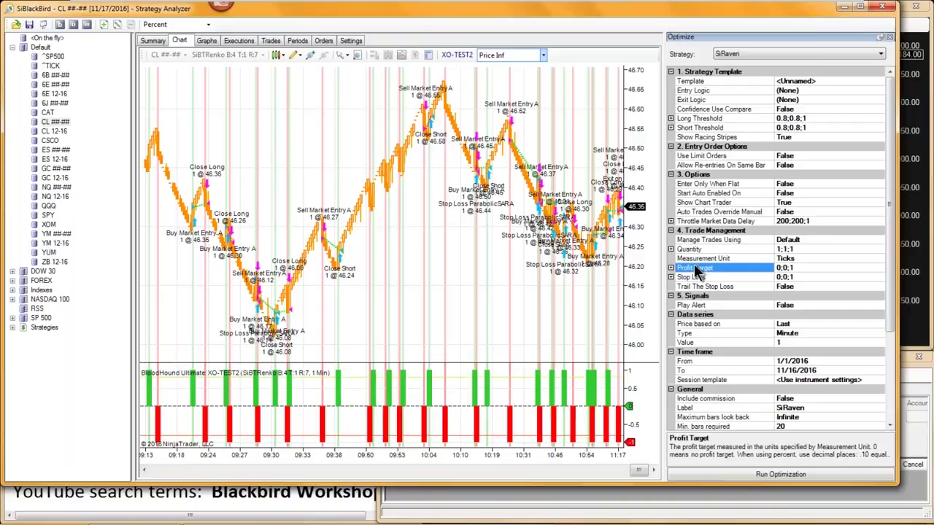
{"action": "left_click", "coordinate": [695, 280]}
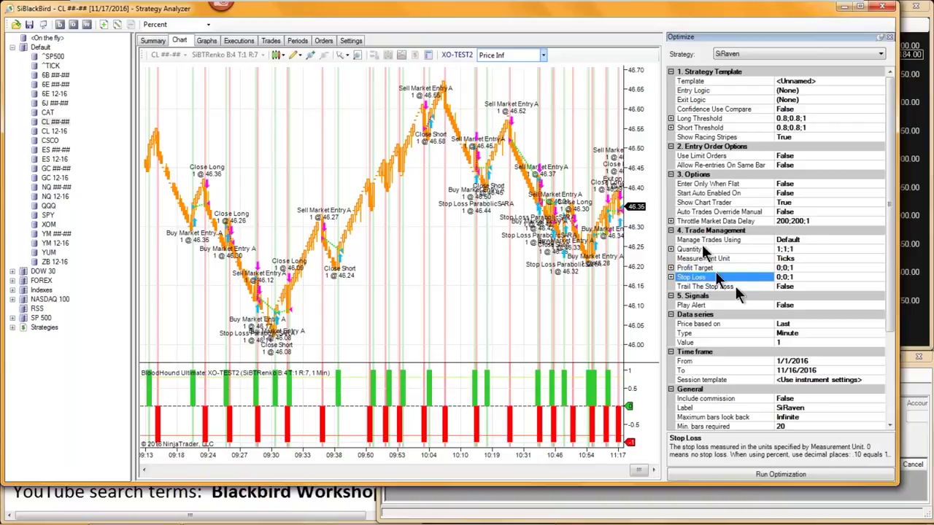
{"action": "left_click", "coordinate": [689, 269]}
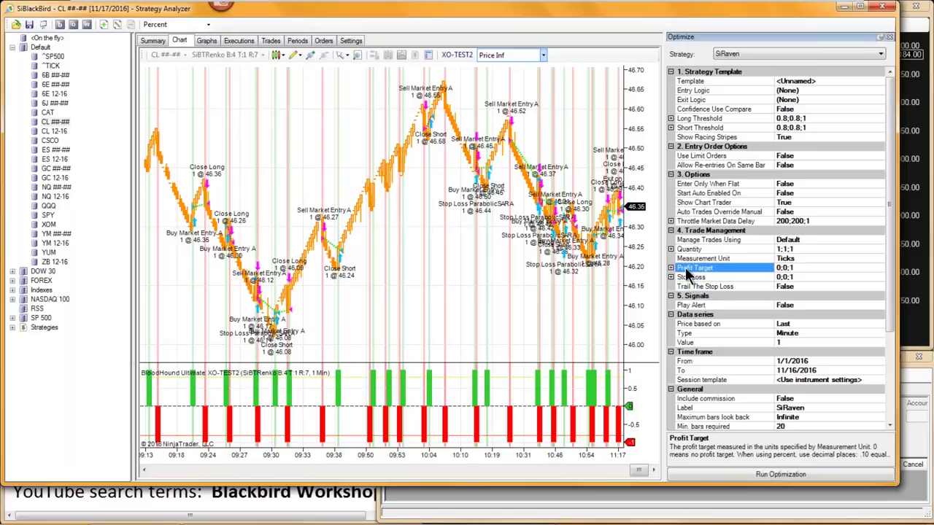
{"action": "left_click", "coordinate": [696, 279]}
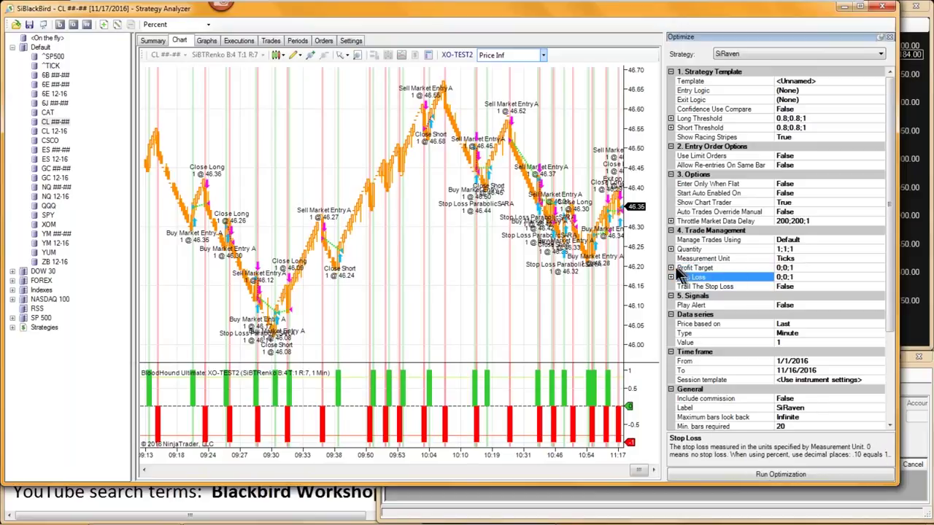
{"action": "left_click", "coordinate": [671, 267]}
{"action": "left_click", "coordinate": [671, 304]}
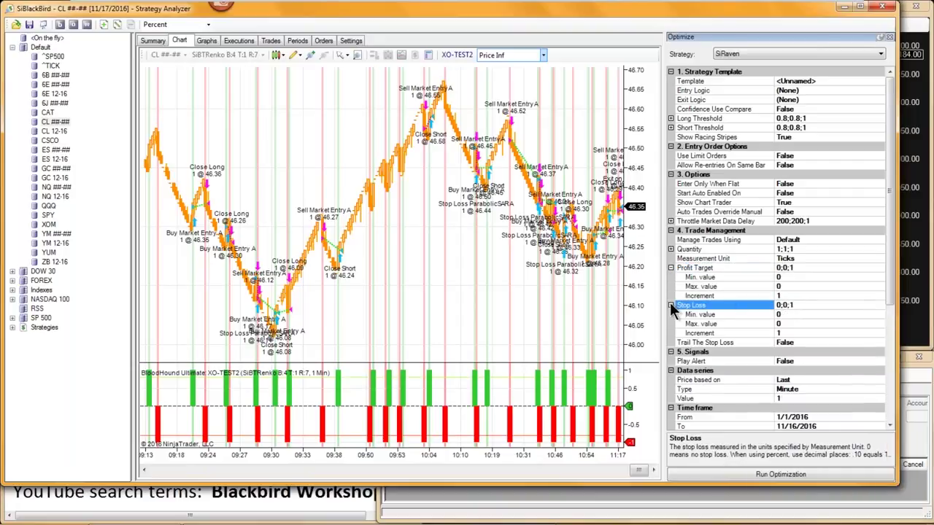
Examine the minimum, maximum and increment fields of SiRaven's Profit Target and Stop Loss.
{"action": "left_click", "coordinate": [729, 278]}
{"action": "left_click", "coordinate": [788, 287]}
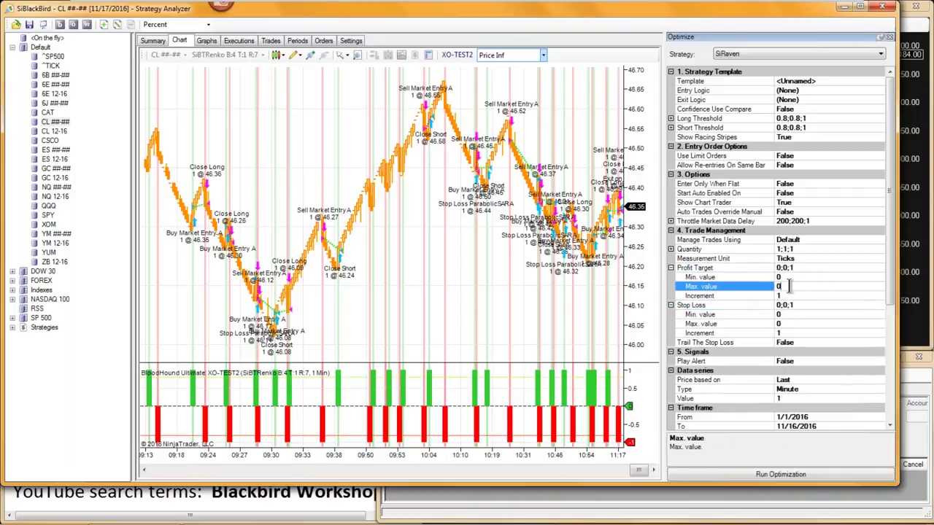
{"action": "left_click", "coordinate": [788, 295]}
{"action": "left_click", "coordinate": [789, 315]}
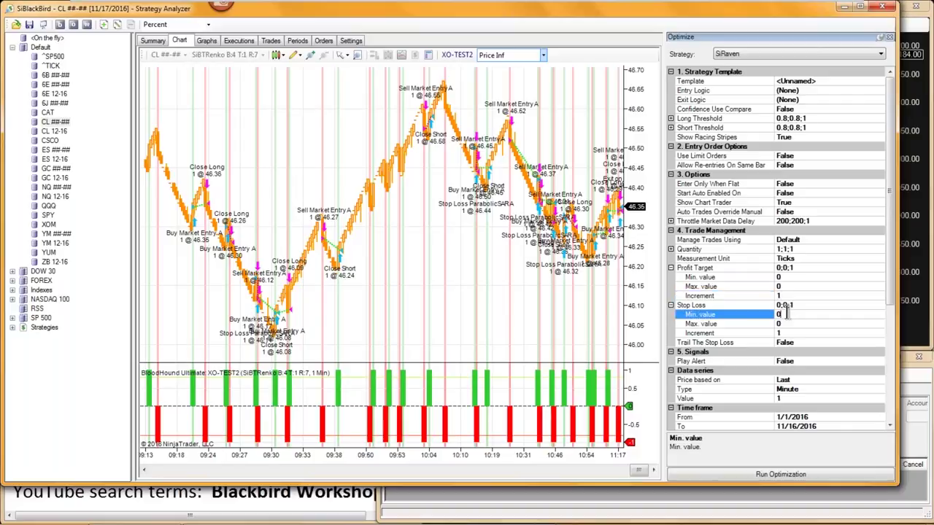
{"action": "left_click", "coordinate": [789, 324]}
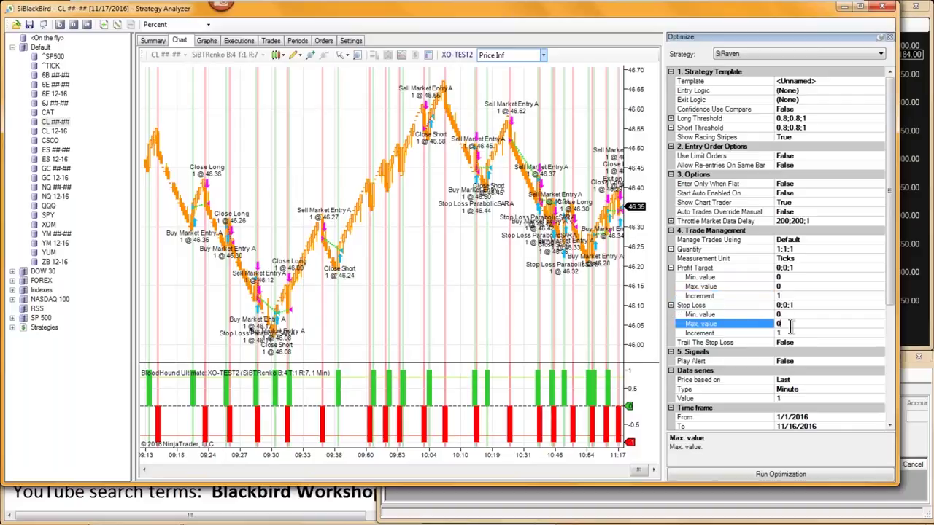
{"action": "left_click", "coordinate": [704, 268]}
{"action": "left_click", "coordinate": [702, 306]}
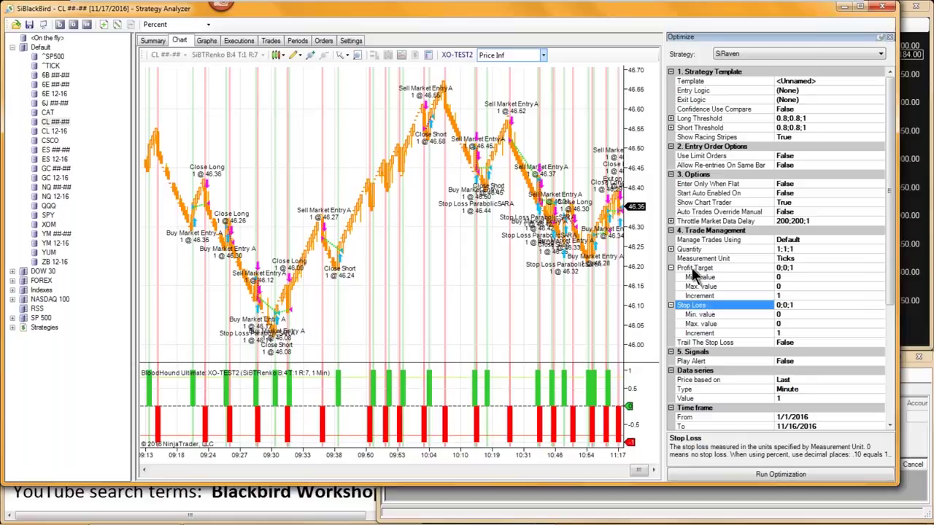
{"action": "left_click", "coordinate": [697, 270]}
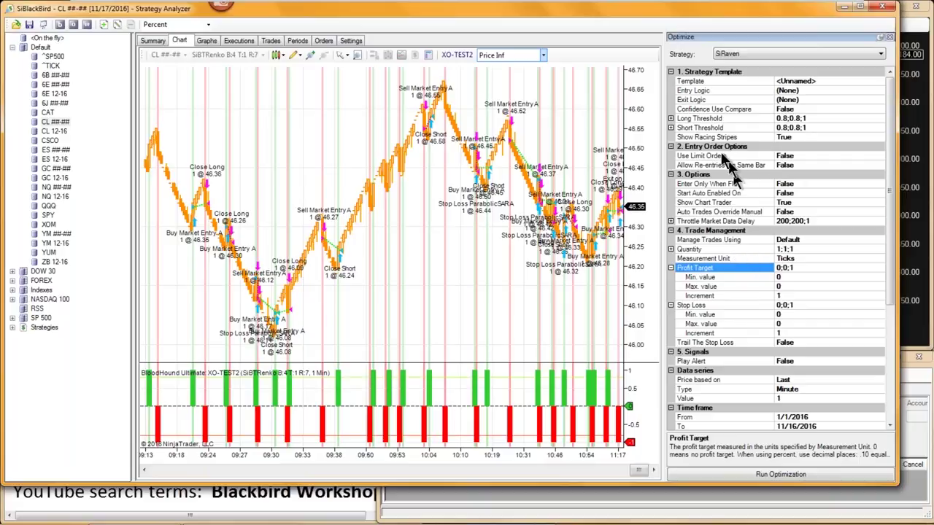
Set SiRaven's Use Limit Orders to True and expand Limit Offset From Entry and Cancel After X Bars.
{"action": "double_click", "coordinate": [809, 155]}
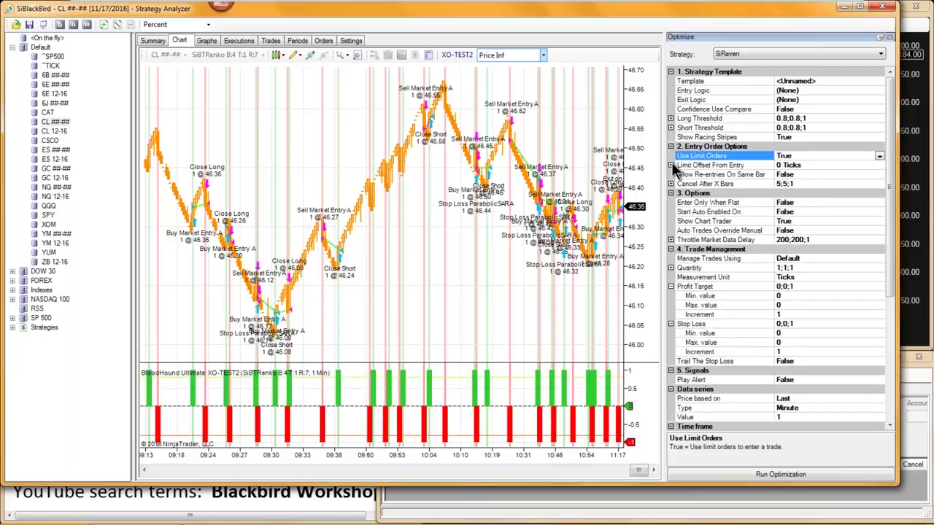
{"action": "left_click", "coordinate": [671, 164]}
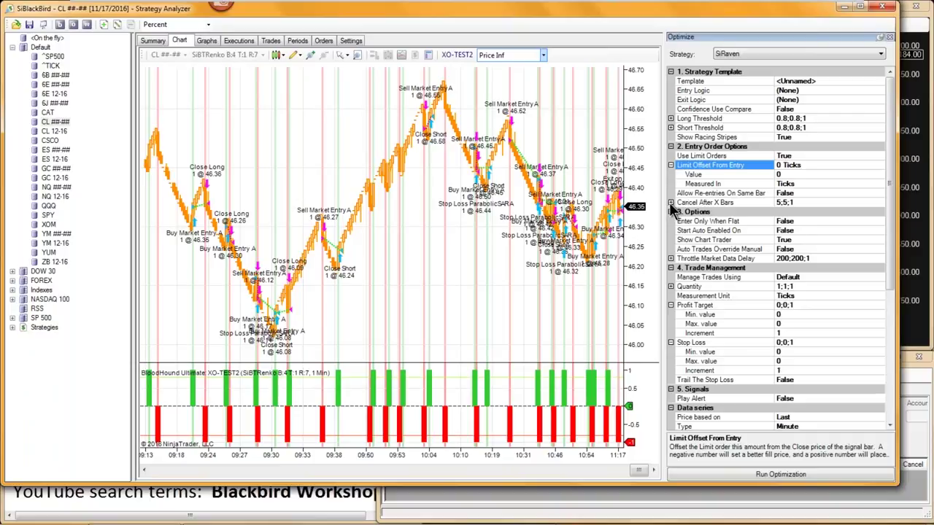
{"action": "left_click", "coordinate": [671, 202]}
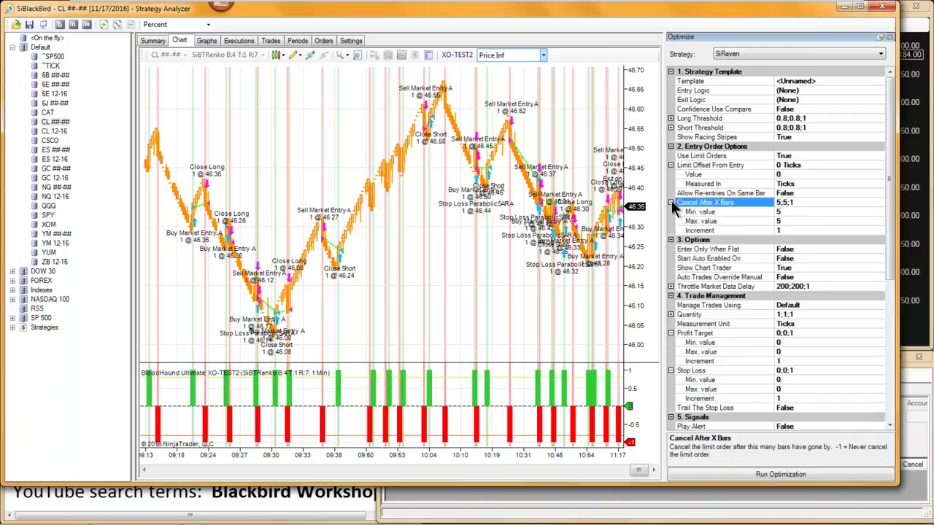
Examine the Limit Offset From Entry value and the Cancel After X Bars range, and collapse both settings.
{"action": "left_click", "coordinate": [788, 174]}
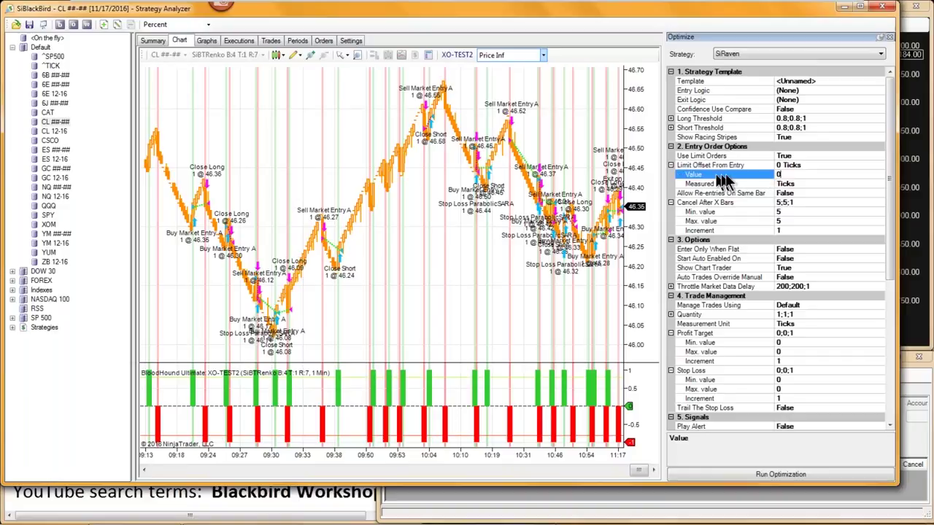
{"action": "double_click", "coordinate": [780, 173]}
{"action": "left_click", "coordinate": [700, 202]}
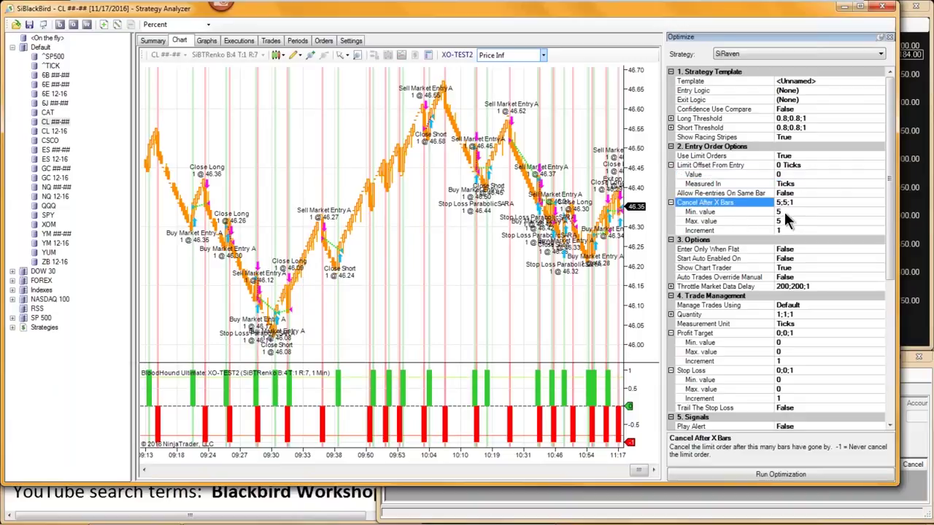
{"action": "key", "text": "Down"}
{"action": "key", "text": "Down"}
{"action": "key", "text": "Down"}
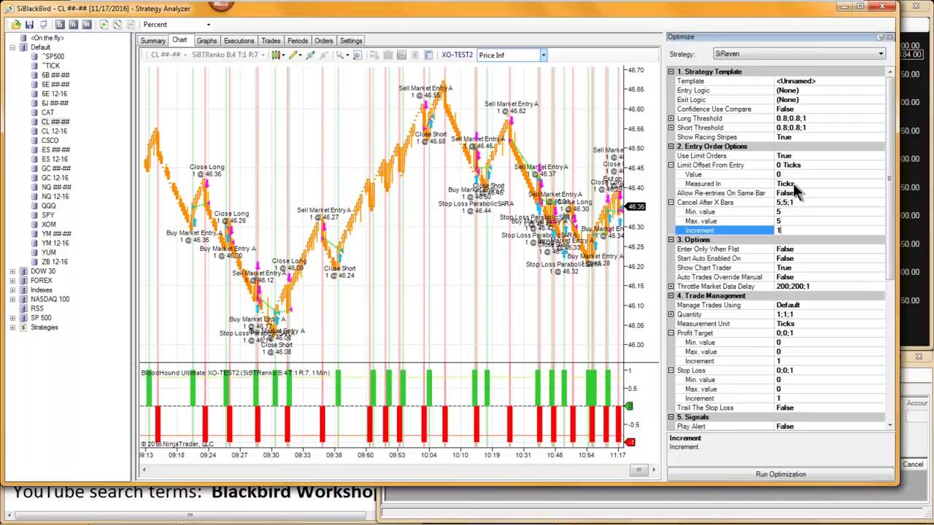
{"action": "left_click", "coordinate": [735, 175]}
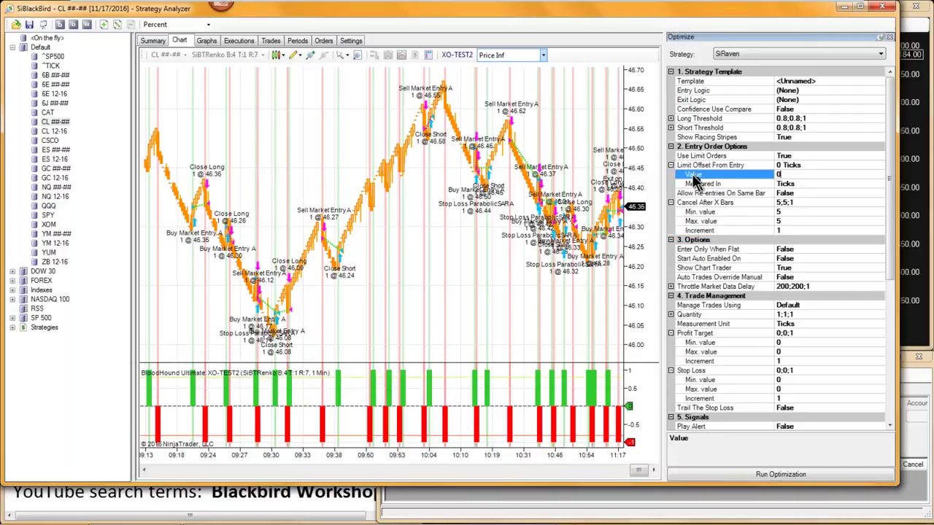
{"action": "double_click", "coordinate": [785, 175]}
{"action": "left_click", "coordinate": [704, 165]}
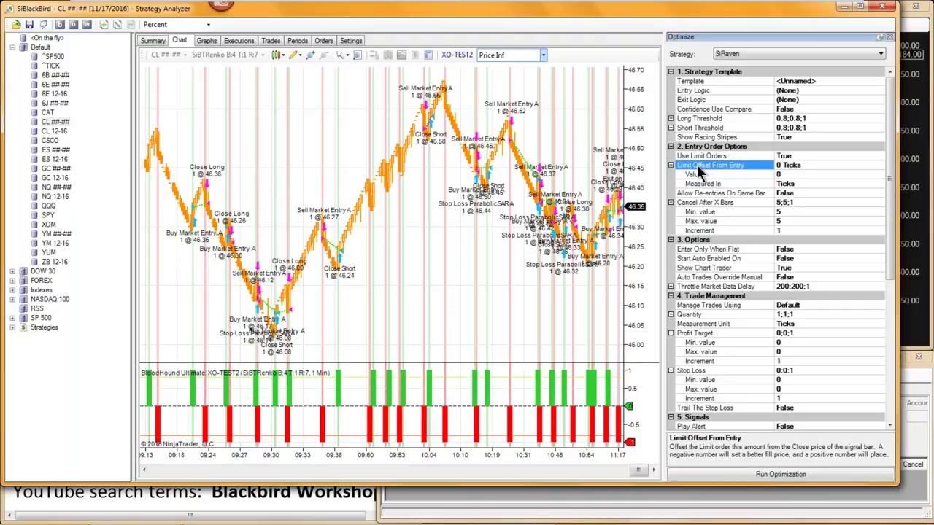
{"action": "left_click", "coordinate": [671, 165]}
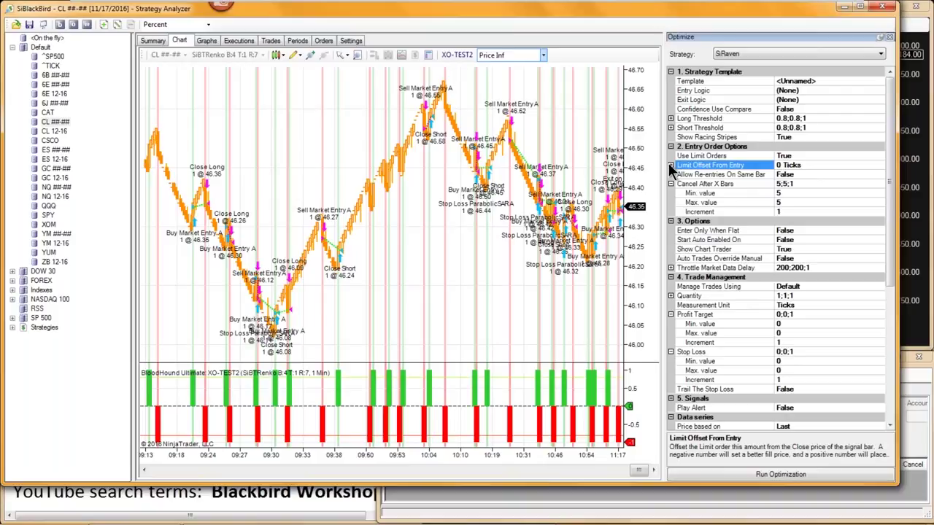
{"action": "left_click", "coordinate": [670, 183]}
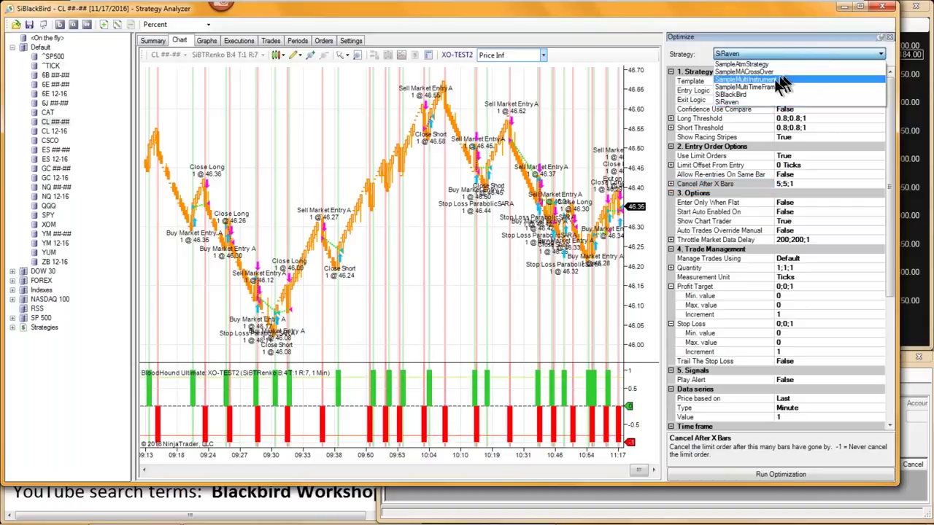
Return the optimization strategy to SiBlackBird and enlarge the chart's price area by shrinking the BloodHound indicator below it.
{"action": "left_click", "coordinate": [759, 94]}
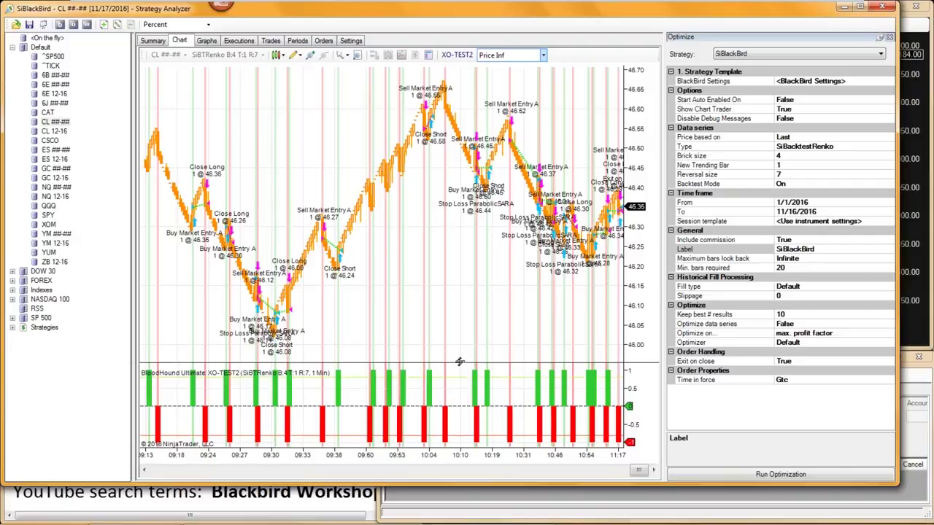
{"action": "left_click_drag", "start_coordinate": [461, 362], "coordinate": [455, 407]}
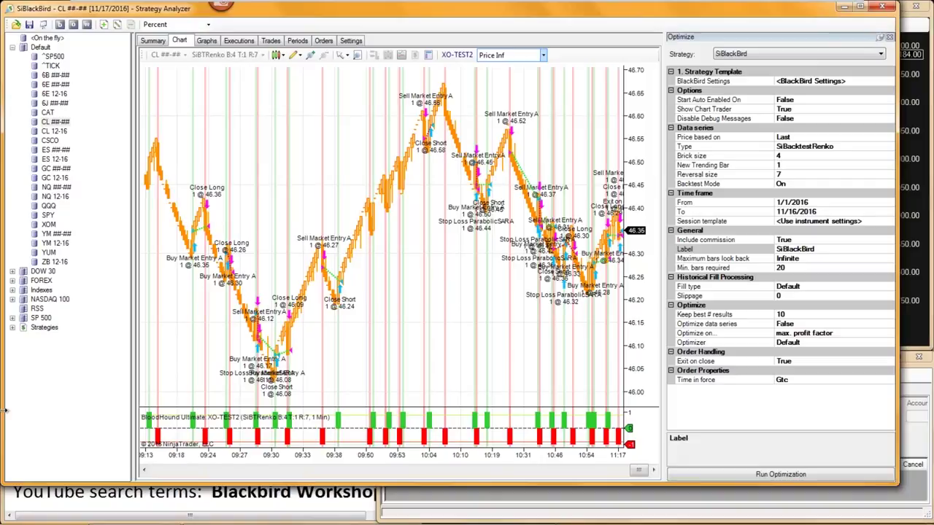